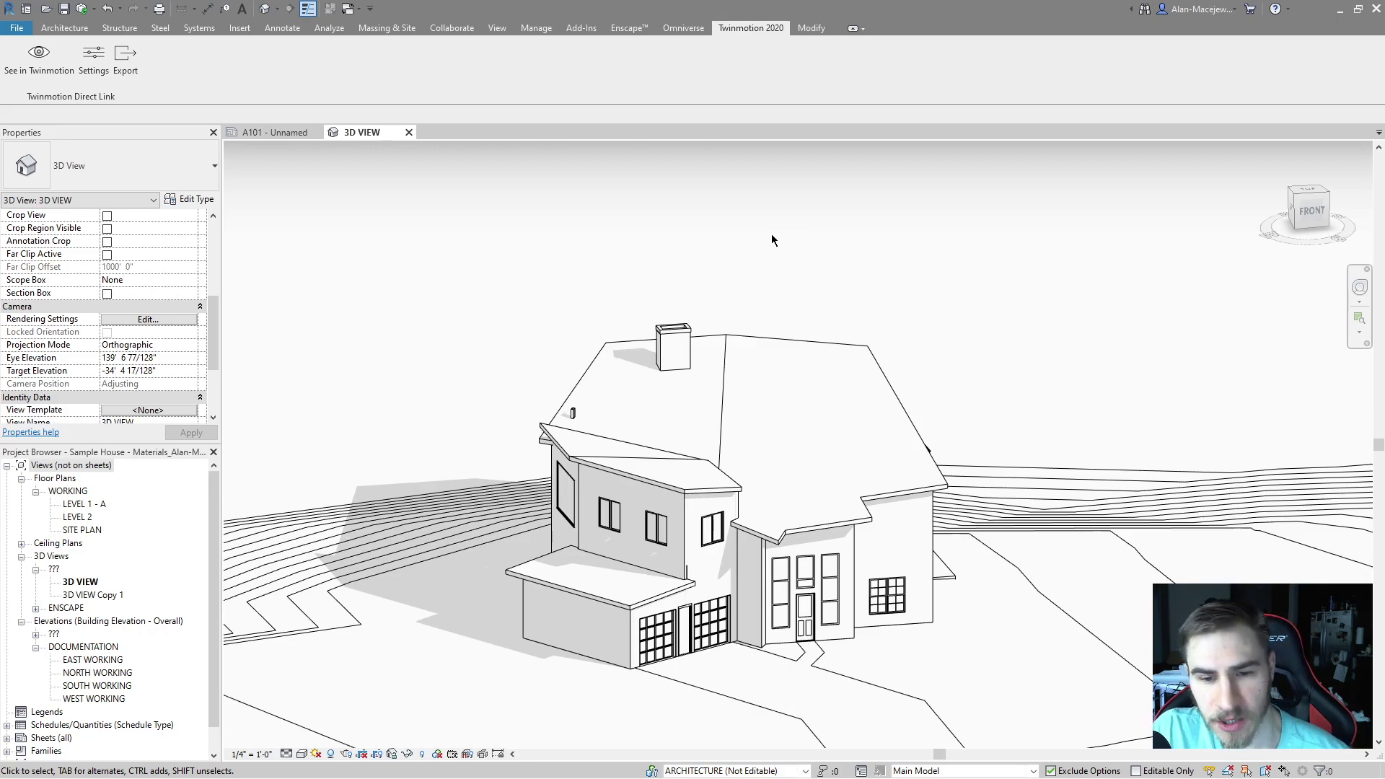
Step: Reframe the house, collapse the views-not-on-sheets list and dismiss the save reminder
{"action": "middle_click_drag", "start_coordinate": [718, 557], "coordinate": [714, 482]}
{"action": "scroll", "coordinate": [854, 676], "scroll_direction": "down", "scroll_amount": 2}
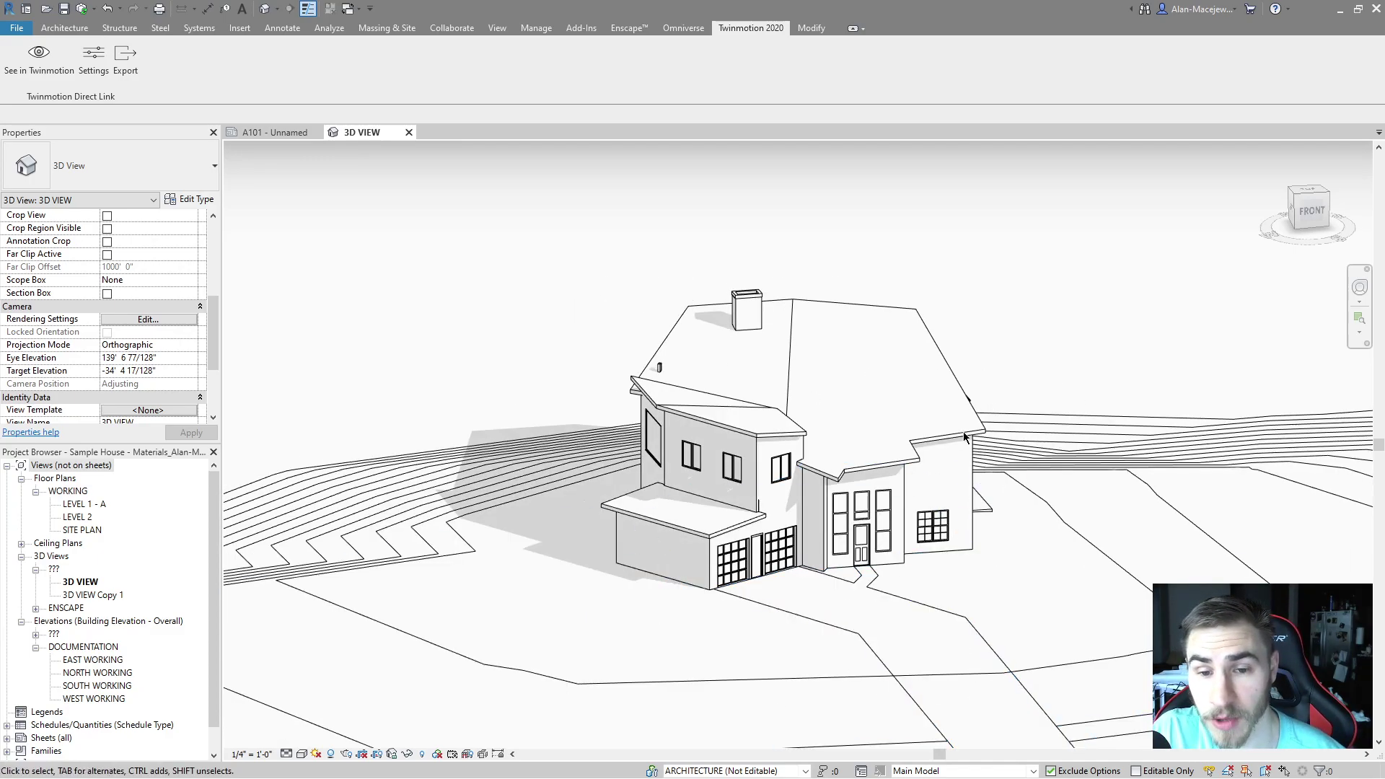
{"action": "left_click", "coordinate": [7, 467]}
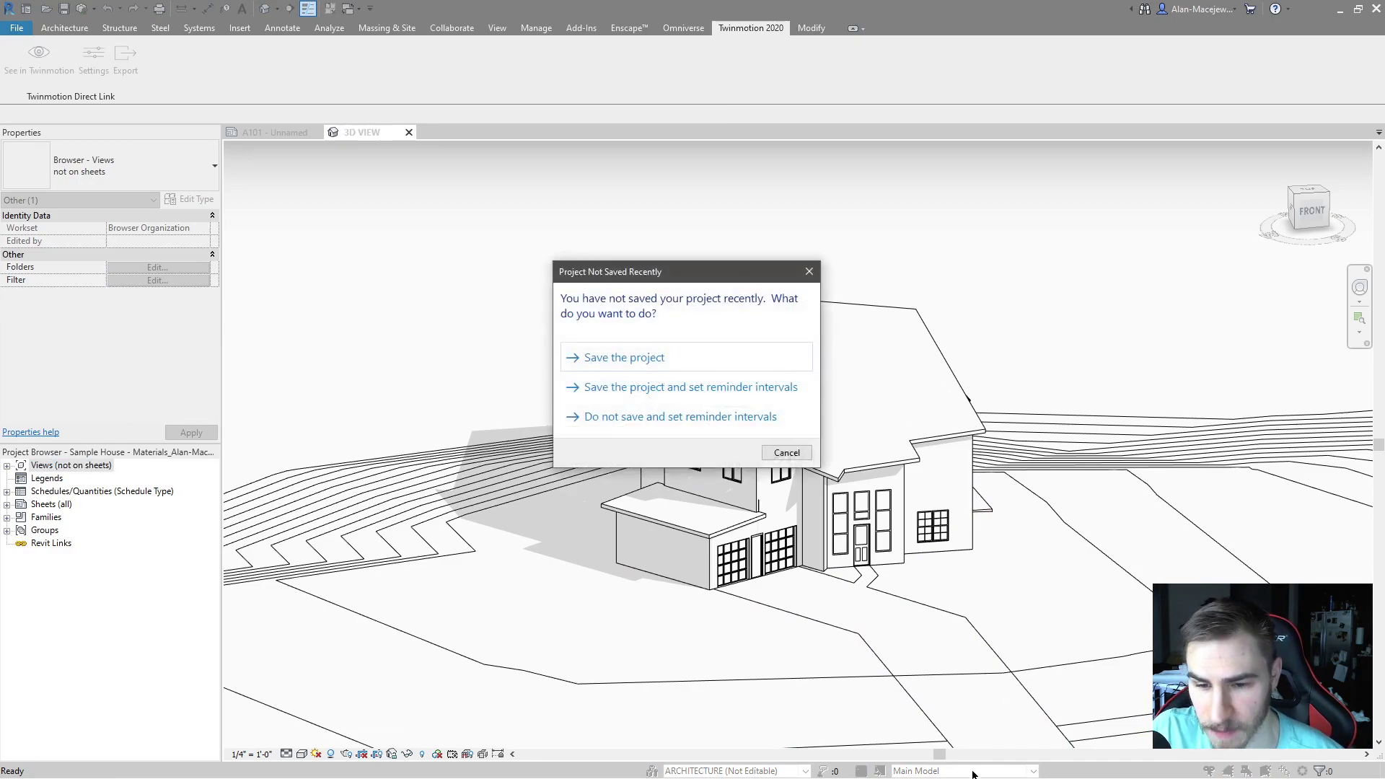
{"action": "left_click", "coordinate": [787, 452]}
Step: Make Option 2 the design option being edited
{"action": "left_click", "coordinate": [958, 770]}
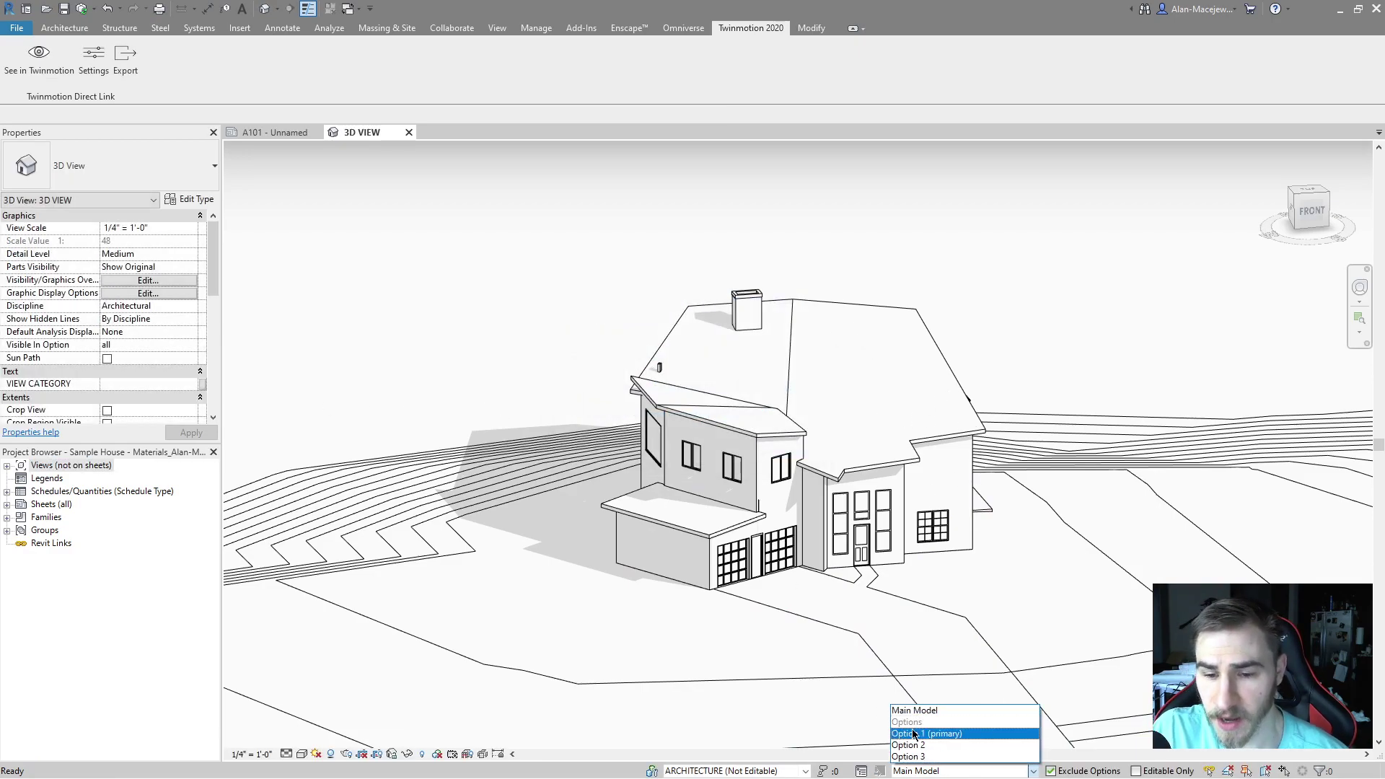
{"action": "left_click", "coordinate": [951, 735]}
{"action": "left_click", "coordinate": [938, 771]}
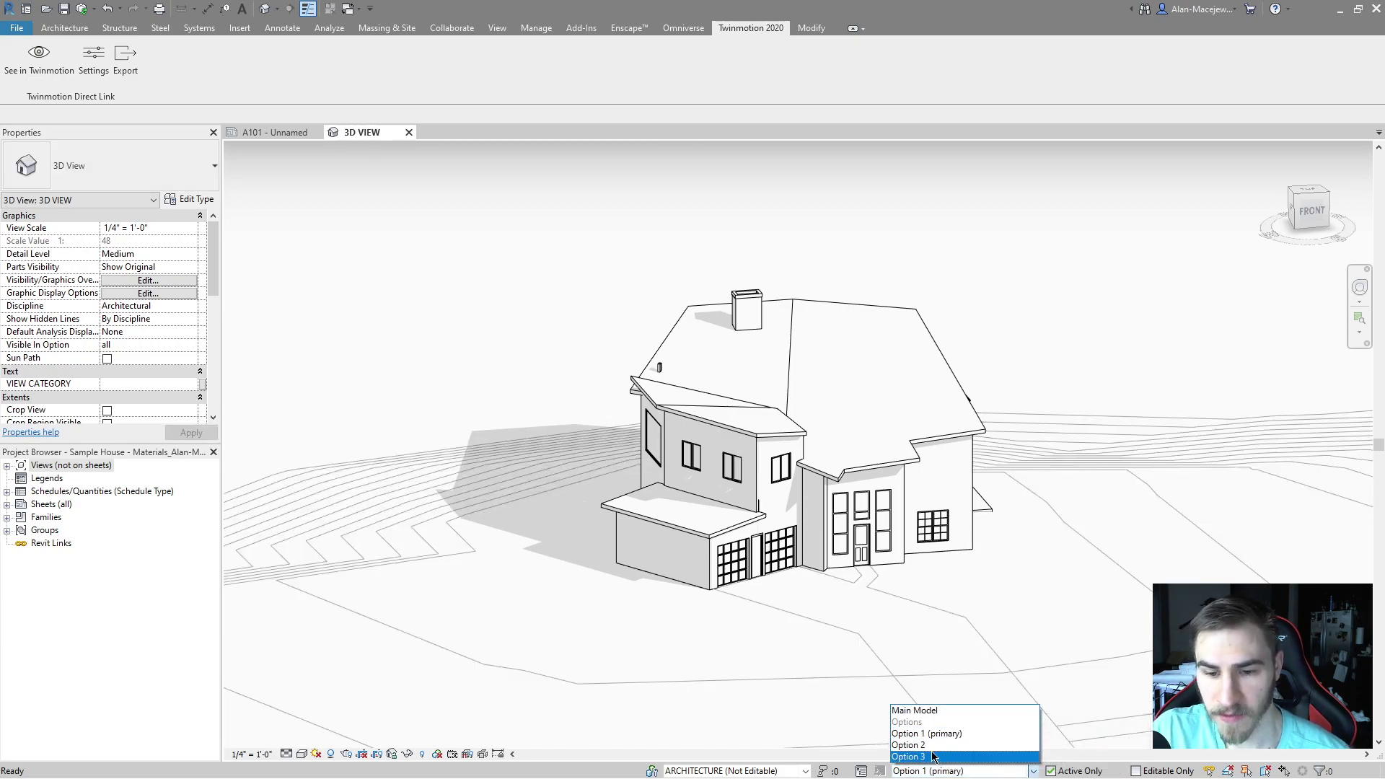
{"action": "left_click", "coordinate": [908, 746]}
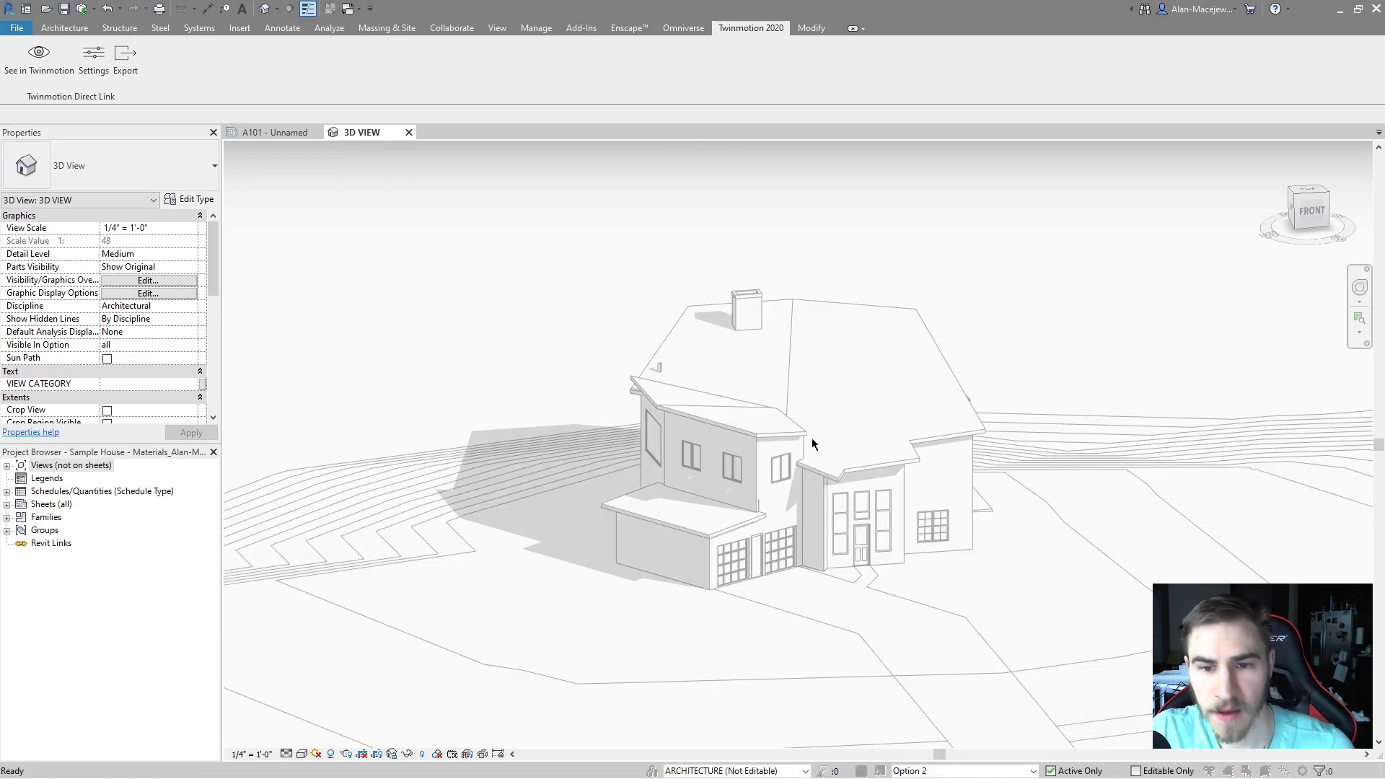
Step: Open the view's Visibility/Graphics settings at the Design Options tab
{"action": "key", "text": "v"}
{"action": "key", "text": "g"}
{"action": "left_click", "coordinate": [809, 203]}
Step: Set the 3D view to display design Option 2
{"action": "left_click", "coordinate": [889, 245]}
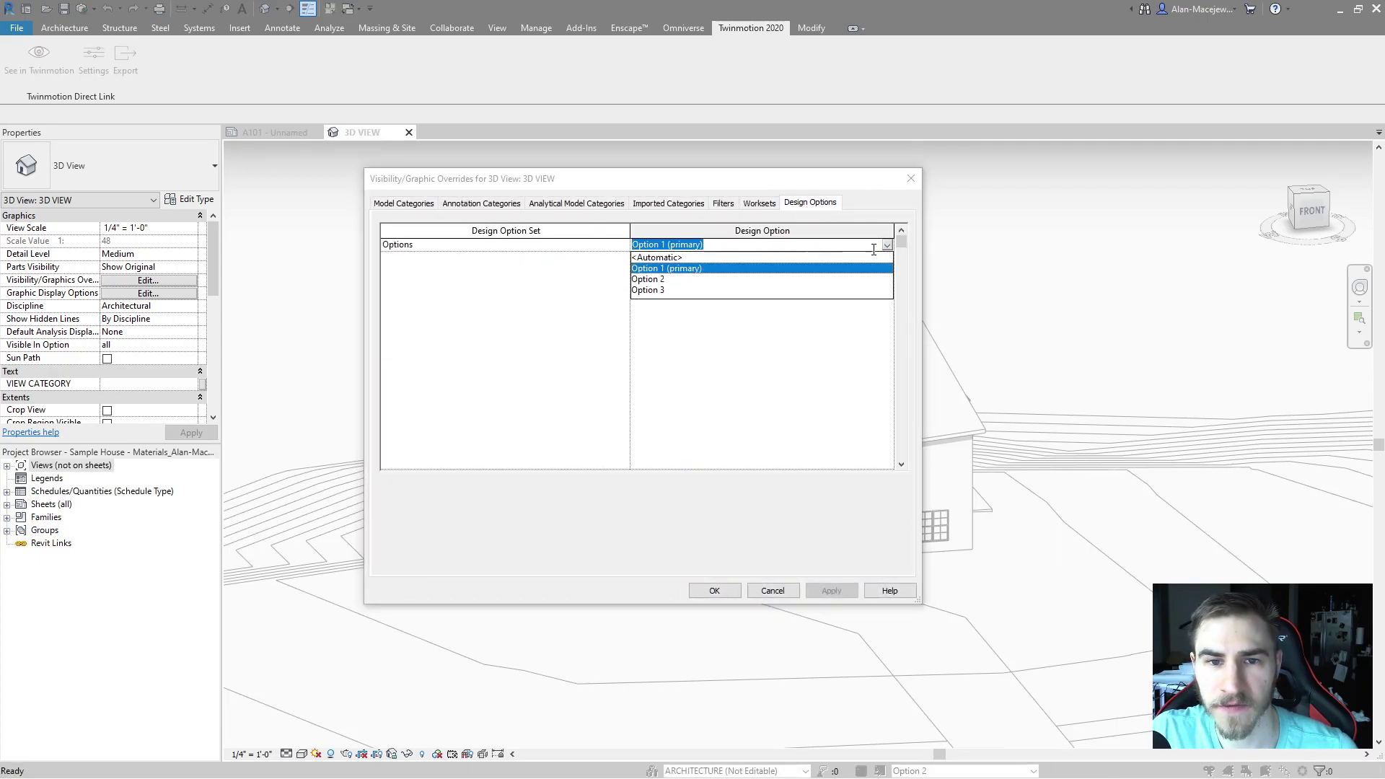
{"action": "left_click", "coordinate": [758, 281]}
{"action": "left_click", "coordinate": [715, 590]}
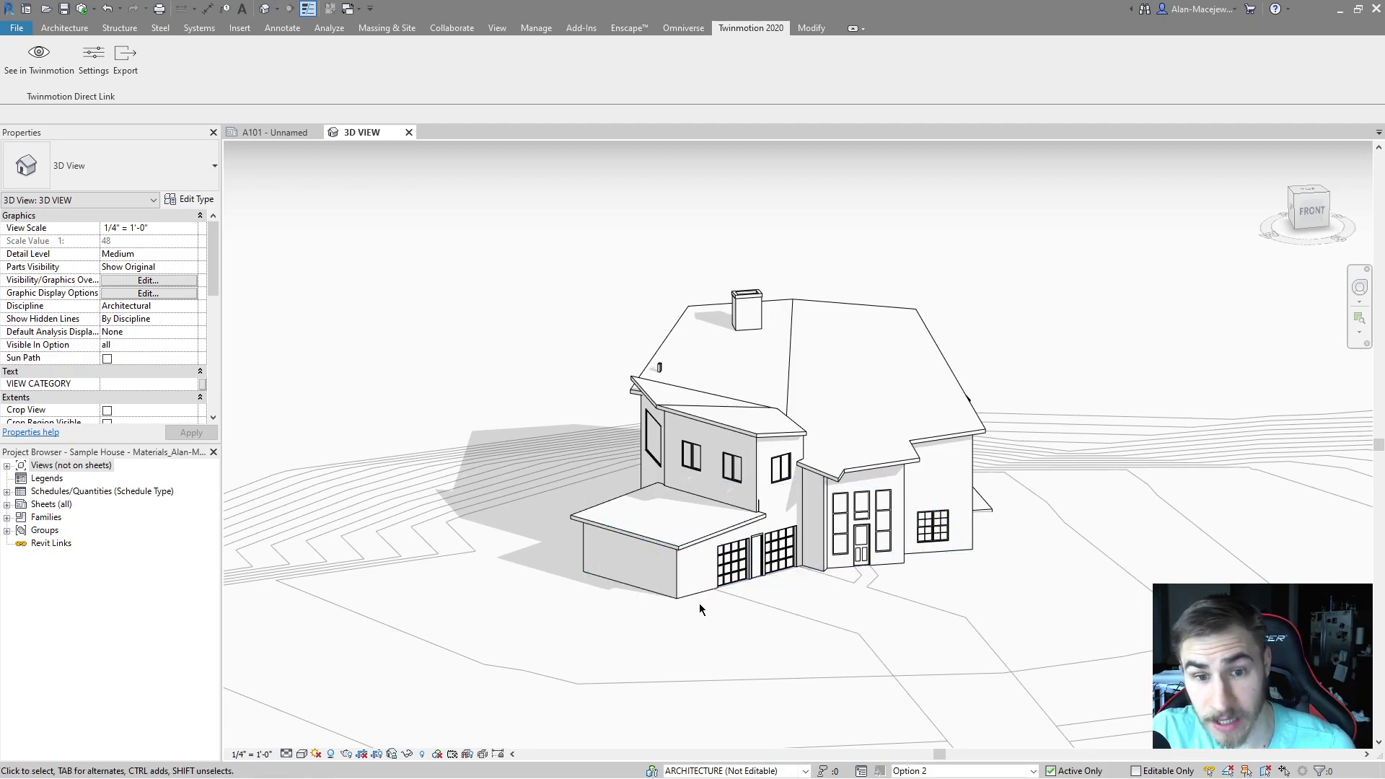
Step: Inspect the garage wall, then switch the view to display Option 3
{"action": "left_click", "coordinate": [677, 575]}
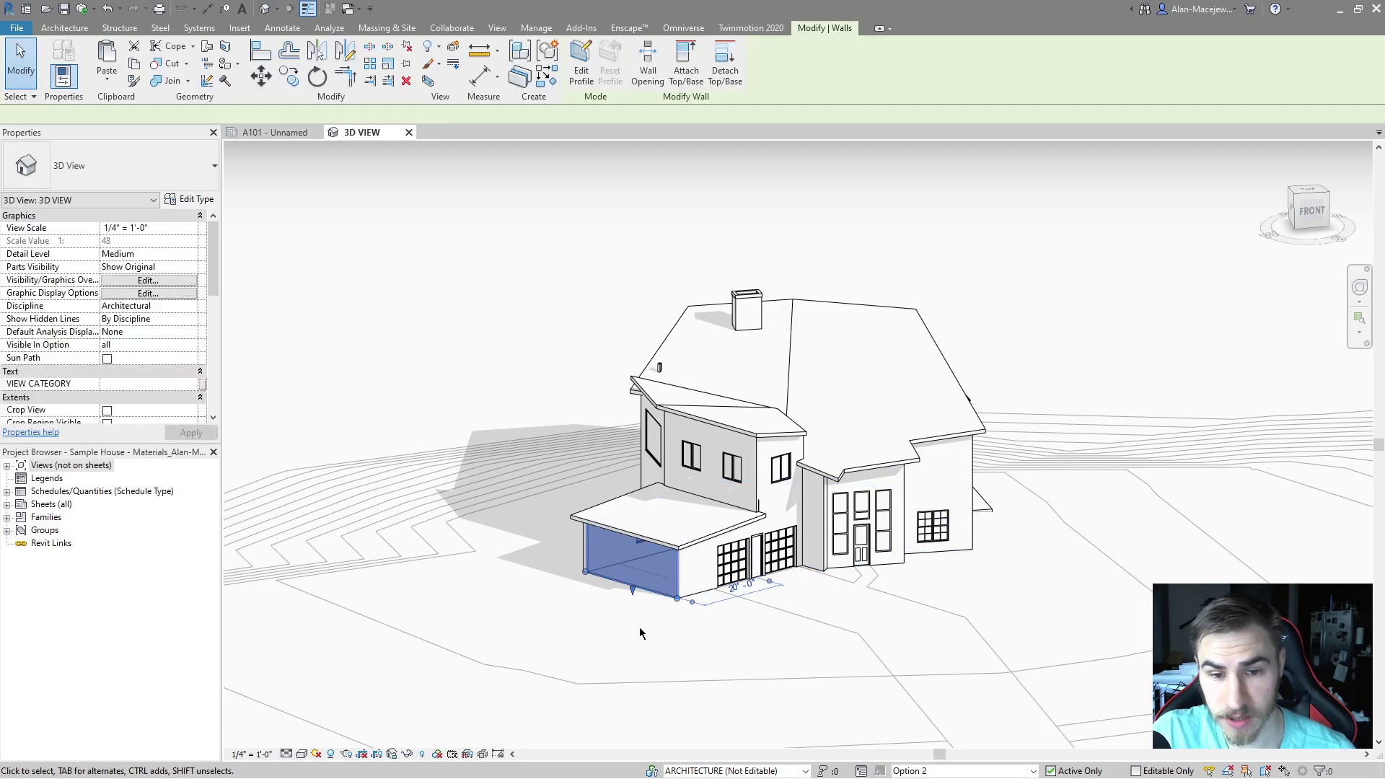
{"action": "left_click", "coordinate": [560, 300]}
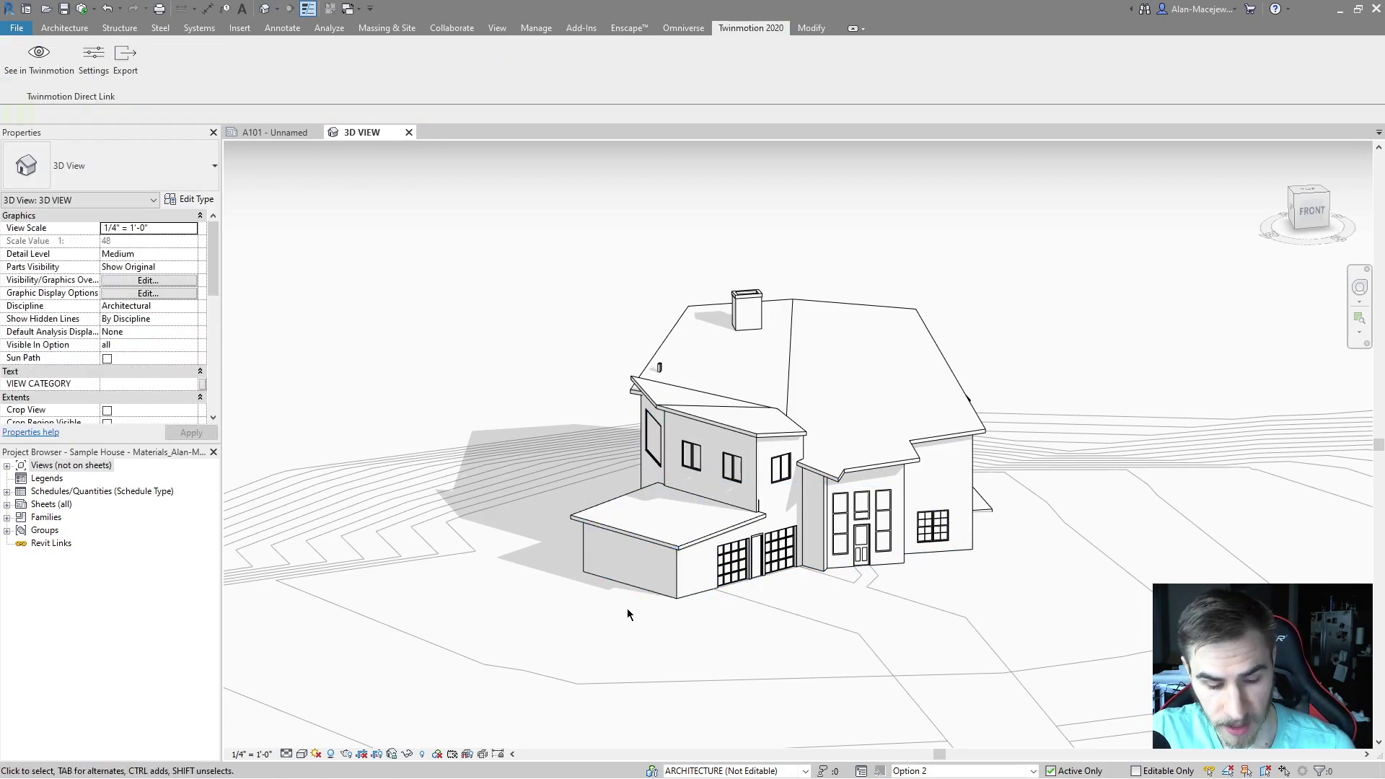
{"action": "key", "text": "v"}
{"action": "key", "text": "g"}
{"action": "left_click", "coordinate": [811, 202]}
{"action": "left_click", "coordinate": [887, 246]}
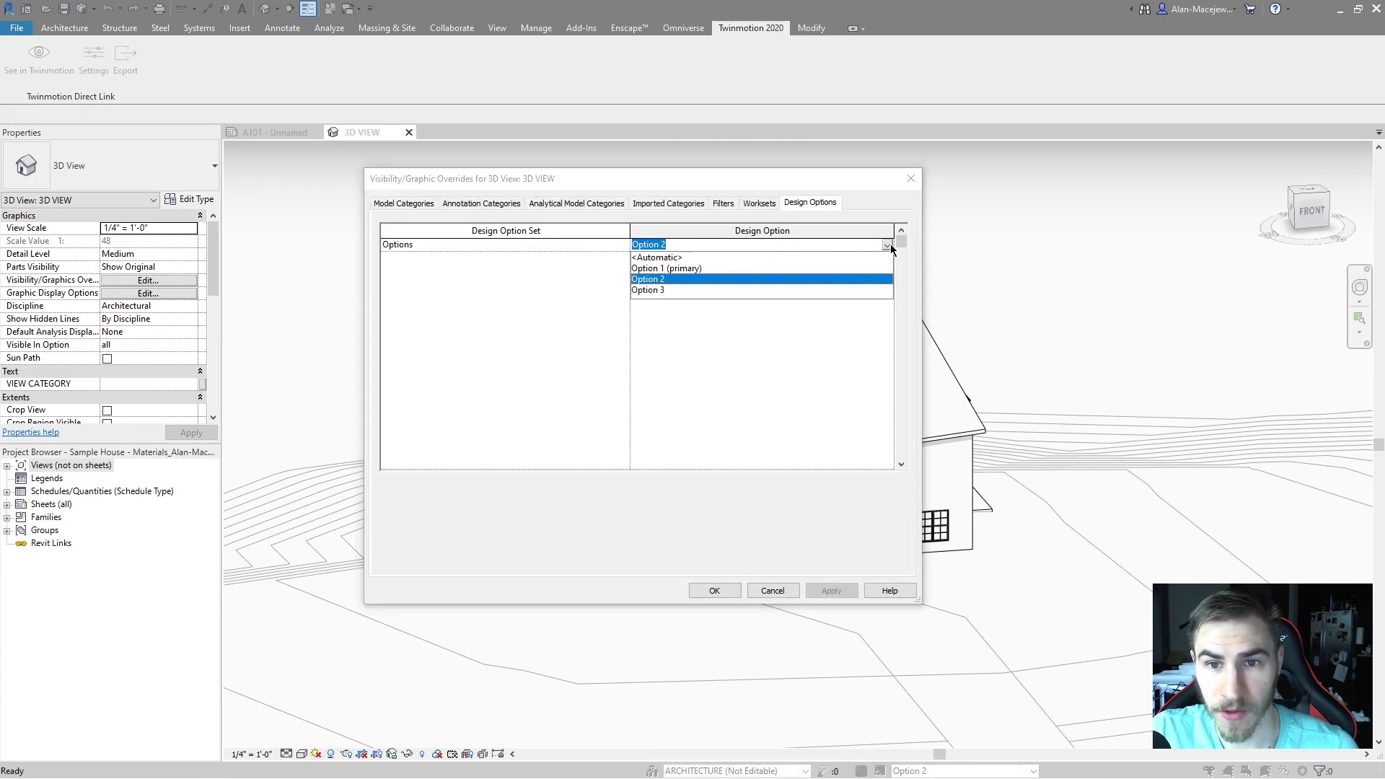
{"action": "left_click", "coordinate": [757, 289]}
{"action": "left_click", "coordinate": [714, 590]}
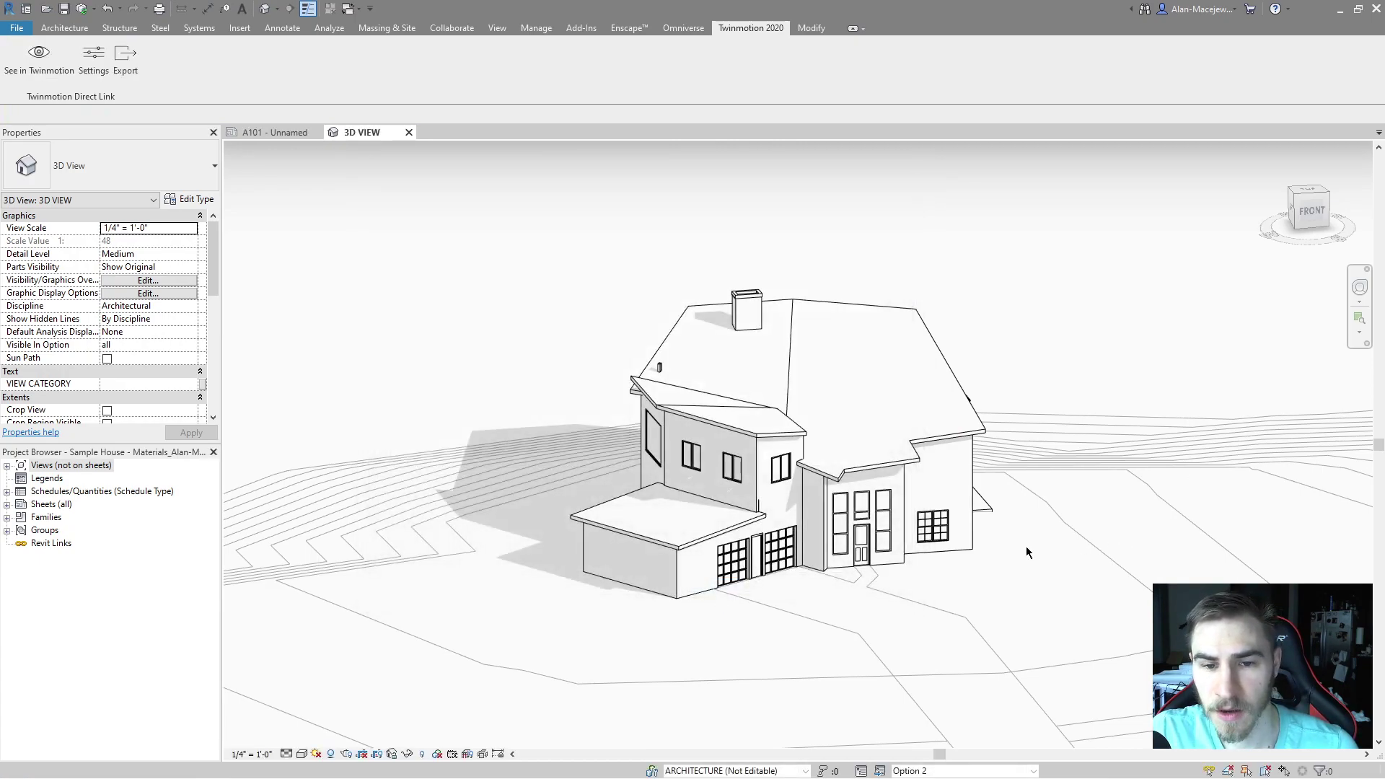
Step: Return design-option editing to the Main Model
{"action": "left_click", "coordinate": [960, 771]}
{"action": "left_click", "coordinate": [931, 759]}
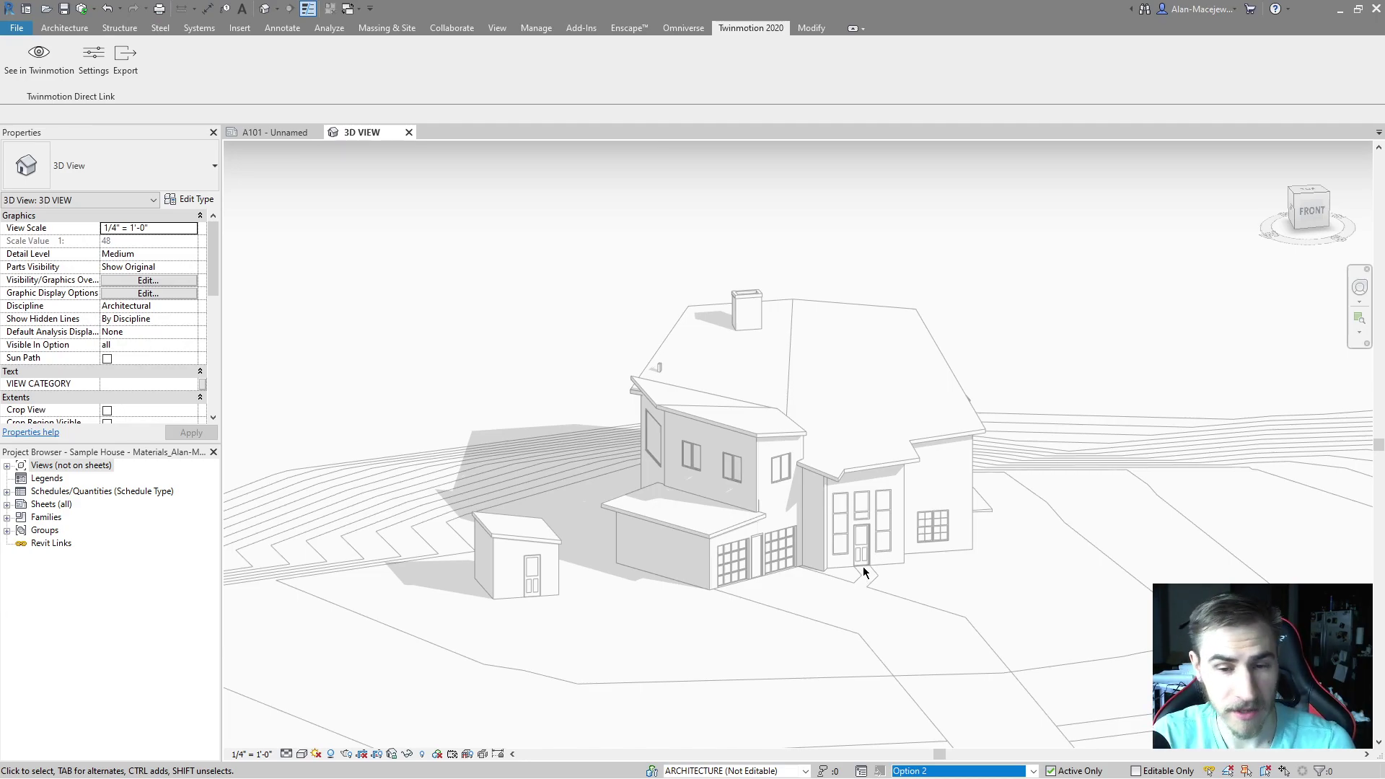
{"action": "left_click", "coordinate": [1023, 770]}
{"action": "left_click", "coordinate": [923, 711]}
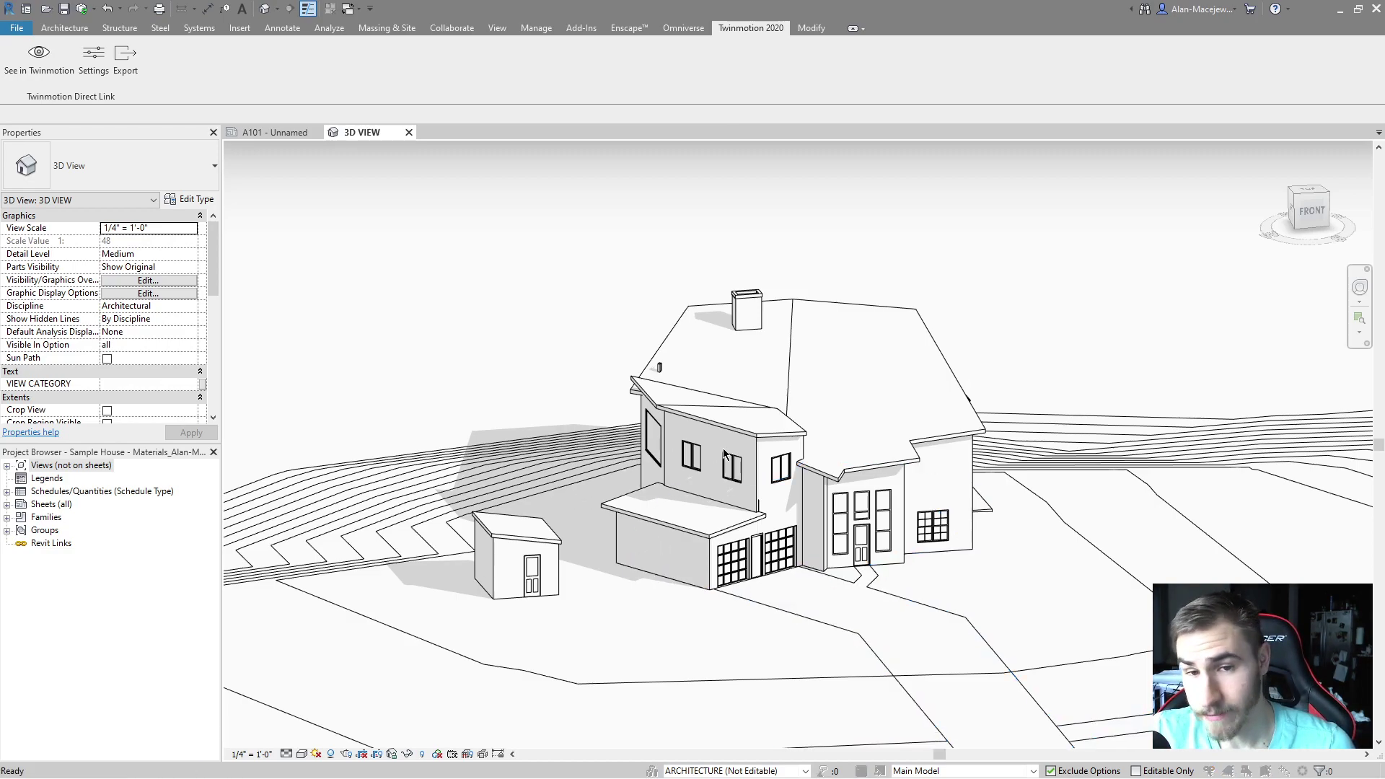
Step: Set the view's displayed design option to Option 1 (primary) via VG
{"action": "key", "text": "v"}
{"action": "key", "text": "g"}
{"action": "left_click", "coordinate": [810, 203]}
{"action": "left_click", "coordinate": [889, 250]}
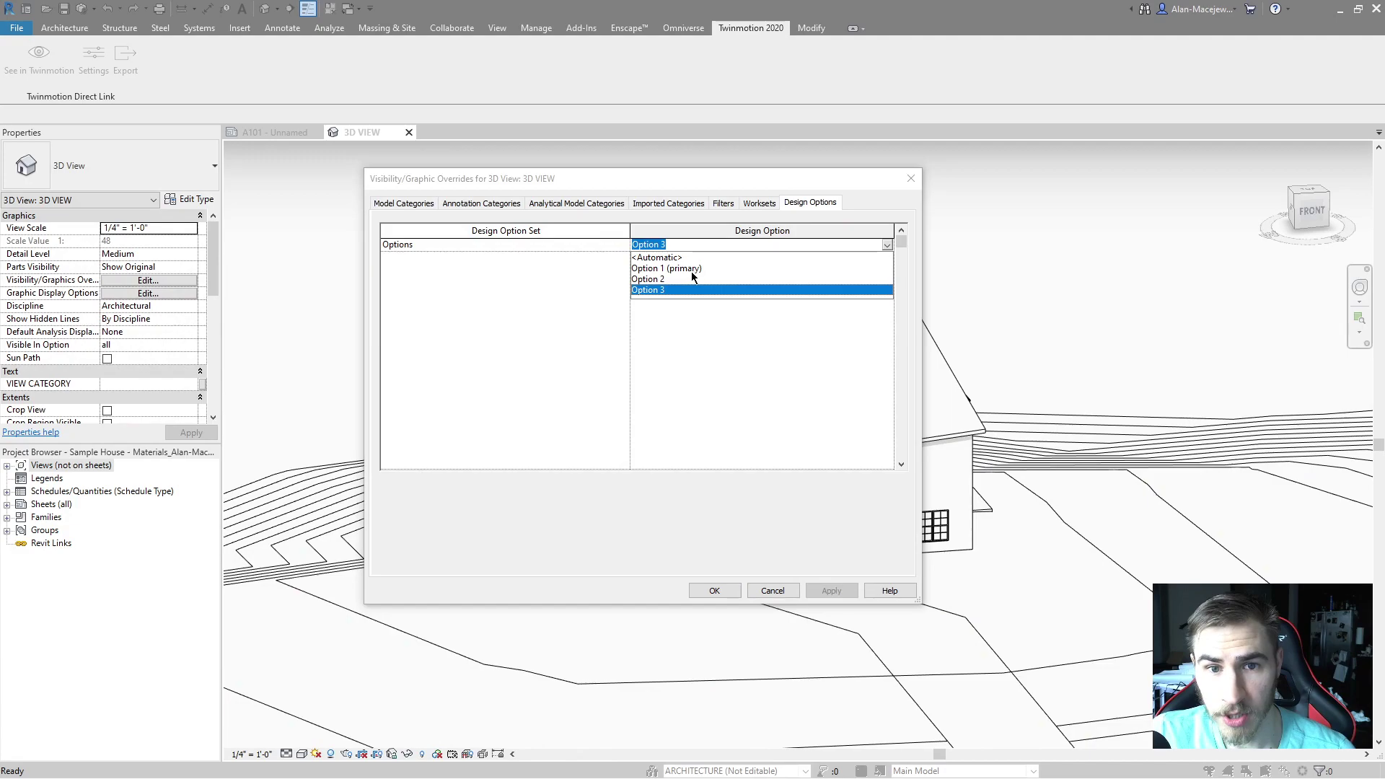
{"action": "left_click", "coordinate": [699, 274]}
{"action": "left_click", "coordinate": [713, 592]}
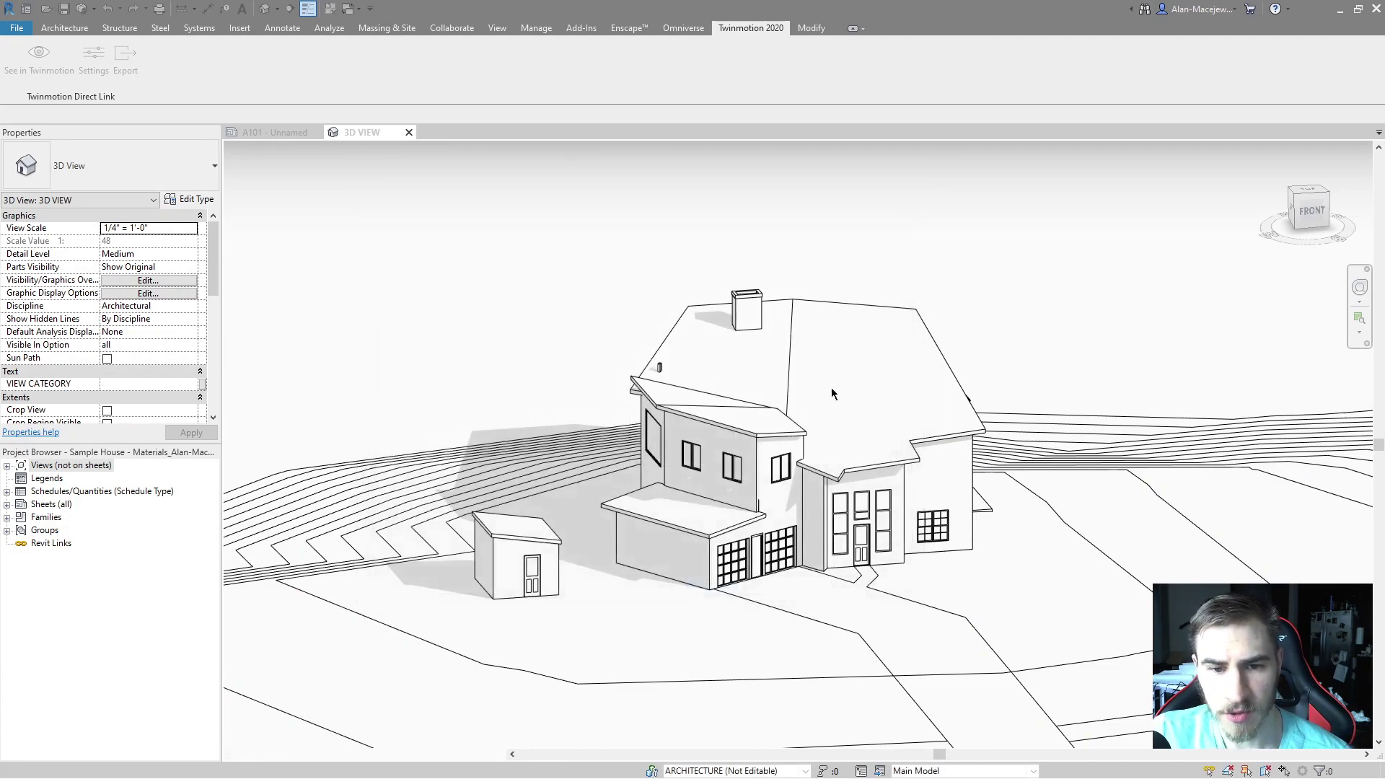
Step: Send the Revit model into the existing Twinmotion project and look around the scene
{"action": "left_click", "coordinate": [72, 87]}
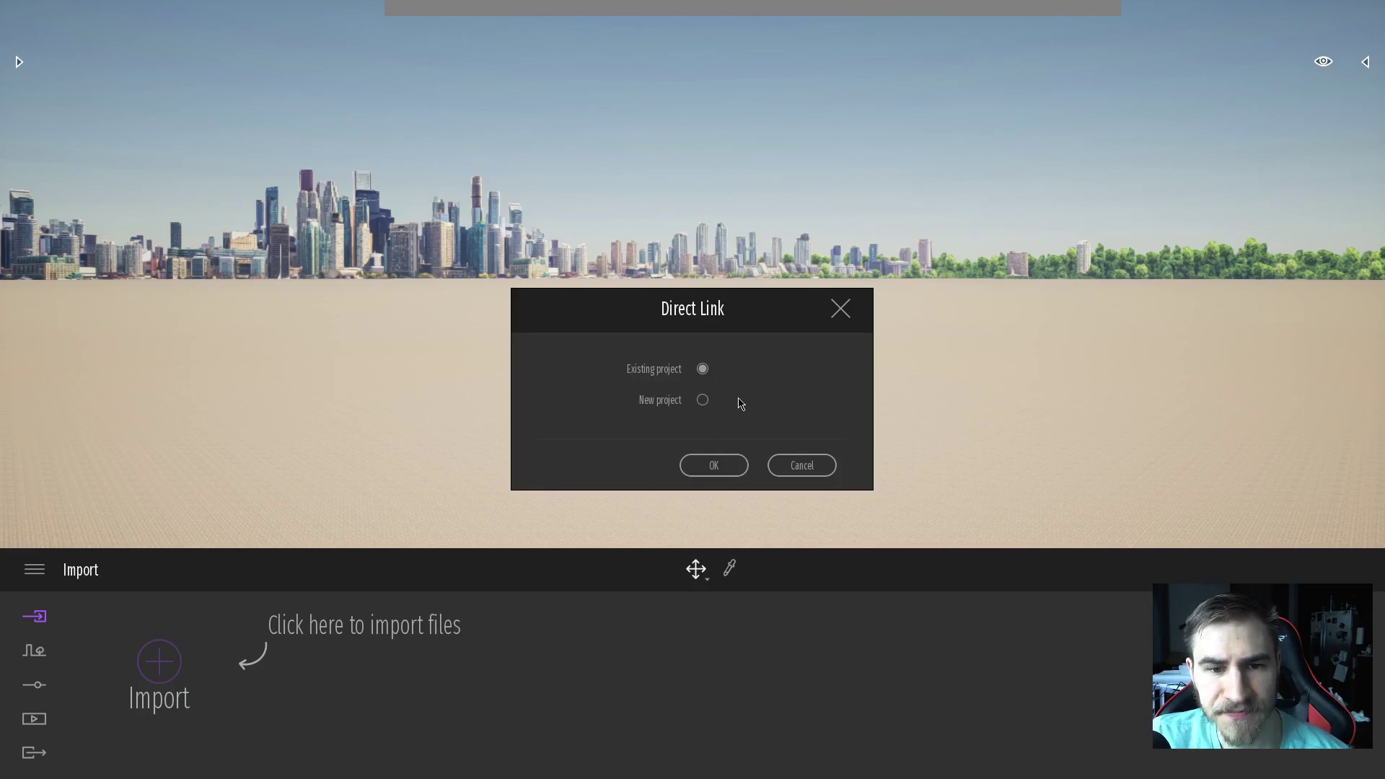
{"action": "left_click", "coordinate": [714, 466]}
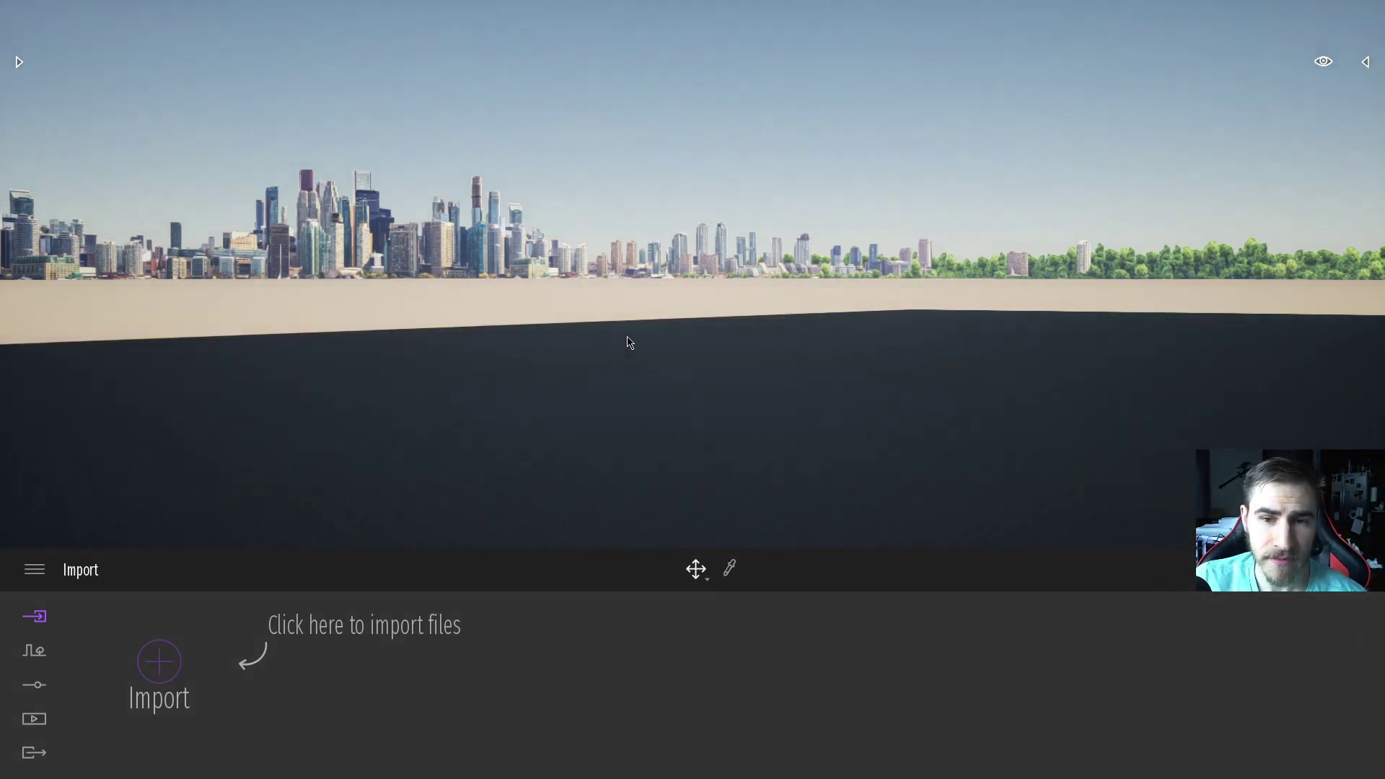
{"action": "left_click_drag", "start_coordinate": [545, 415], "coordinate": [886, 96]}
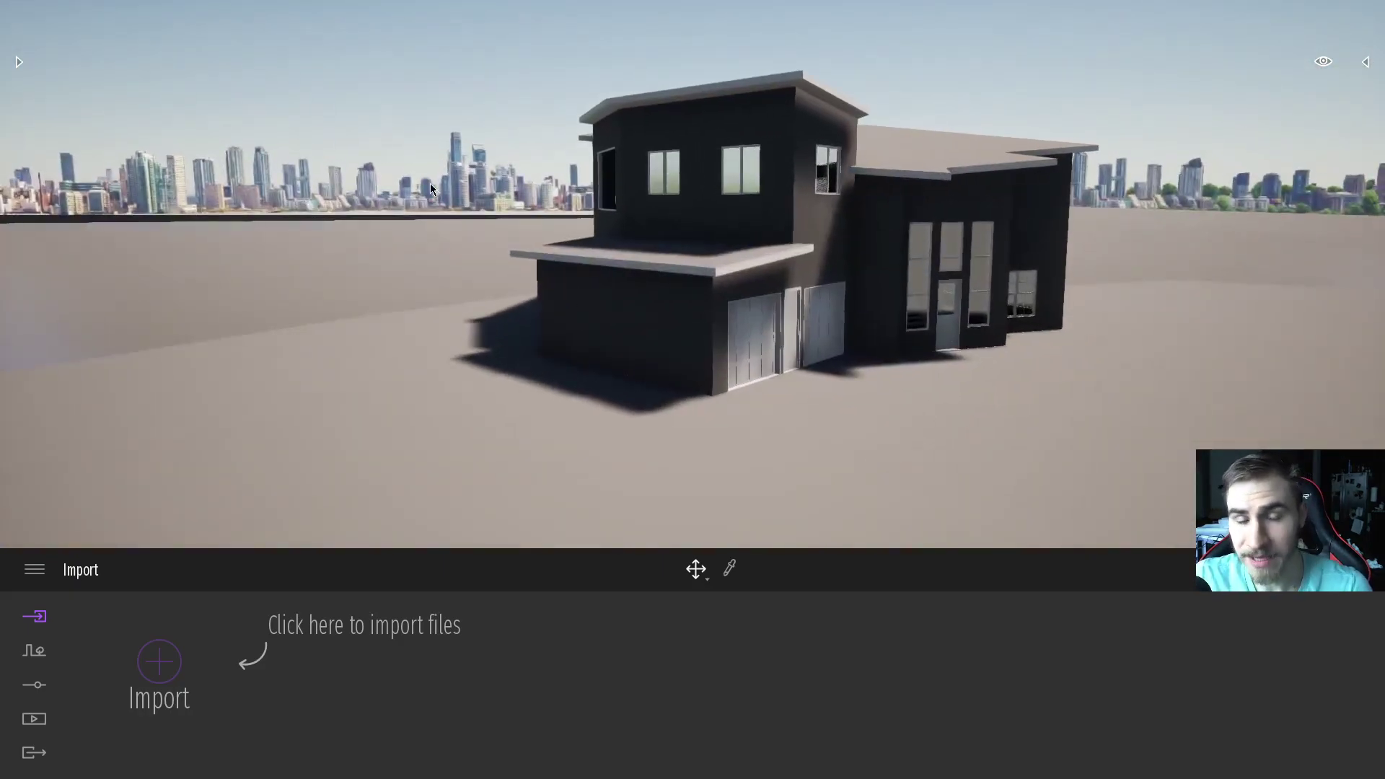
Step: Show the Scene graph with the house node collapsed and frame the house closer
{"action": "left_click", "coordinate": [1366, 62]}
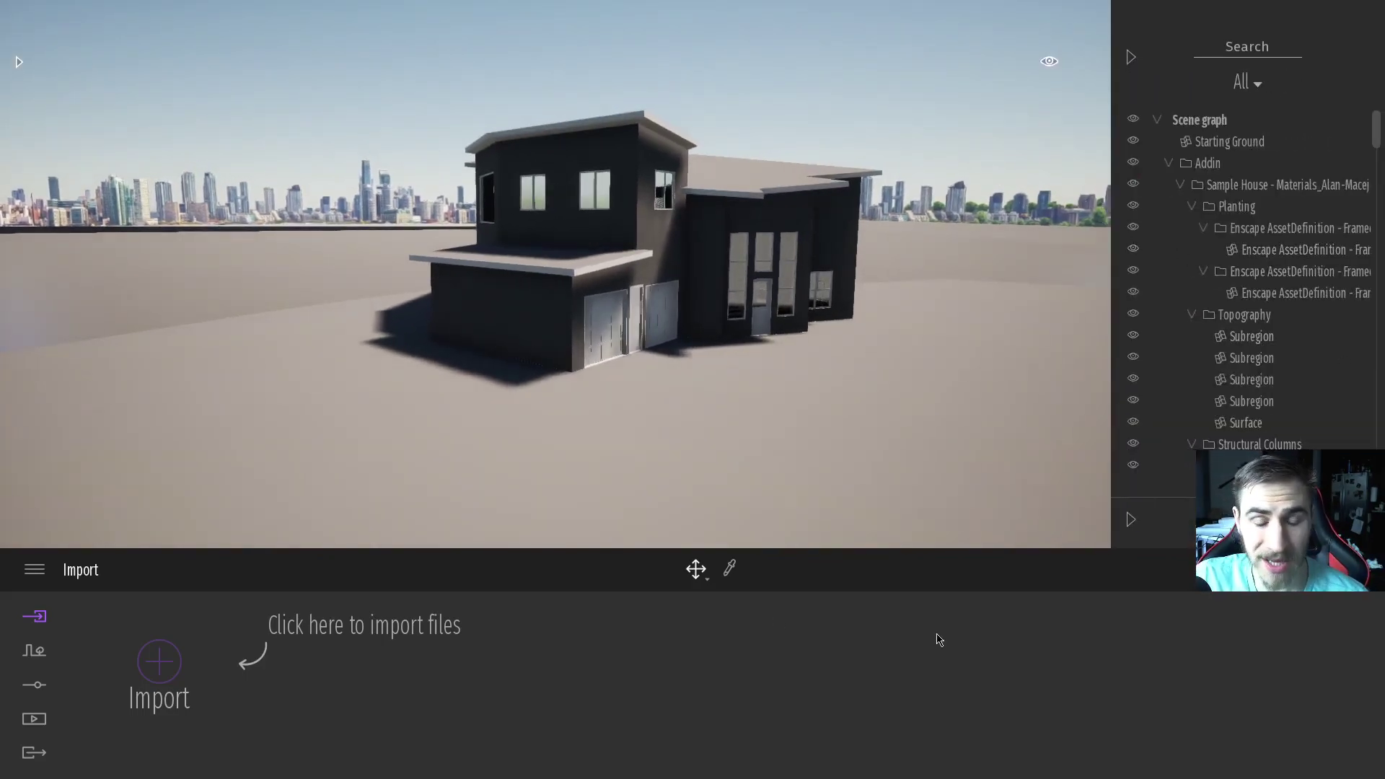
{"action": "left_click", "coordinate": [1179, 186]}
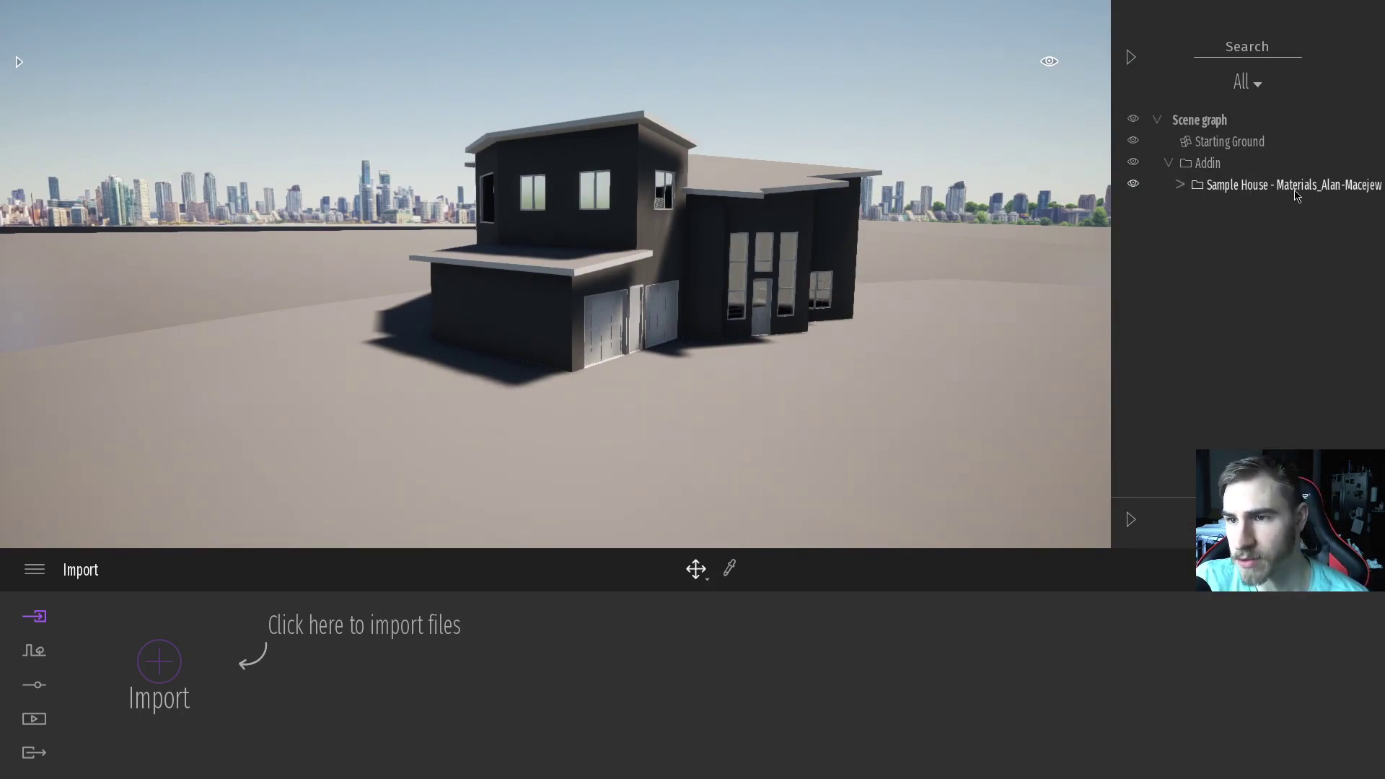
{"action": "left_click_drag", "start_coordinate": [672, 438], "coordinate": [383, 487]}
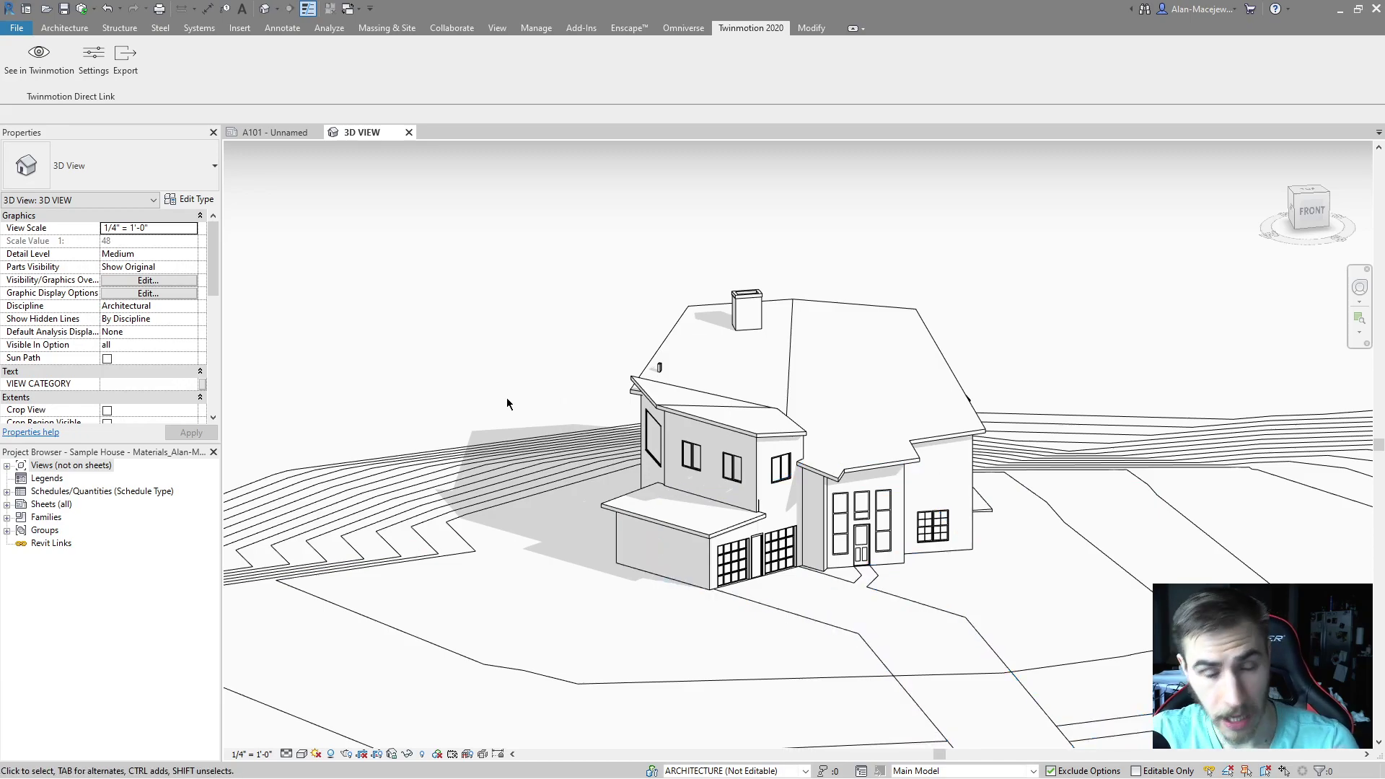
Step: Change the VG Design Options cell from Option 1 (primary) to Option 2
{"action": "left_click", "coordinate": [938, 771]}
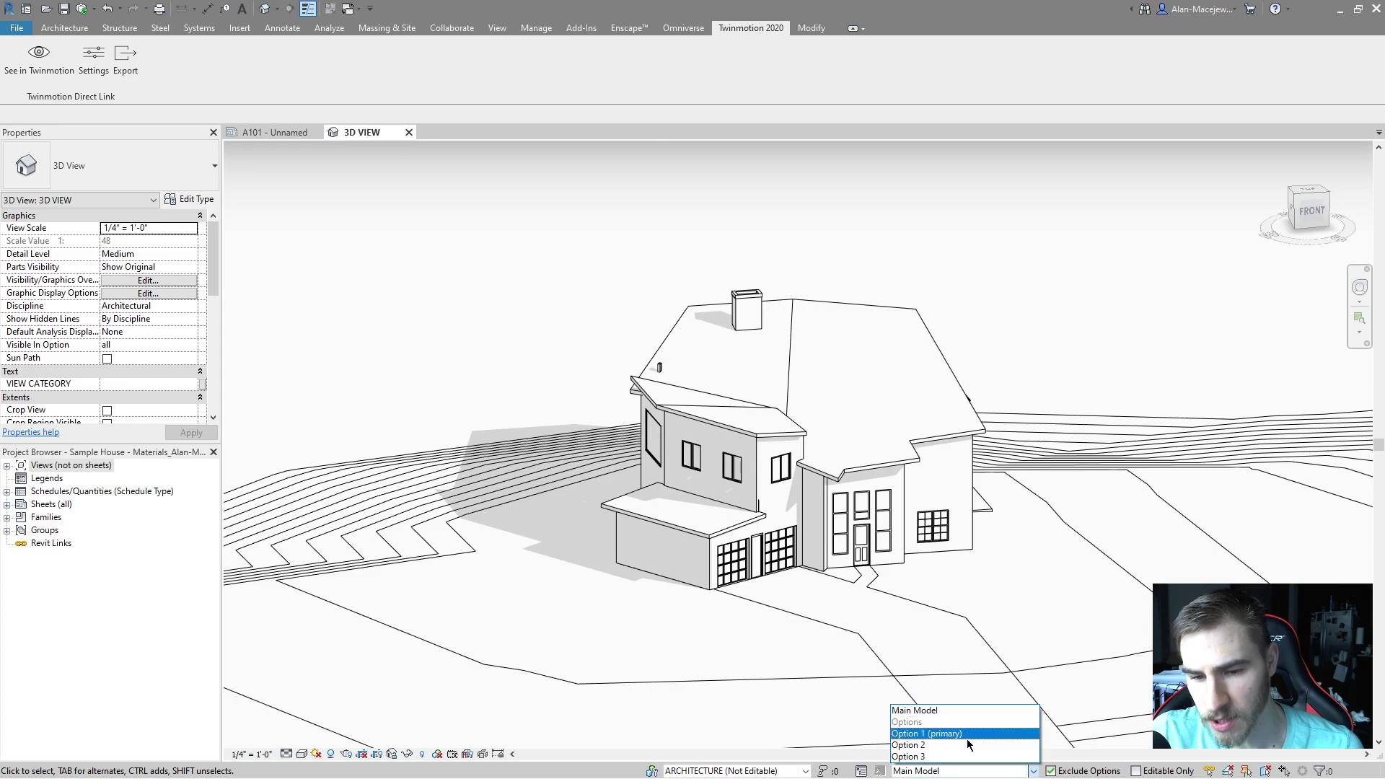
{"action": "left_click", "coordinate": [768, 647]}
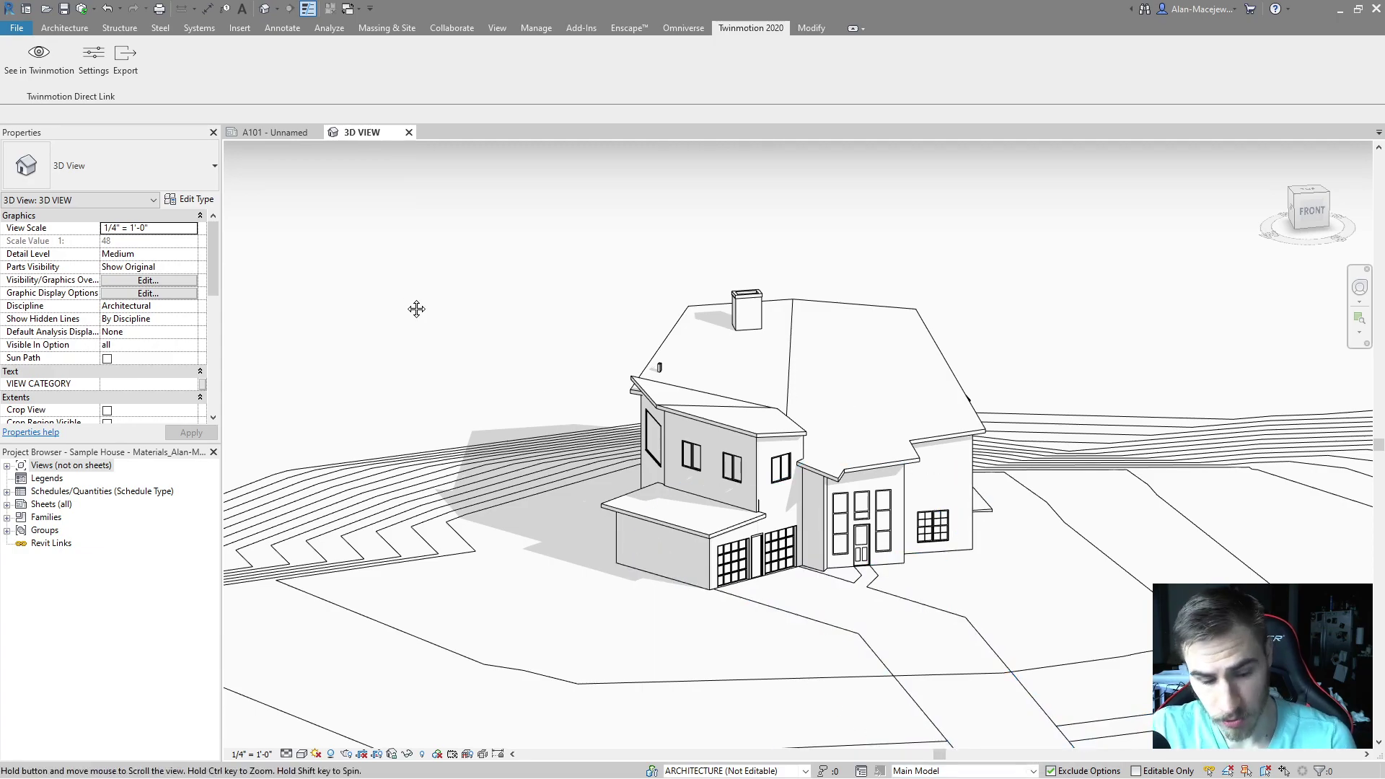
{"action": "key", "text": "v"}
{"action": "key", "text": "g"}
{"action": "left_click", "coordinate": [810, 203]}
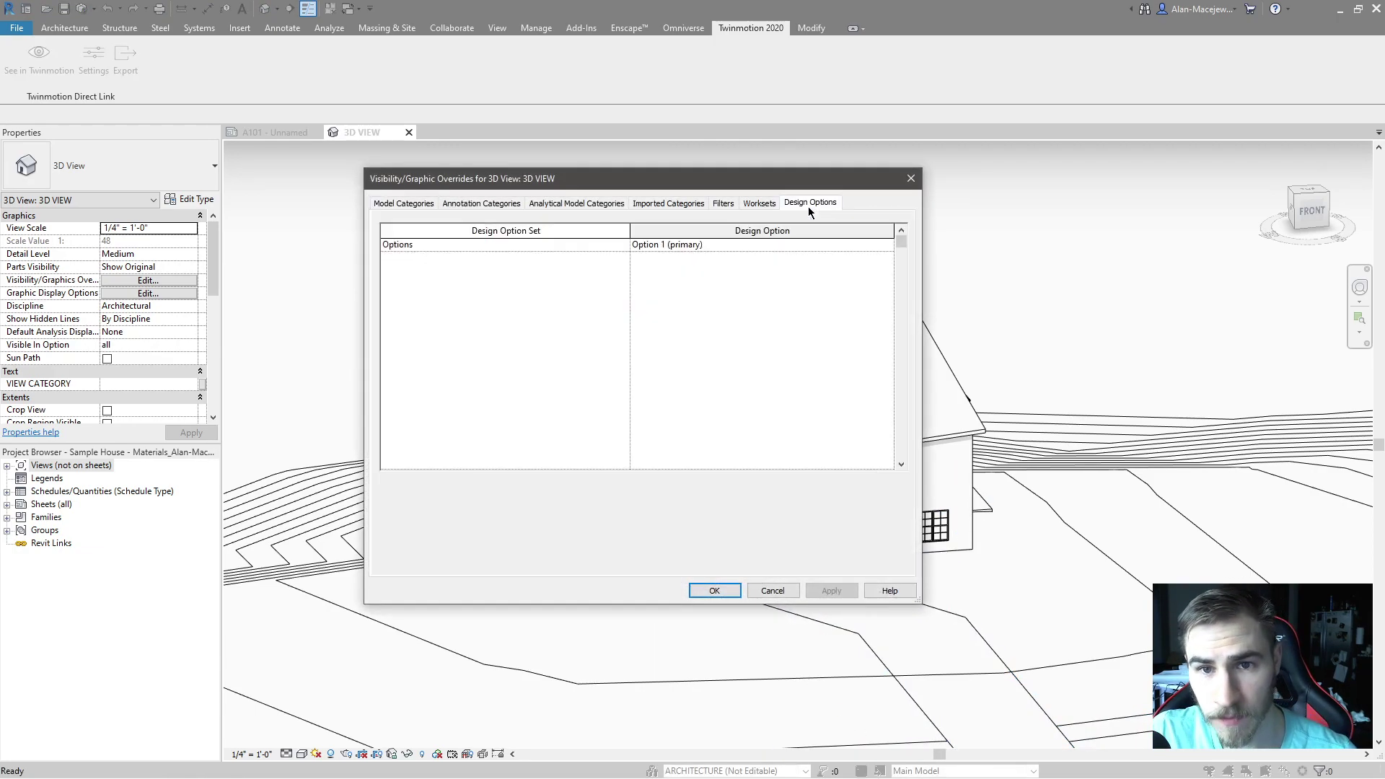
{"action": "left_click", "coordinate": [700, 245]}
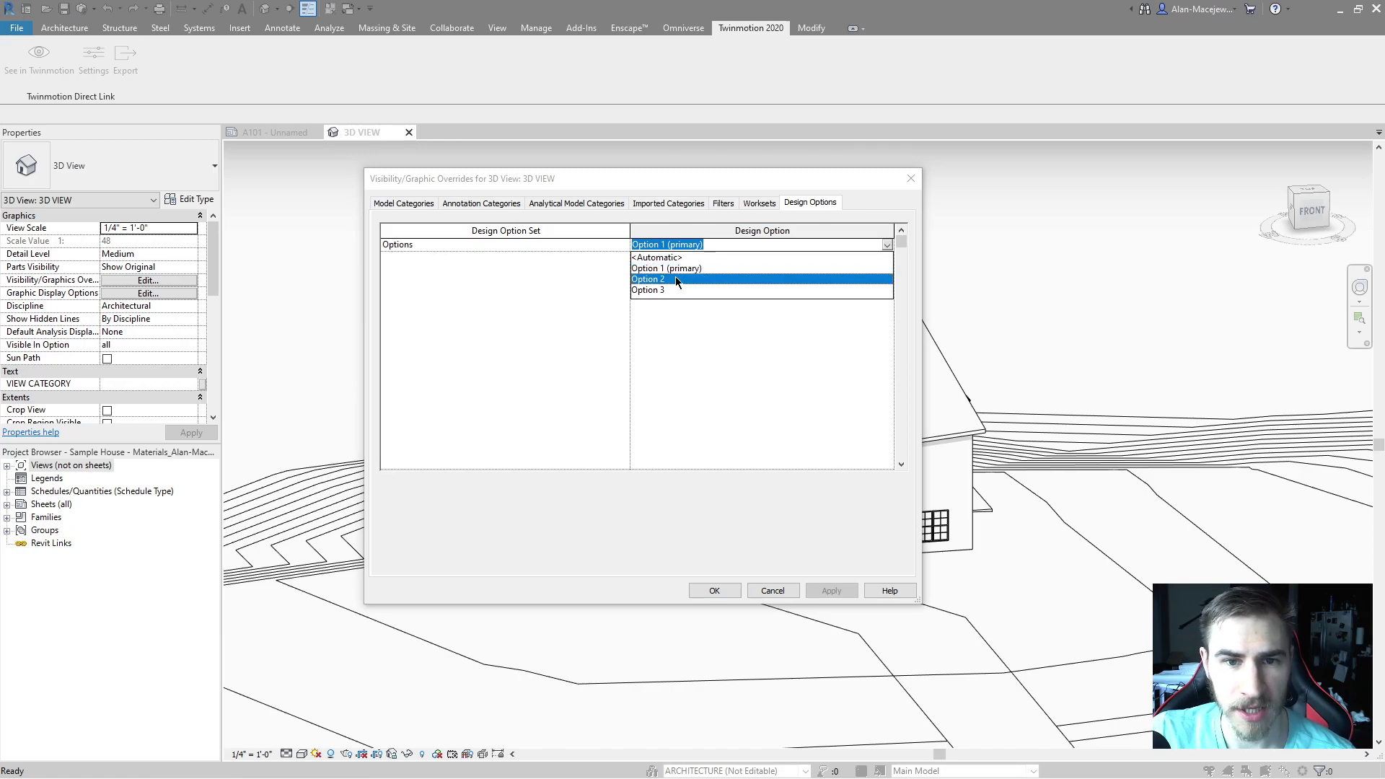
{"action": "left_click", "coordinate": [706, 280]}
{"action": "left_click", "coordinate": [714, 598]}
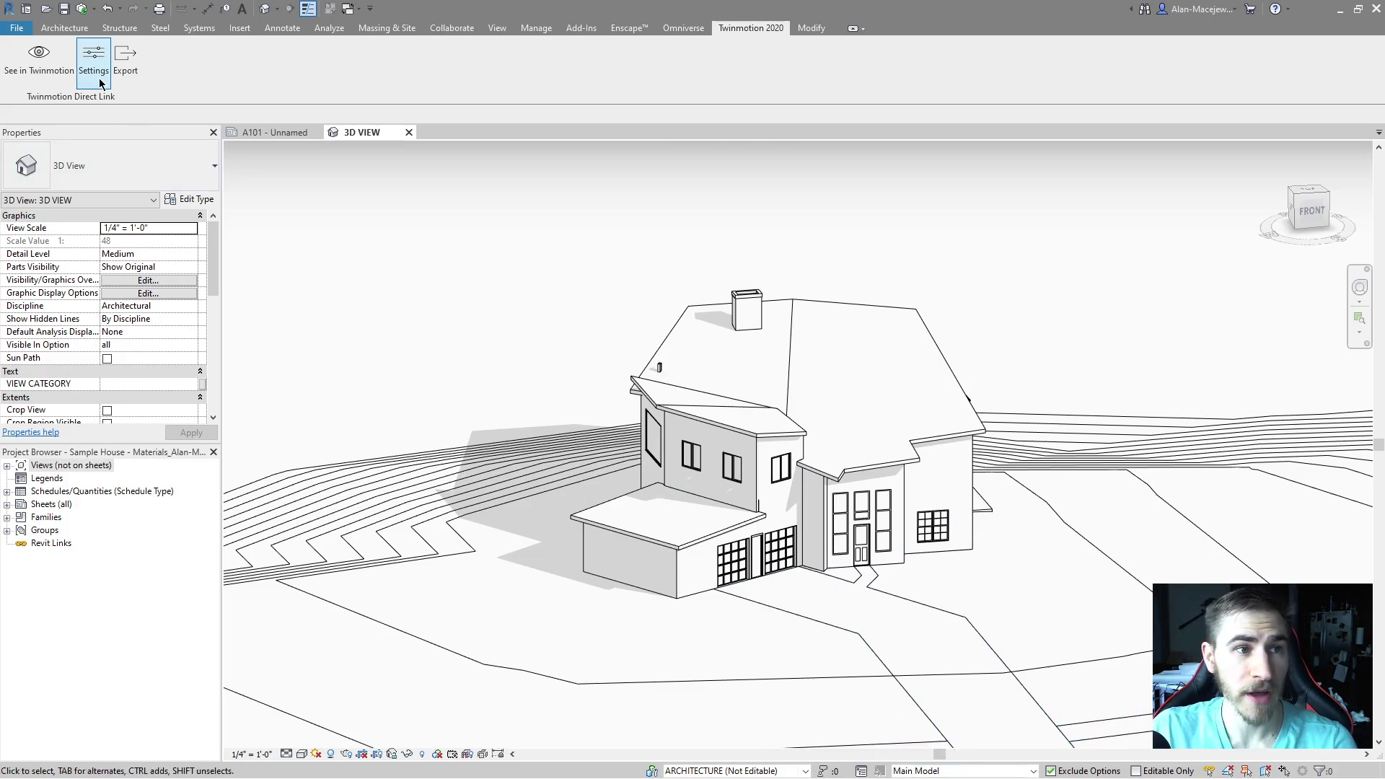
Step: Resync the house to Twinmotion and check the enlarged garage wing and its scene graph entry
{"action": "left_click", "coordinate": [39, 54]}
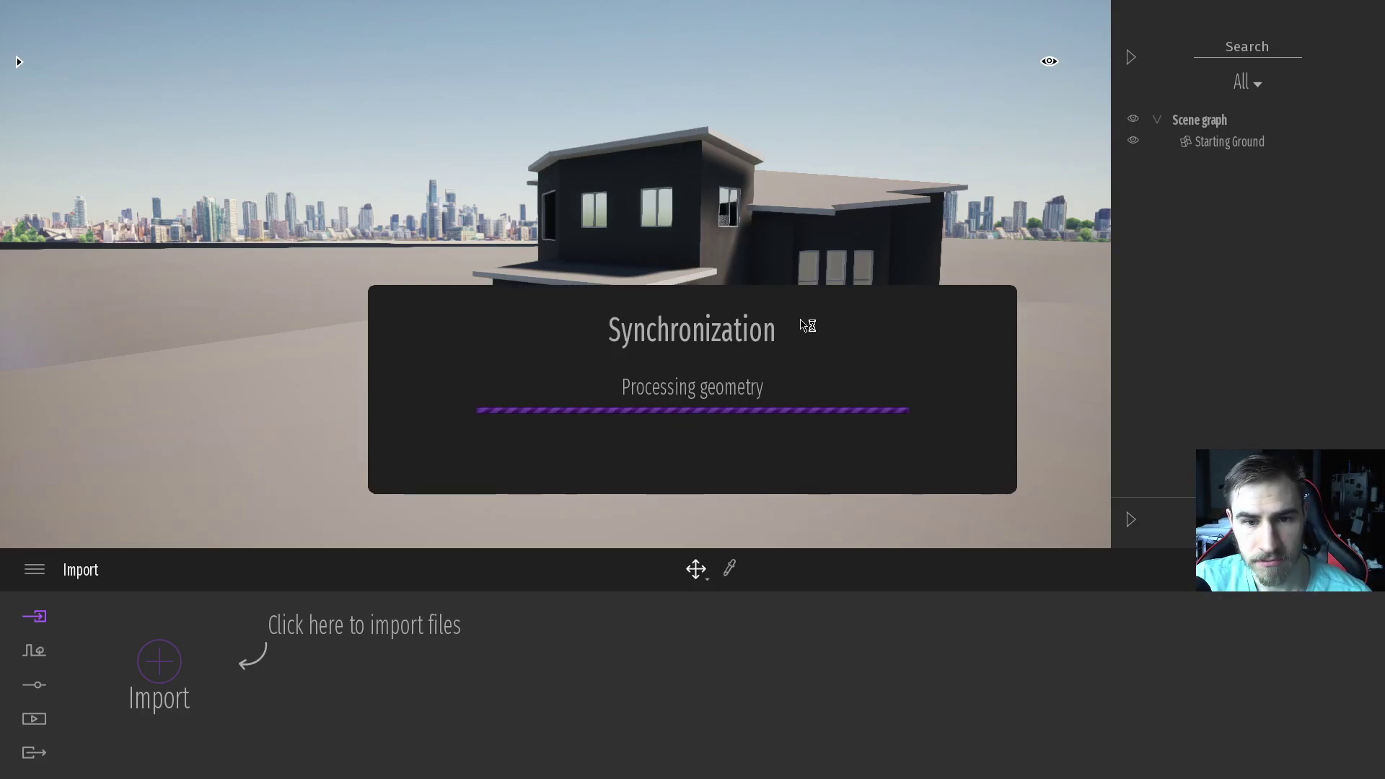
{"action": "left_click_drag", "start_coordinate": [826, 429], "coordinate": [891, 433]}
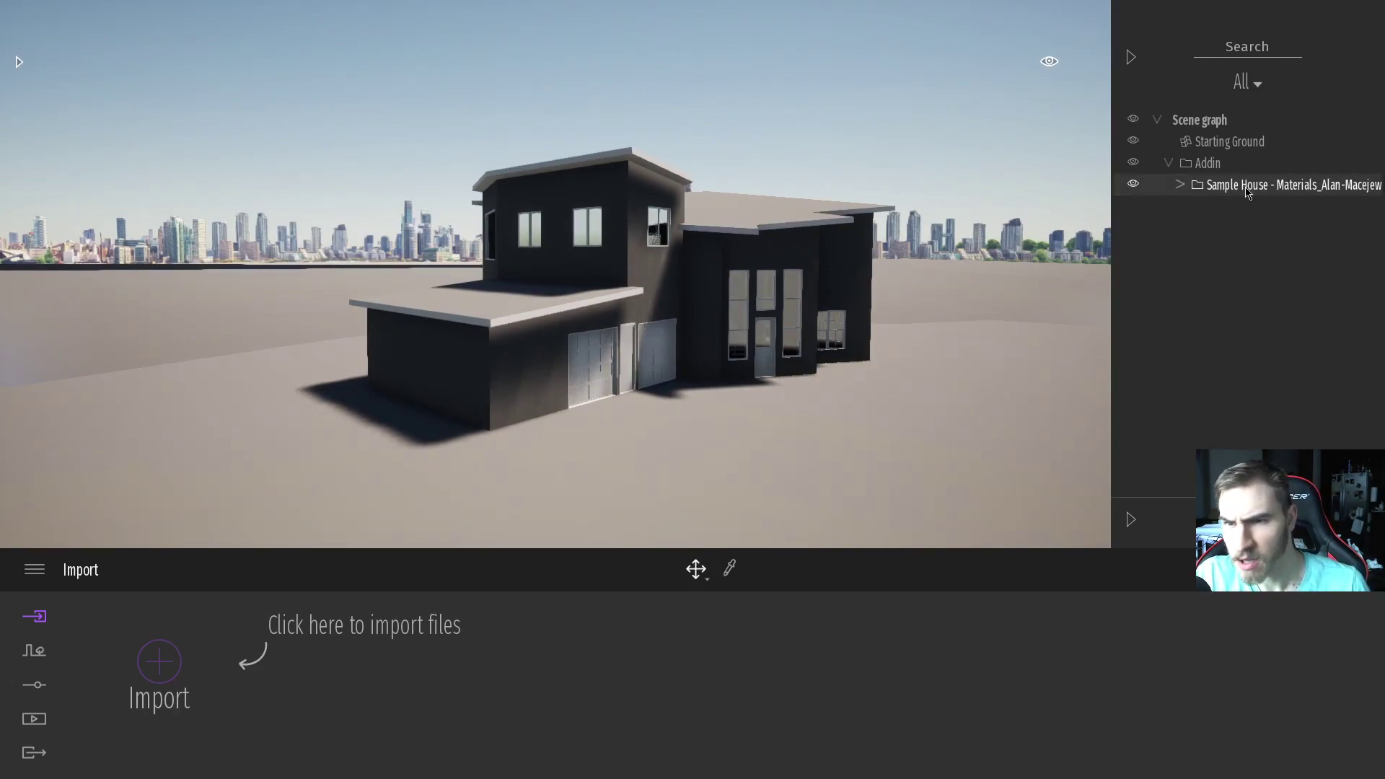
{"action": "left_click", "coordinate": [1179, 183]}
{"action": "left_click", "coordinate": [1181, 185]}
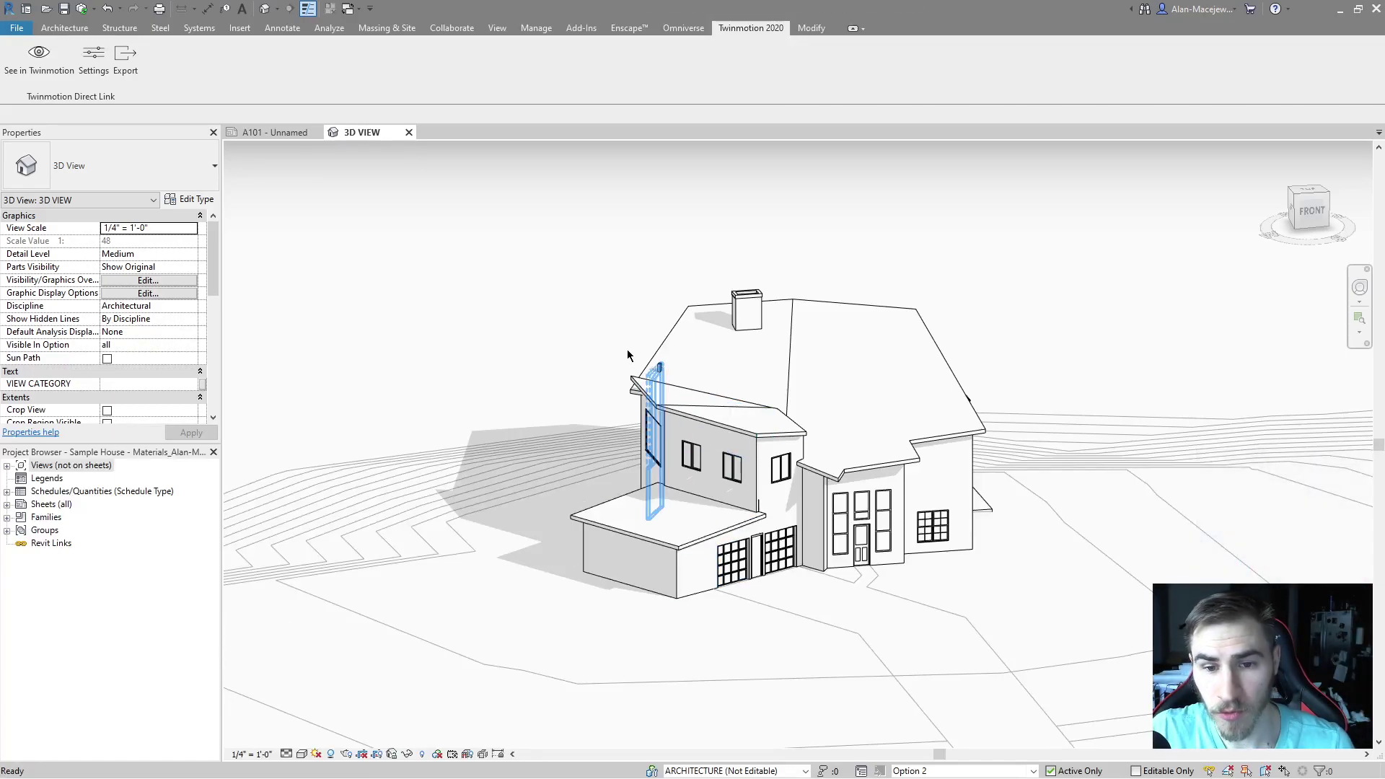
Step: Shift the view left and set the active design option to Main Model
{"action": "middle_click_drag", "start_coordinate": [627, 355], "coordinate": [530, 369]}
{"action": "left_click", "coordinate": [938, 771]}
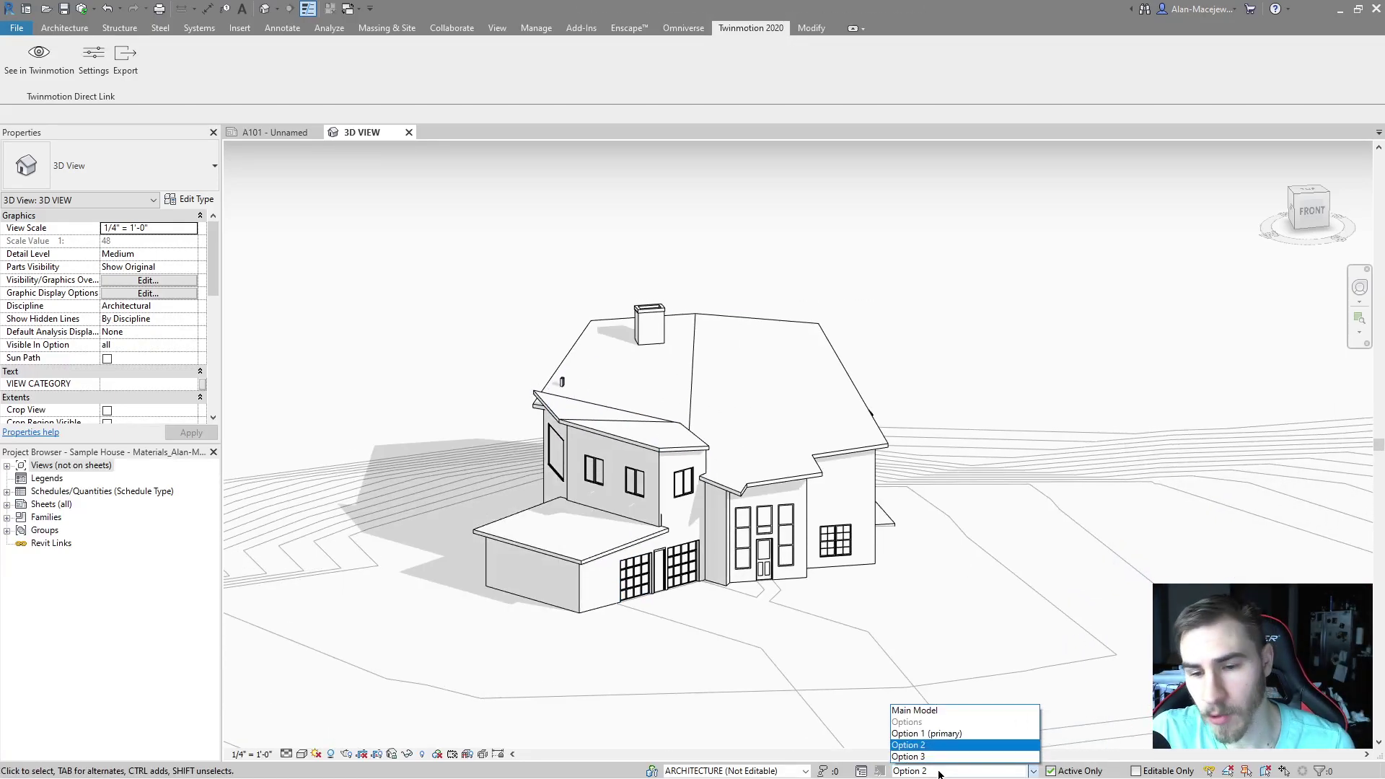
{"action": "left_click", "coordinate": [938, 723]}
{"action": "left_click", "coordinate": [960, 770]}
{"action": "left_click", "coordinate": [931, 712]}
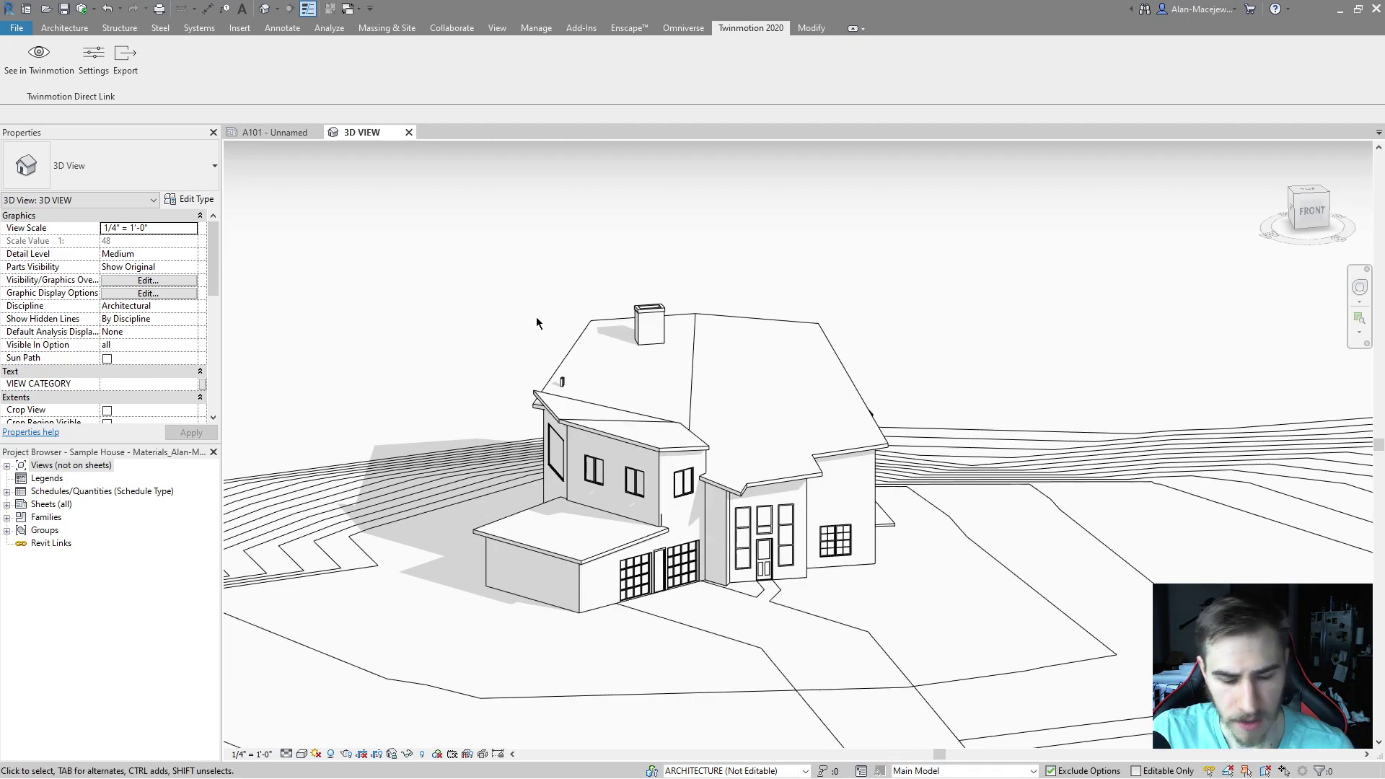
Step: Display Option 1 (primary) in the view and send the model live to Twinmotion
{"action": "key", "text": "v"}
{"action": "key", "text": "v"}
{"action": "left_click", "coordinate": [810, 203]}
{"action": "left_click", "coordinate": [891, 245]}
{"action": "left_click", "coordinate": [887, 244]}
{"action": "left_click", "coordinate": [666, 268]}
{"action": "left_click", "coordinate": [714, 590]}
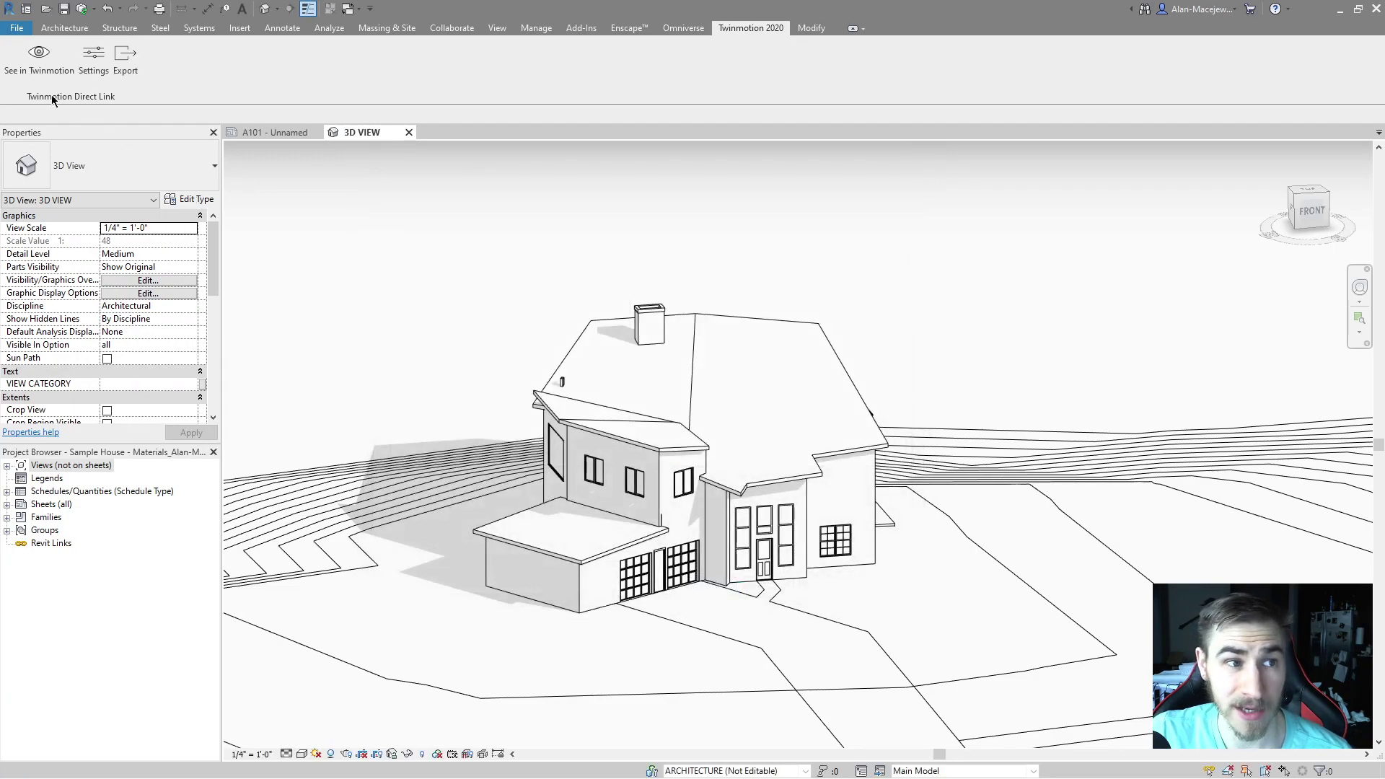
{"action": "left_click", "coordinate": [39, 56]}
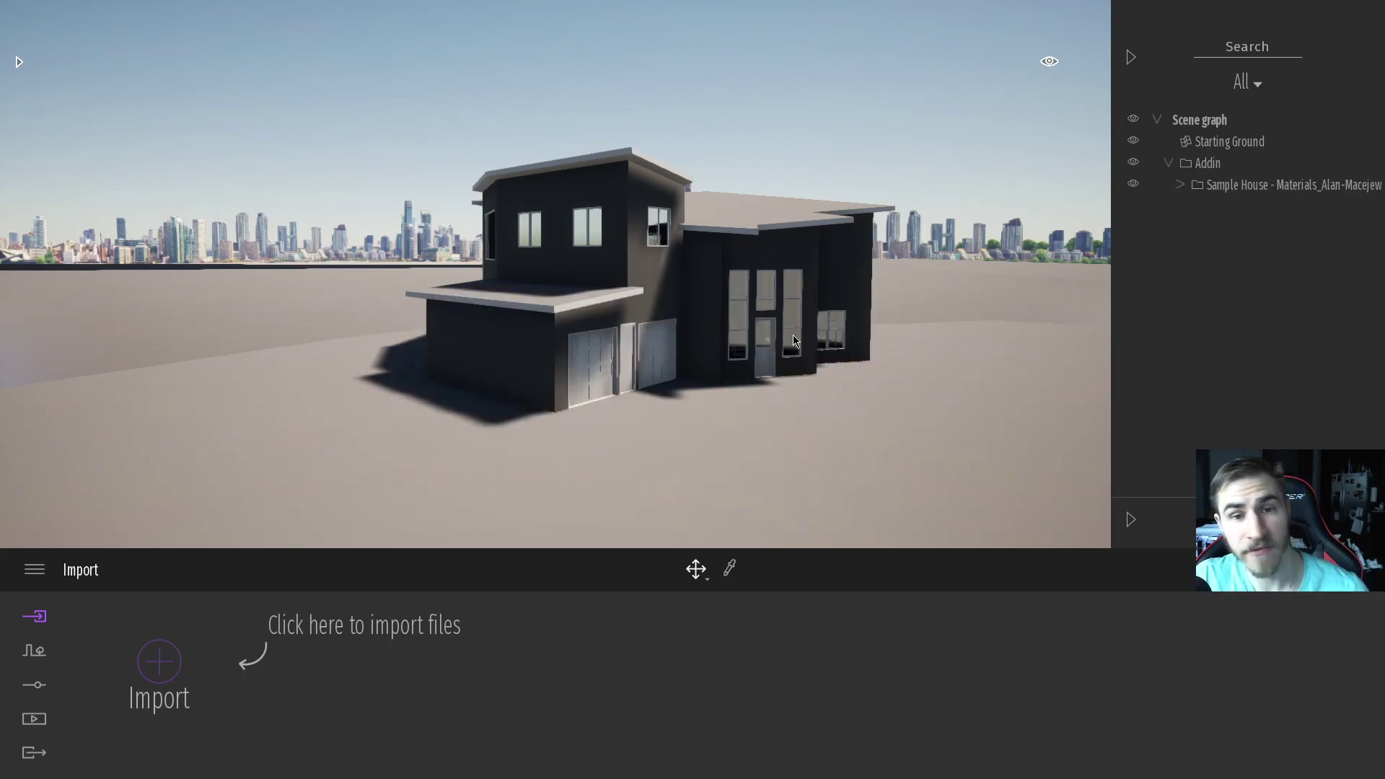
Step: Rename the Sample House container in the scene graph to 'Option 1'
{"action": "right_click", "coordinate": [1241, 189]}
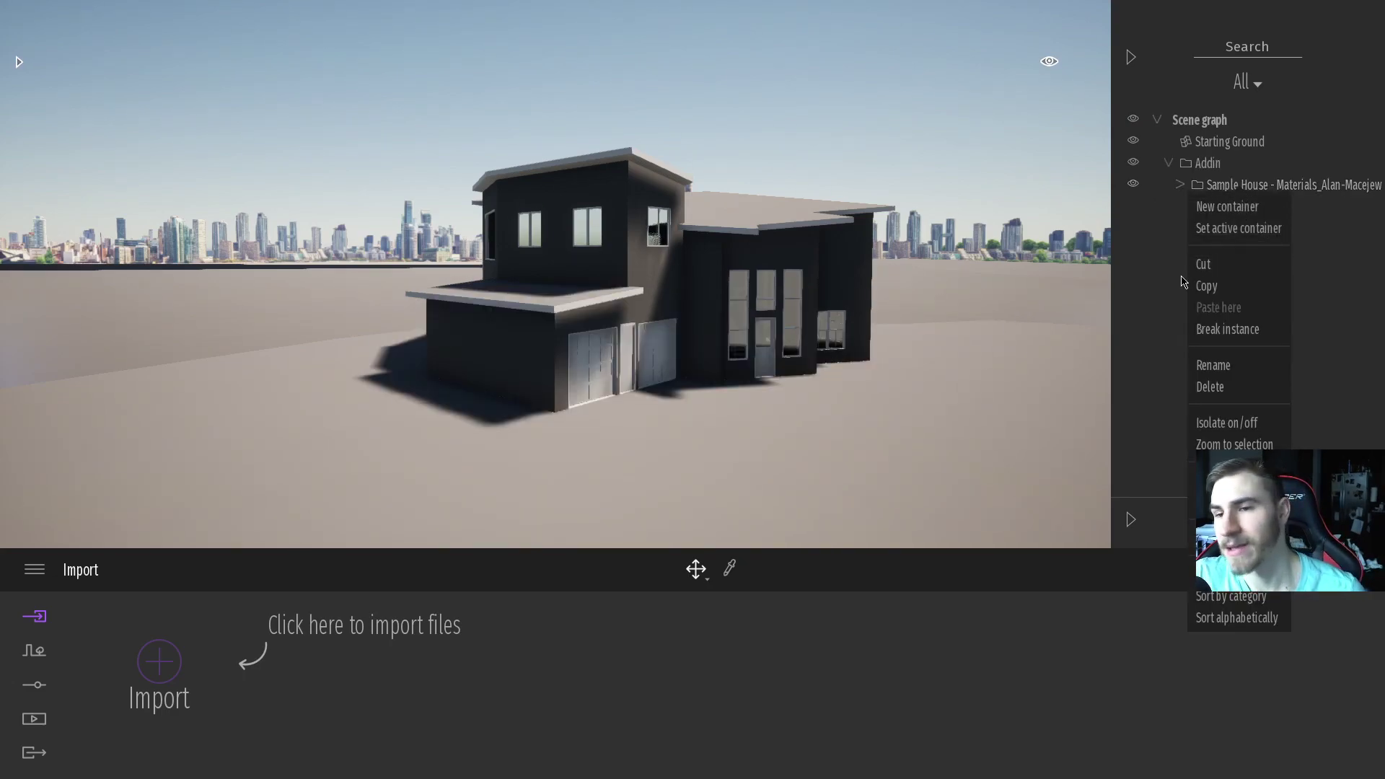
{"action": "left_click", "coordinate": [1226, 366]}
{"action": "type", "text": "Option 1"}
{"action": "key", "text": "Return"}
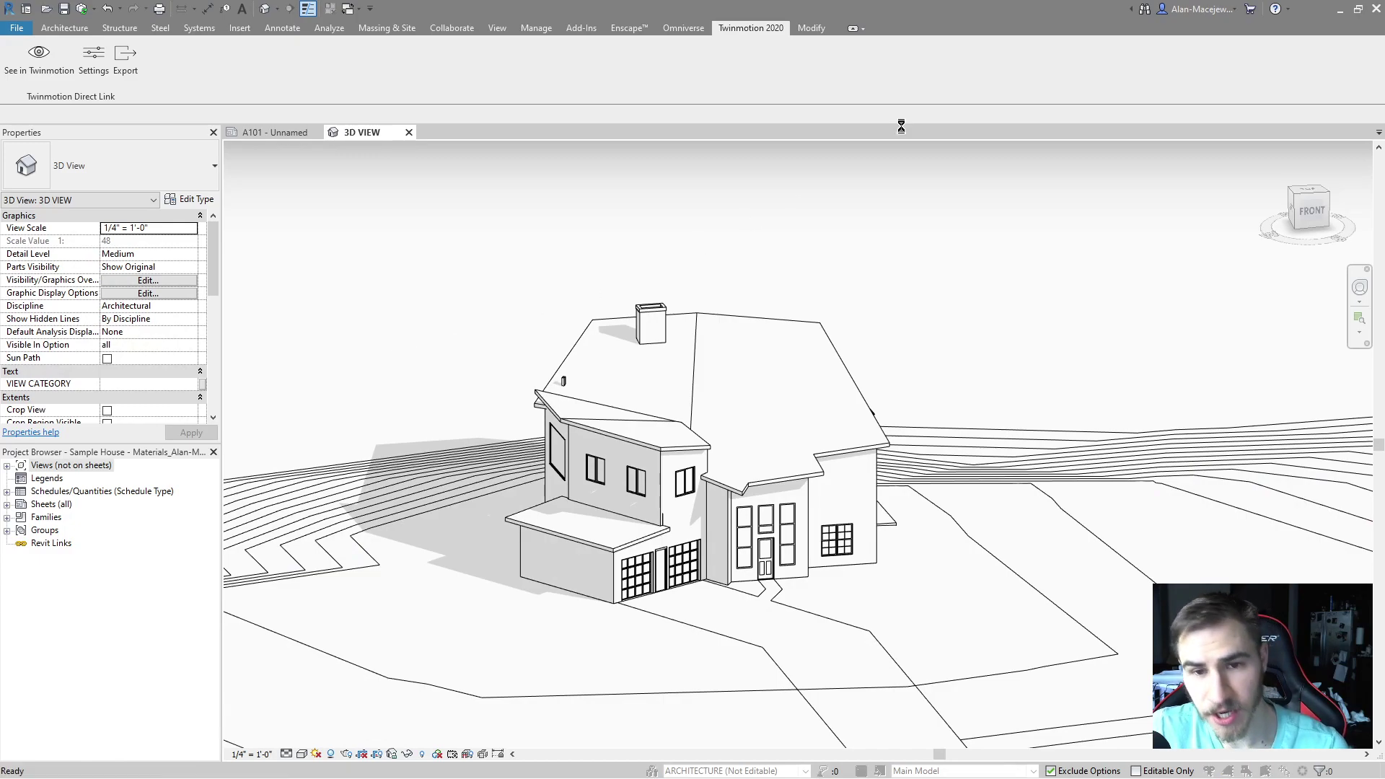
Step: Set the 3D view's displayed design option to Option 2
{"action": "key", "text": "v"}
{"action": "key", "text": "v"}
{"action": "left_click", "coordinate": [811, 203]}
{"action": "left_click", "coordinate": [887, 245]}
{"action": "left_click", "coordinate": [887, 244]}
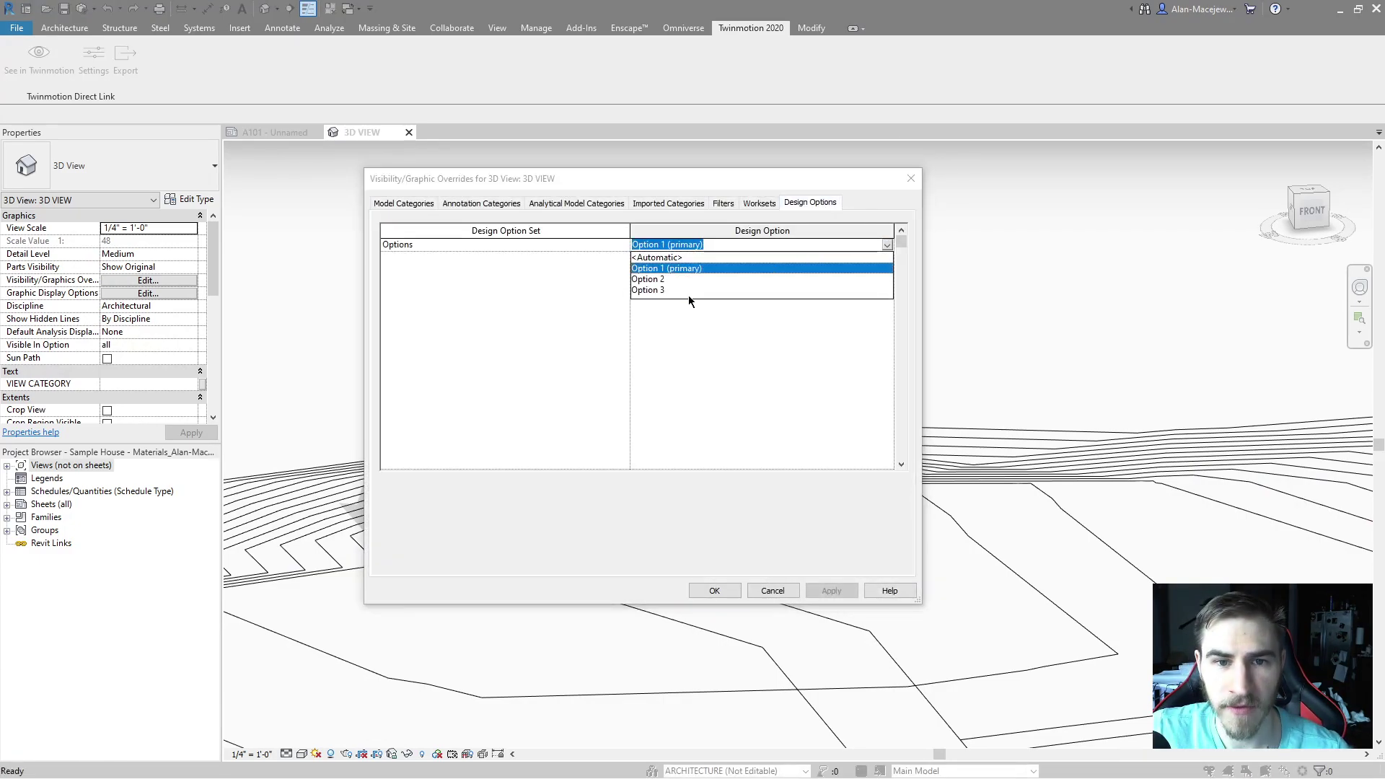
{"action": "left_click", "coordinate": [662, 281]}
{"action": "left_click", "coordinate": [714, 590]}
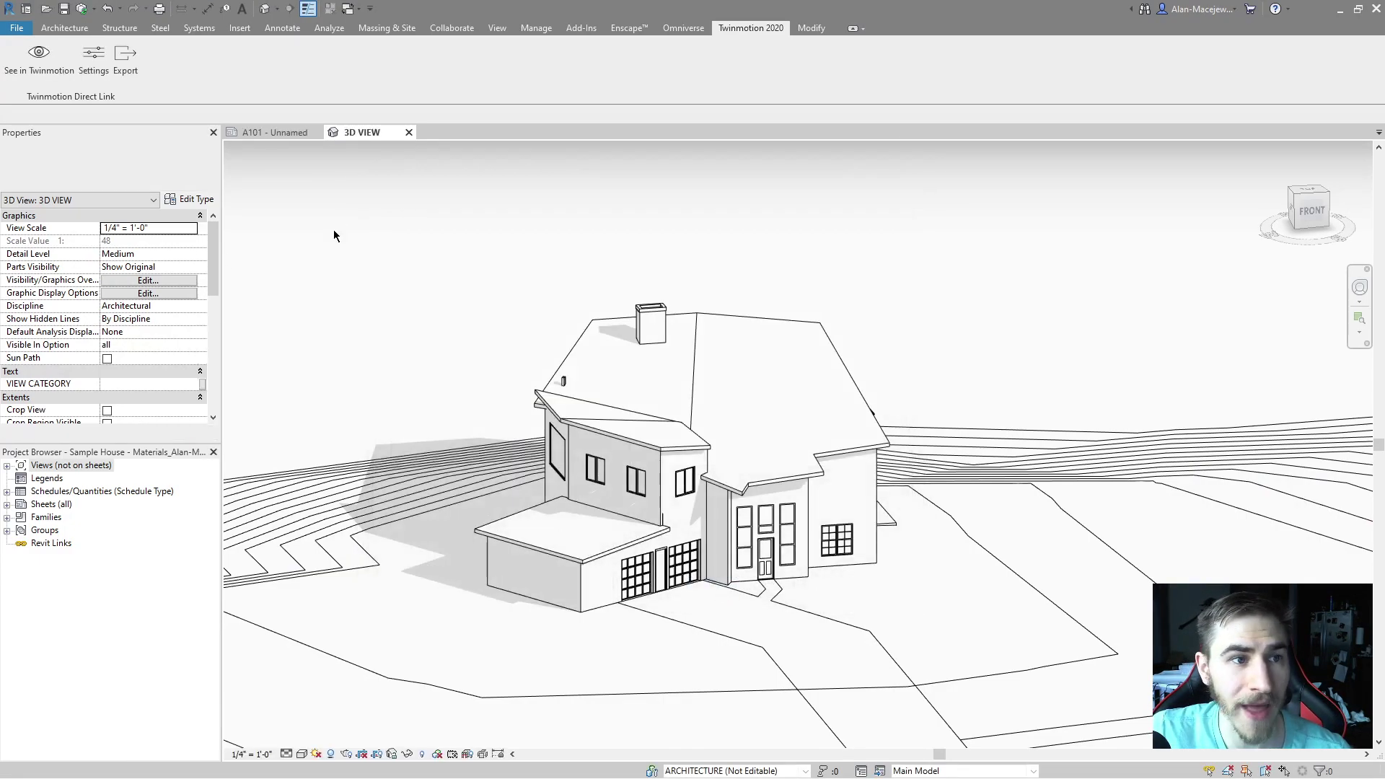
Step: Export the model via Twinmotion 2020 to Option 2.fbx, replacing the existing file
{"action": "left_click", "coordinate": [125, 57]}
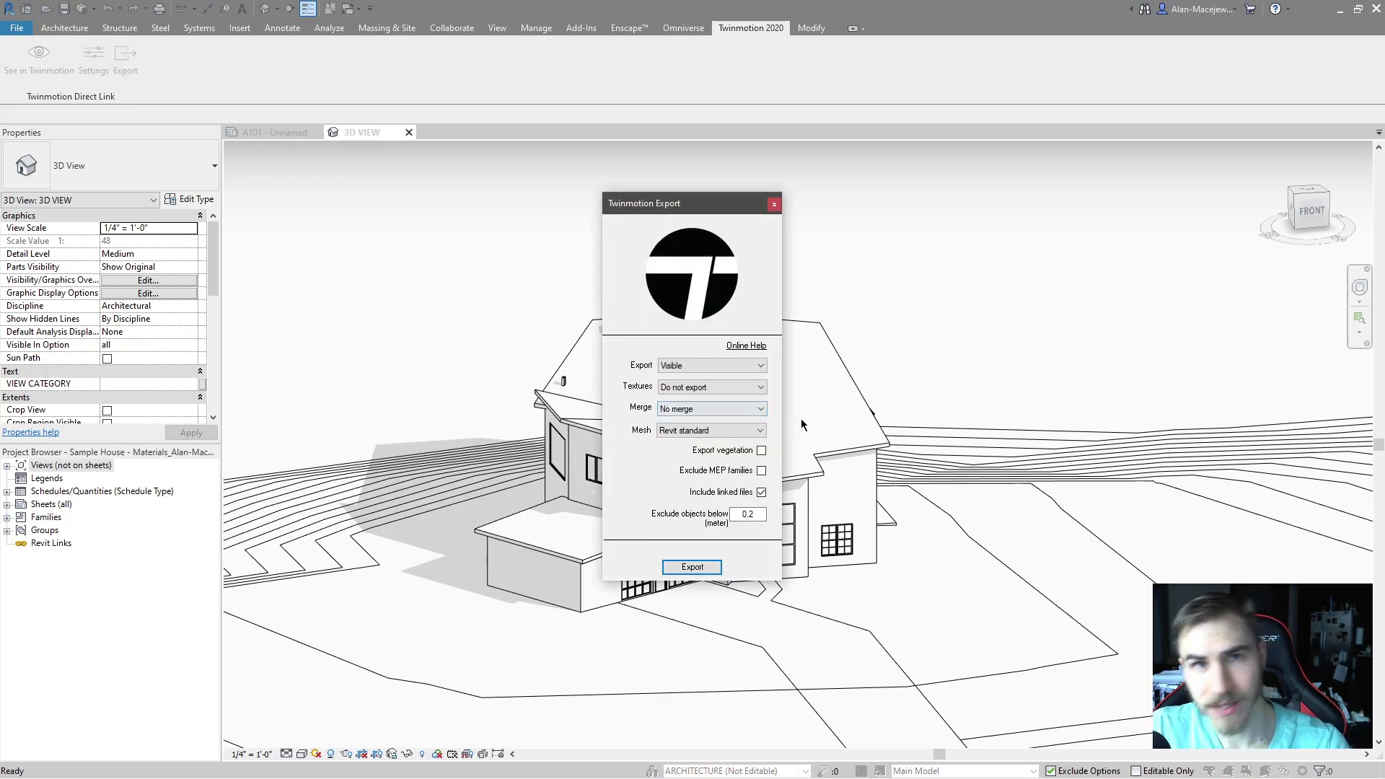
{"action": "left_click", "coordinate": [691, 567]}
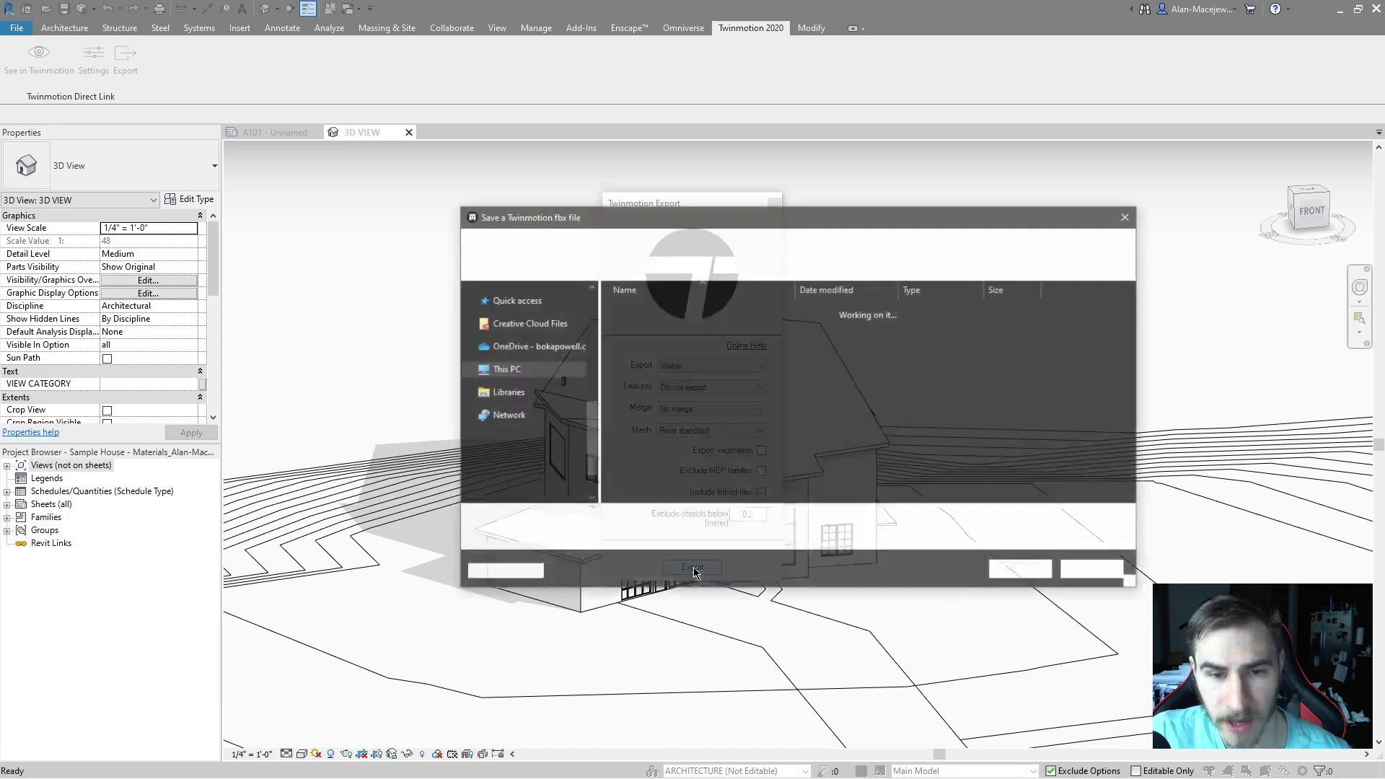
{"action": "double_click", "coordinate": [738, 353]}
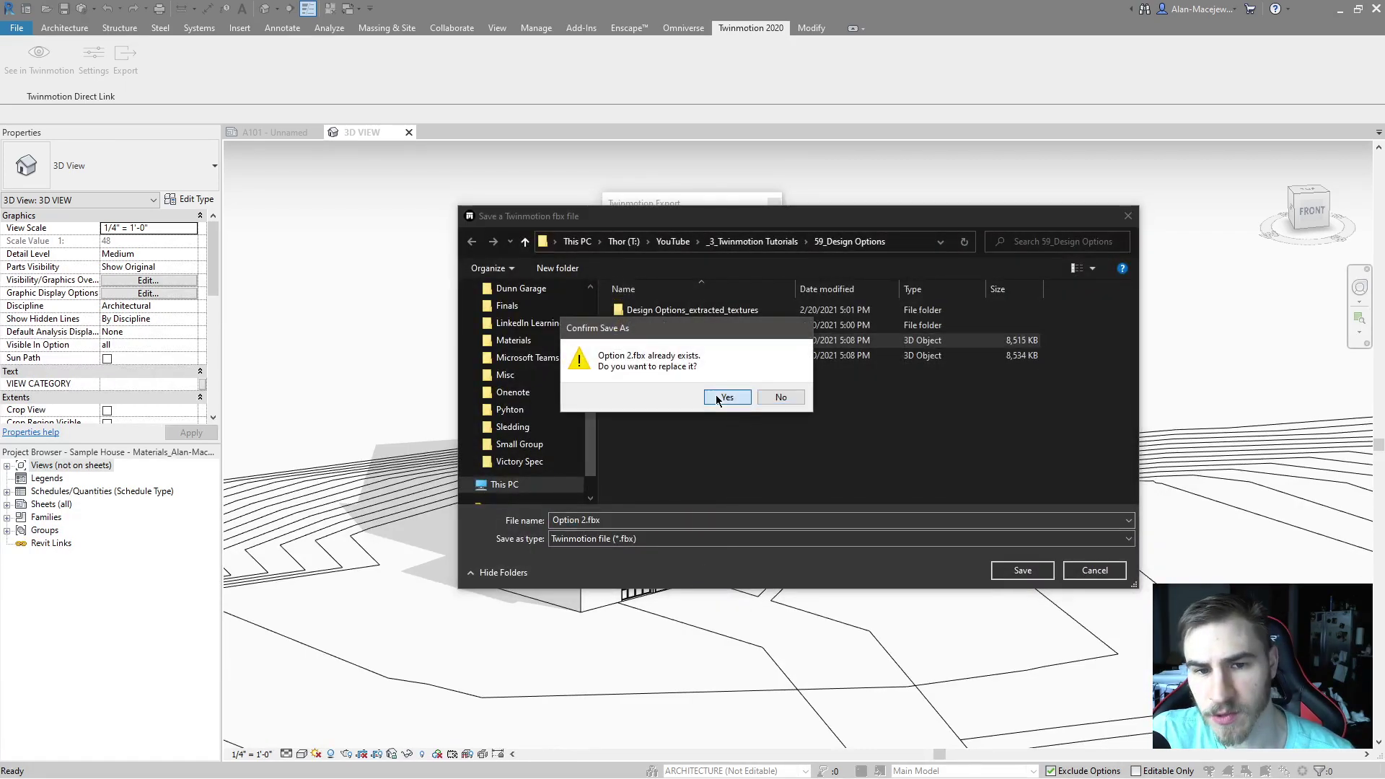
{"action": "left_click", "coordinate": [721, 396]}
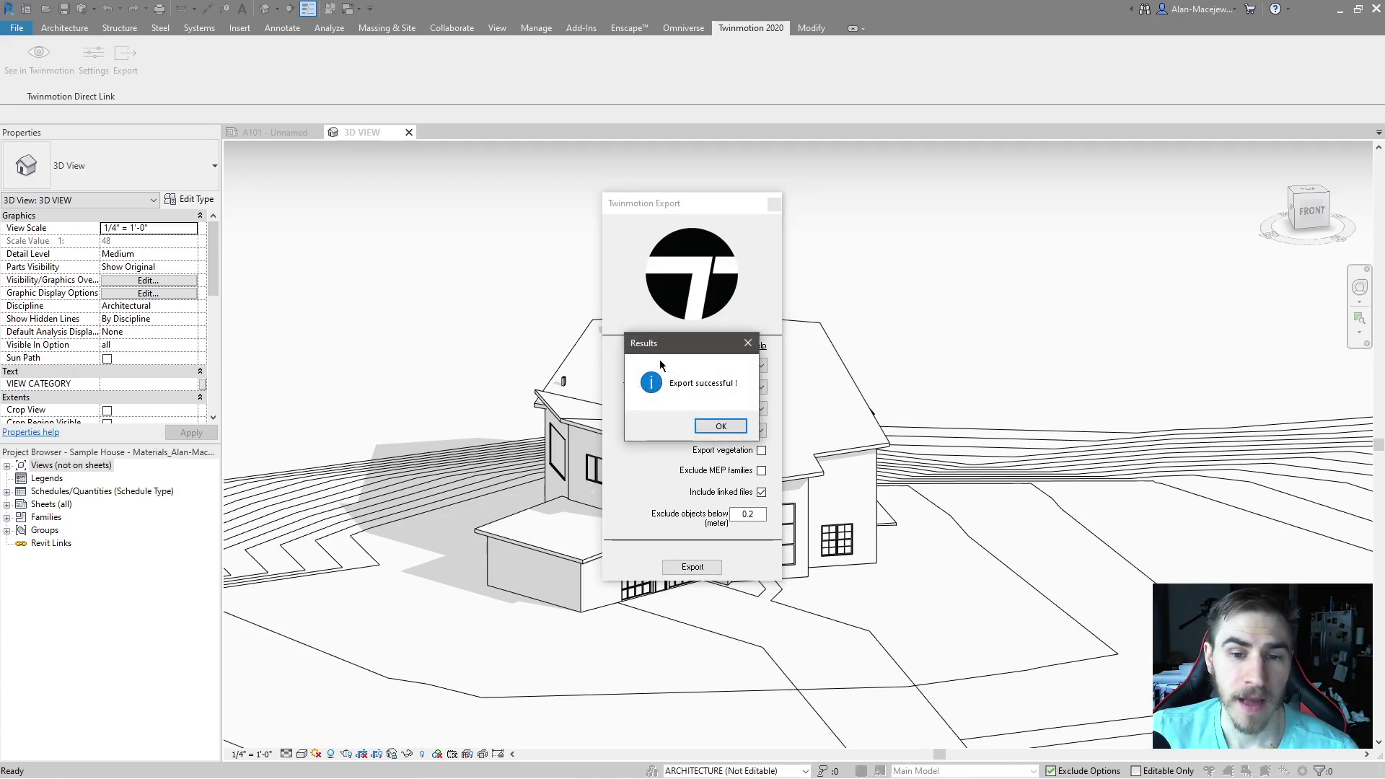
{"action": "left_click", "coordinate": [720, 426]}
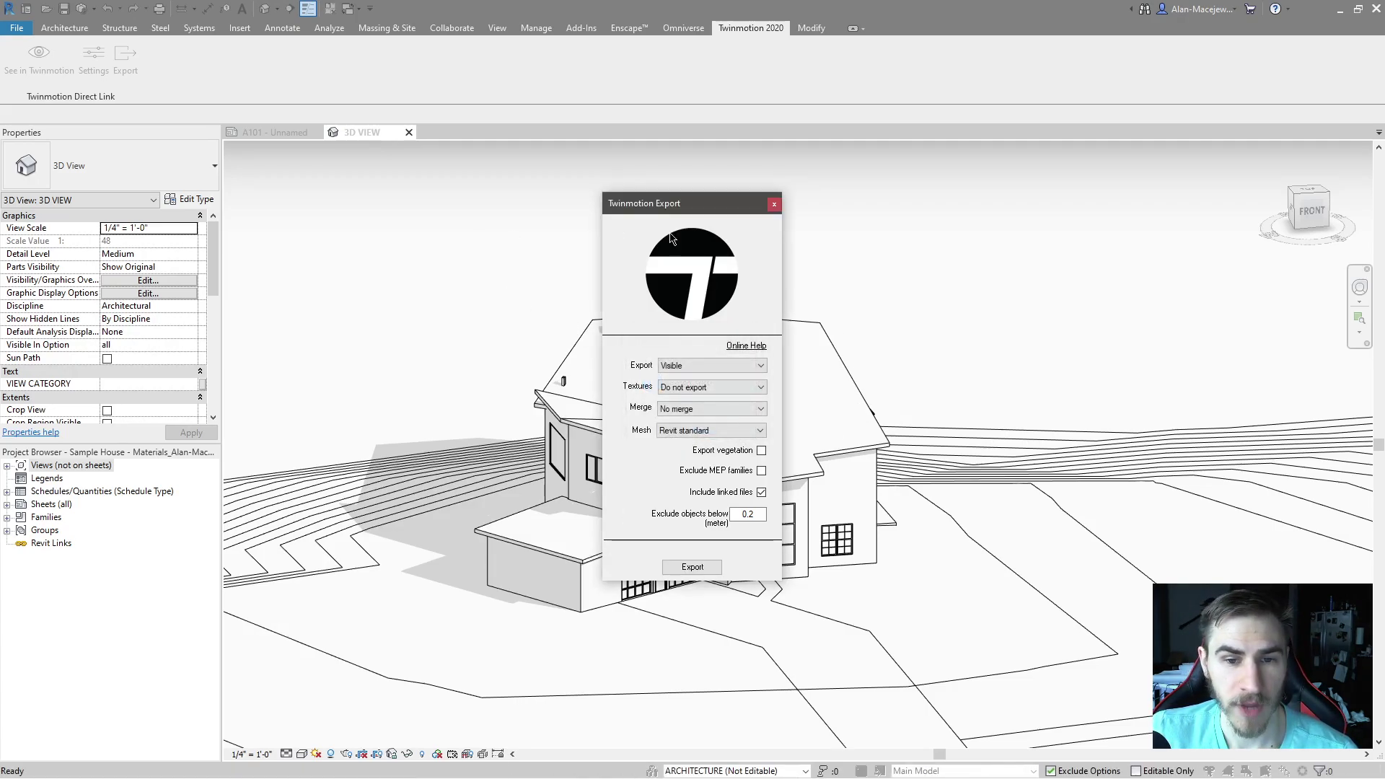
Step: Close the export settings and set the view to display Option 3
{"action": "left_click", "coordinate": [774, 204]}
{"action": "key", "text": "v"}
{"action": "key", "text": "v"}
{"action": "left_click", "coordinate": [810, 203]}
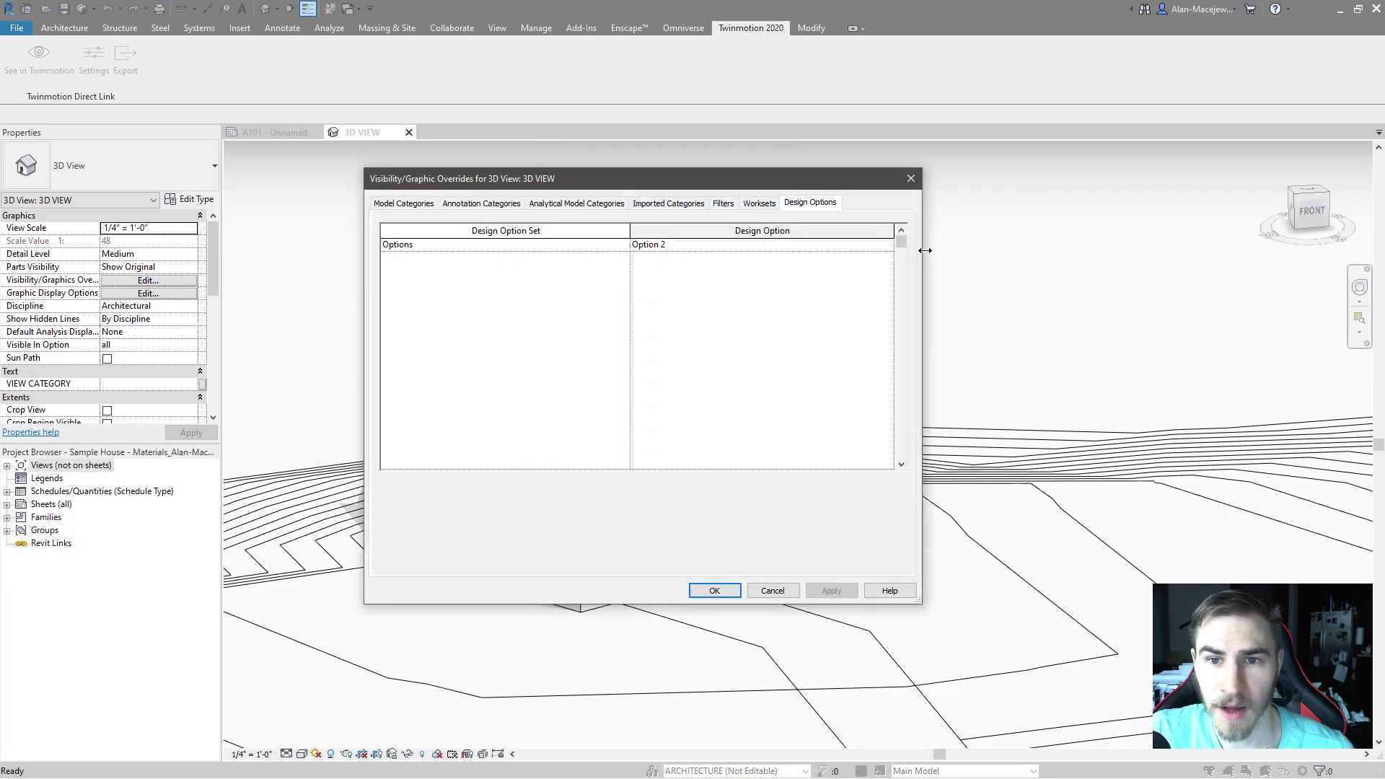
{"action": "left_click", "coordinate": [887, 245]}
{"action": "left_click", "coordinate": [707, 292]}
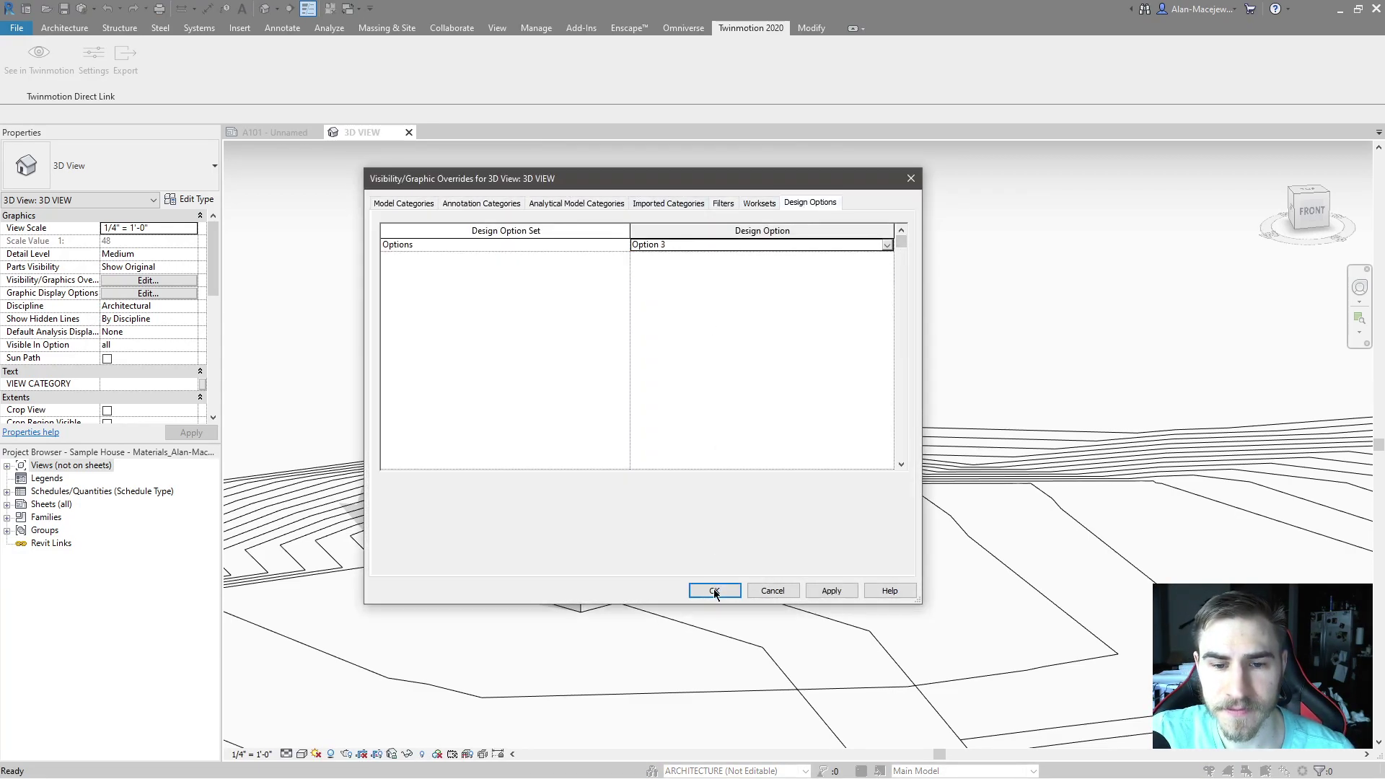
{"action": "left_click", "coordinate": [713, 589]}
Step: Export to Option 3.fbx, overwriting the old file, and close the export window
{"action": "left_click", "coordinate": [126, 58]}
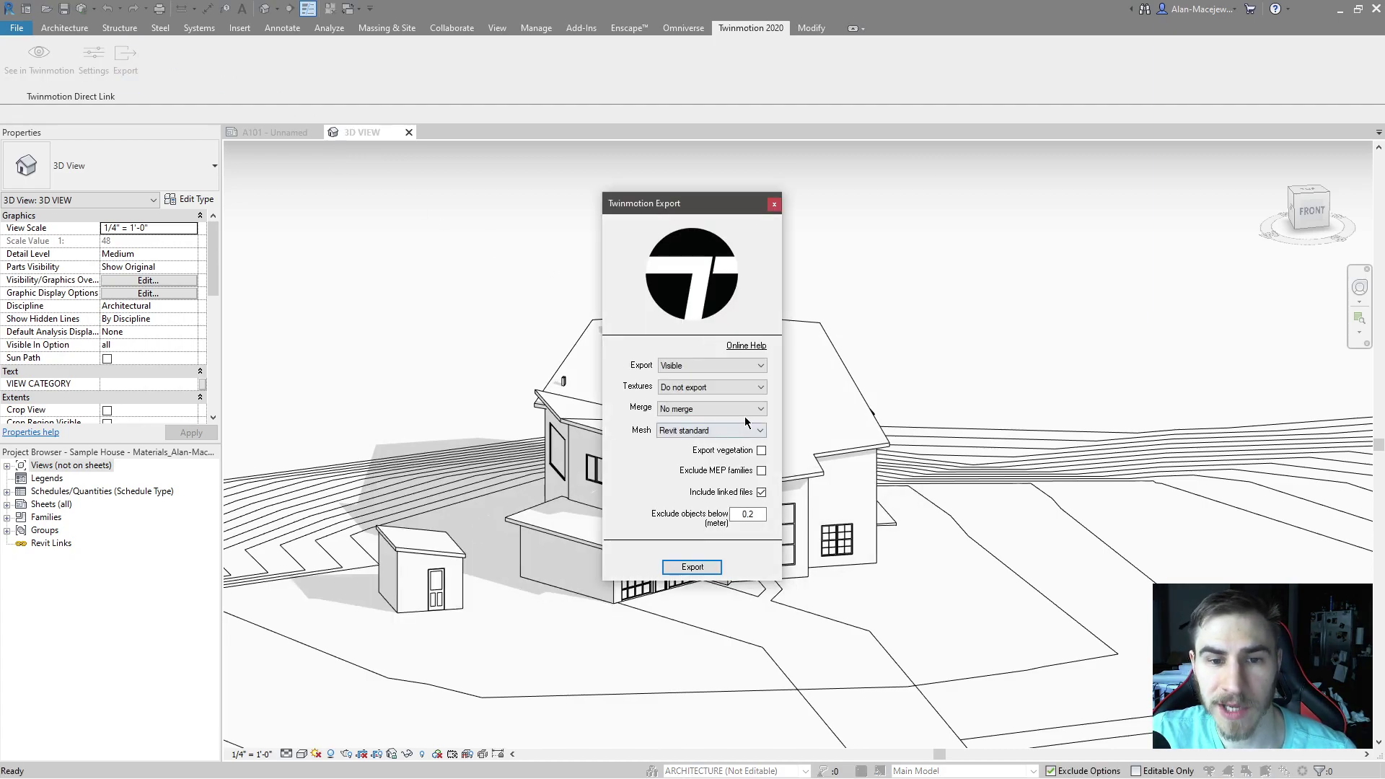
{"action": "left_click", "coordinate": [692, 567]}
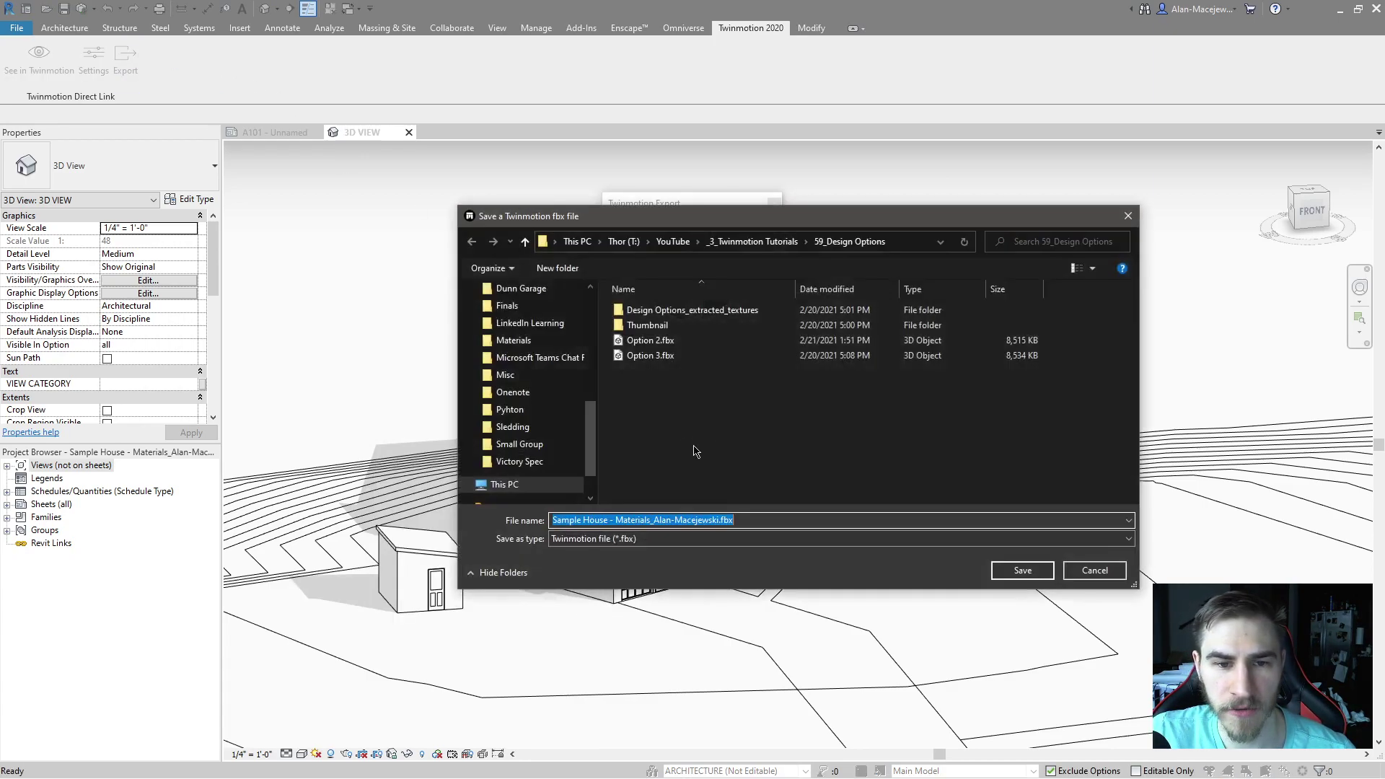
{"action": "double_click", "coordinate": [645, 356]}
{"action": "left_click", "coordinate": [797, 396]}
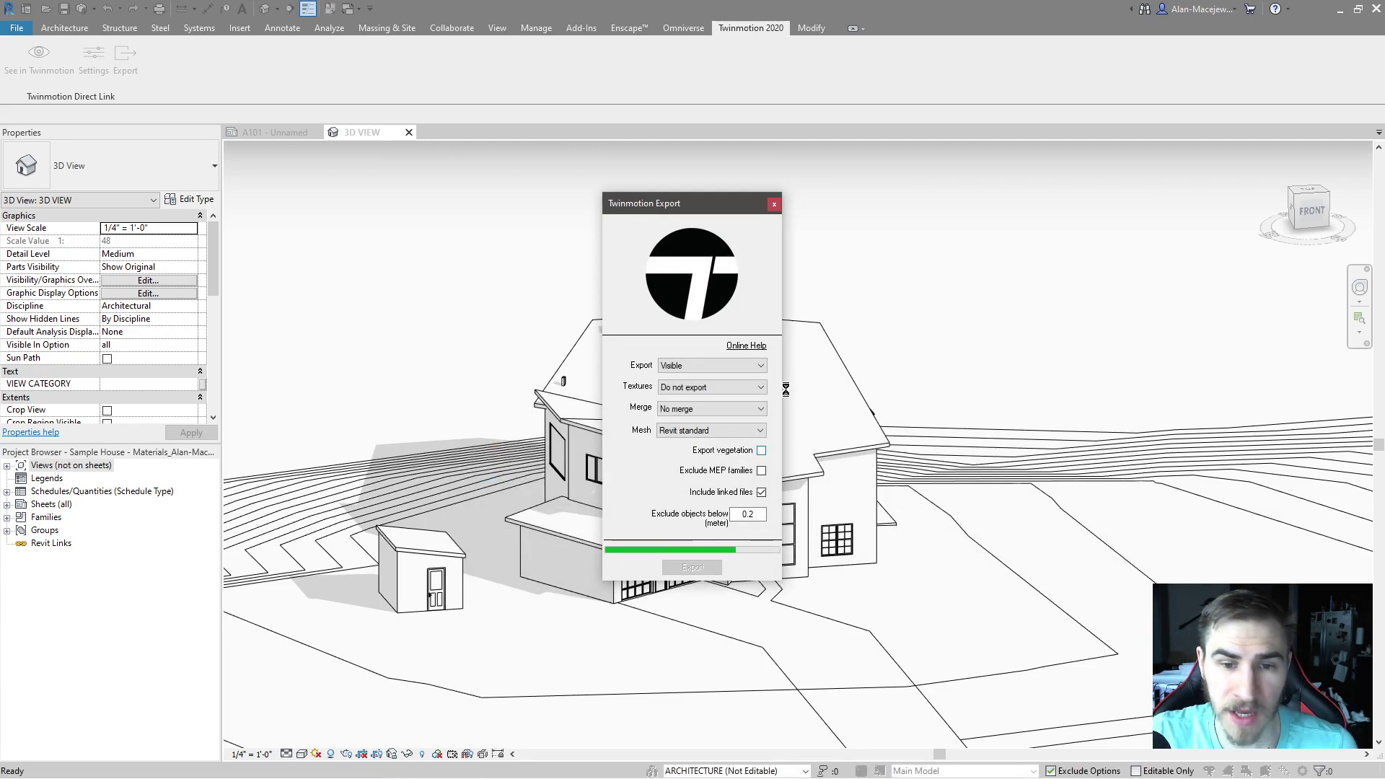
{"action": "left_click", "coordinate": [720, 430]}
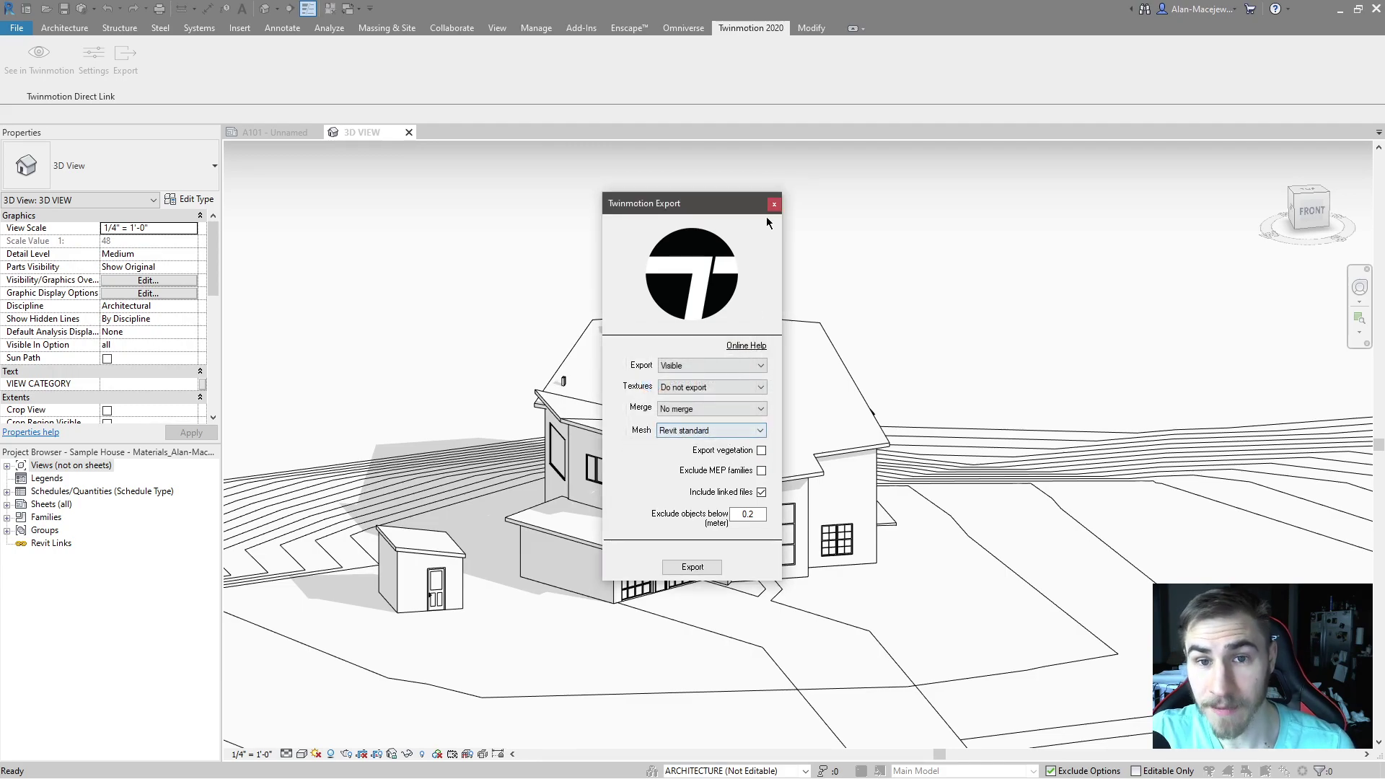
{"action": "left_click", "coordinate": [774, 205]}
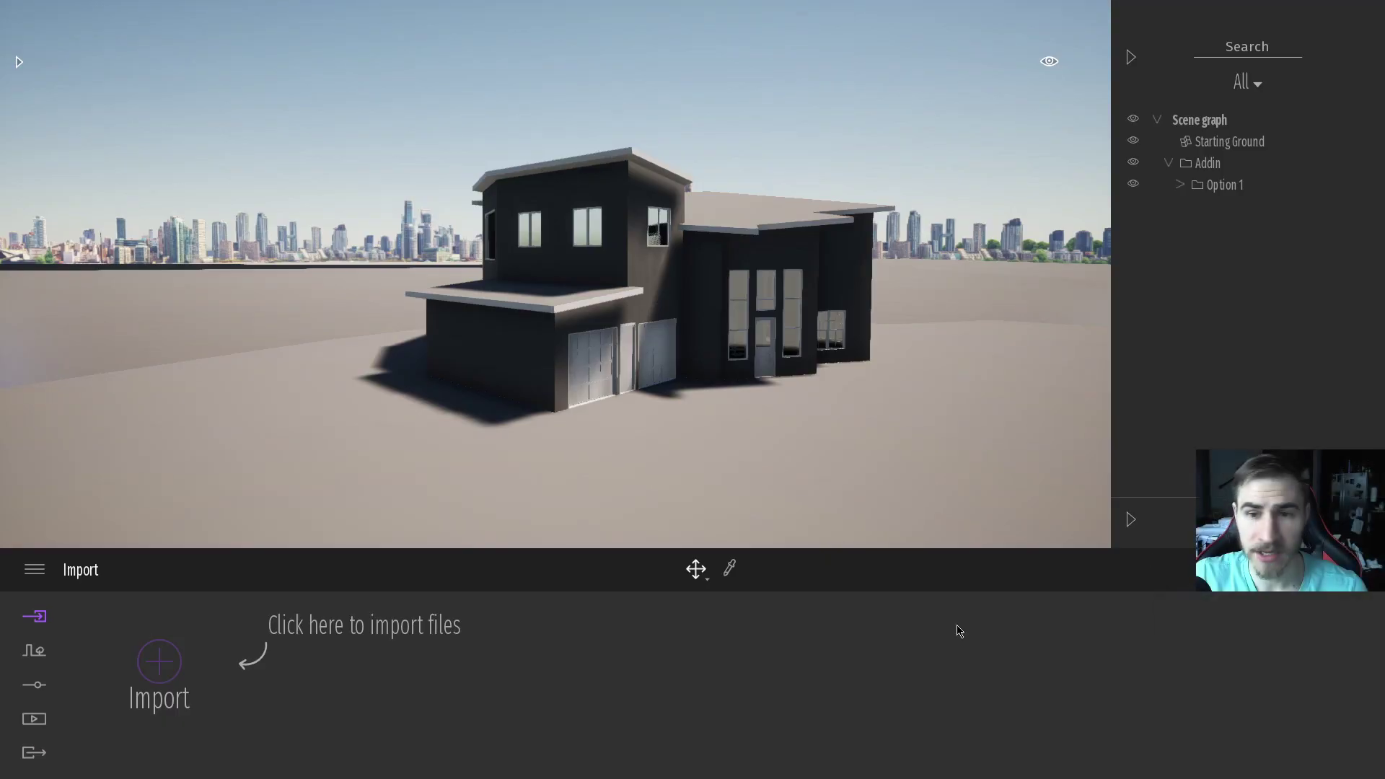
Step: Choose the exported option FBX from the 59_Design Options folder for import
{"action": "left_click", "coordinate": [157, 668]}
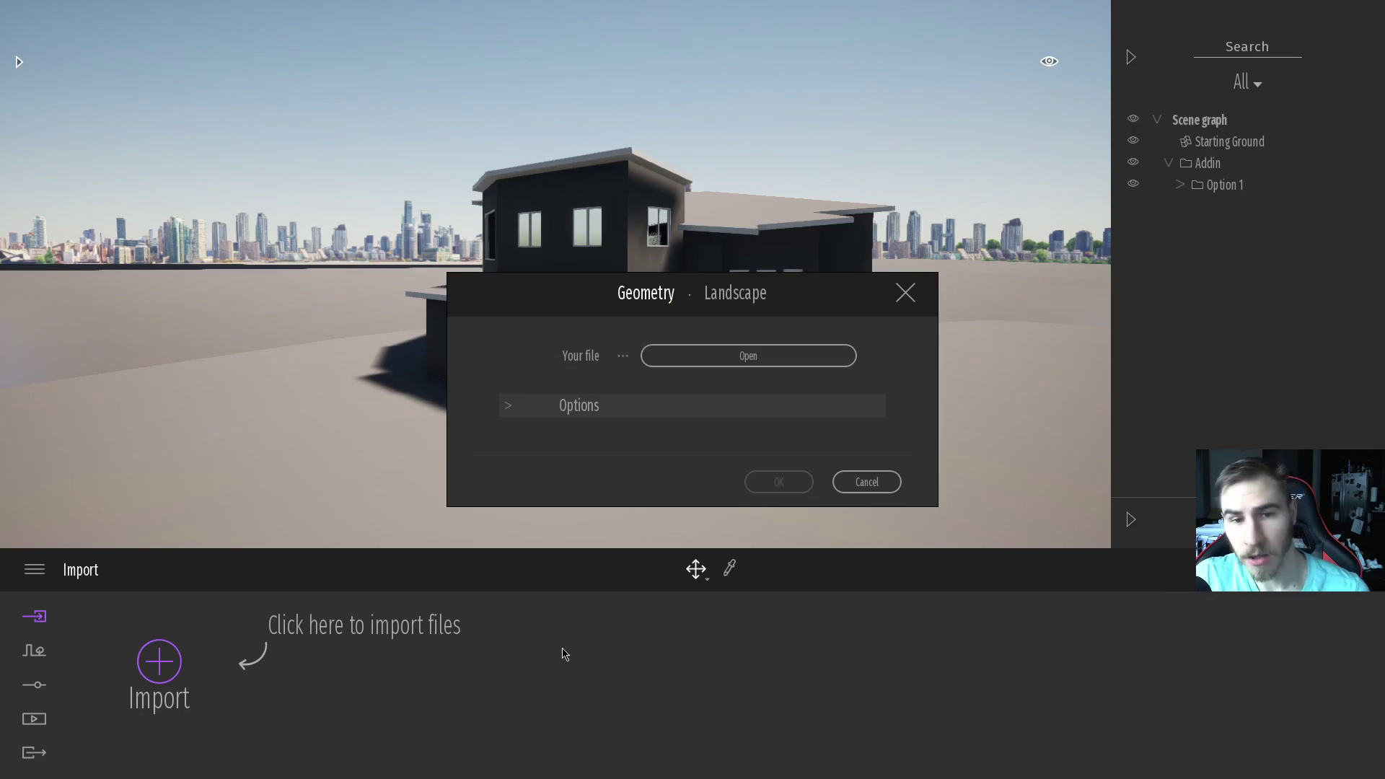
{"action": "left_click", "coordinate": [765, 354]}
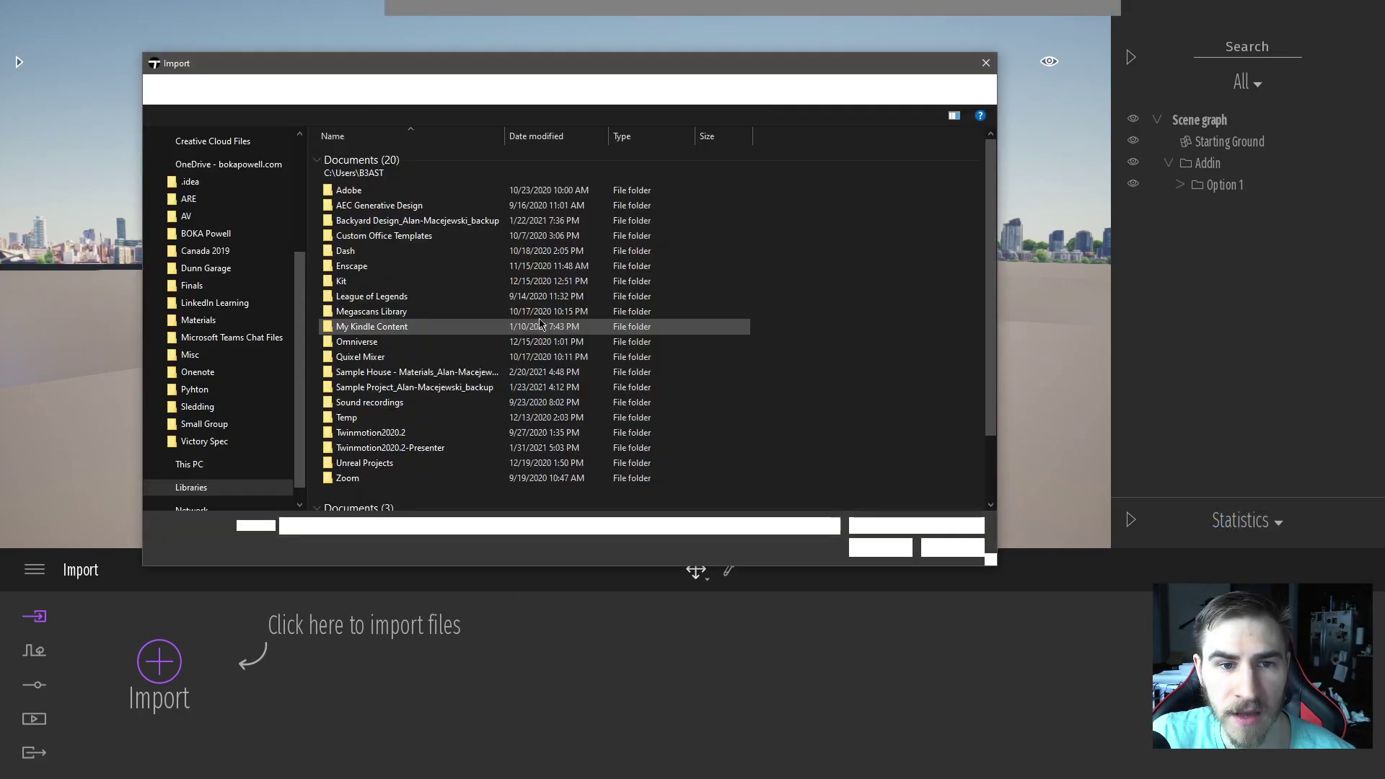
{"action": "scroll", "coordinate": [263, 238], "scroll_direction": "up", "scroll_amount": 4}
{"action": "left_click", "coordinate": [220, 267]}
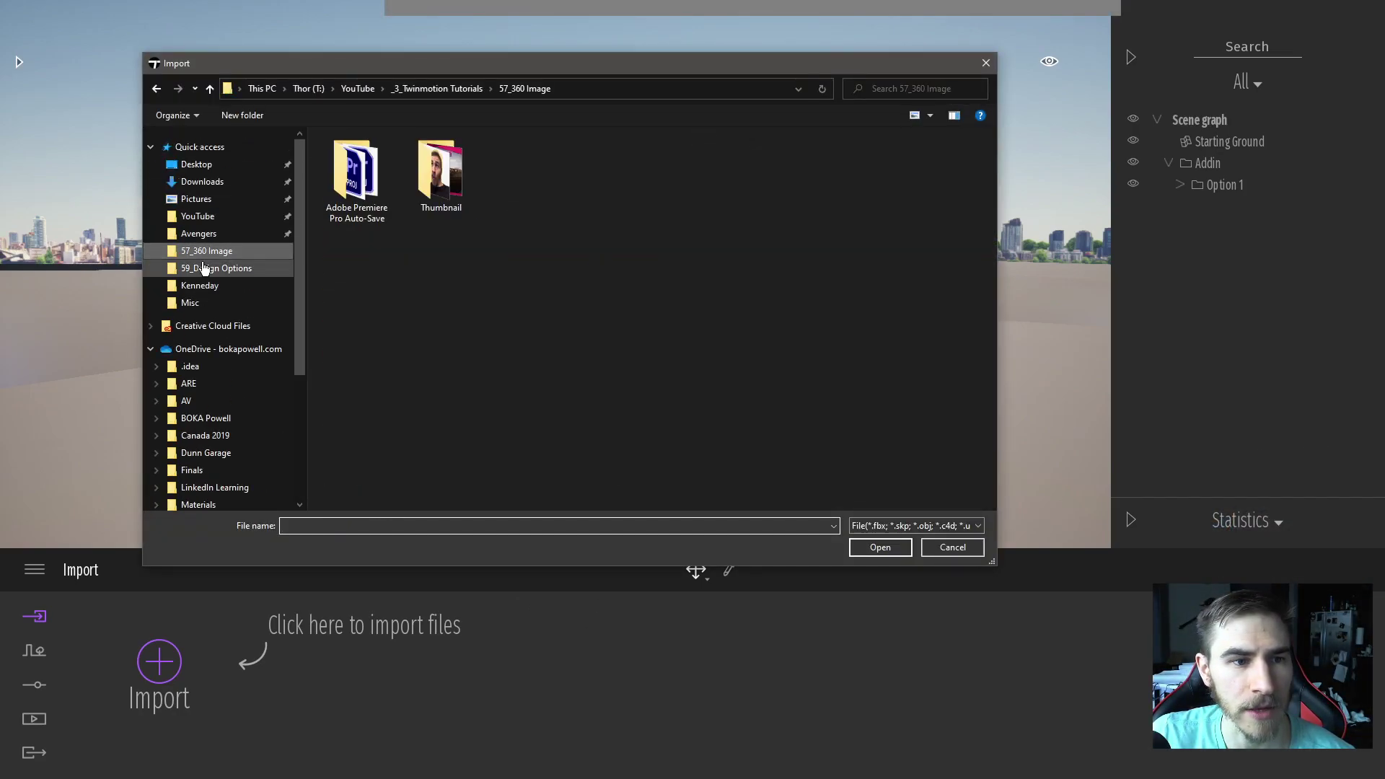
{"action": "double_click", "coordinate": [359, 202]}
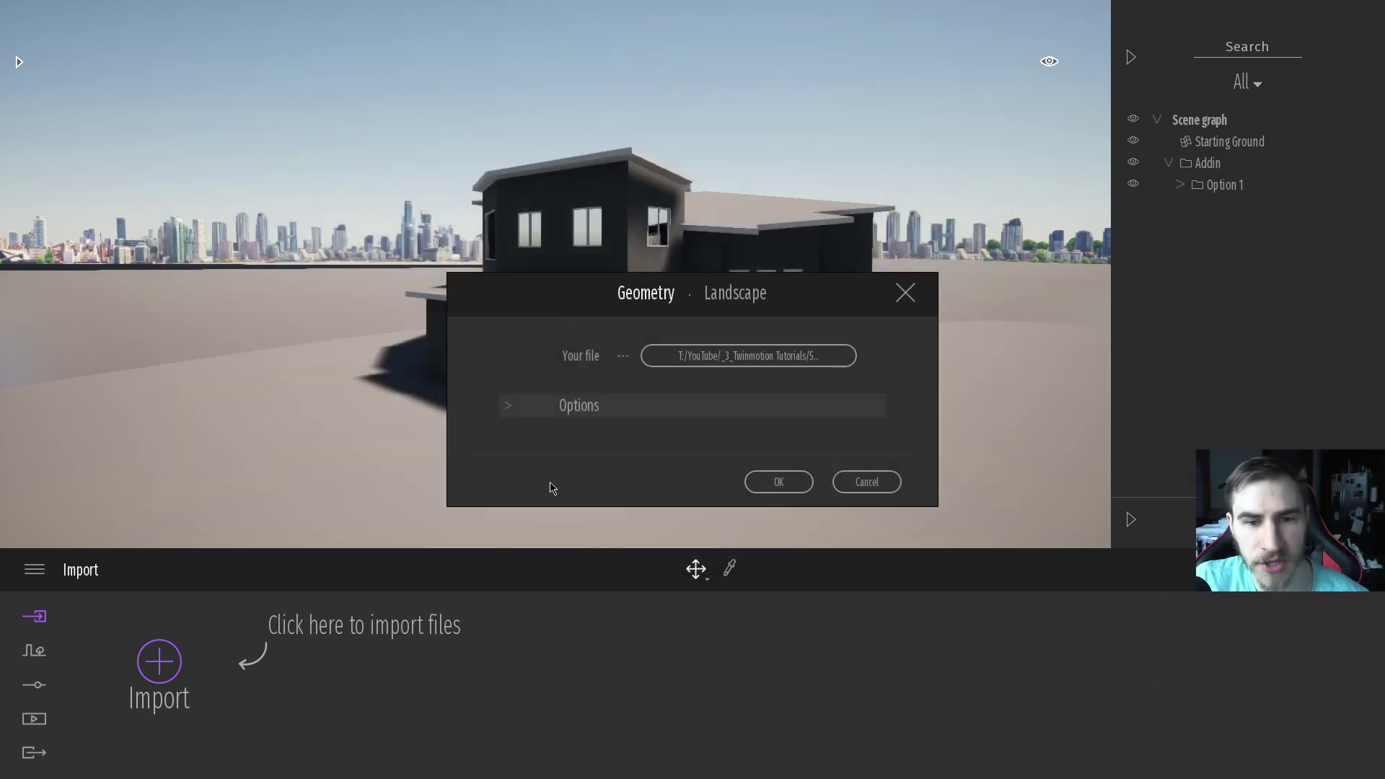
Step: Set the import Collapse option to Keep hierarchy and import the model
{"action": "left_click", "coordinate": [517, 413]}
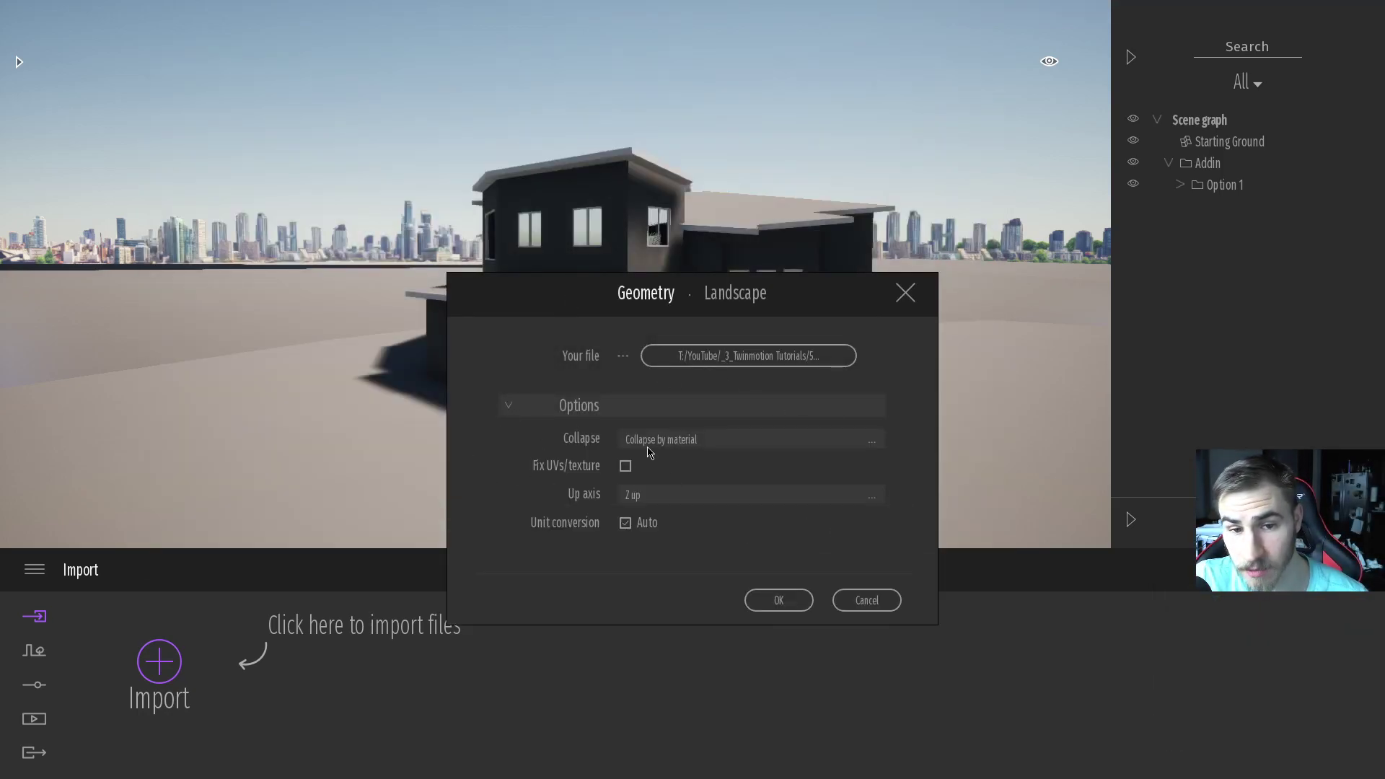
{"action": "left_click", "coordinate": [653, 443]}
{"action": "left_click", "coordinate": [843, 461]}
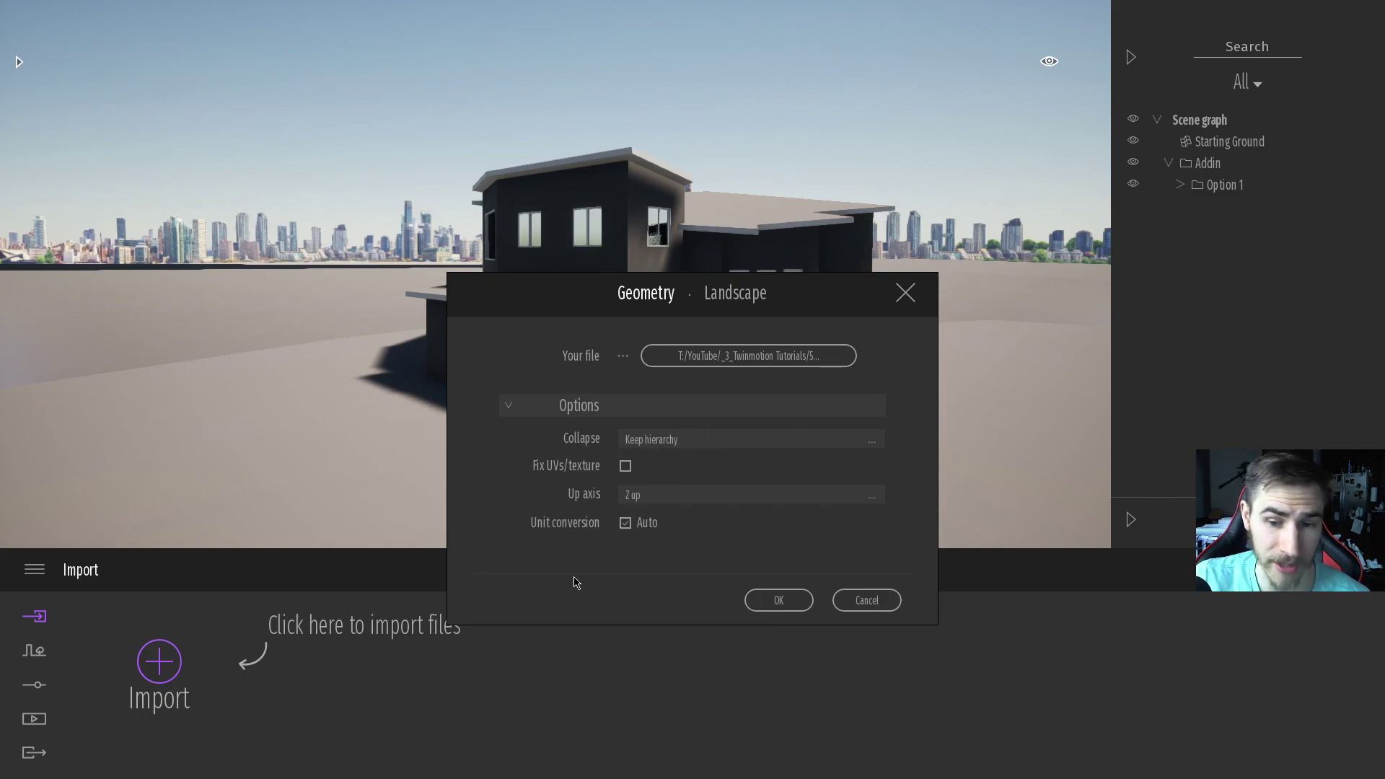
{"action": "left_click", "coordinate": [779, 601]}
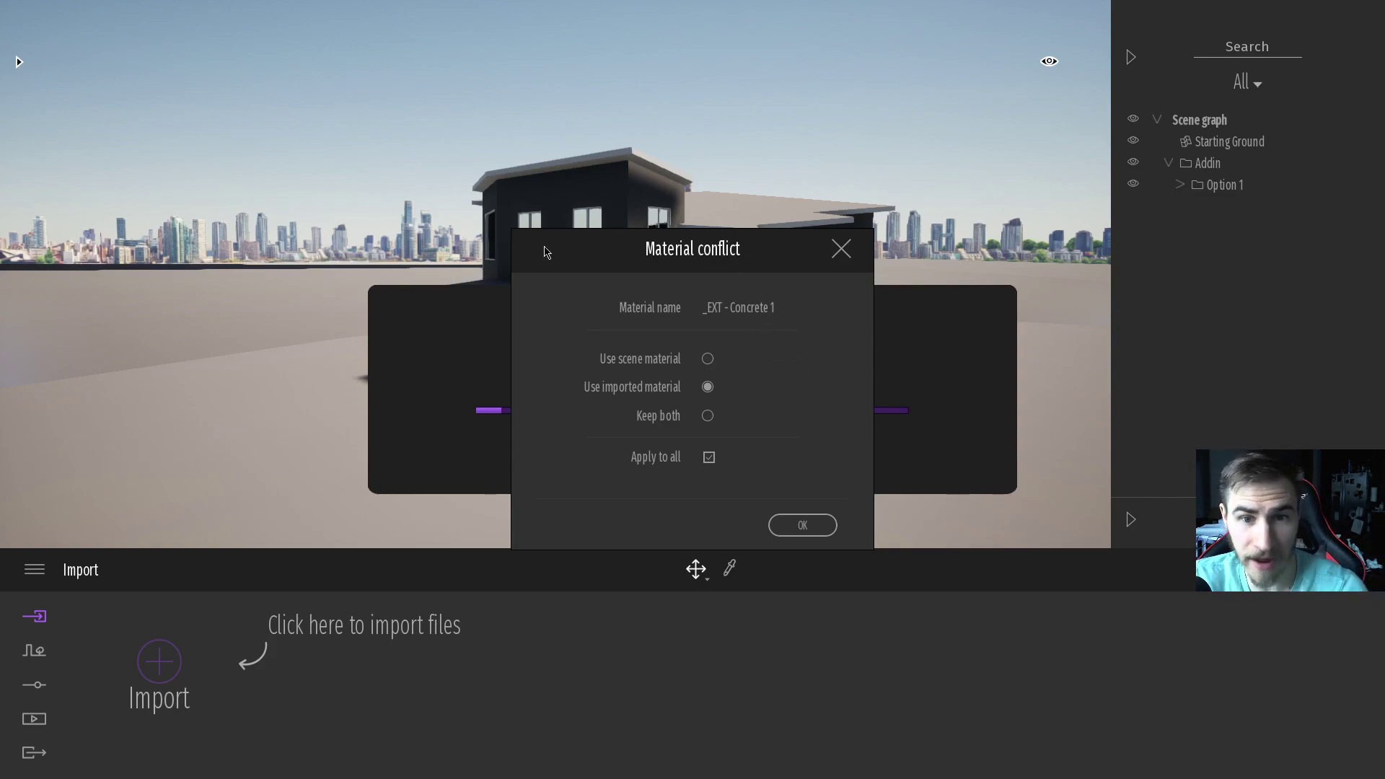
Step: Import Option 2.fbx with Use scene material applied to all conflicts, then toggle its visibility
{"action": "left_click", "coordinate": [707, 359]}
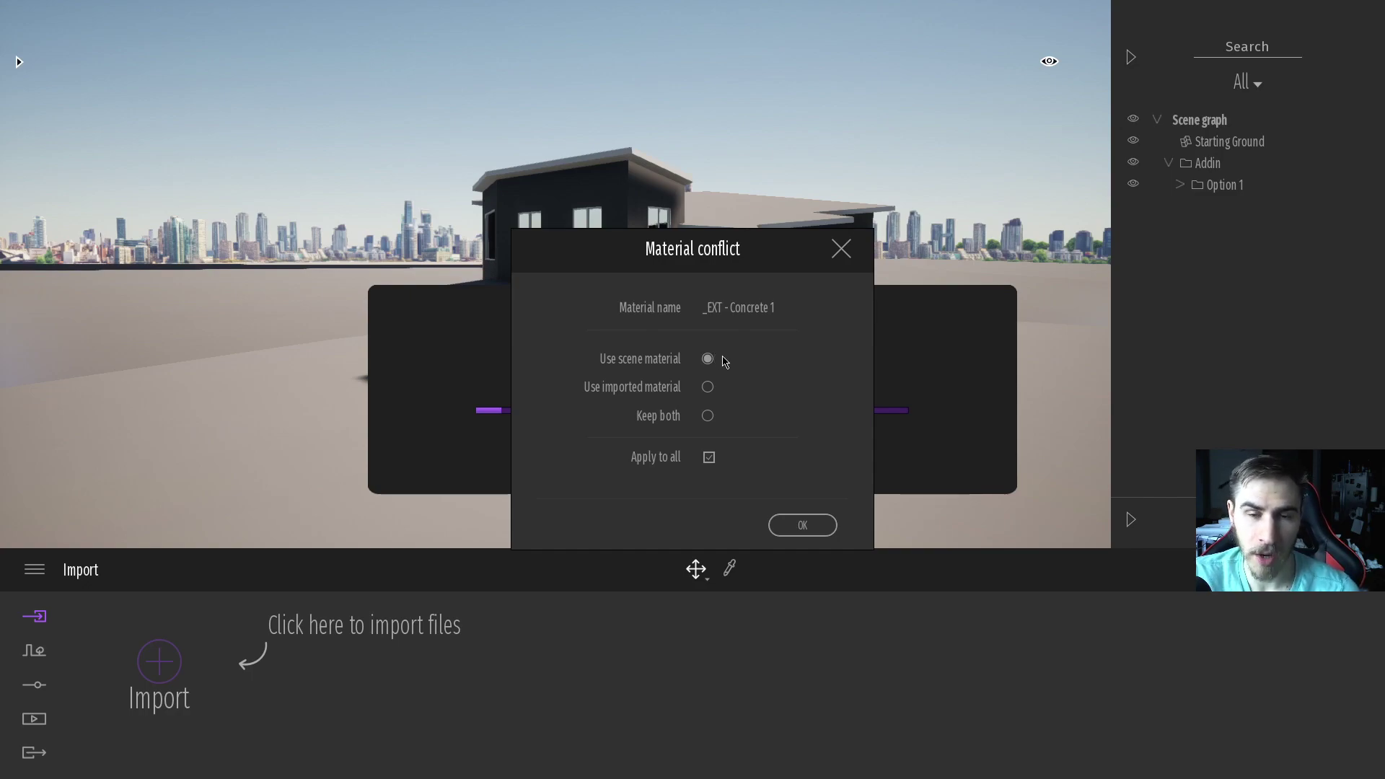
{"action": "left_click", "coordinate": [802, 525]}
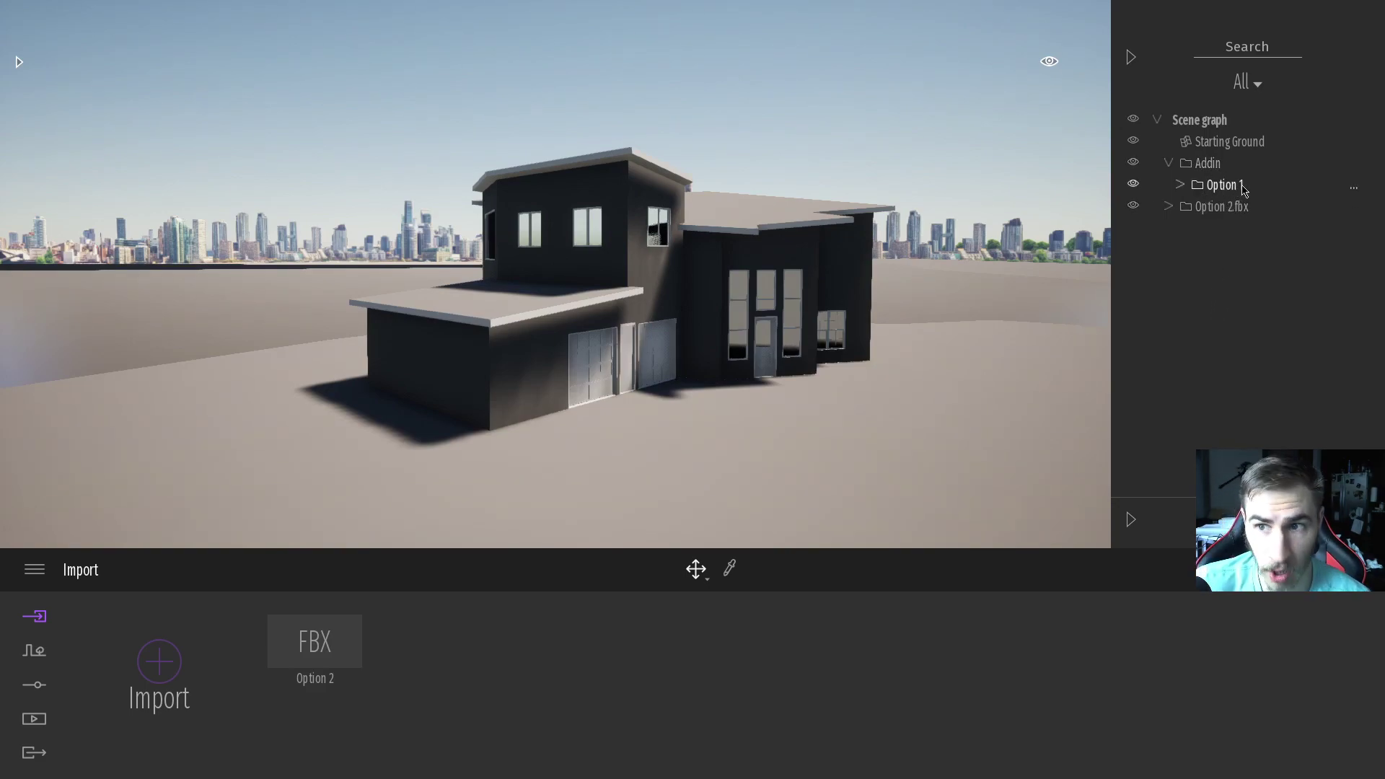
{"action": "left_click", "coordinate": [1132, 207]}
{"action": "left_click", "coordinate": [1134, 206]}
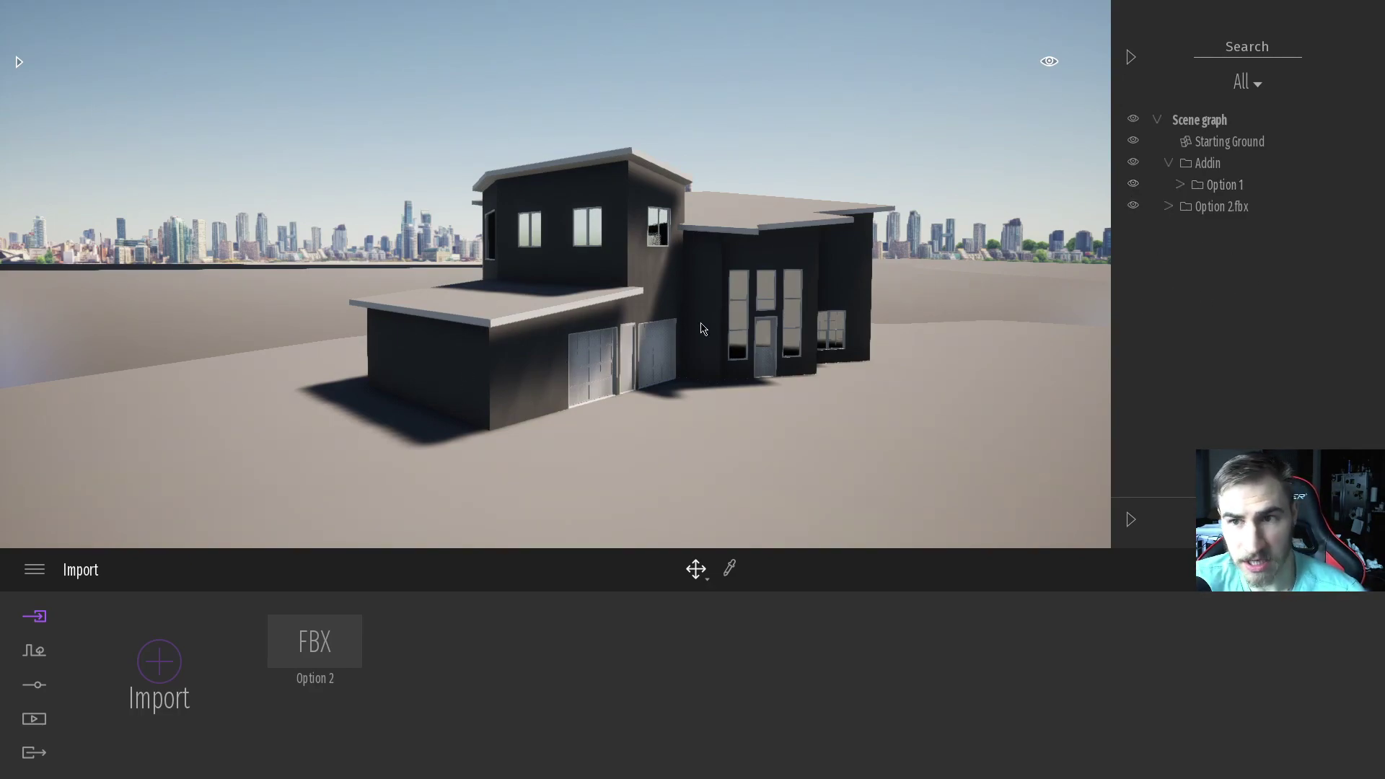
Step: Choose Option 3.fbx as the next model to import
{"action": "left_click", "coordinate": [159, 661]}
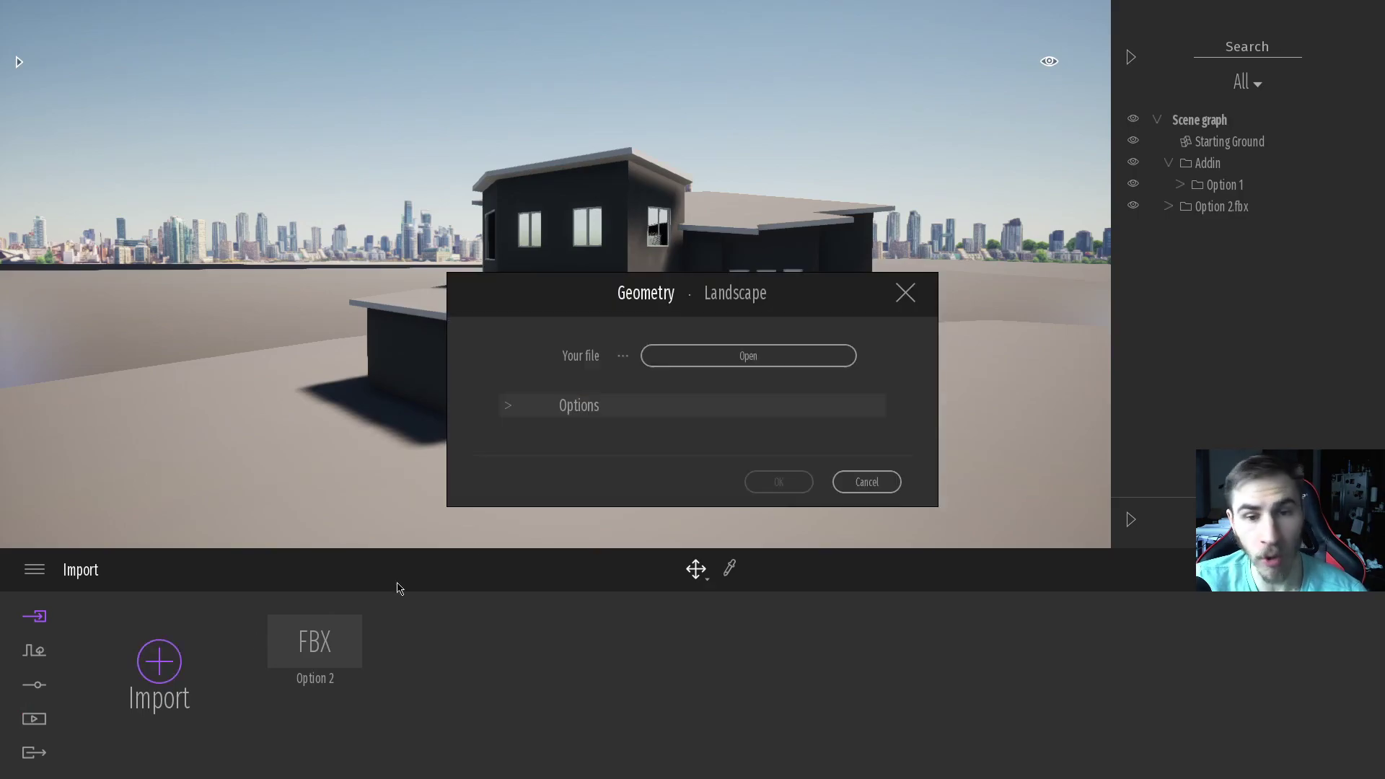
{"action": "left_click", "coordinate": [743, 357]}
{"action": "left_click", "coordinate": [372, 203]}
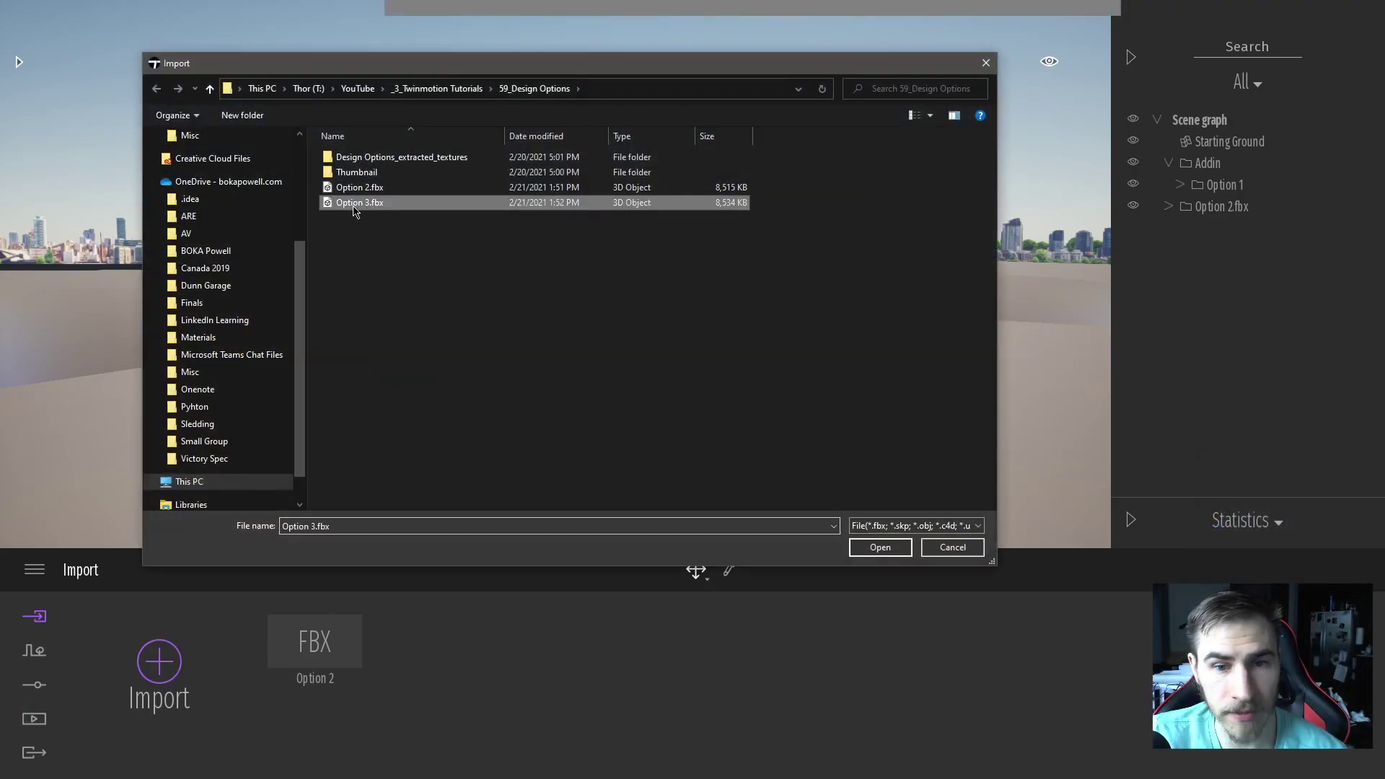
{"action": "key", "text": "Return"}
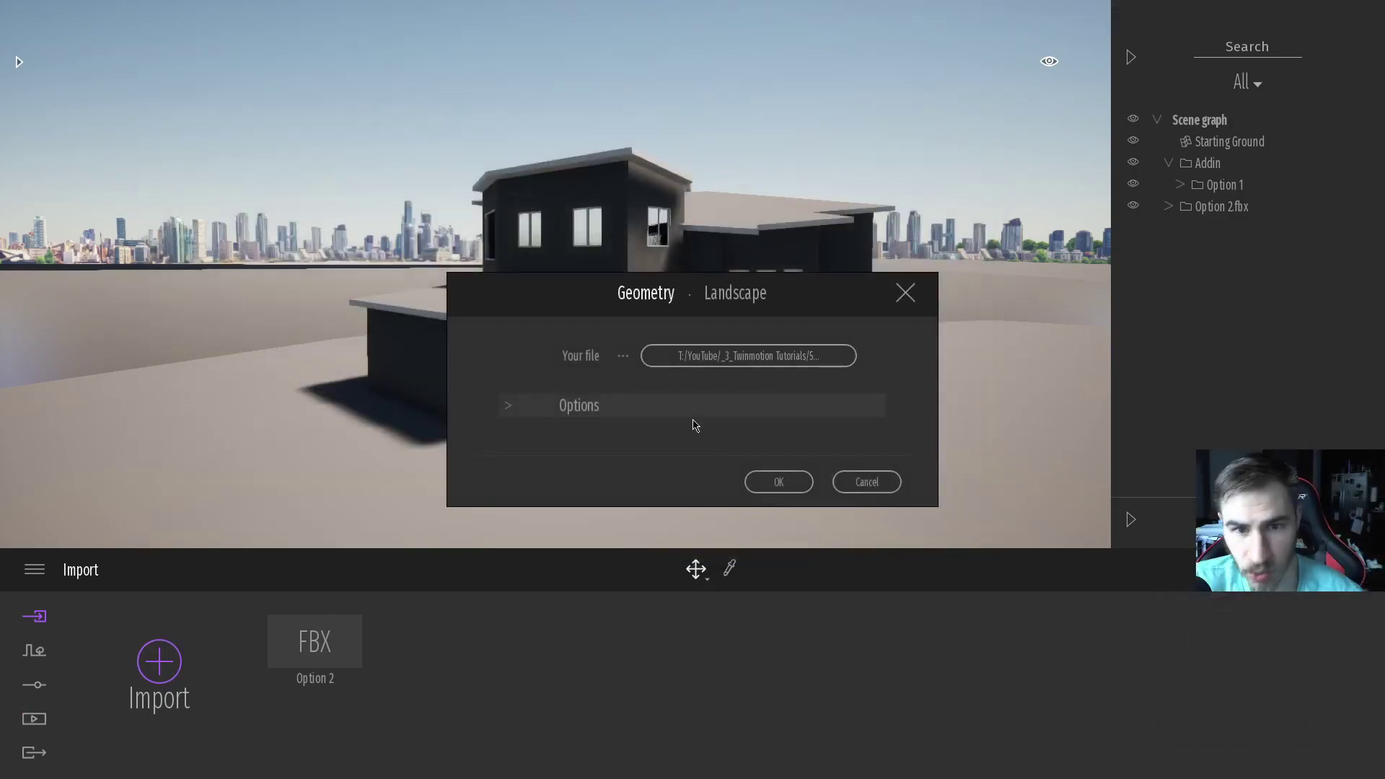
Step: Import it with Collapse set to Keep hierarchy and scene materials reused, then hide Option 2
{"action": "left_click", "coordinate": [515, 409]}
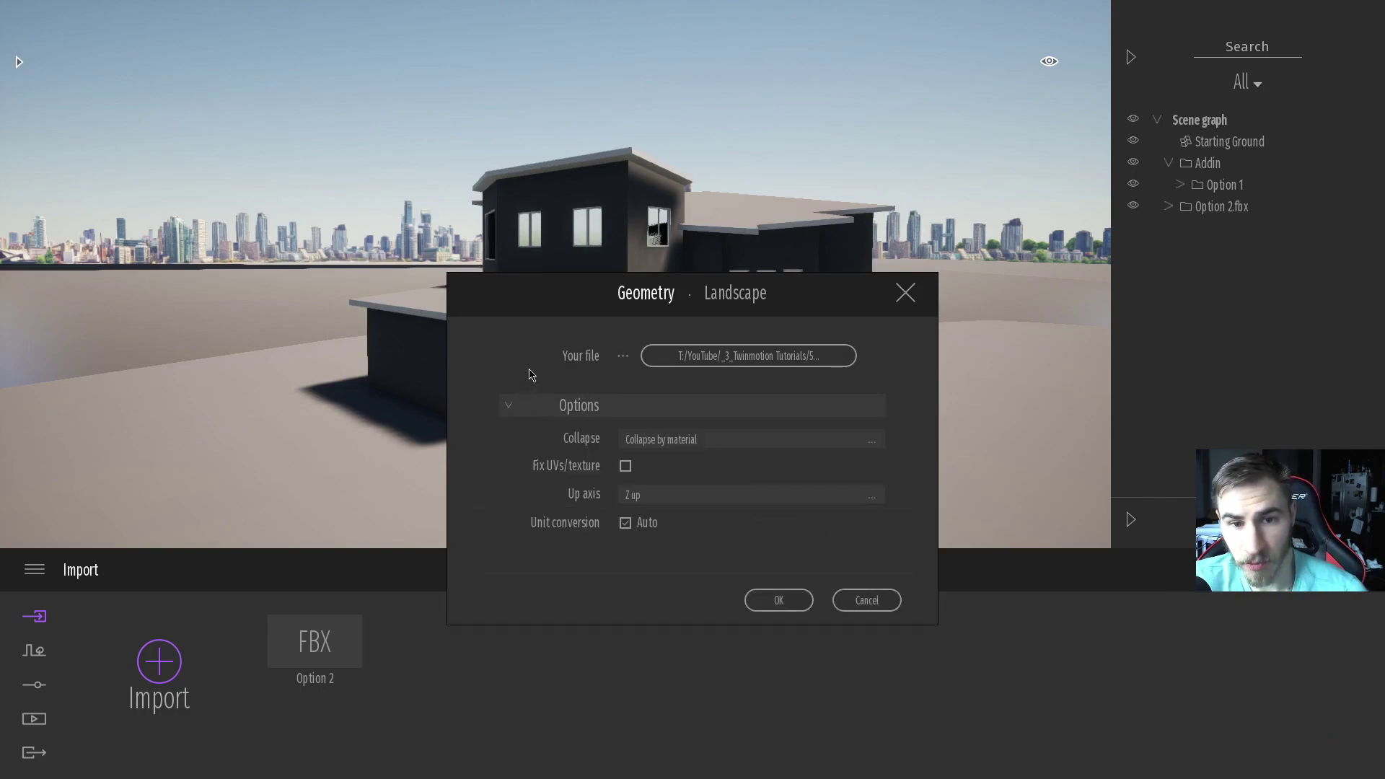
{"action": "left_click", "coordinate": [706, 447]}
{"action": "left_click", "coordinate": [814, 455]}
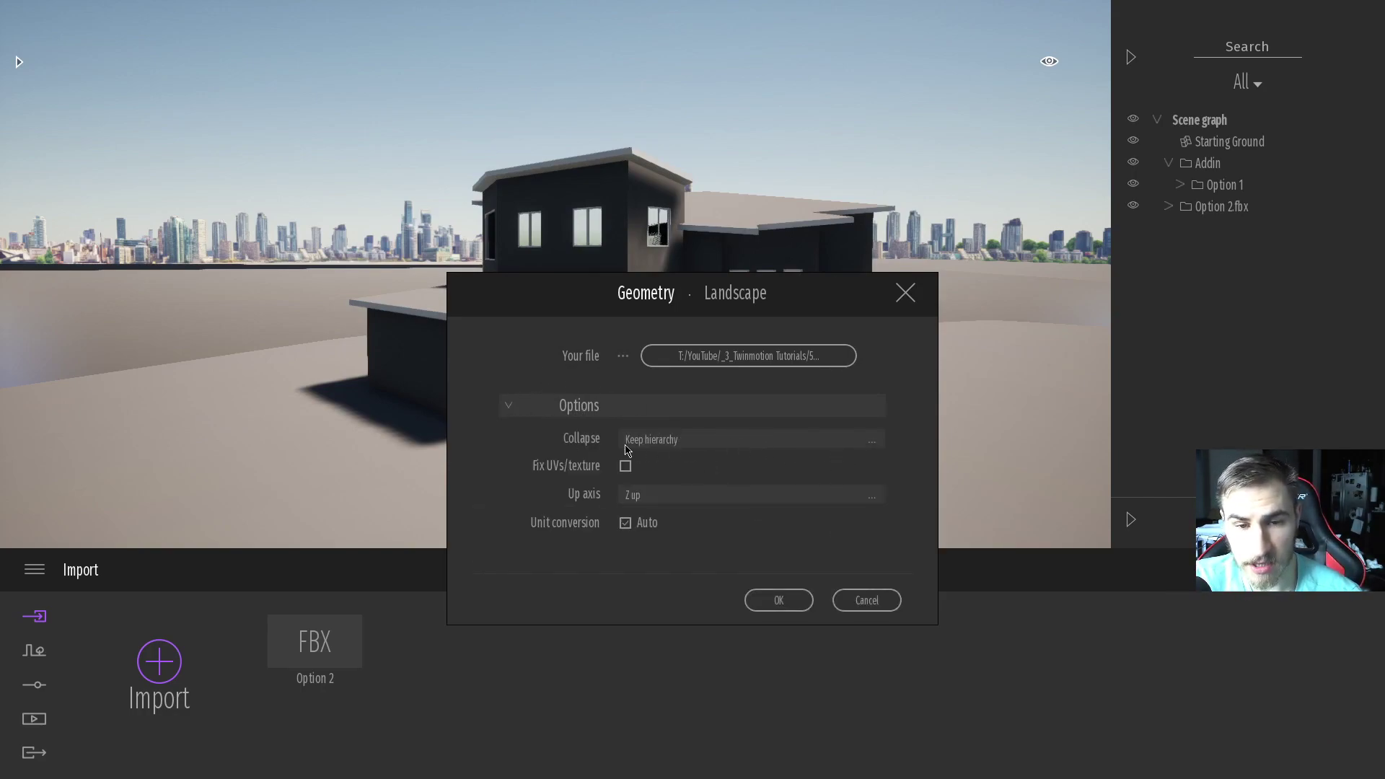
{"action": "left_click", "coordinate": [772, 599]}
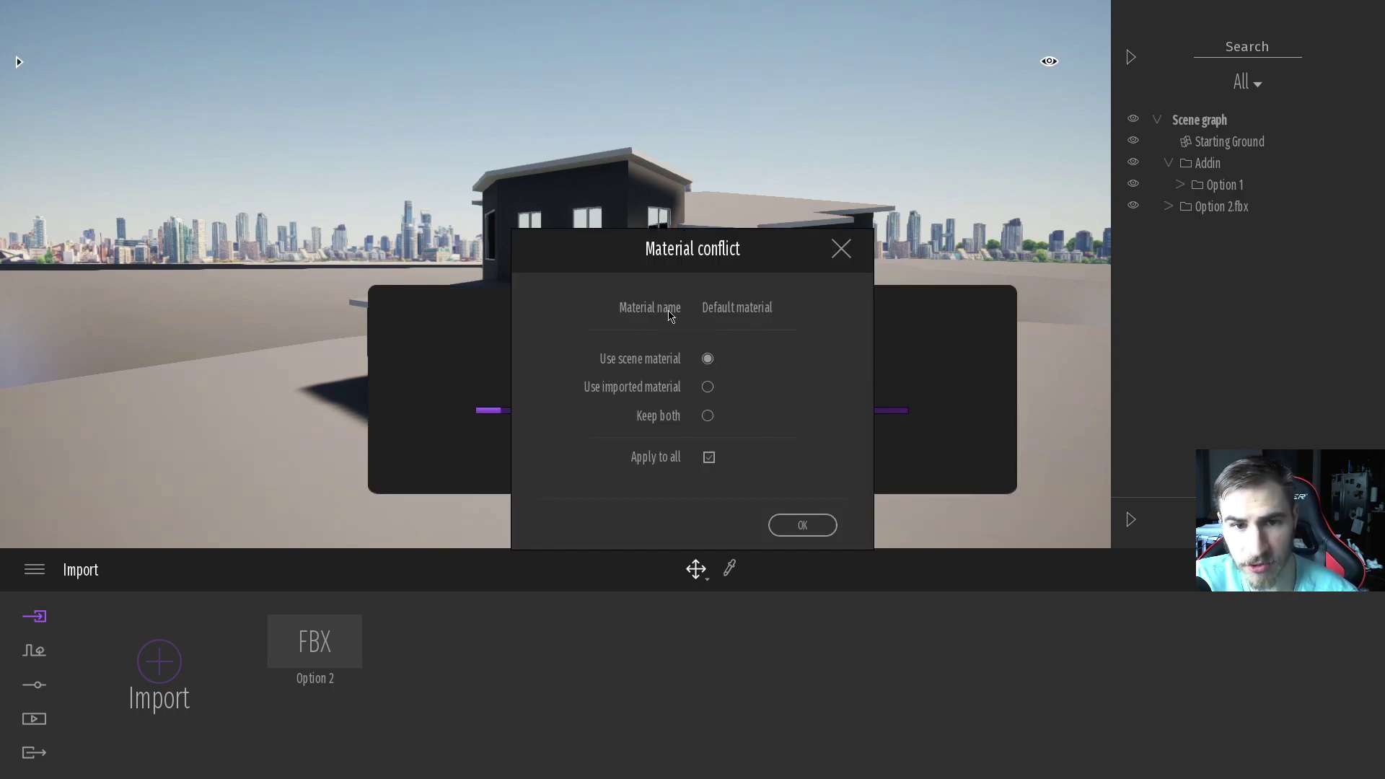
{"action": "left_click", "coordinate": [805, 525]}
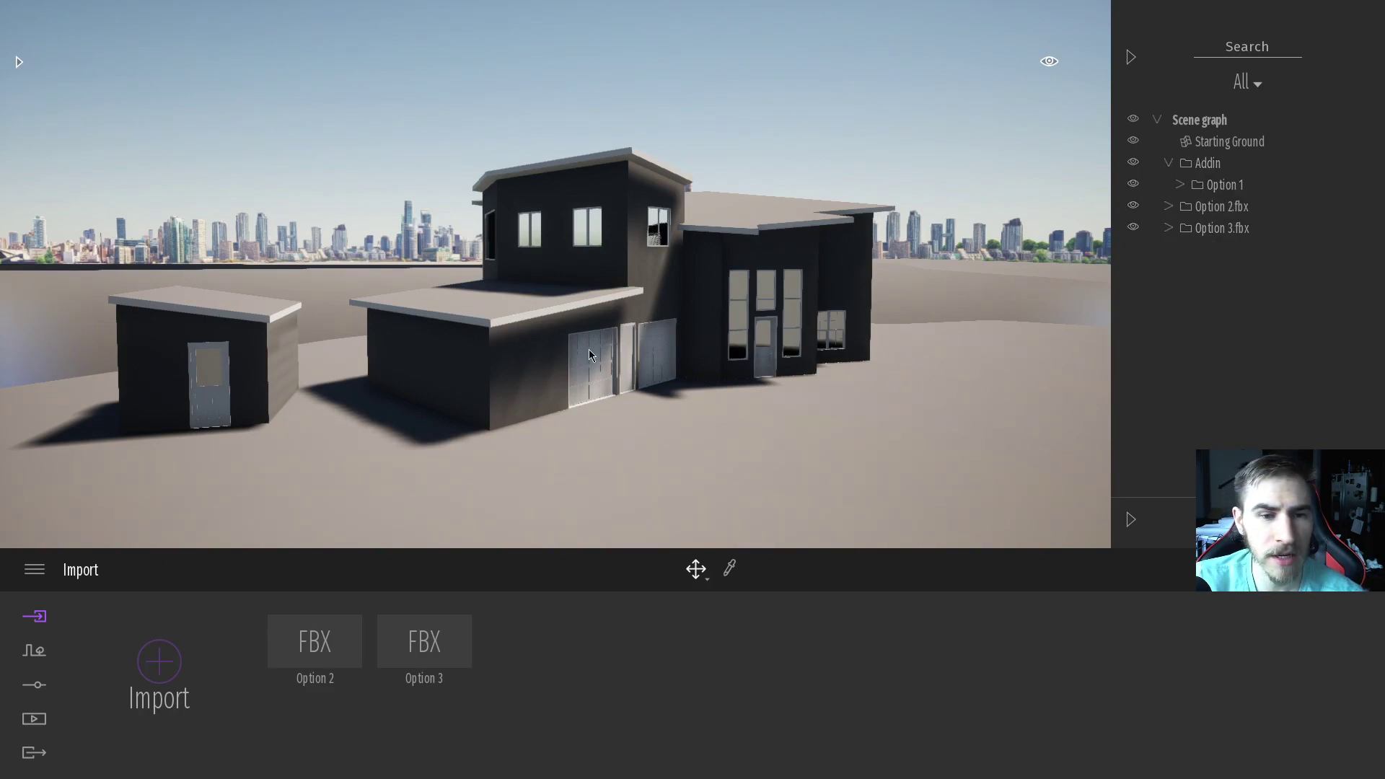
{"action": "left_click", "coordinate": [1132, 207]}
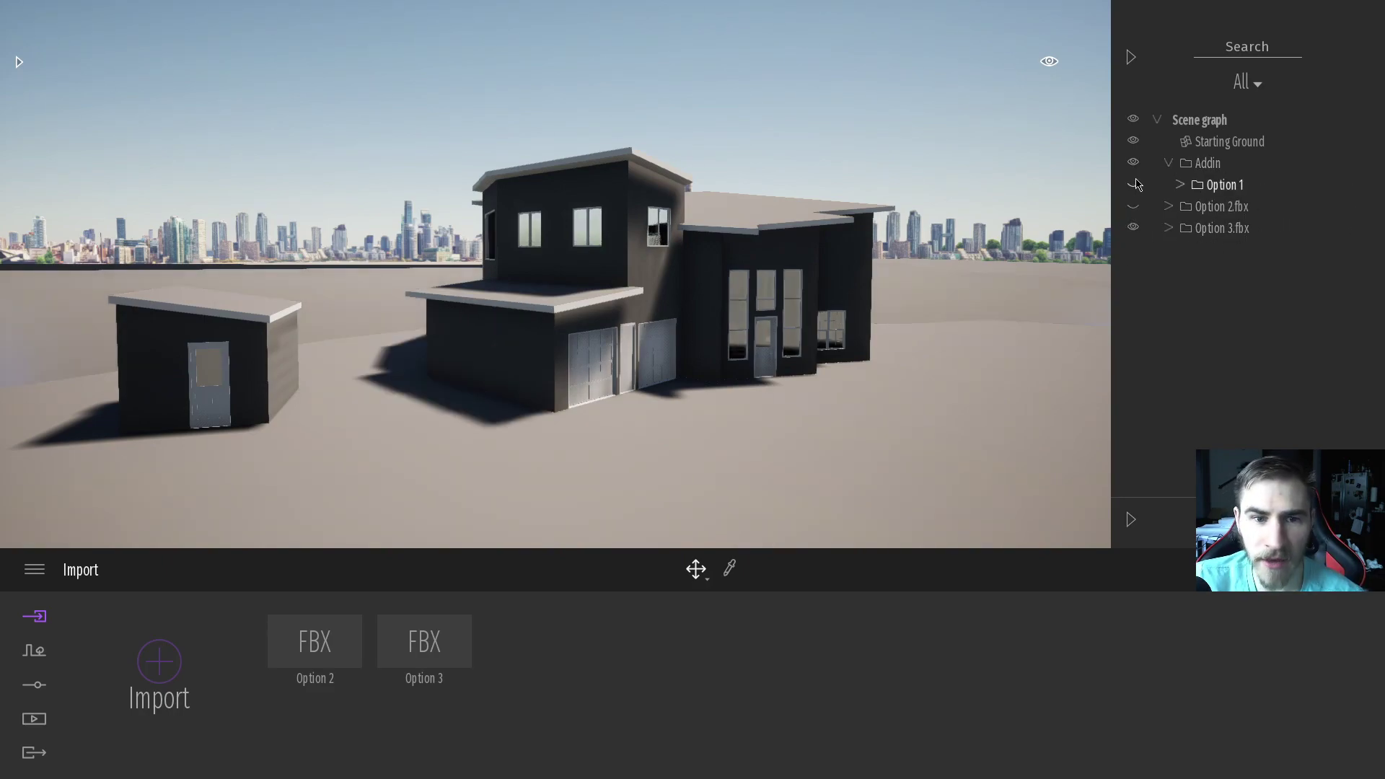
Step: Hide Option 2.fbx and Option 3.fbx so only the Option 1 house is visible
{"action": "left_click", "coordinate": [1134, 206]}
{"action": "left_click", "coordinate": [1133, 184]}
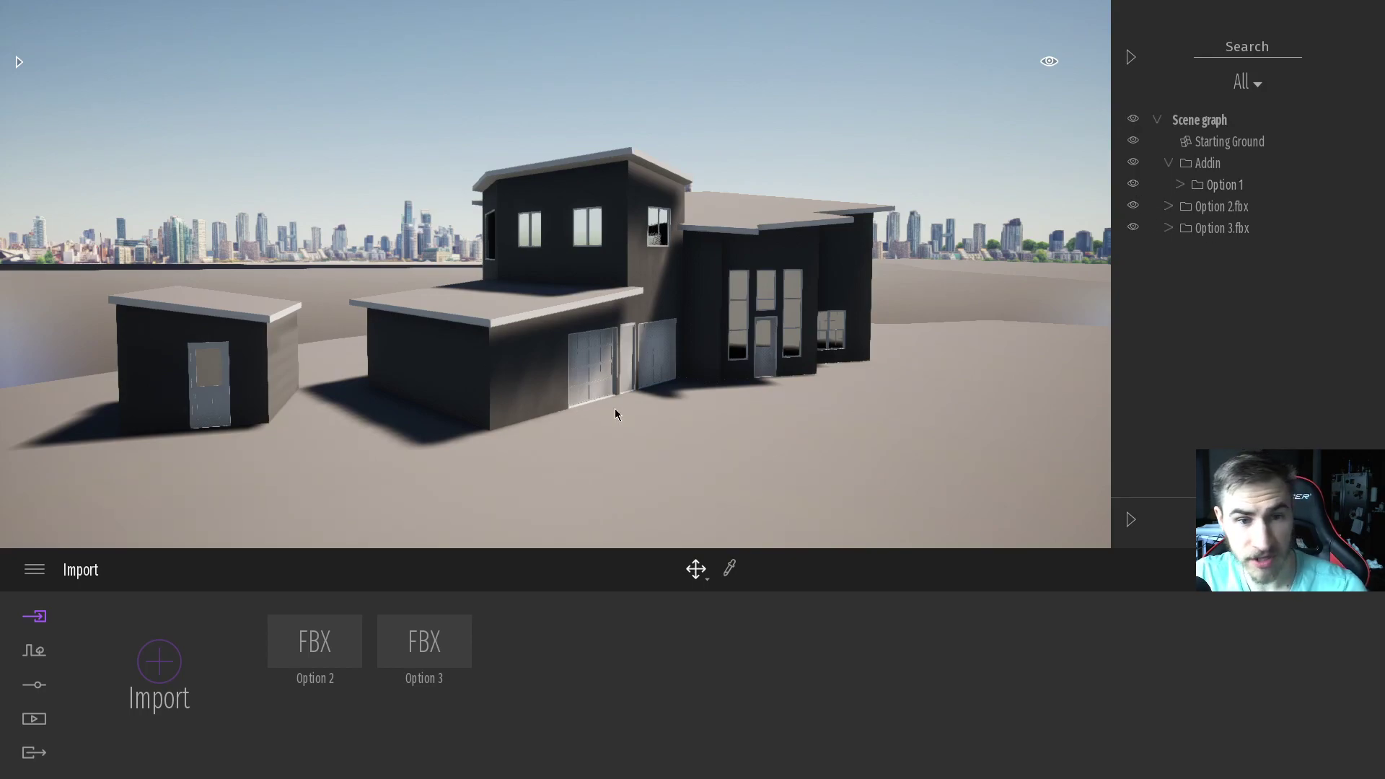
{"action": "left_click", "coordinate": [1134, 206]}
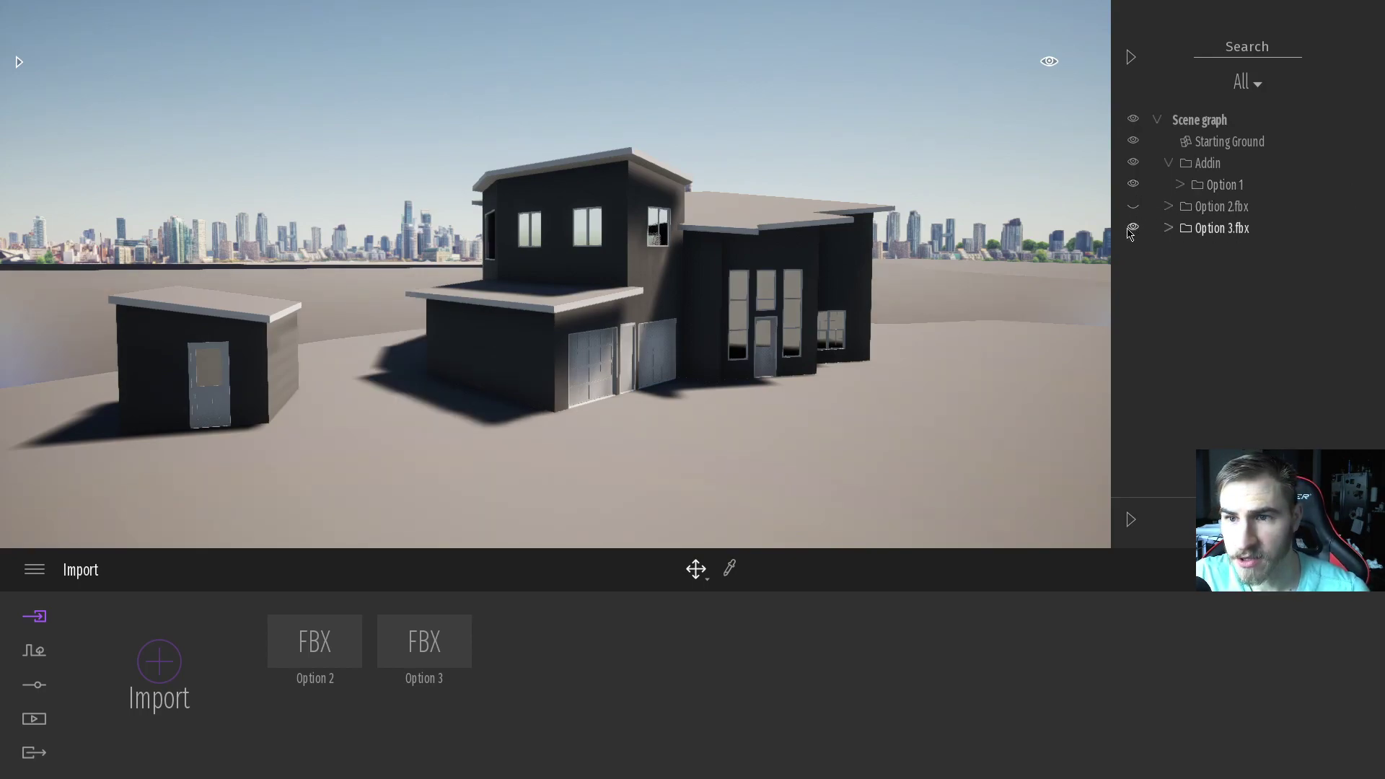
{"action": "left_click", "coordinate": [1134, 228]}
Step: Open the Materials section of the asset library
{"action": "scroll", "coordinate": [842, 479], "scroll_direction": "up", "scroll_amount": 5}
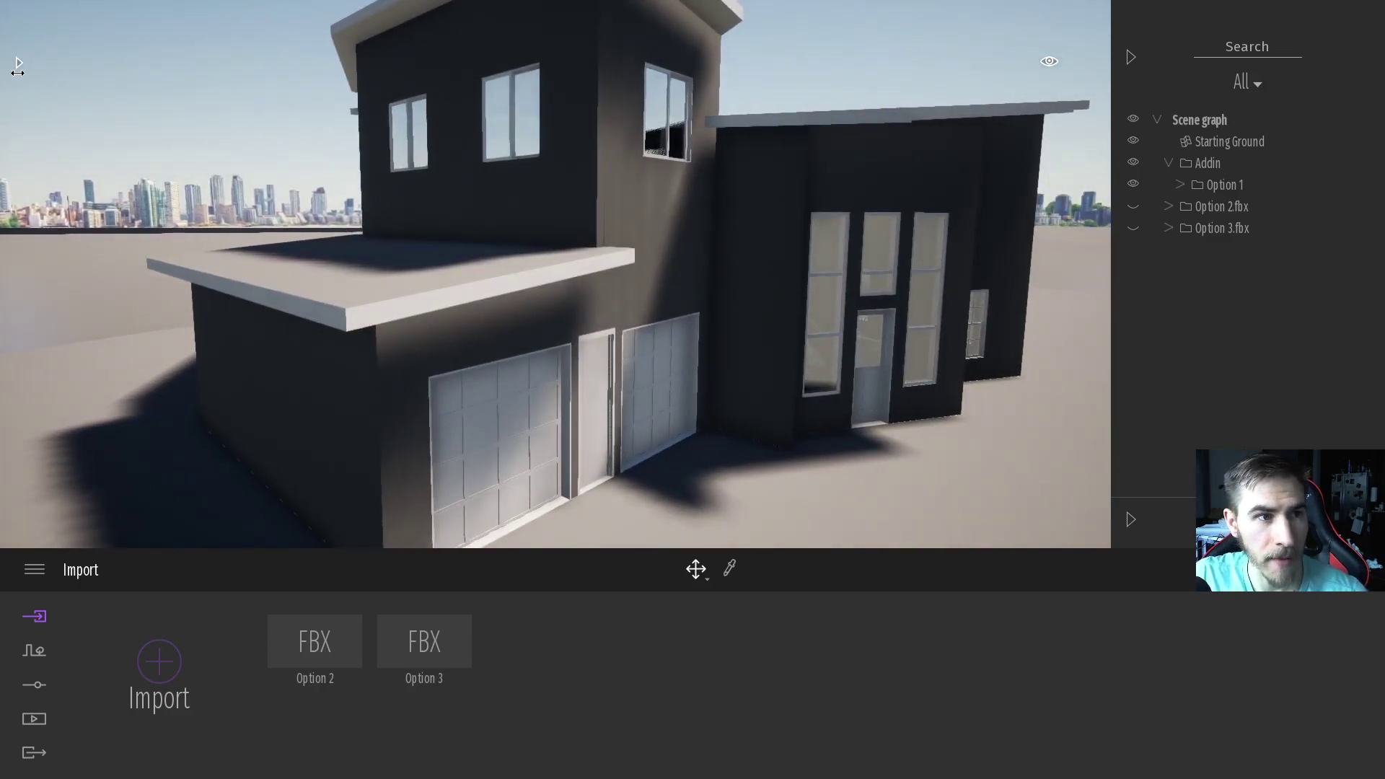
{"action": "left_click", "coordinate": [19, 62]}
{"action": "left_click", "coordinate": [79, 160]}
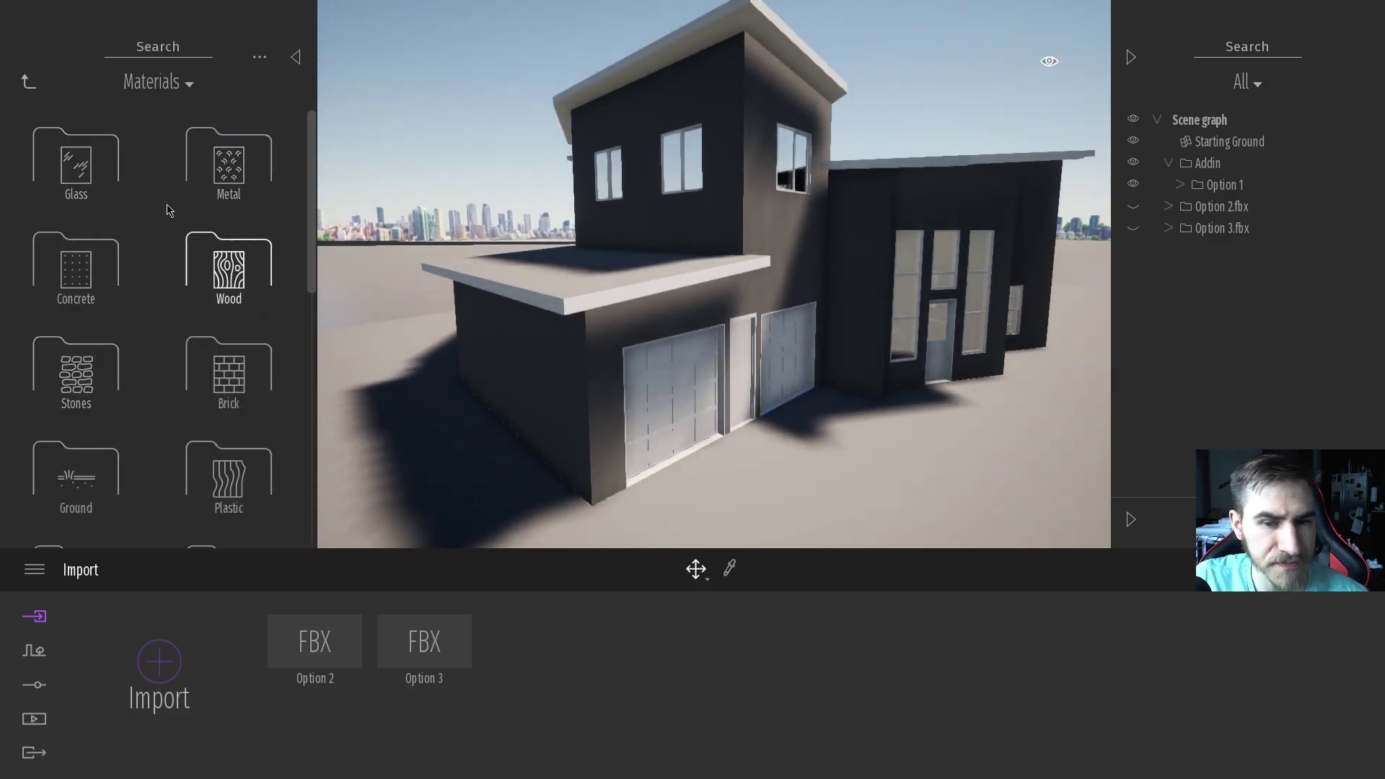
Step: Apply Reflective glass to the windows and Redcedar 01 A wood to the walls
{"action": "left_click", "coordinate": [72, 161]}
{"action": "left_click_drag", "start_coordinate": [230, 159], "coordinate": [914, 310]}
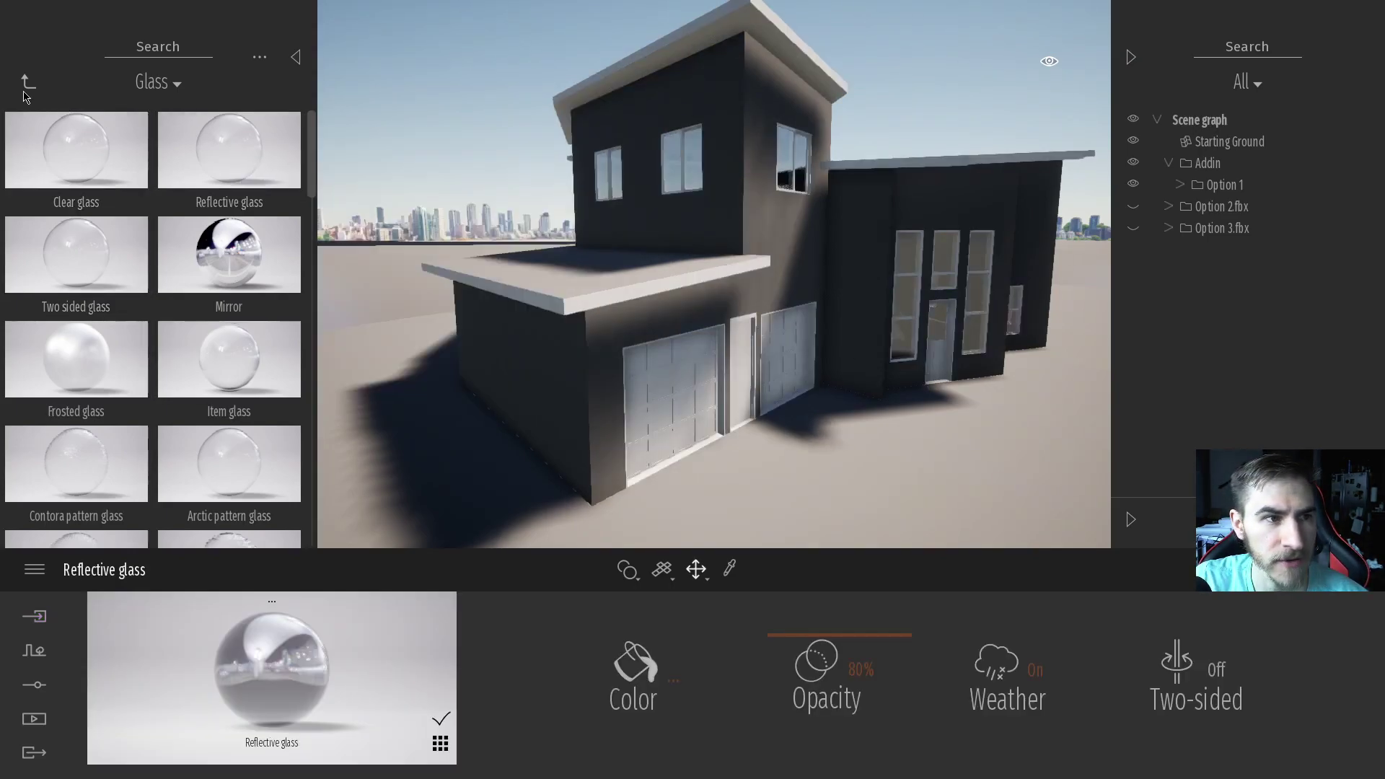
{"action": "left_click", "coordinate": [29, 81]}
{"action": "left_click", "coordinate": [229, 270]}
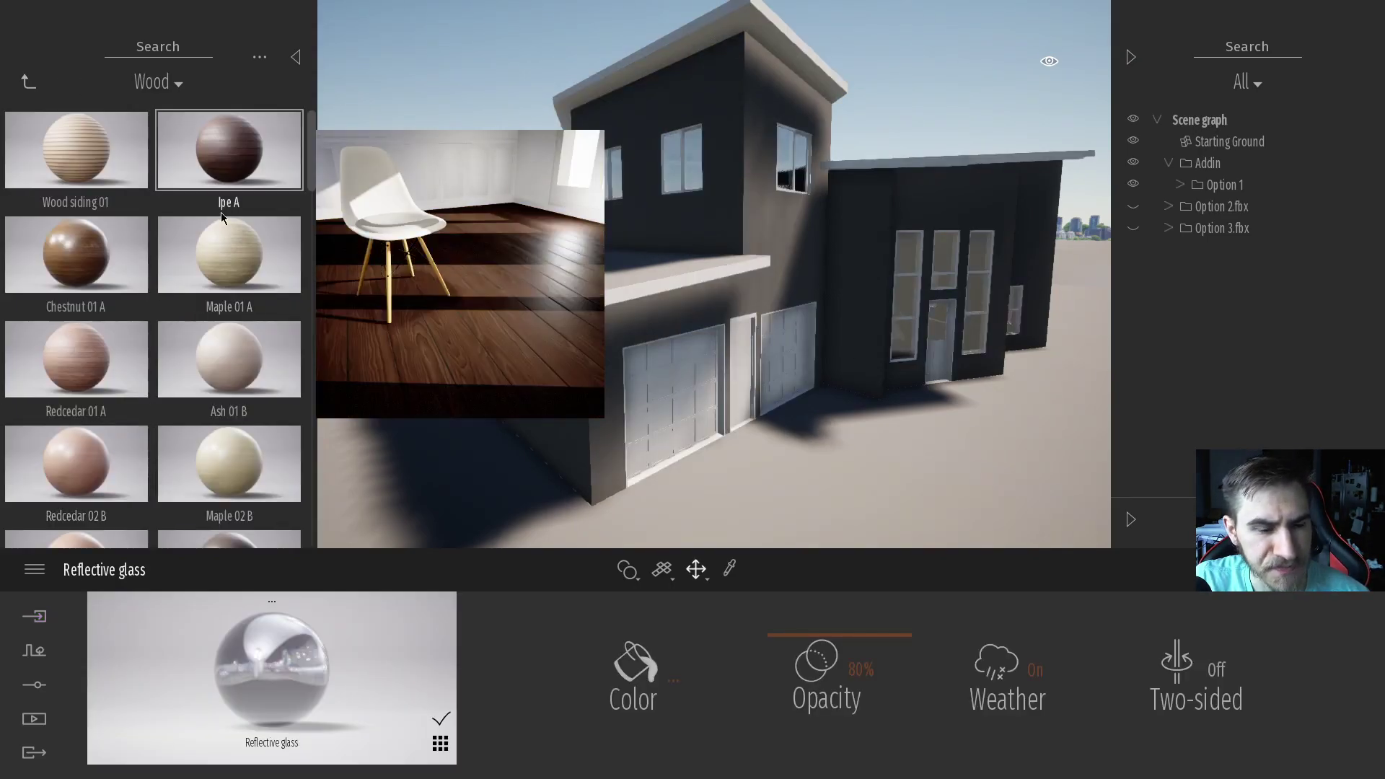
{"action": "scroll", "coordinate": [227, 415], "scroll_direction": "down", "scroll_amount": 3}
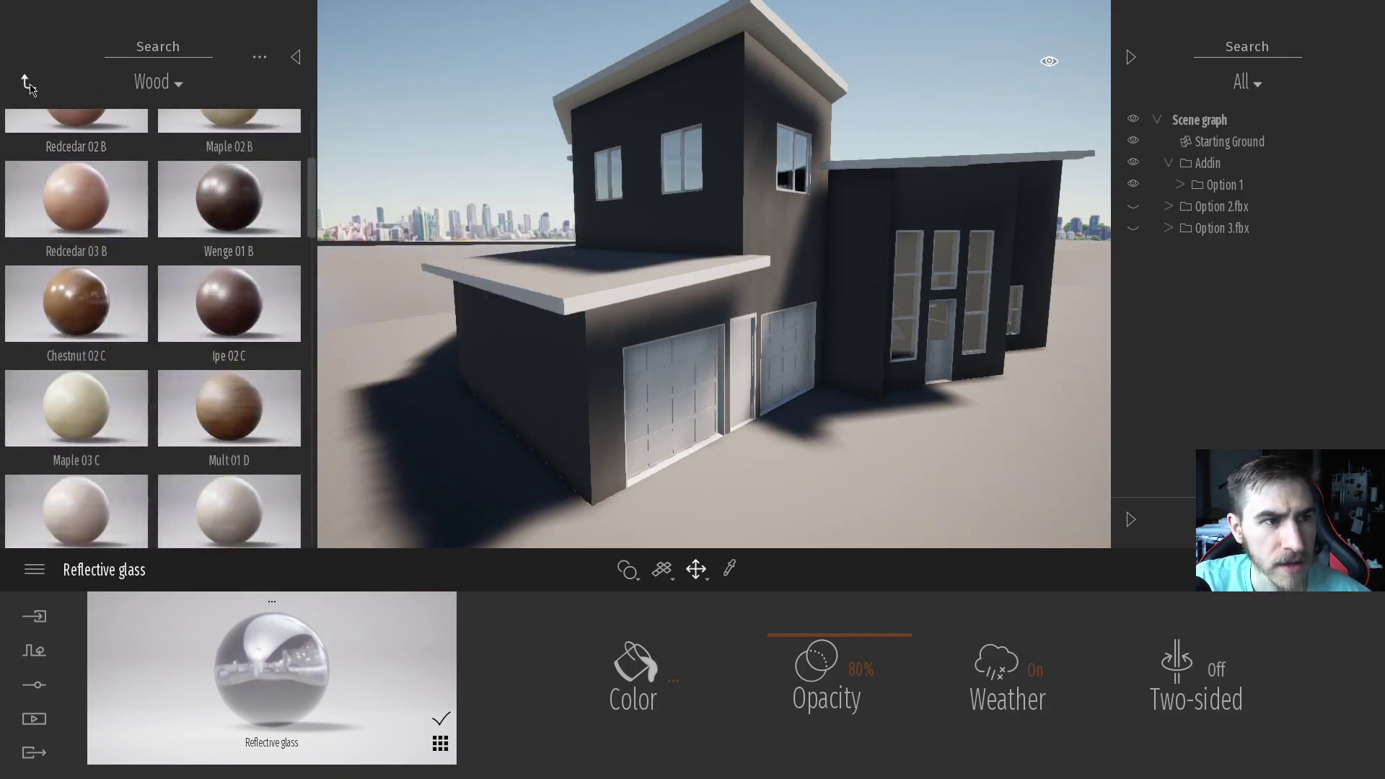
{"action": "scroll", "coordinate": [202, 327], "scroll_direction": "up", "scroll_amount": 5}
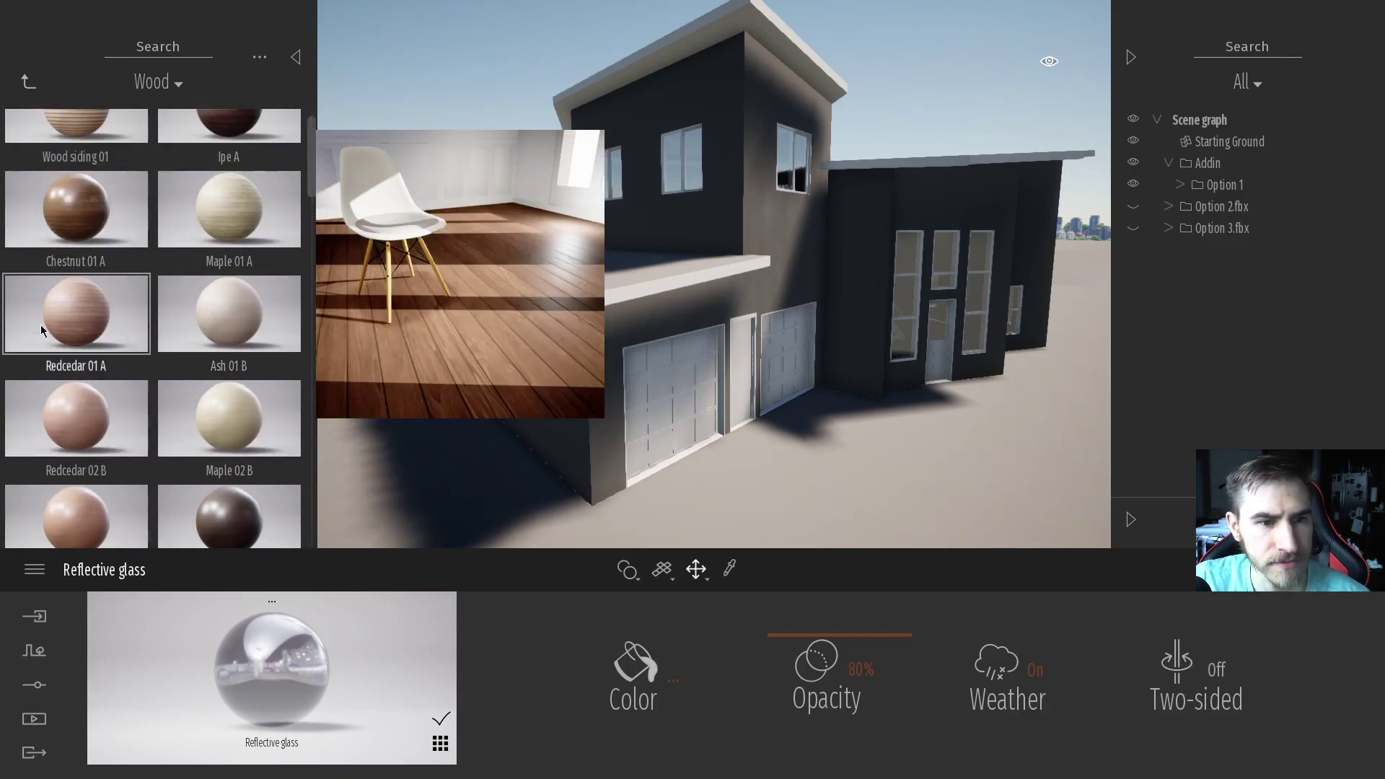
{"action": "left_click_drag", "start_coordinate": [684, 315], "coordinate": [684, 316]}
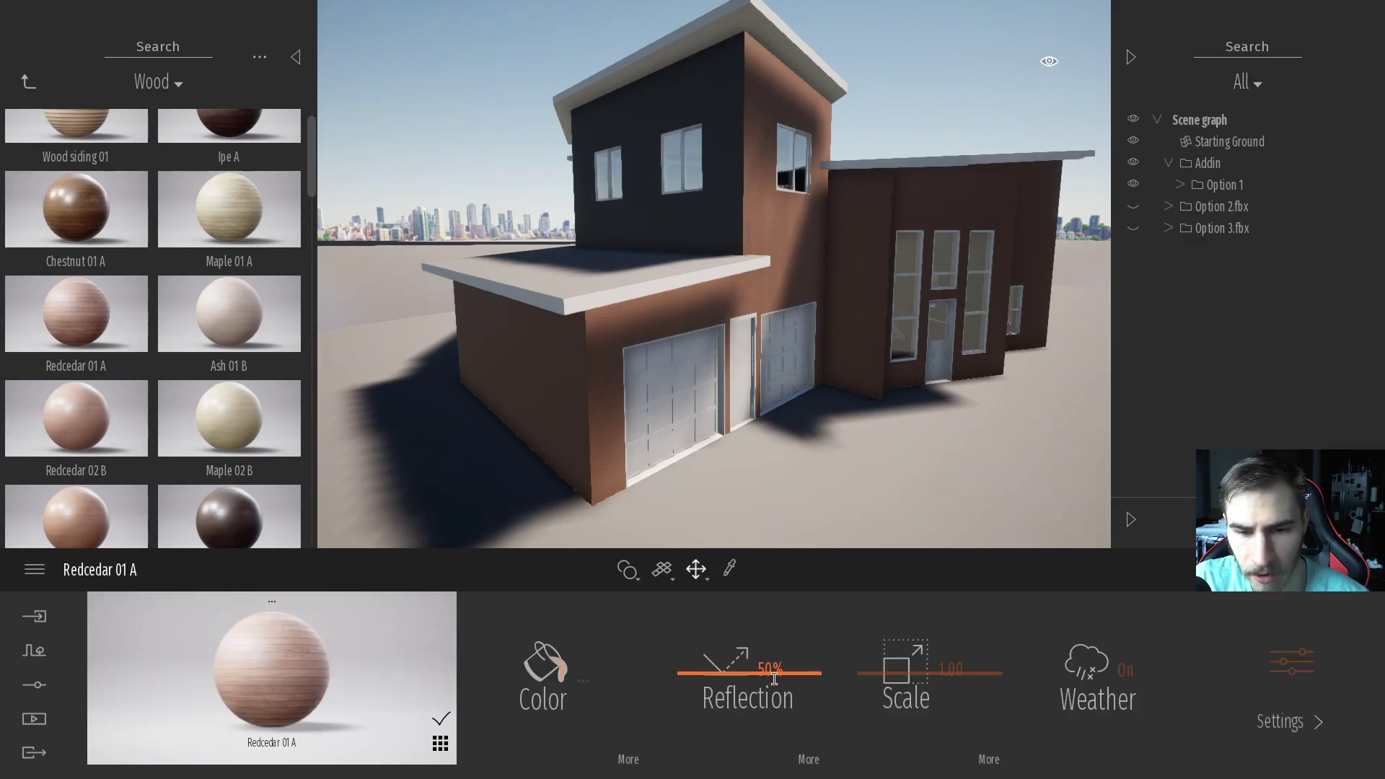
Step: Set the Redcedar wood texture scale to 12
{"action": "double_click", "coordinate": [952, 671]}
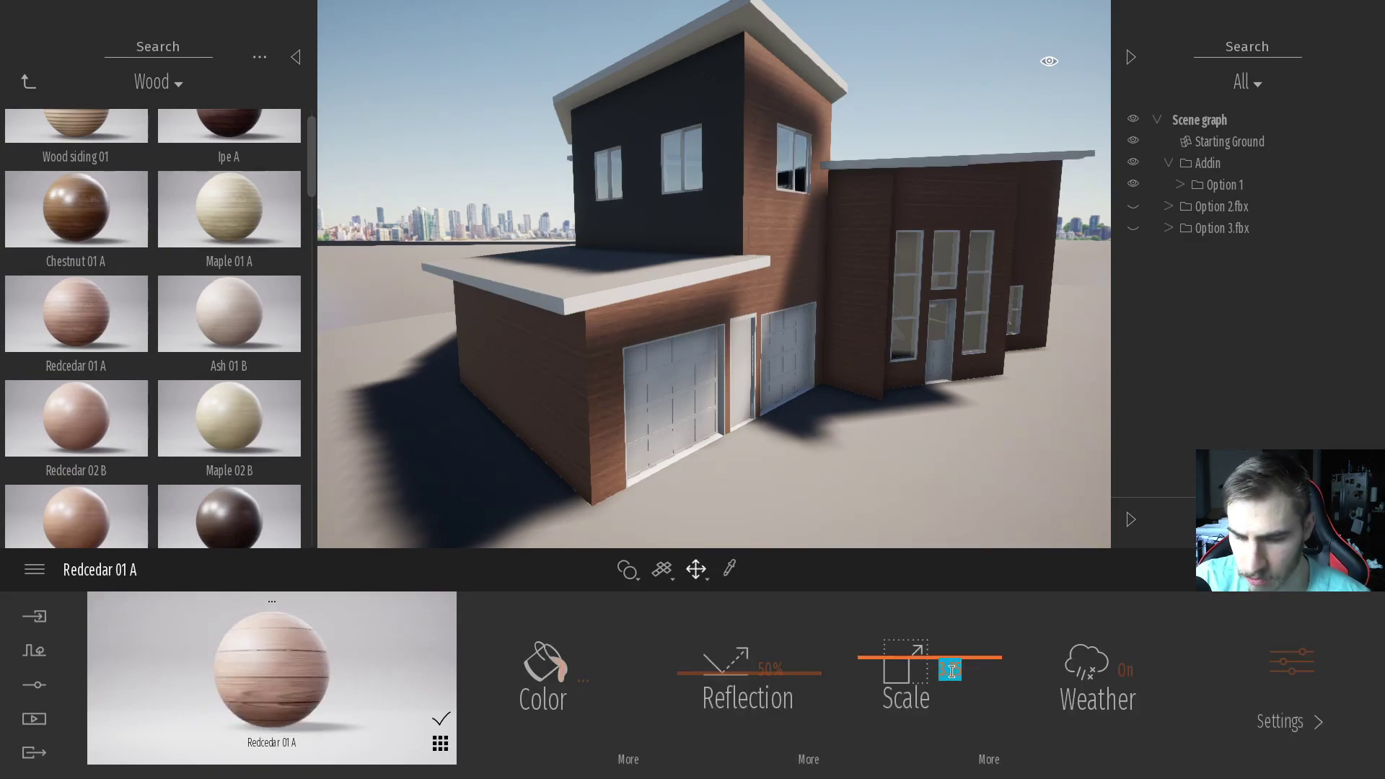
{"action": "type", "text": "100"}
{"action": "key", "text": "Return"}
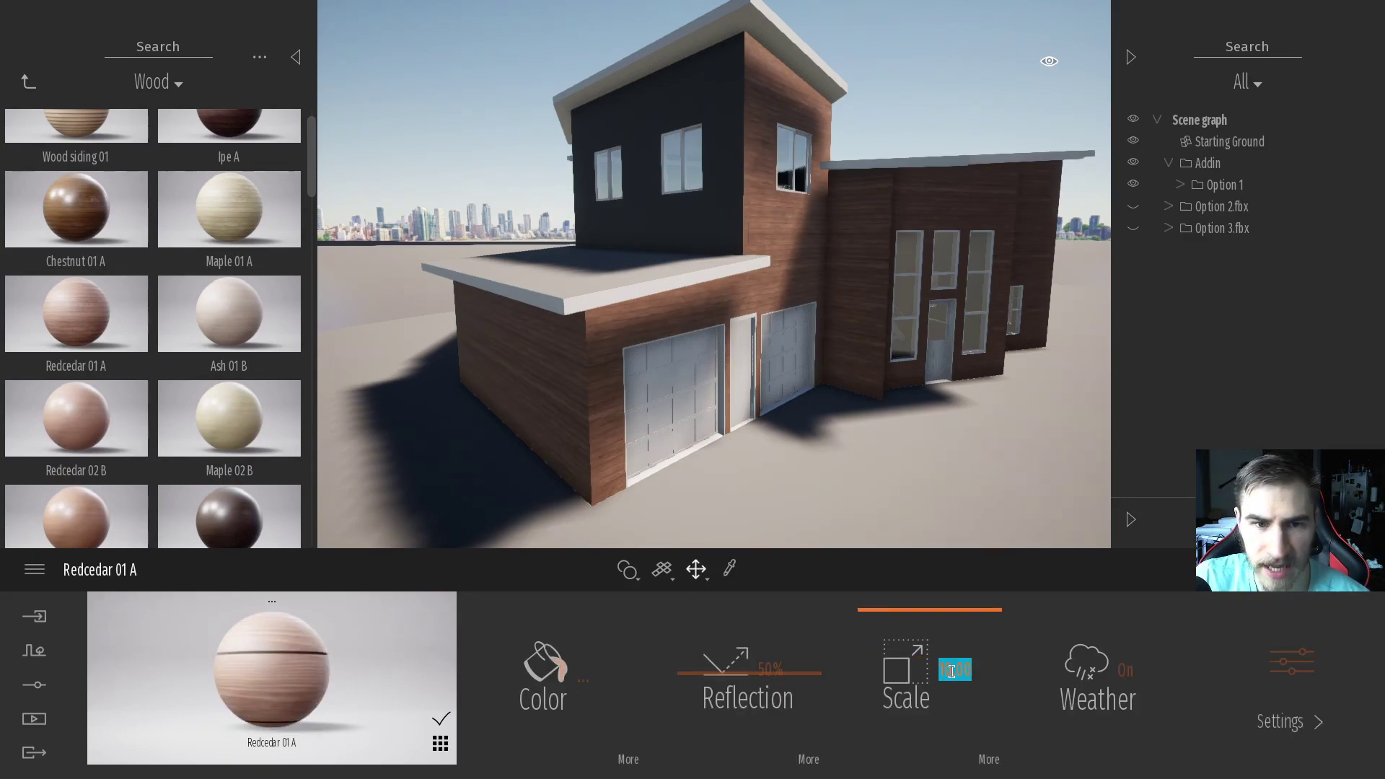
{"action": "type", "text": "10"}
{"action": "key", "text": "Return"}
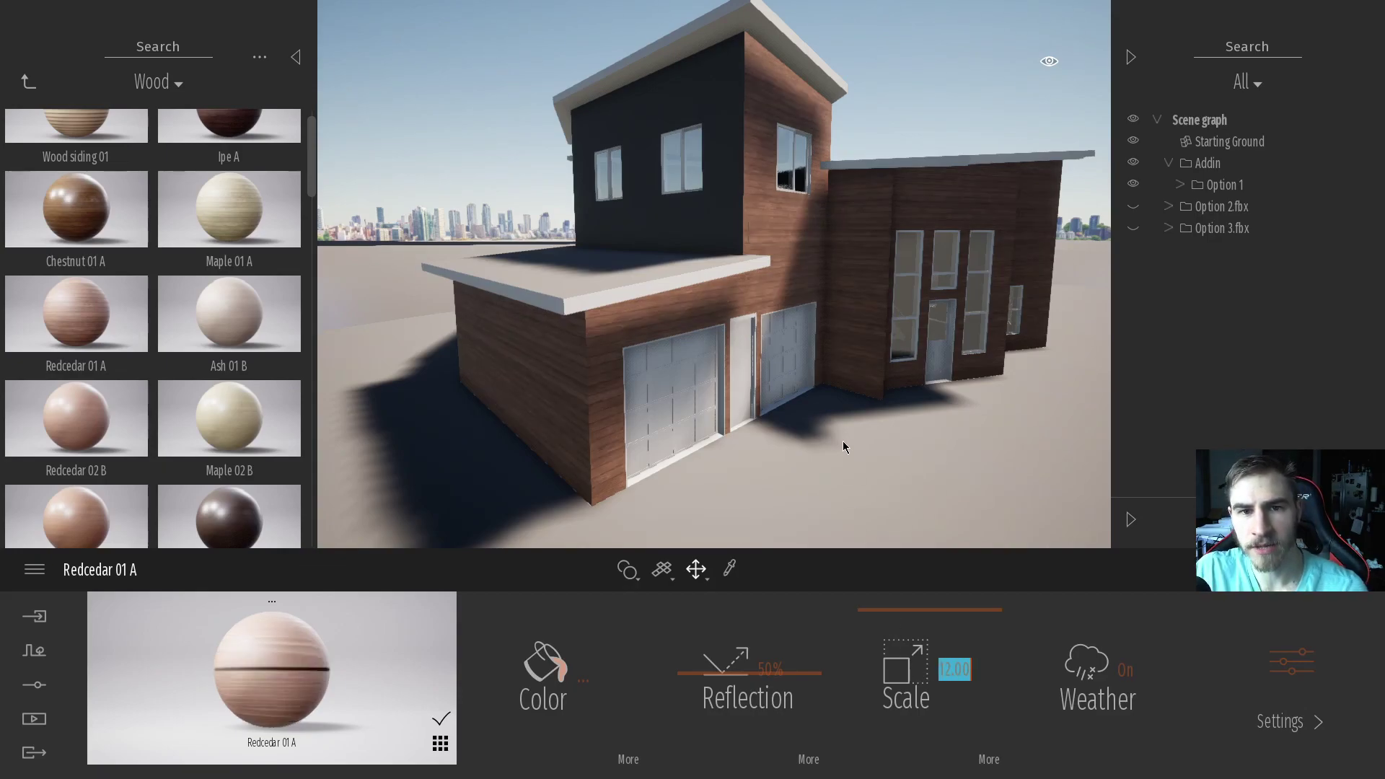
Step: Cover the ground with a grass material from Ground > Nature
{"action": "left_click", "coordinate": [31, 83]}
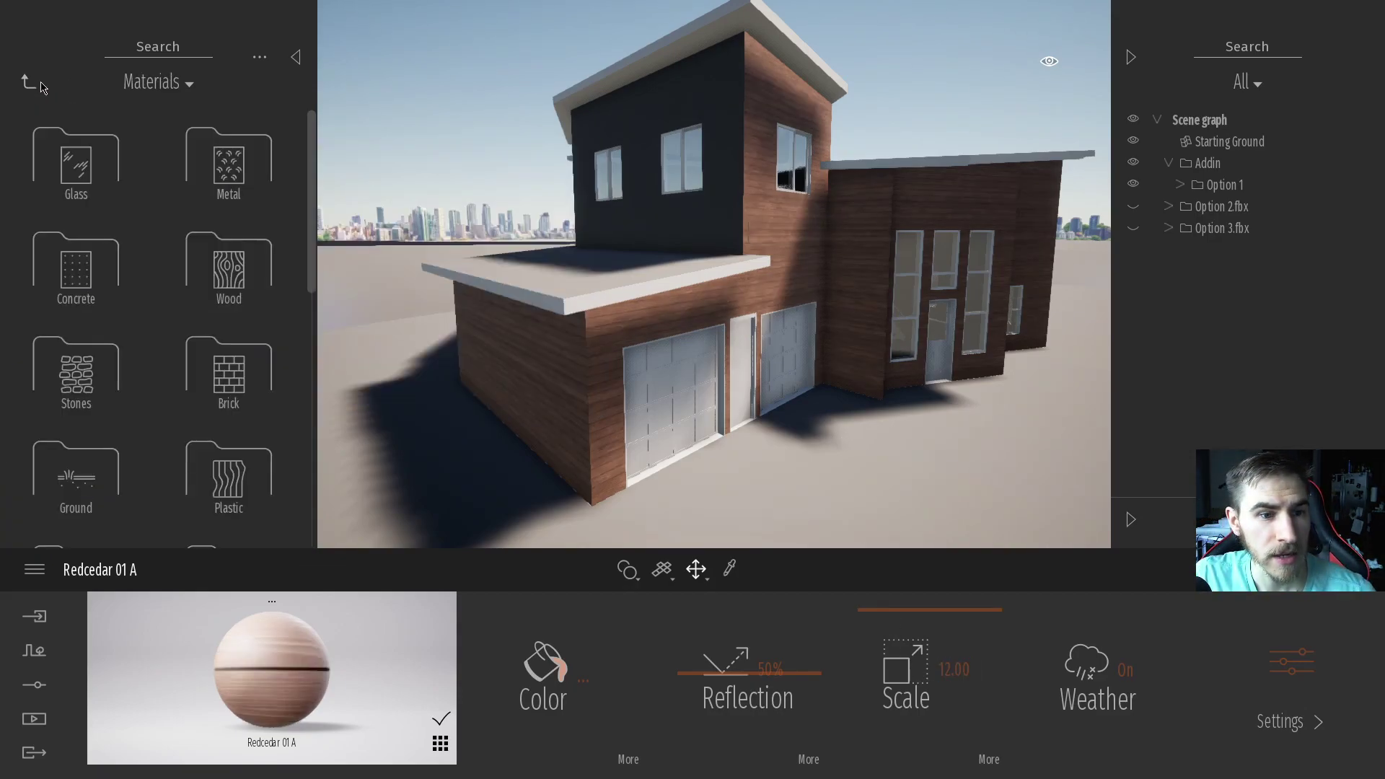
{"action": "scroll", "coordinate": [555, 260], "scroll_direction": "down", "scroll_amount": 5}
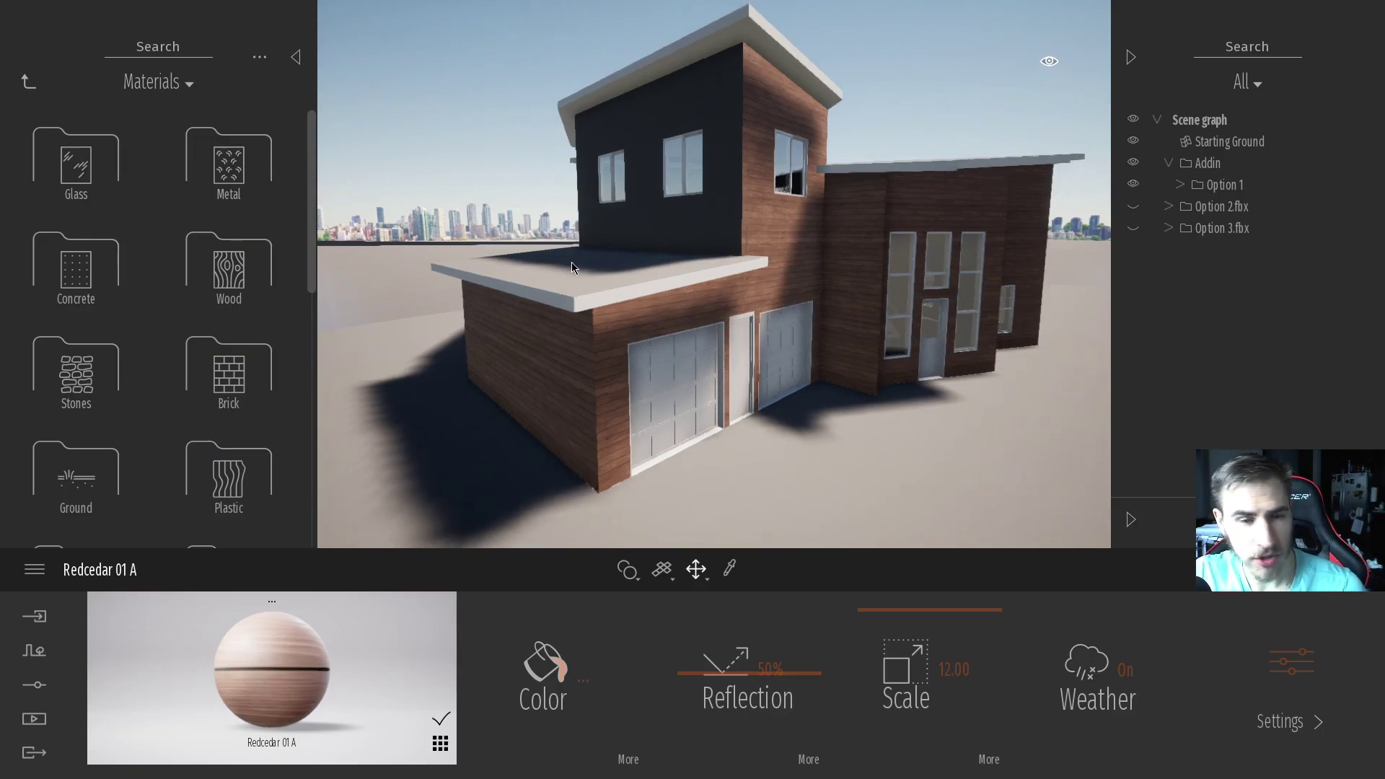
{"action": "left_click", "coordinate": [295, 58]}
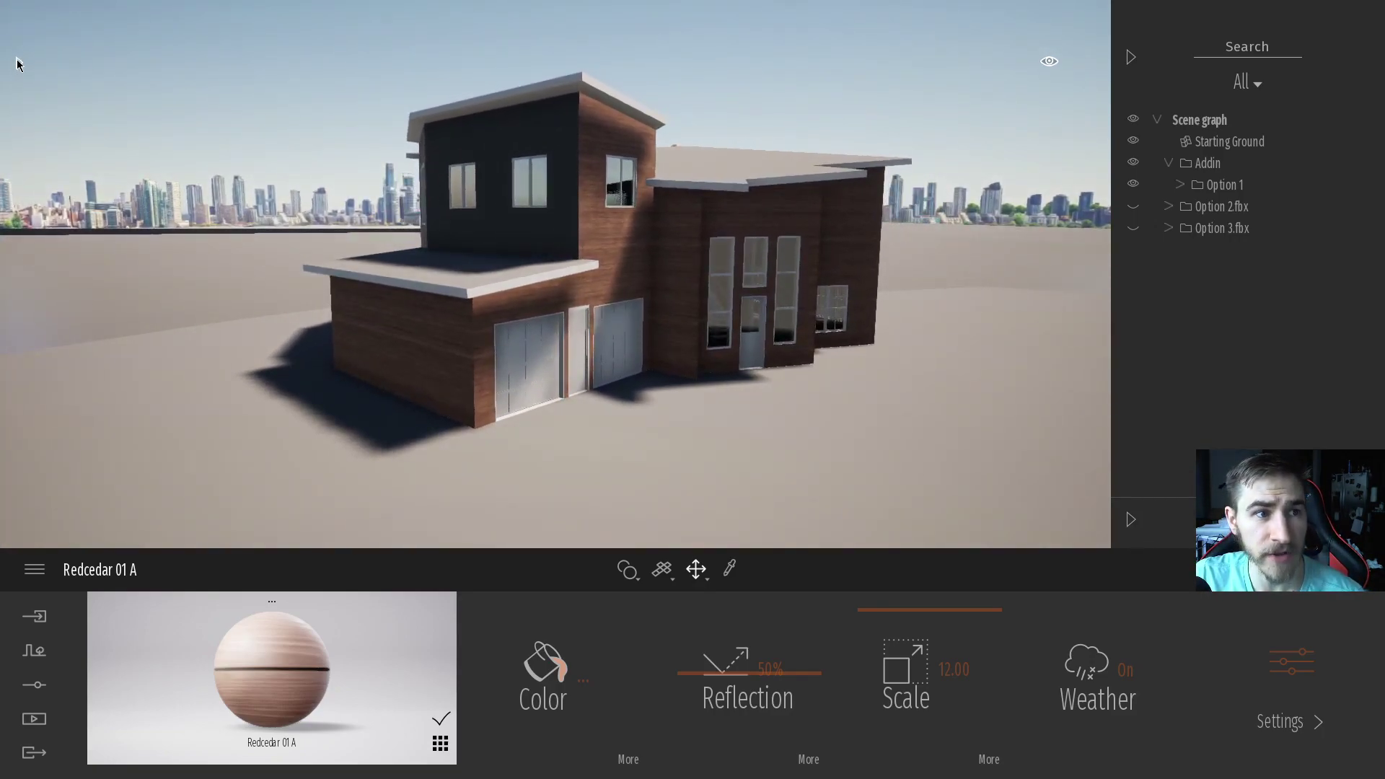
{"action": "left_click", "coordinate": [18, 64]}
{"action": "scroll", "coordinate": [68, 289], "scroll_direction": "down", "scroll_amount": 2}
{"action": "left_click", "coordinate": [68, 311]}
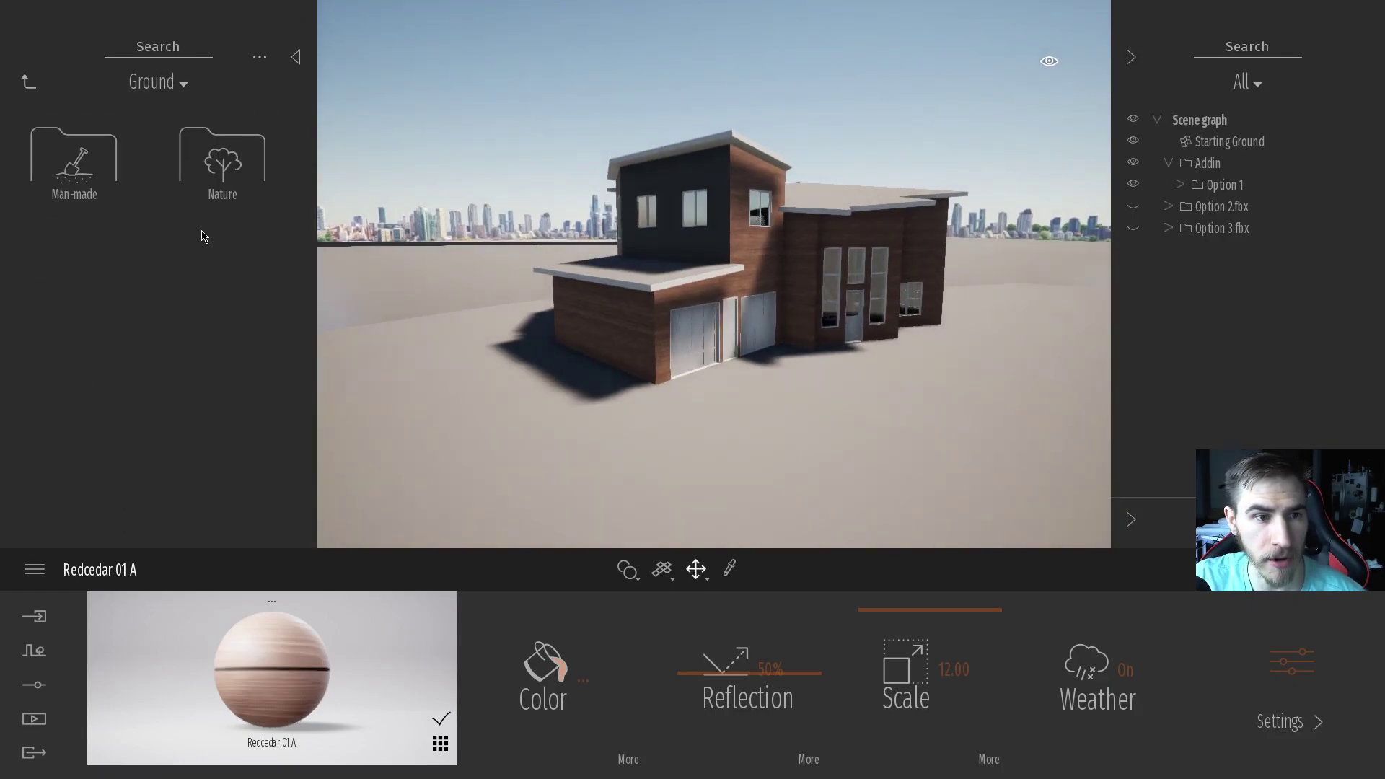
{"action": "left_click", "coordinate": [222, 155]}
{"action": "left_click_drag", "start_coordinate": [225, 153], "coordinate": [810, 501]}
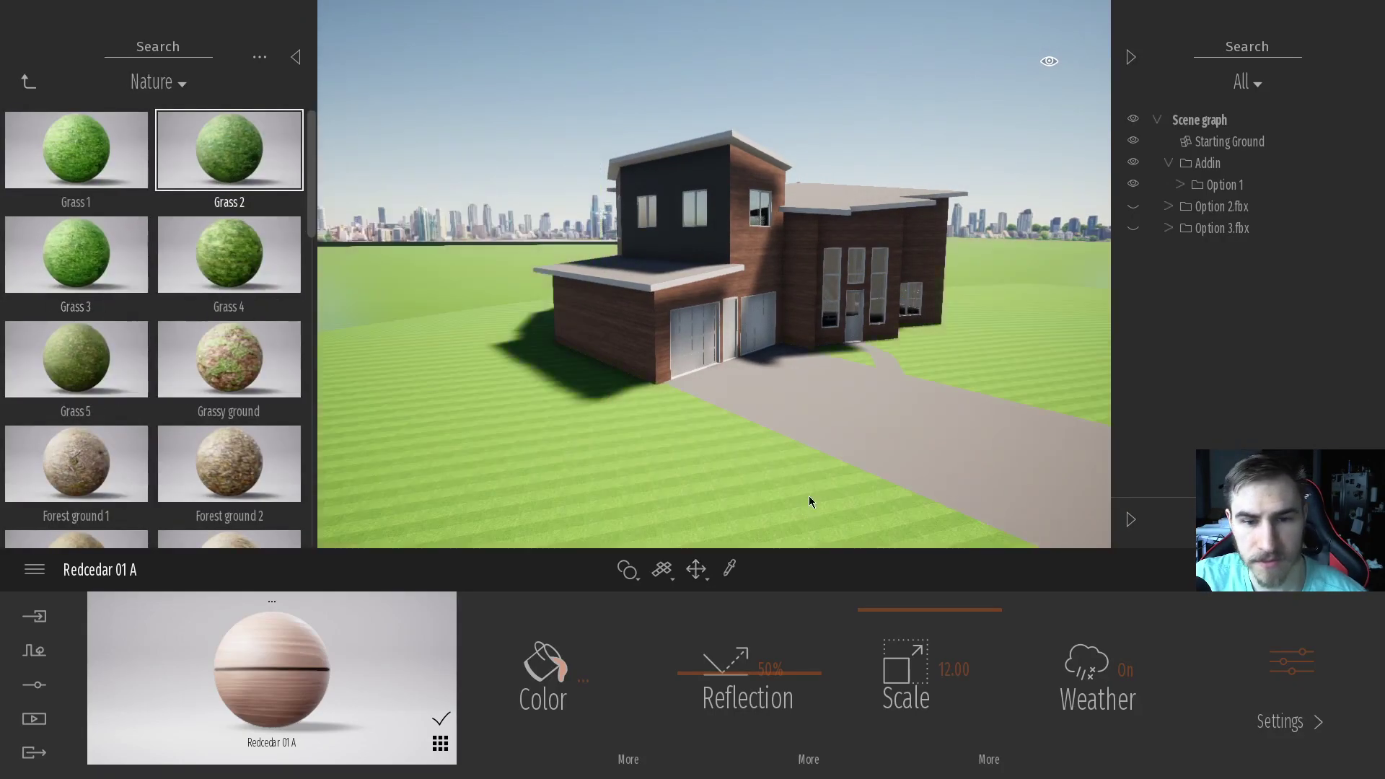
Step: Set the grass texture scale to 5.00
{"action": "double_click", "coordinate": [943, 673]}
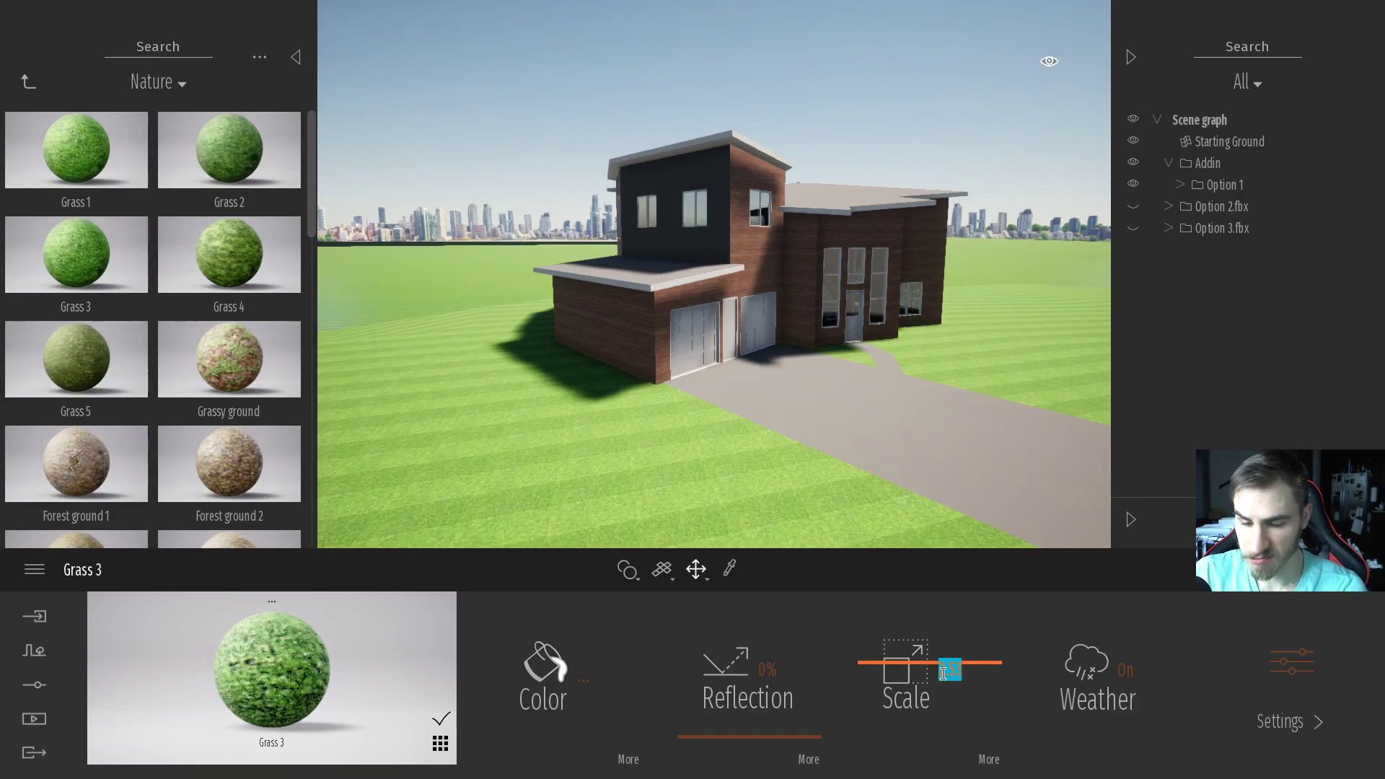
{"action": "type", "text": "100"}
{"action": "key", "text": "Return"}
{"action": "key", "text": "w"}
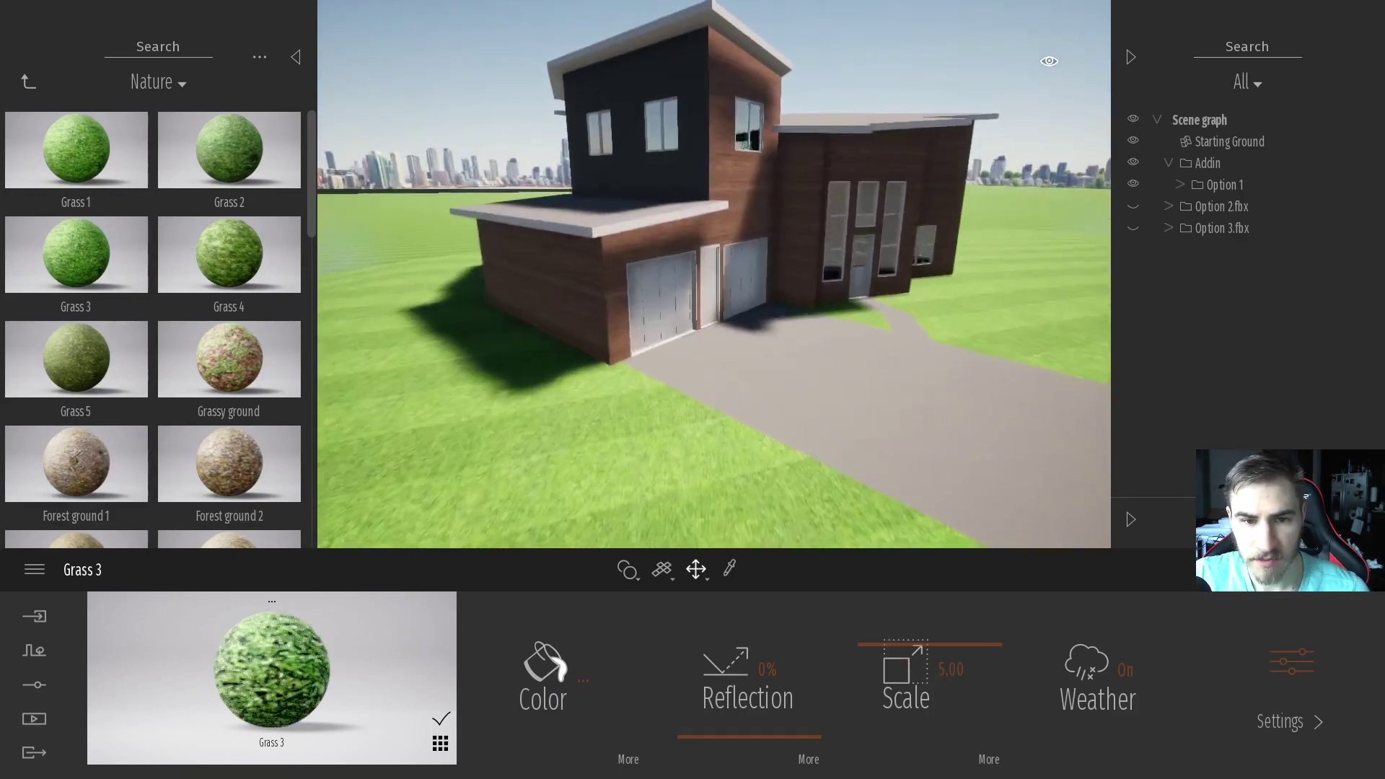
Step: Reframe the camera on the whole house and close the material library
{"action": "key", "text": "s"}
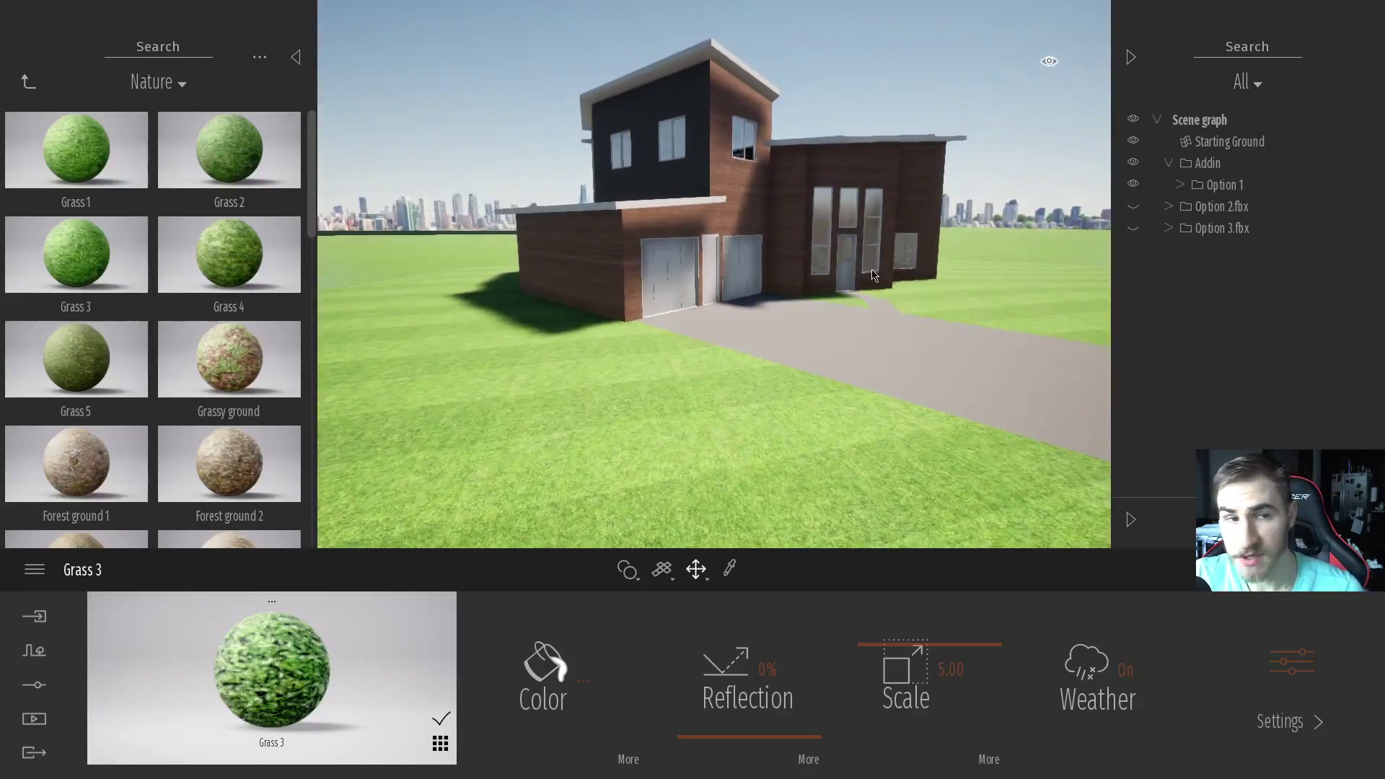
{"action": "key", "text": "a"}
{"action": "left_click_drag", "start_coordinate": [450, 179], "coordinate": [450, 225]}
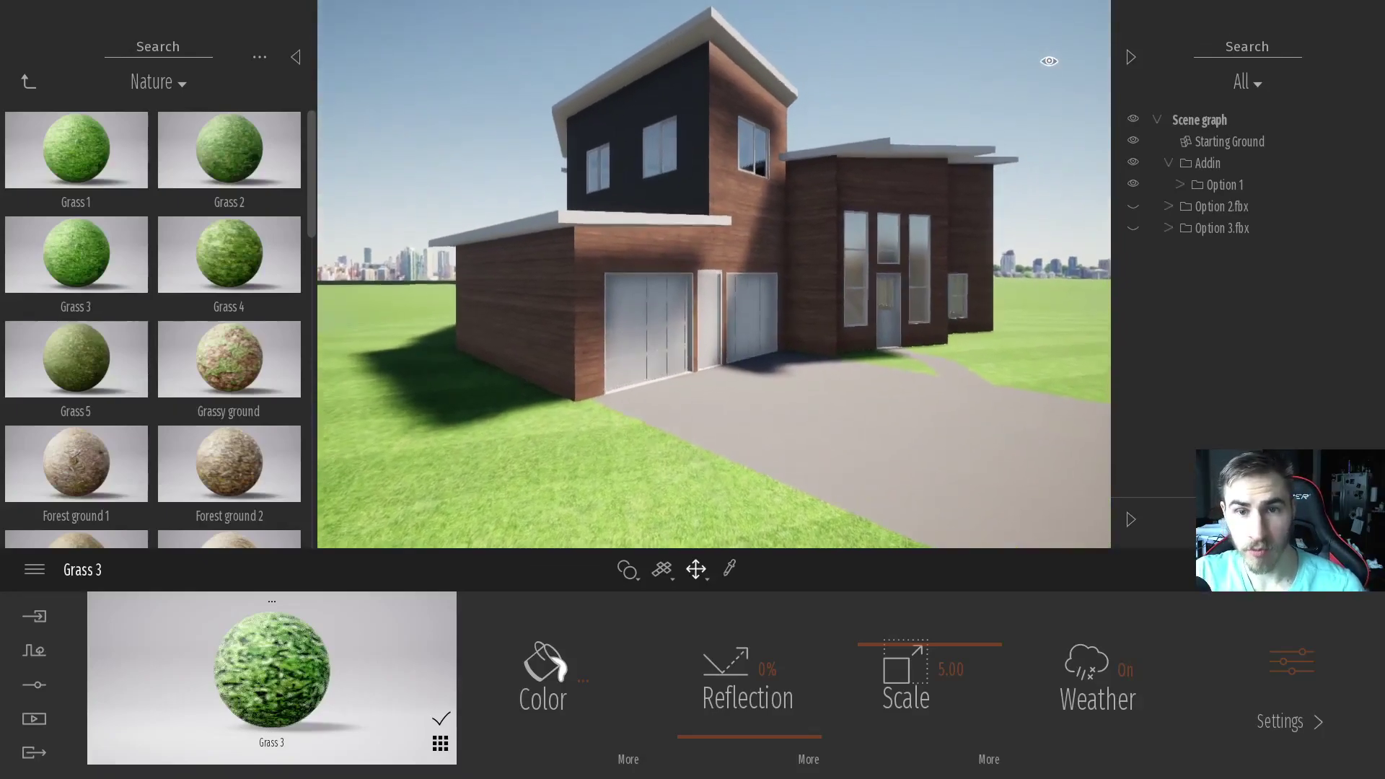
{"action": "left_click", "coordinate": [298, 58]}
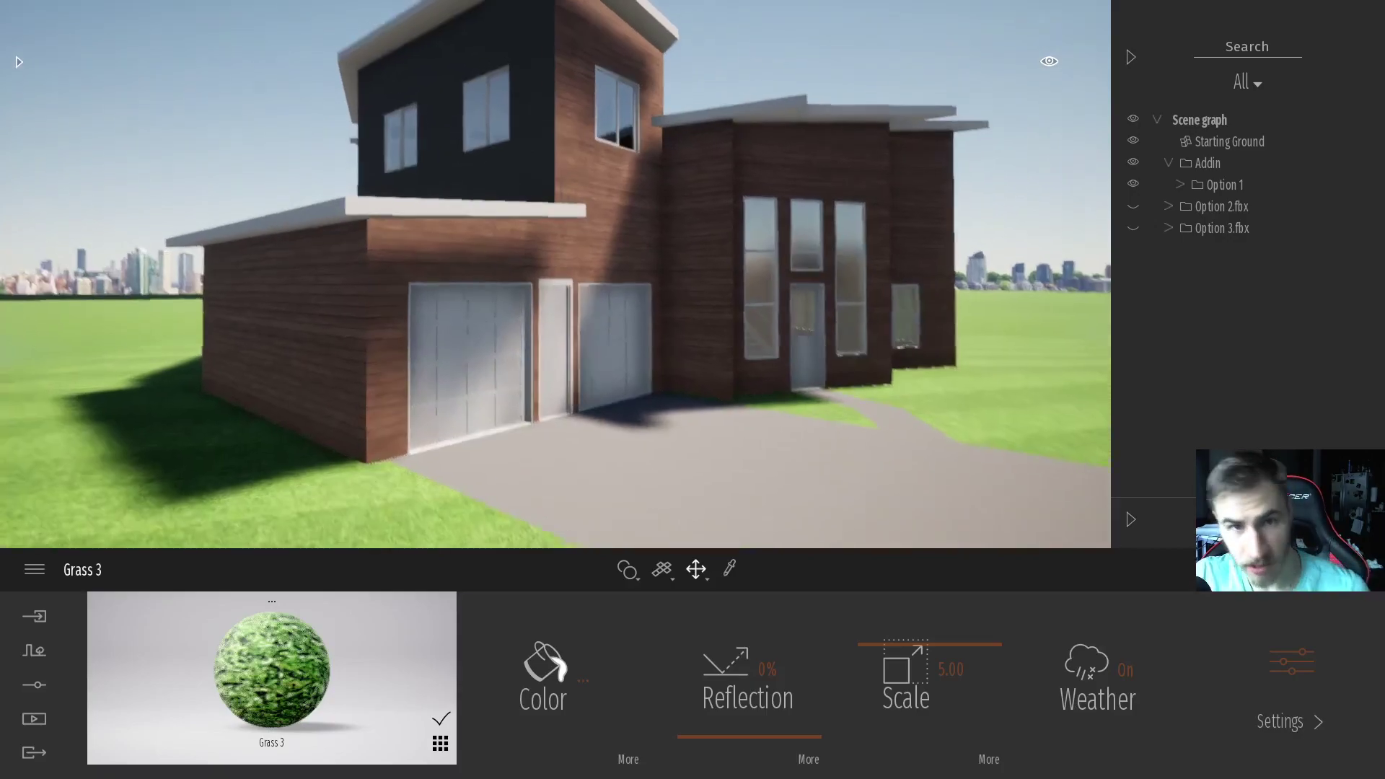
Step: Hide the Option 1 house and show the Option 2.fbx house instead
{"action": "left_click", "coordinate": [1134, 186]}
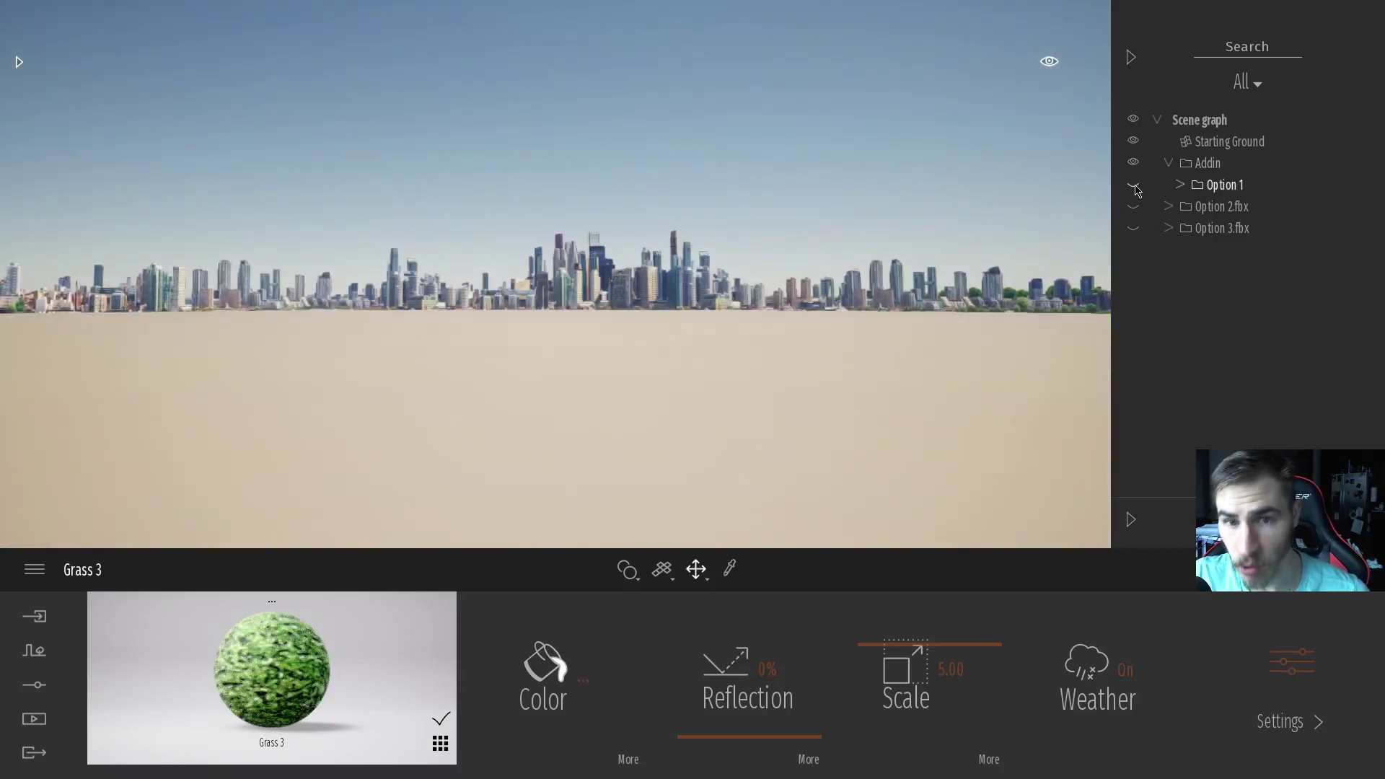
{"action": "left_click", "coordinate": [1133, 207]}
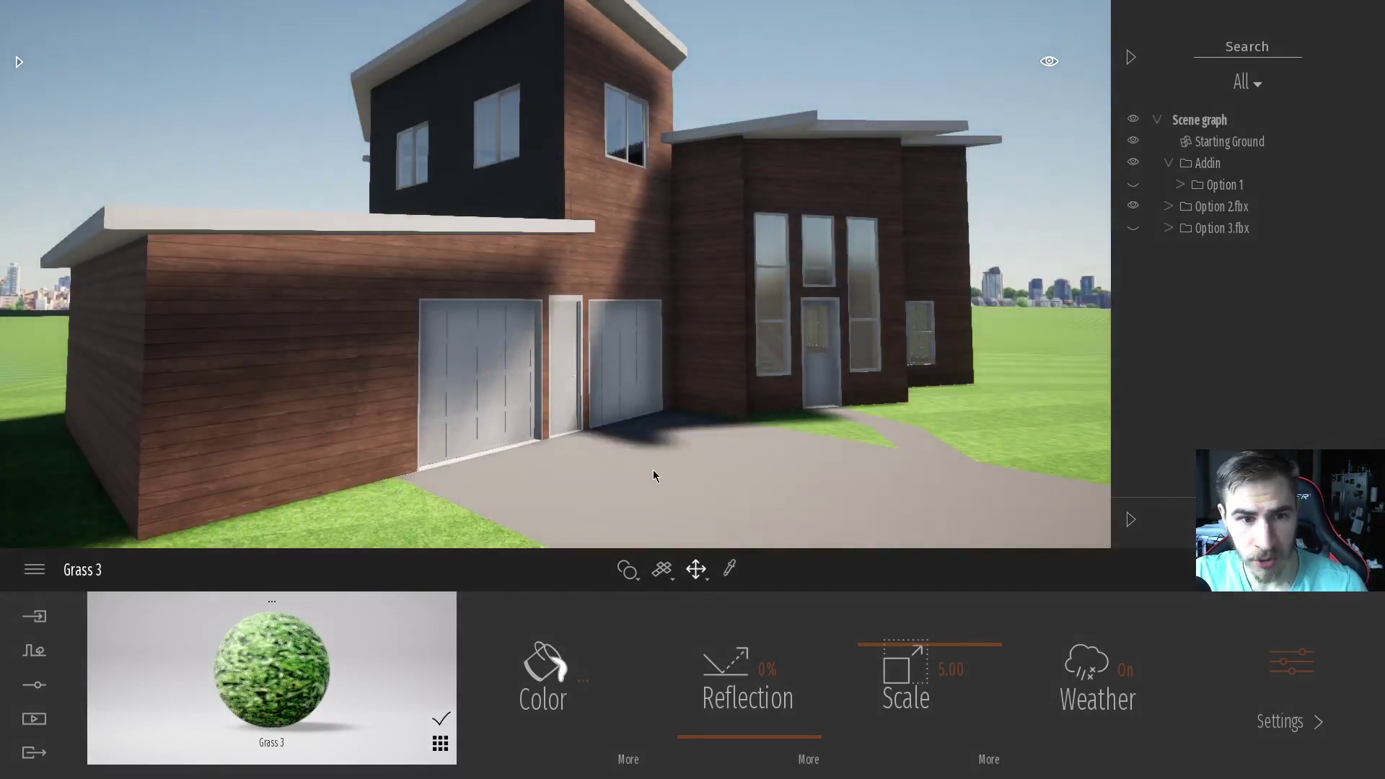
{"action": "scroll", "coordinate": [656, 422], "scroll_direction": "down", "scroll_amount": 6}
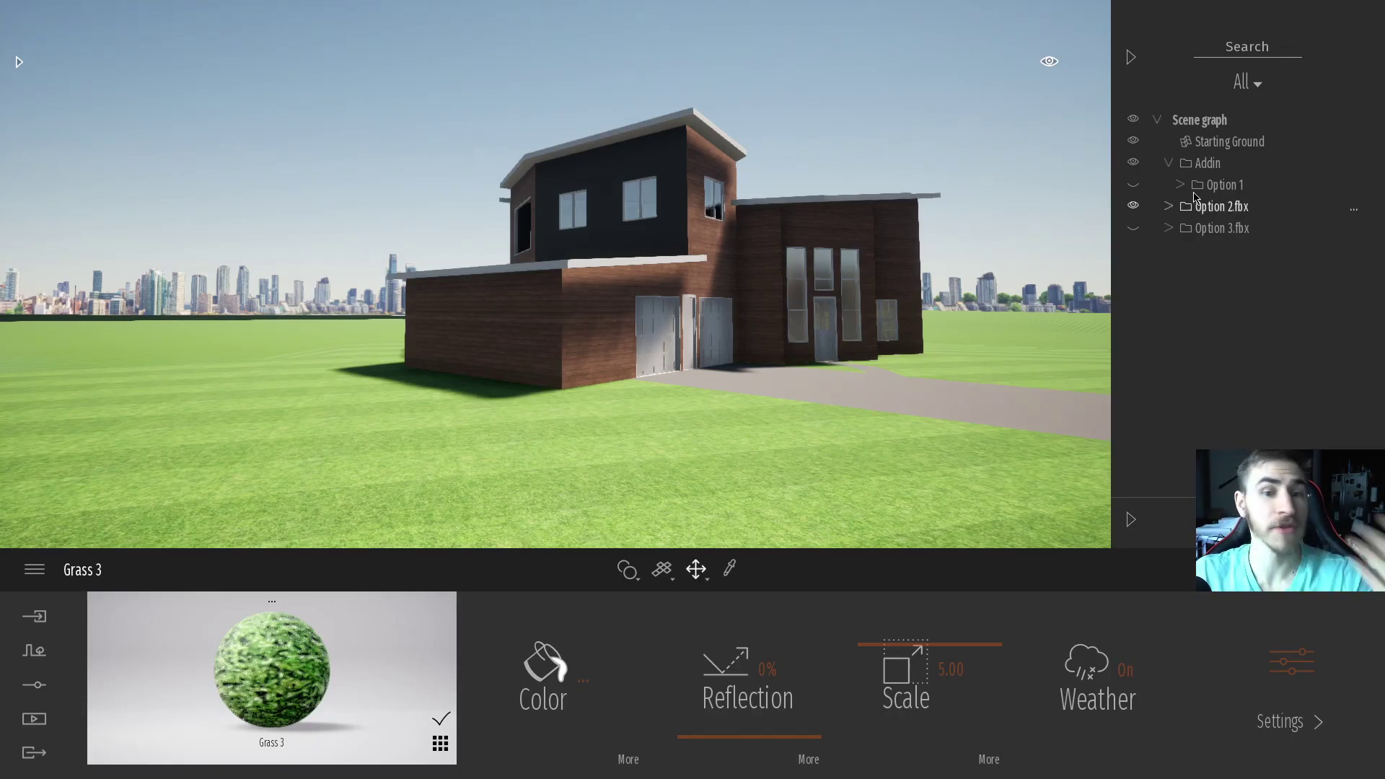
Step: Swap to the Option 3.fbx model, then hide Option 2.fbx and Option 3.fbx again
{"action": "left_click", "coordinate": [1134, 207]}
{"action": "left_click", "coordinate": [1135, 230]}
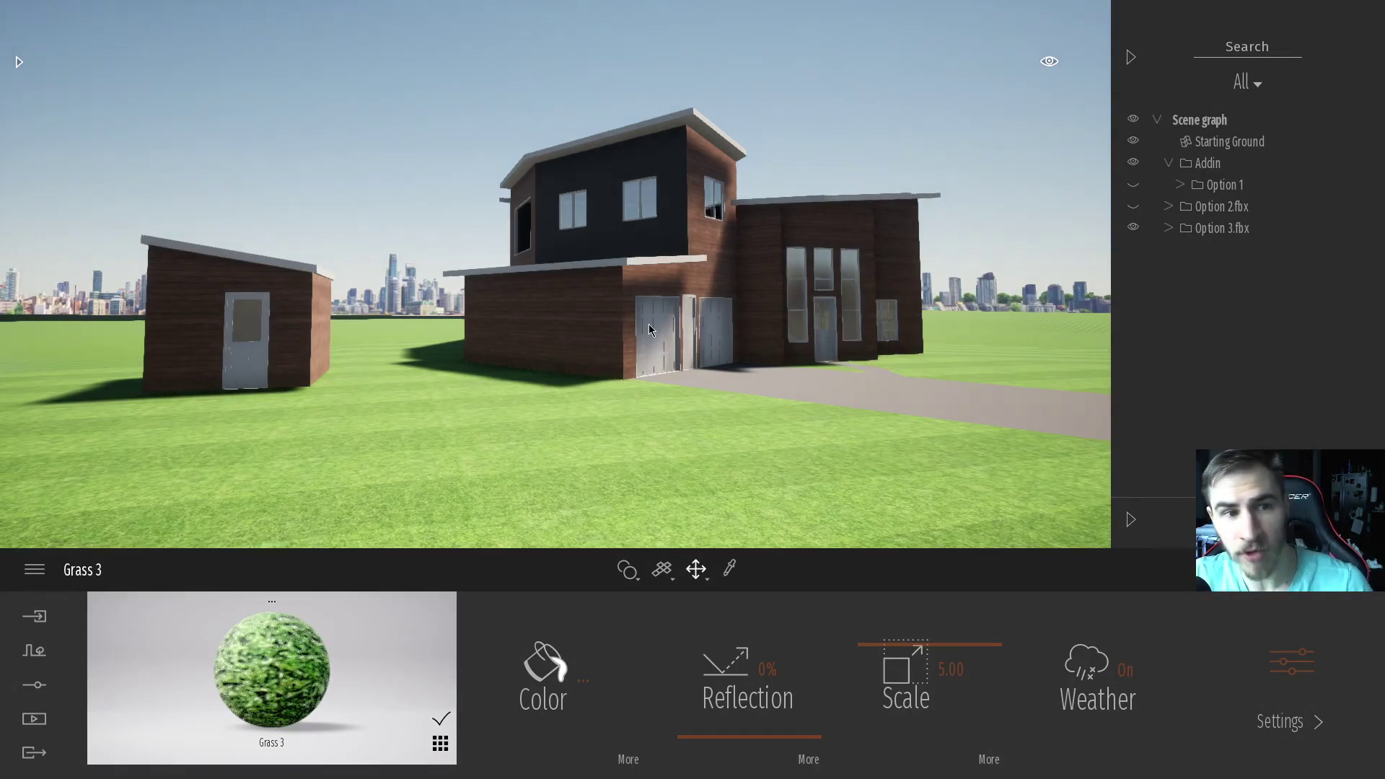
{"action": "key", "text": "w"}
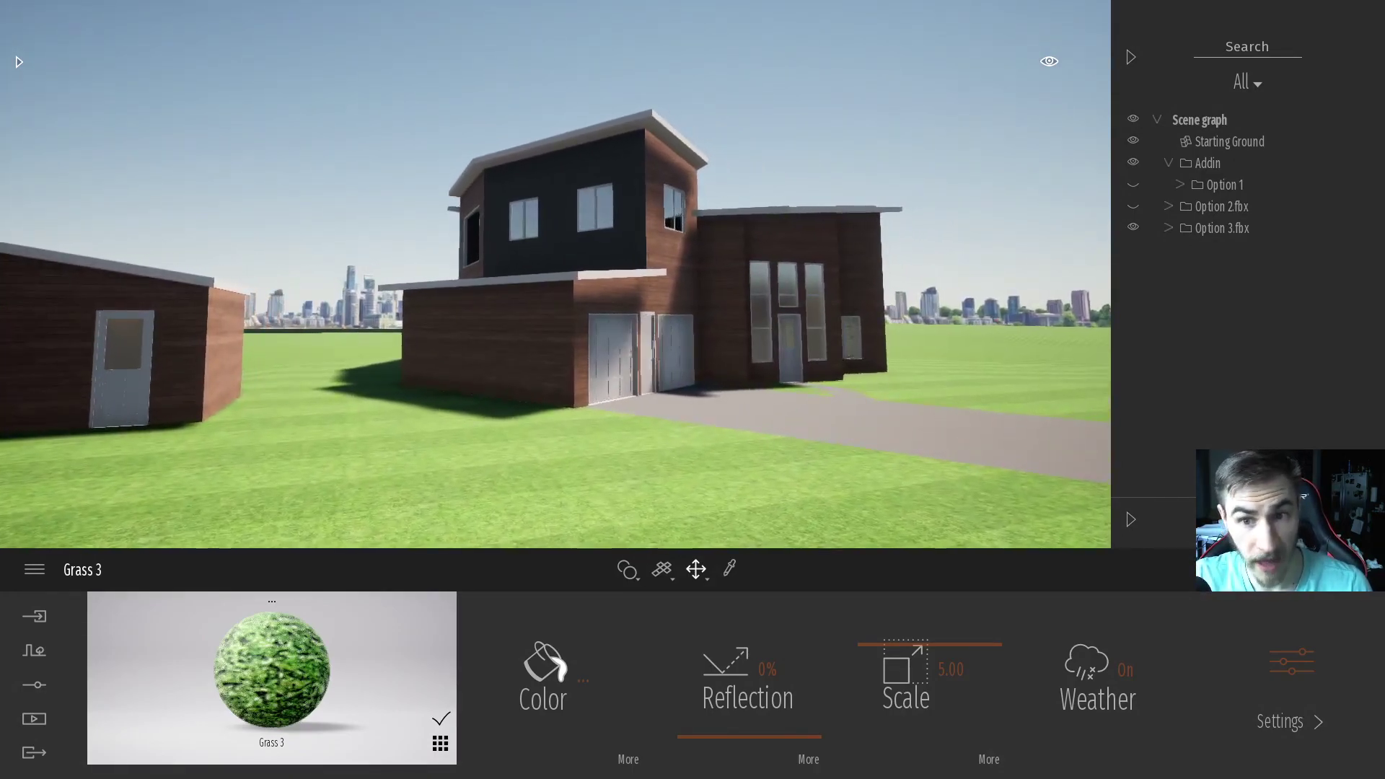
{"action": "left_click", "coordinate": [1134, 207]}
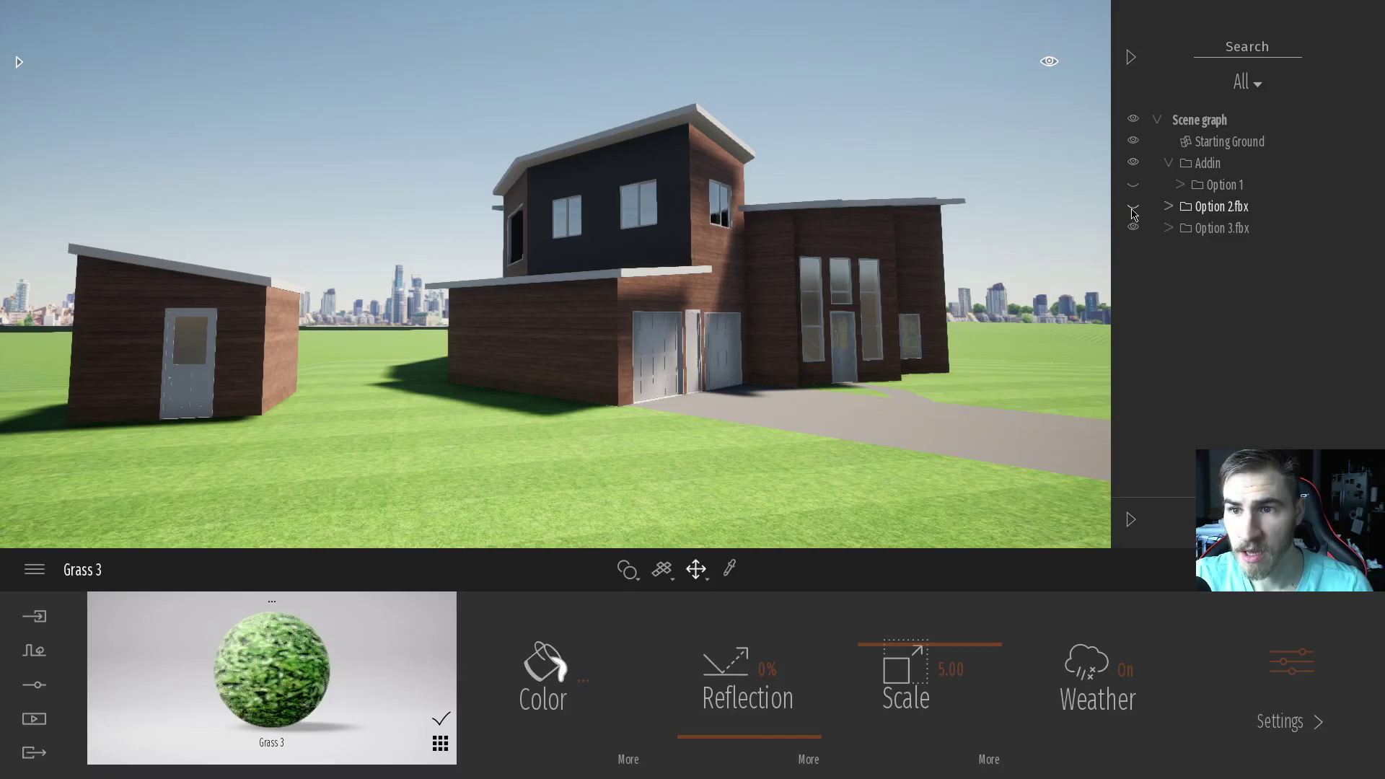
{"action": "left_click", "coordinate": [1134, 206]}
{"action": "left_click", "coordinate": [1134, 228]}
{"action": "key", "text": "a"}
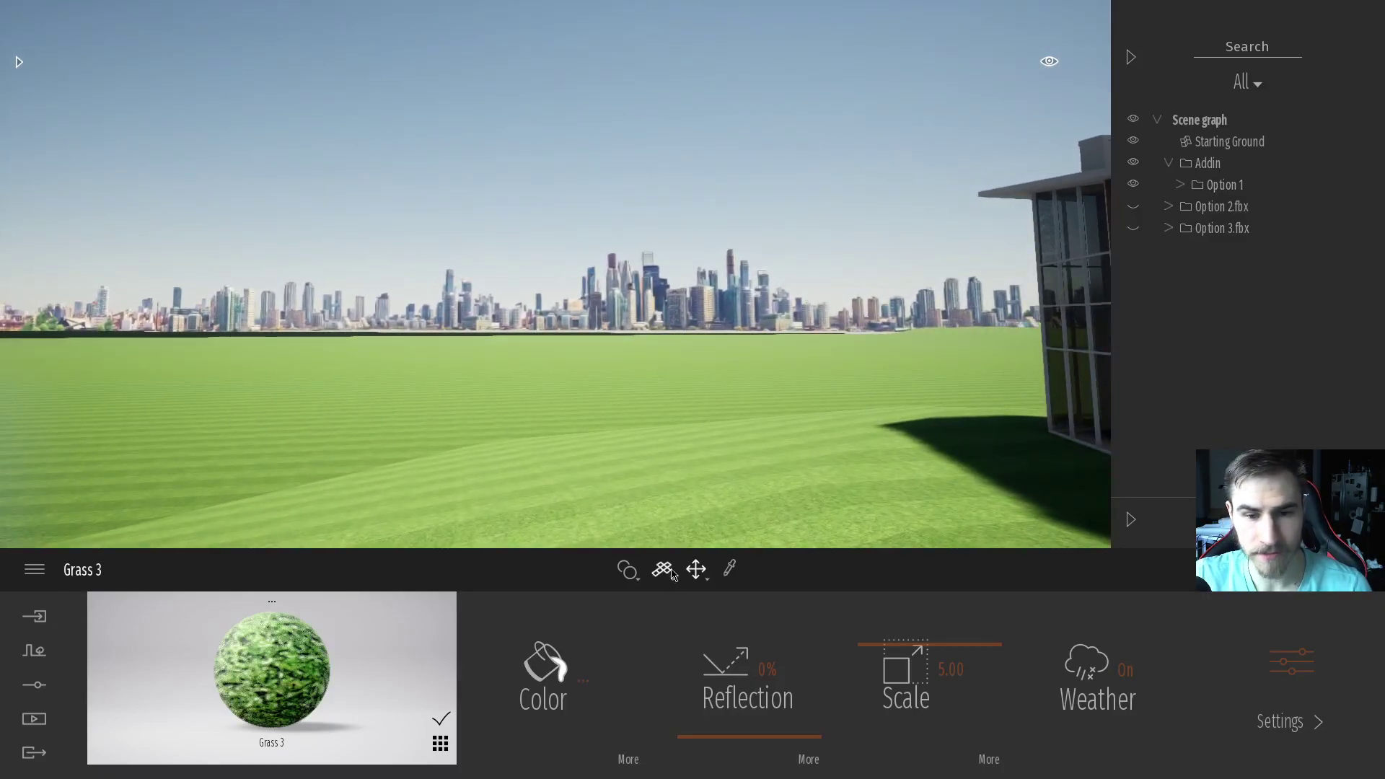
Step: Switch to whole-object material mode and drop Lake 02 water onto the ground
{"action": "left_click", "coordinate": [628, 570]}
{"action": "left_click", "coordinate": [633, 539]}
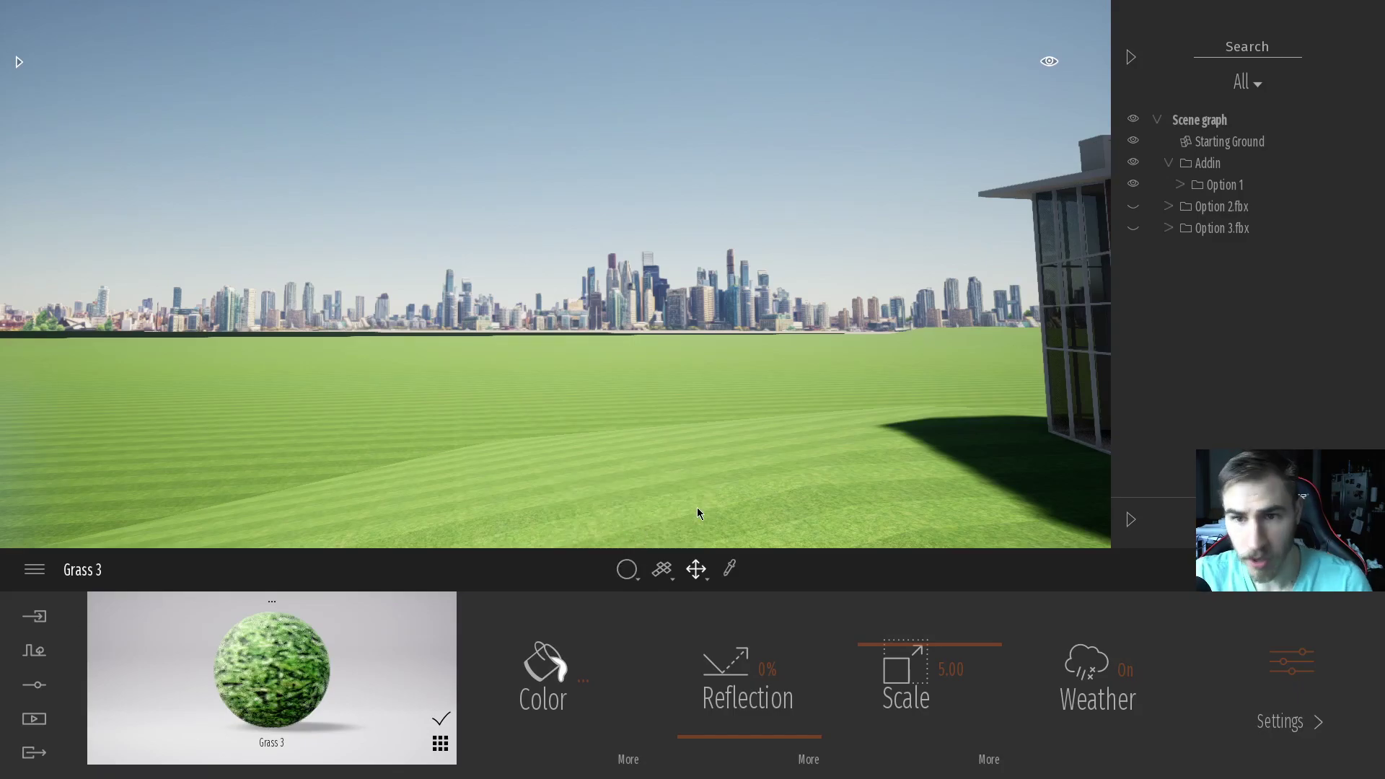
{"action": "left_click", "coordinate": [18, 63]}
{"action": "left_click", "coordinate": [28, 82]}
{"action": "left_click", "coordinate": [28, 81]}
{"action": "scroll", "coordinate": [108, 359], "scroll_direction": "down", "scroll_amount": 10}
{"action": "left_click", "coordinate": [76, 393]}
{"action": "left_click_drag", "start_coordinate": [238, 359], "coordinate": [596, 393]}
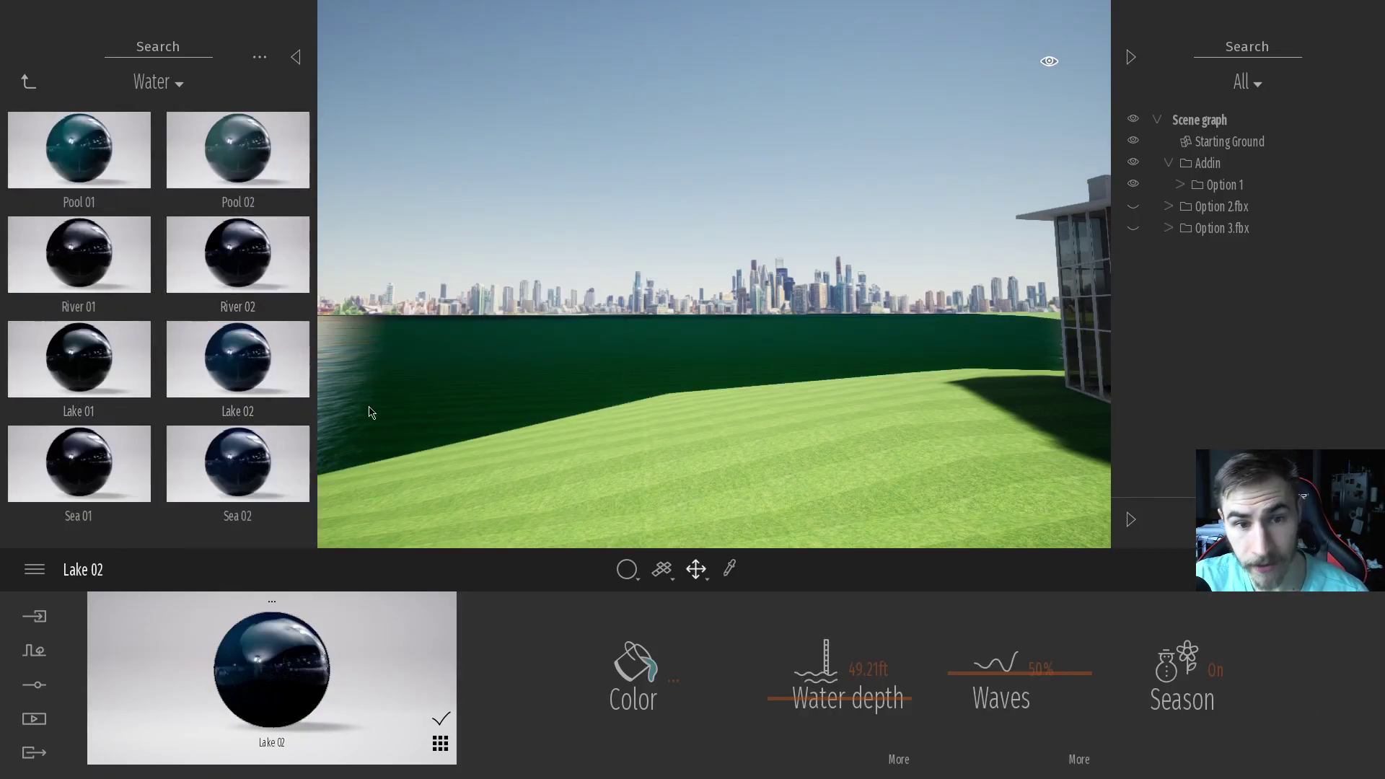
Step: Briefly view Option 2.fbx, restore replace-matching-materials mode, then show only Option 1
{"action": "right_click_drag", "start_coordinate": [382, 417], "coordinate": [560, 430]}
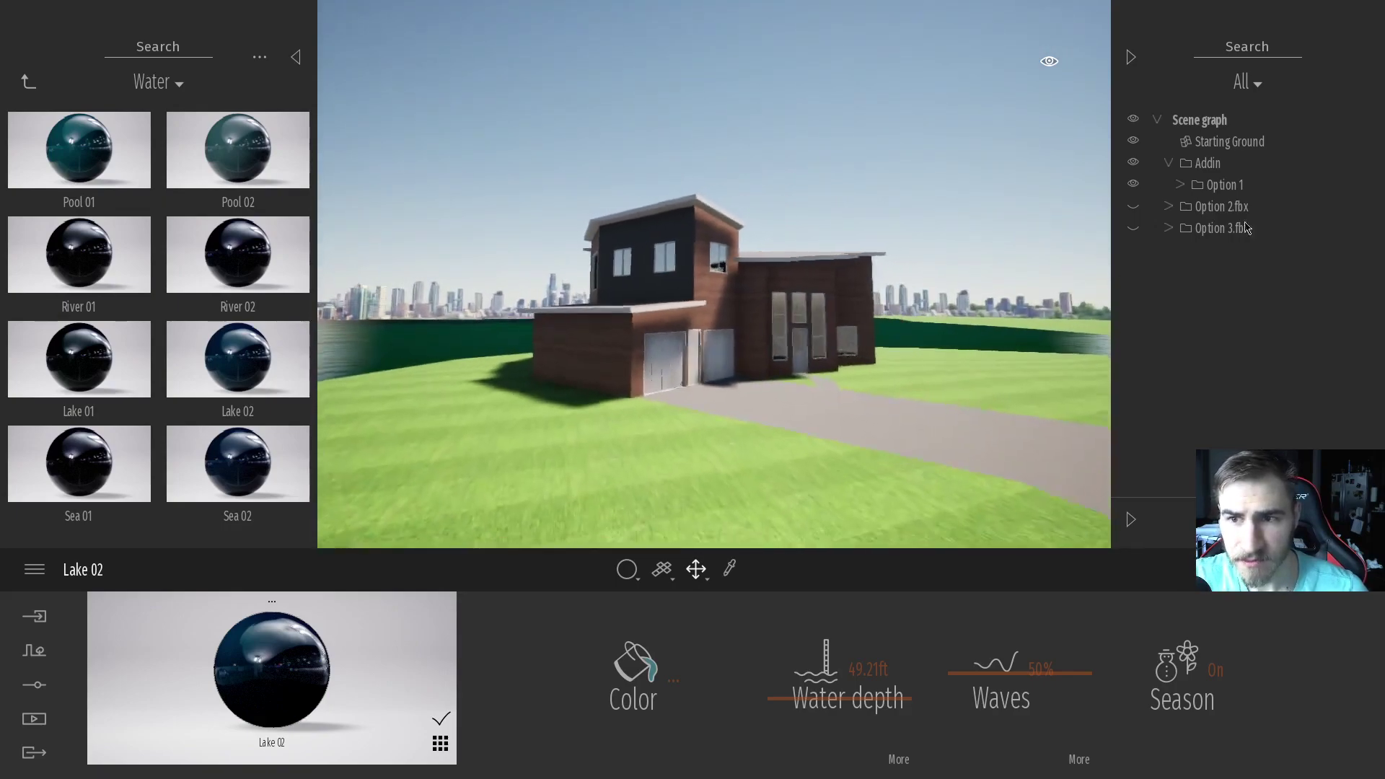
{"action": "left_click", "coordinate": [1133, 206]}
{"action": "left_click", "coordinate": [1134, 184]}
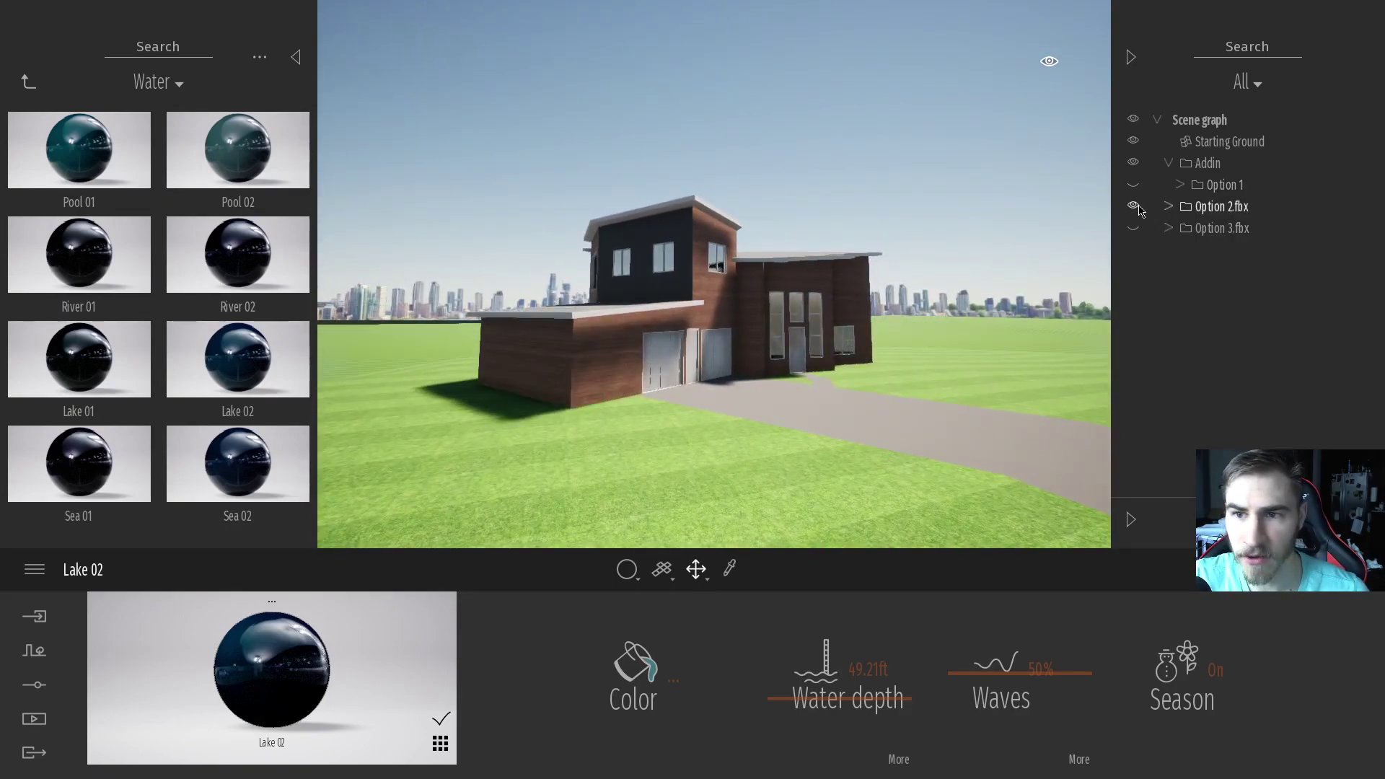
{"action": "right_click_drag", "start_coordinate": [516, 412], "coordinate": [575, 492]}
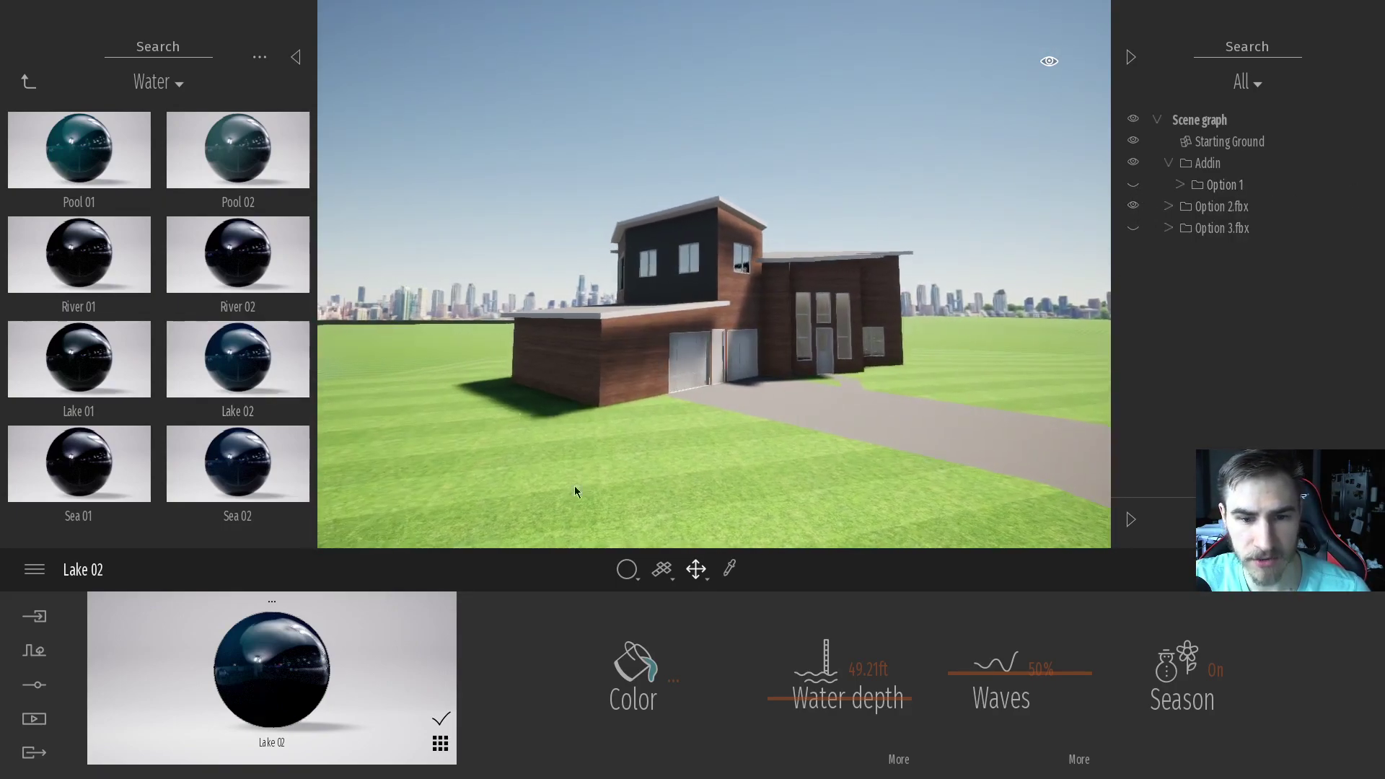
{"action": "left_click", "coordinate": [631, 580]}
{"action": "left_click", "coordinate": [610, 501]}
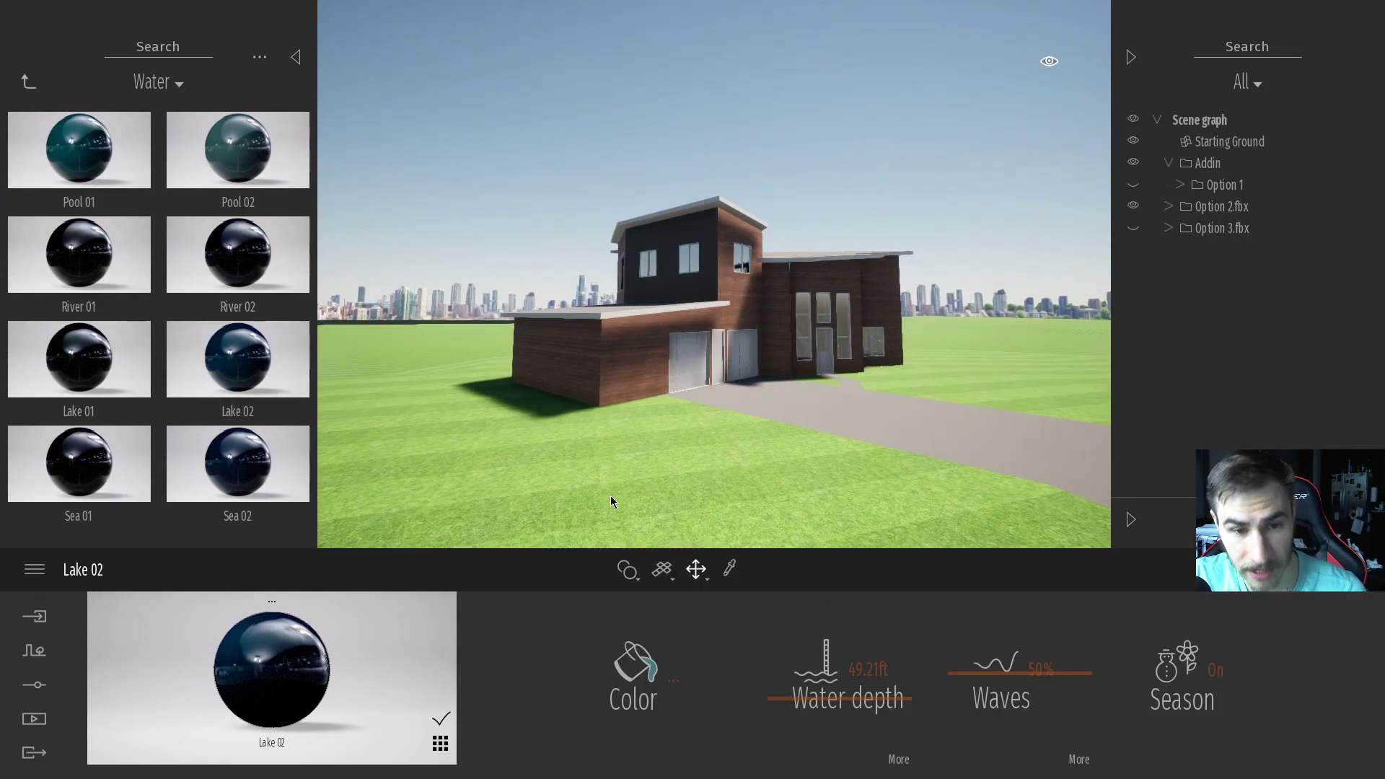
{"action": "mouse_move", "coordinate": [99, 371]}
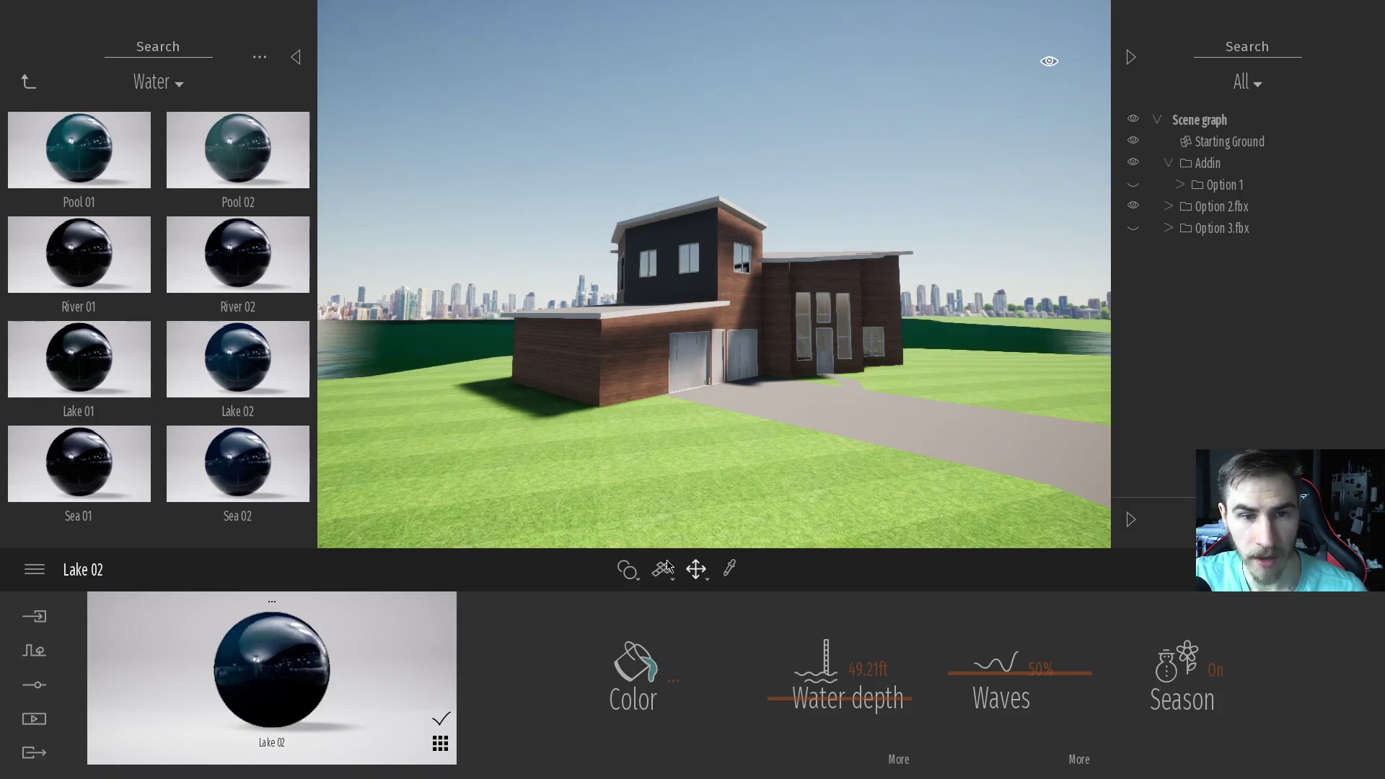
{"action": "left_click", "coordinate": [1133, 184]}
{"action": "left_click", "coordinate": [1134, 205]}
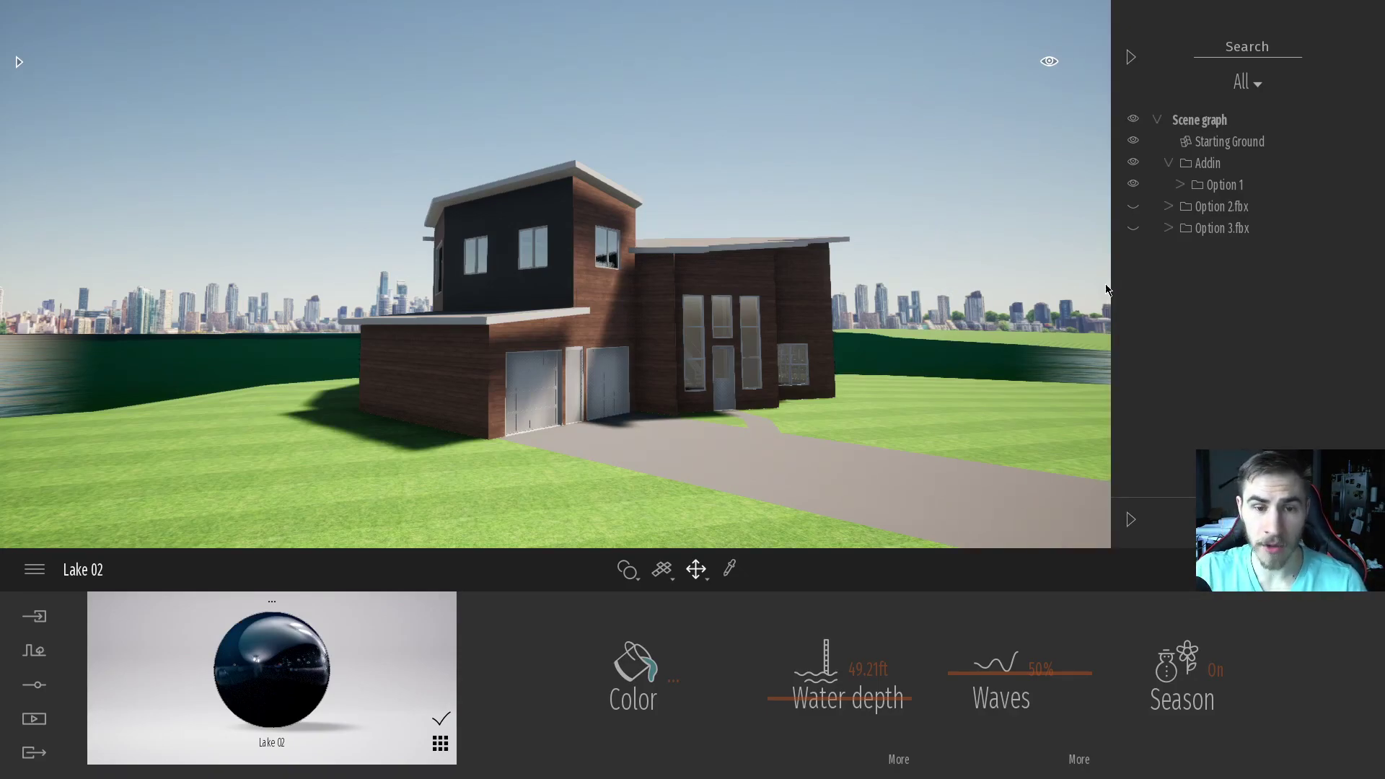
{"action": "scroll", "coordinate": [857, 283], "scroll_direction": "up", "scroll_amount": 5}
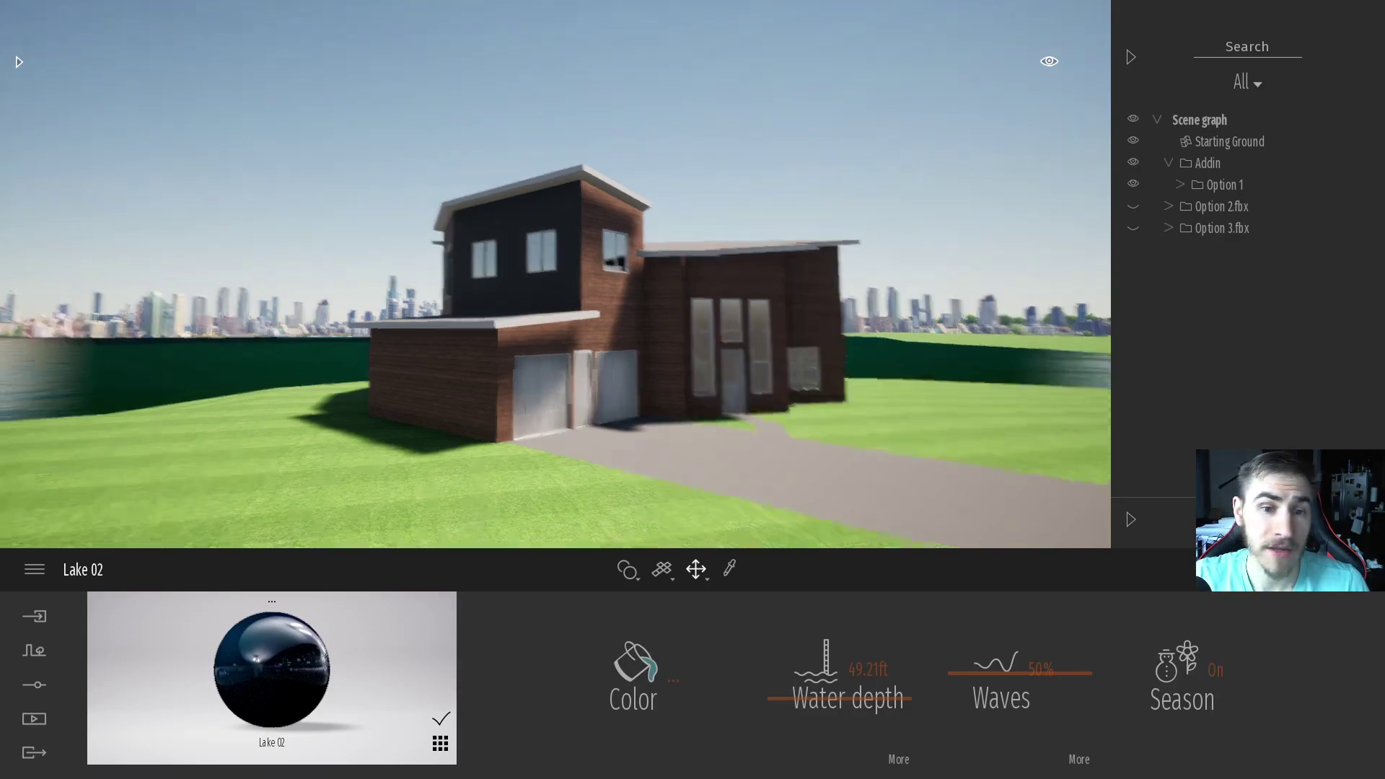
{"action": "scroll", "coordinate": [640, 430], "scroll_direction": "down", "scroll_amount": 5}
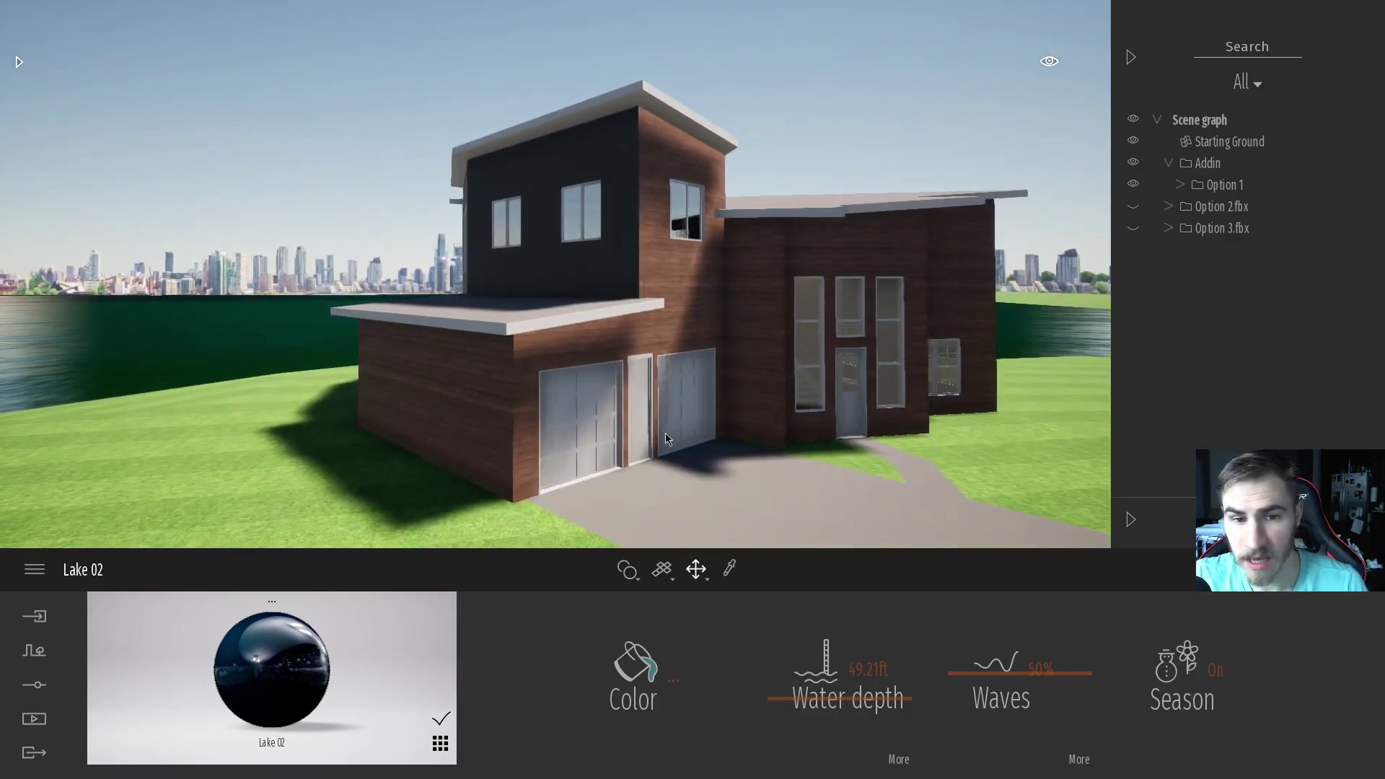
{"action": "scroll", "coordinate": [639, 430], "scroll_direction": "down", "scroll_amount": 3}
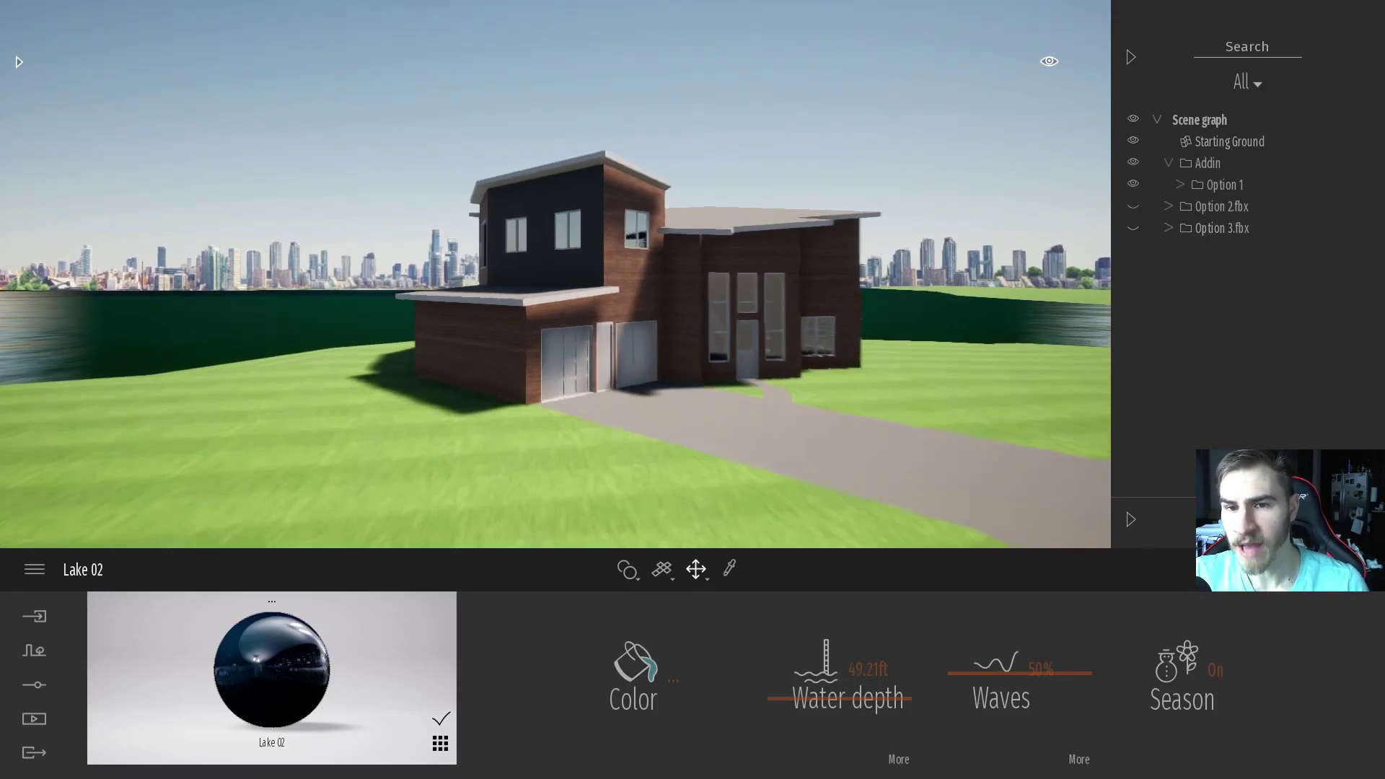
{"action": "scroll", "coordinate": [885, 303], "scroll_direction": "up", "scroll_amount": 3}
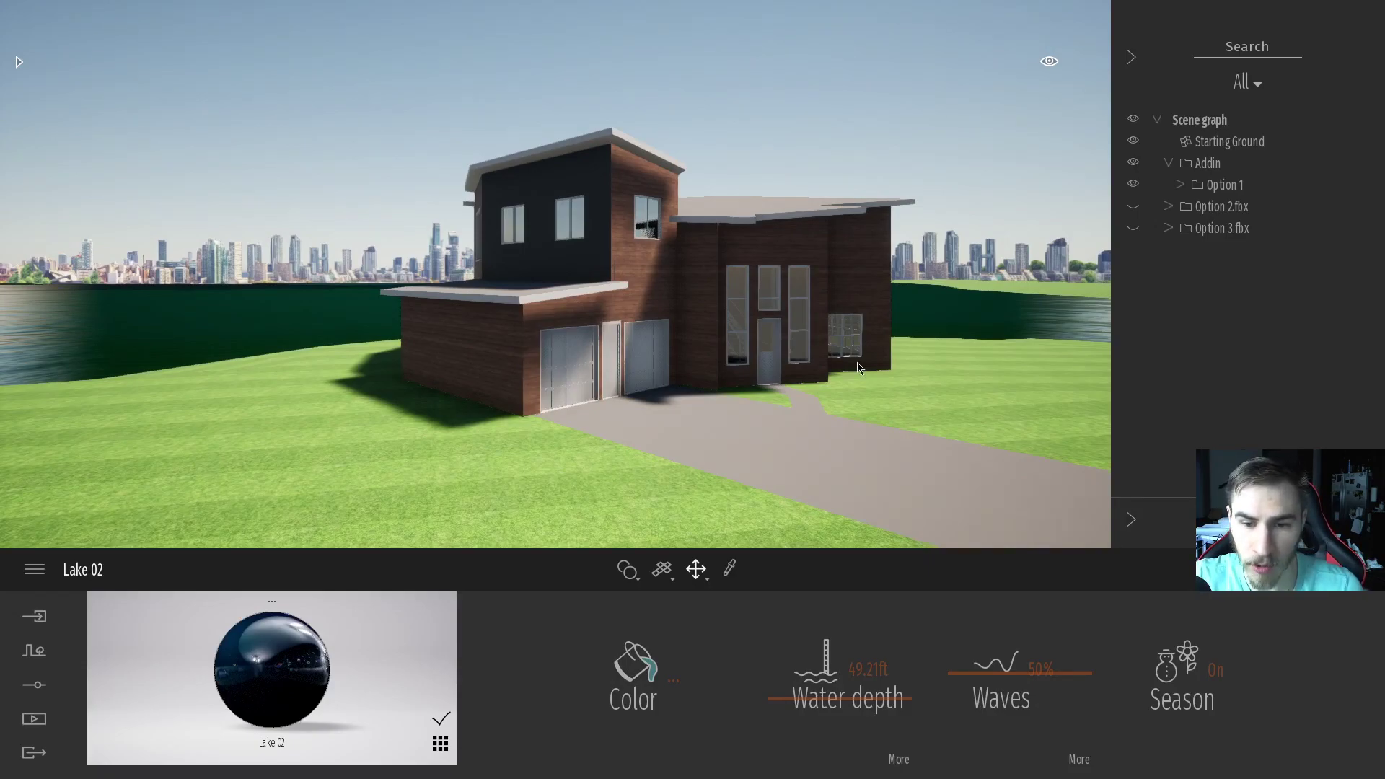
{"action": "scroll", "coordinate": [868, 355], "scroll_direction": "down", "scroll_amount": 3}
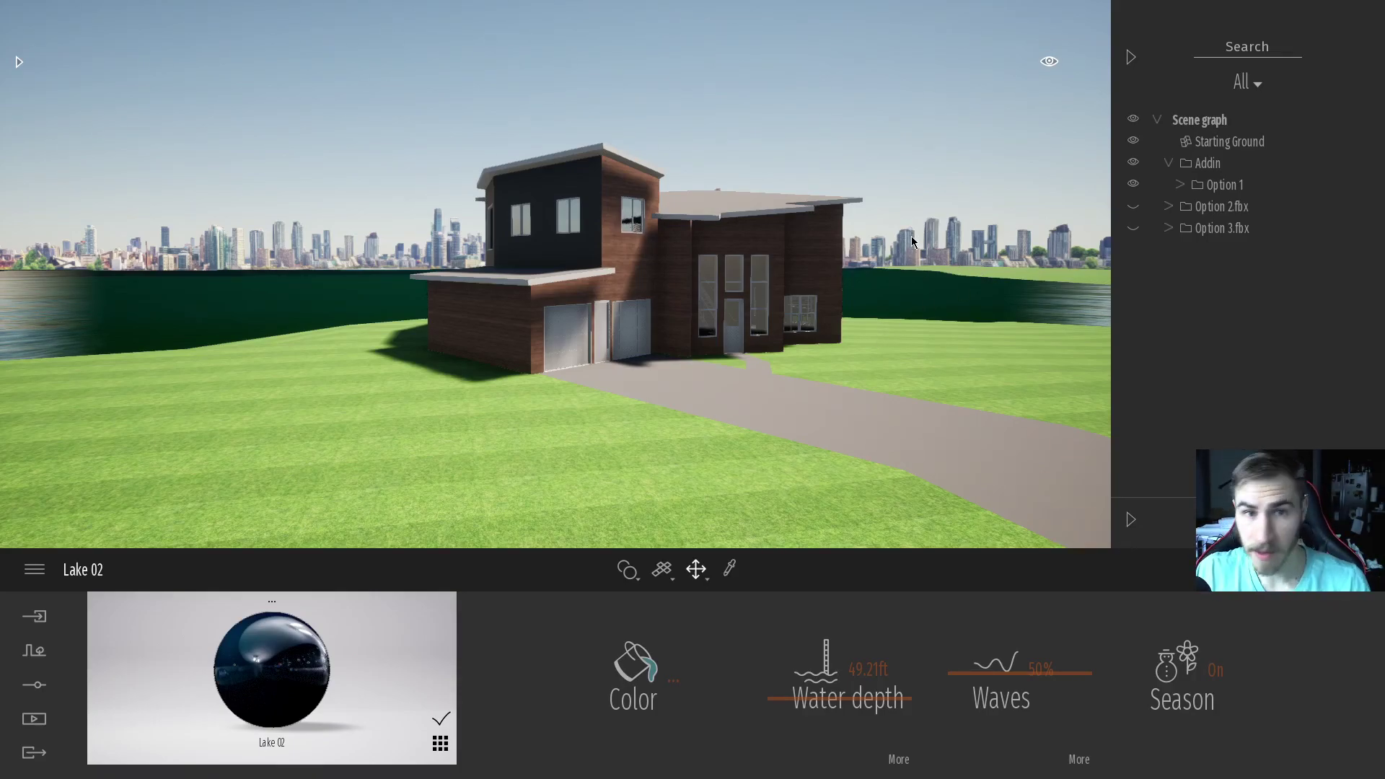
{"action": "scroll", "coordinate": [826, 309], "scroll_direction": "up", "scroll_amount": 3}
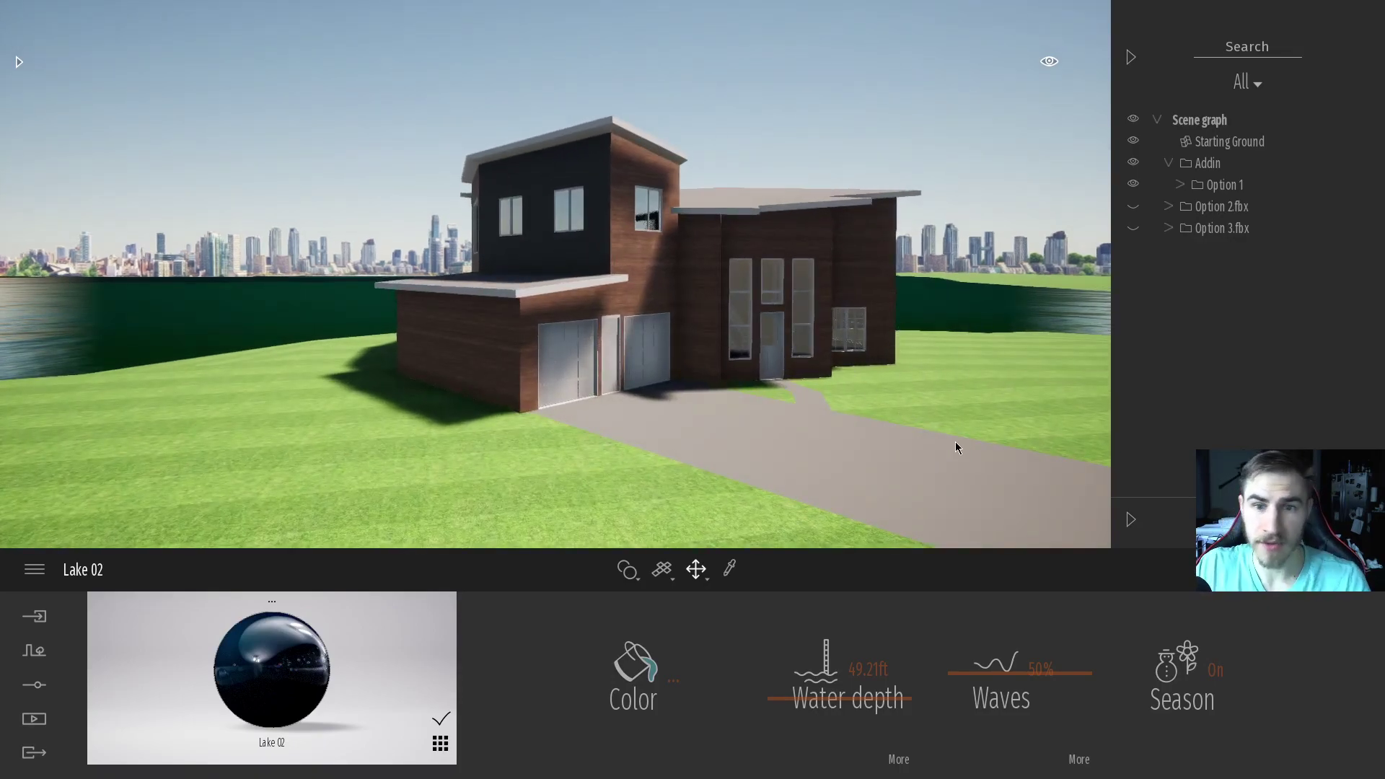
{"action": "left_click", "coordinate": [1134, 185]}
{"action": "left_click", "coordinate": [1133, 206]}
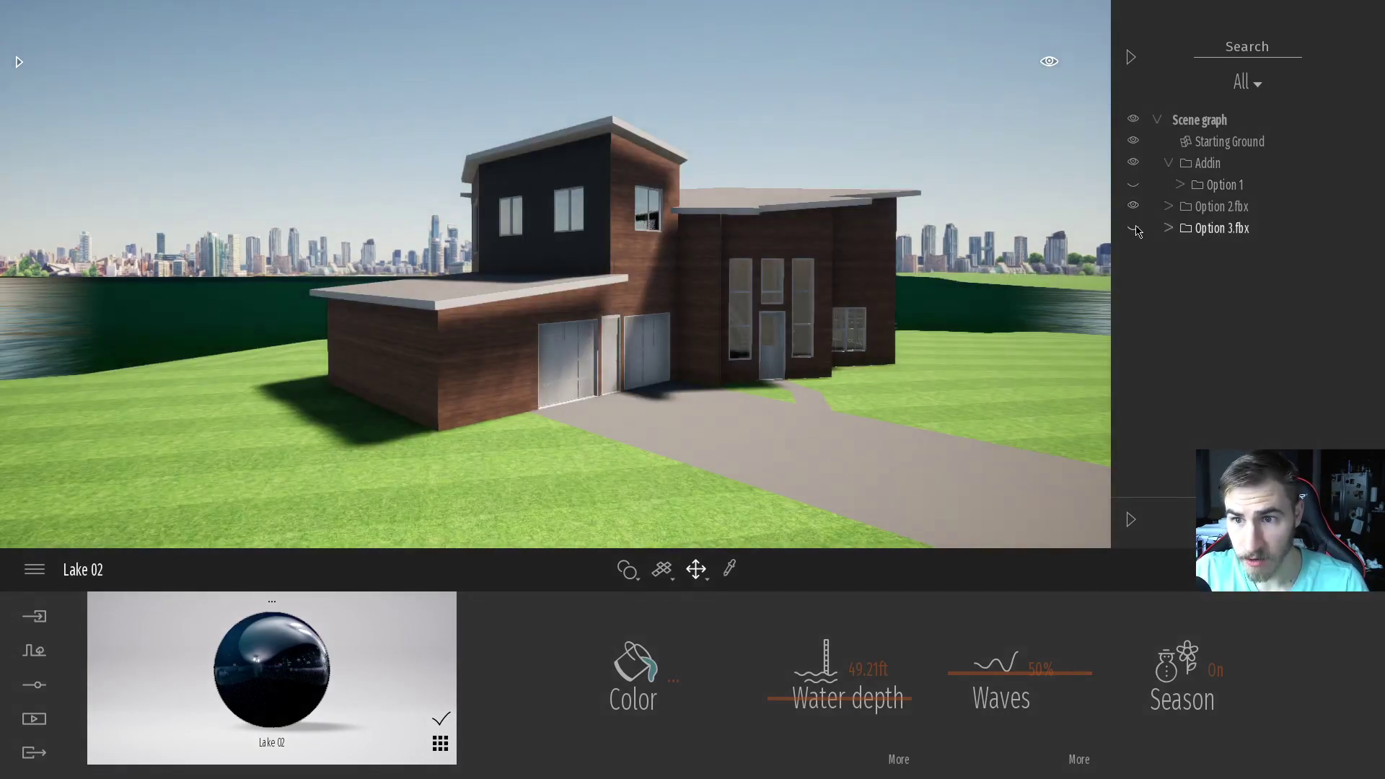
{"action": "left_click", "coordinate": [1133, 228]}
{"action": "left_click", "coordinate": [1134, 228]}
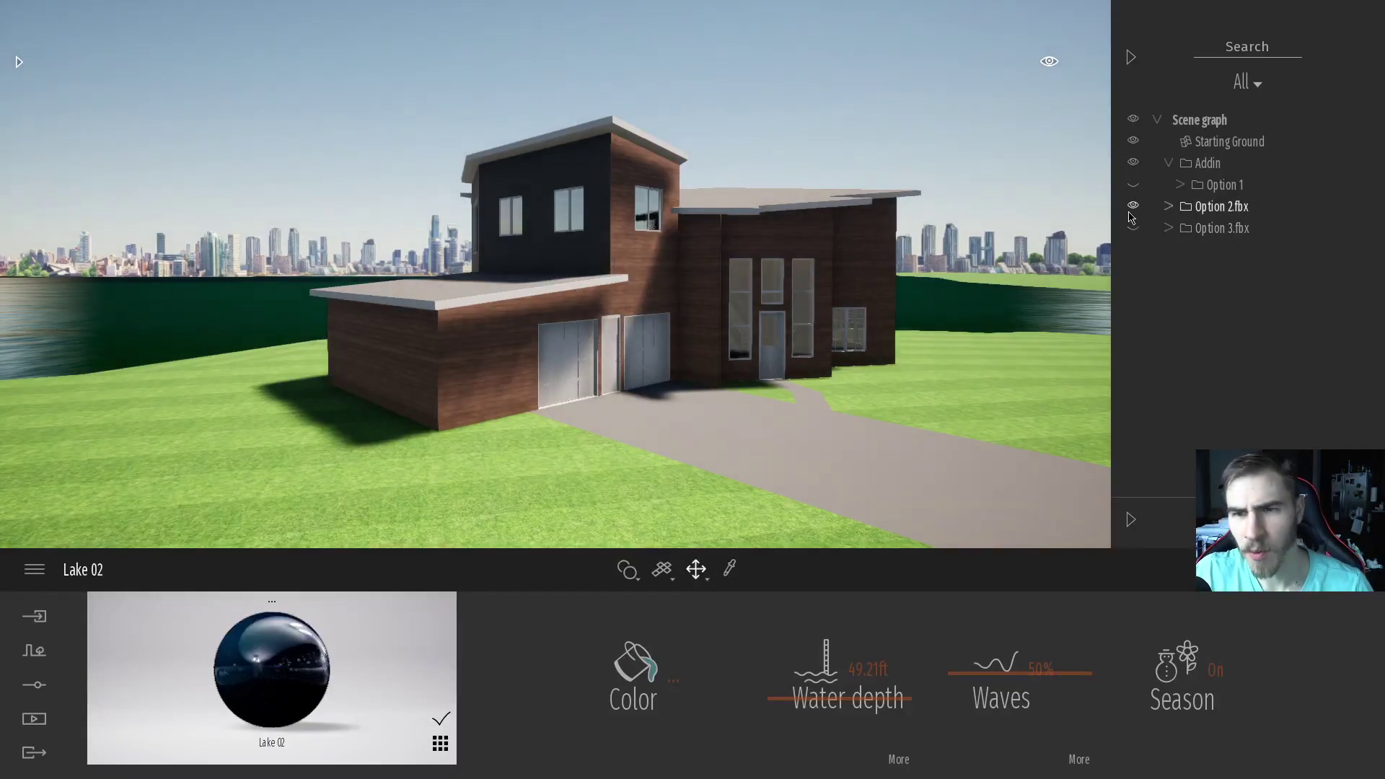
{"action": "left_click", "coordinate": [1133, 210]}
{"action": "left_click", "coordinate": [1133, 184]}
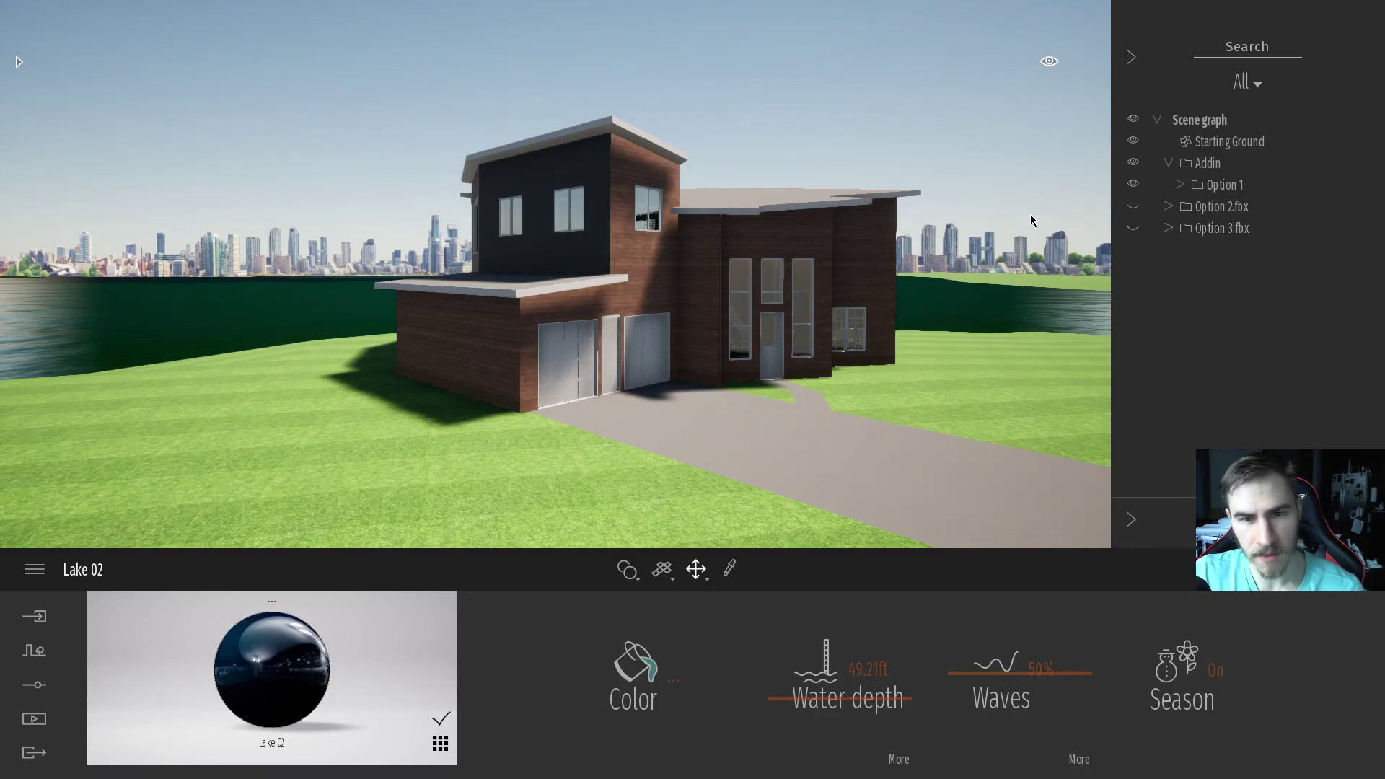
{"action": "scroll", "coordinate": [1031, 215], "scroll_direction": "up", "scroll_amount": 3}
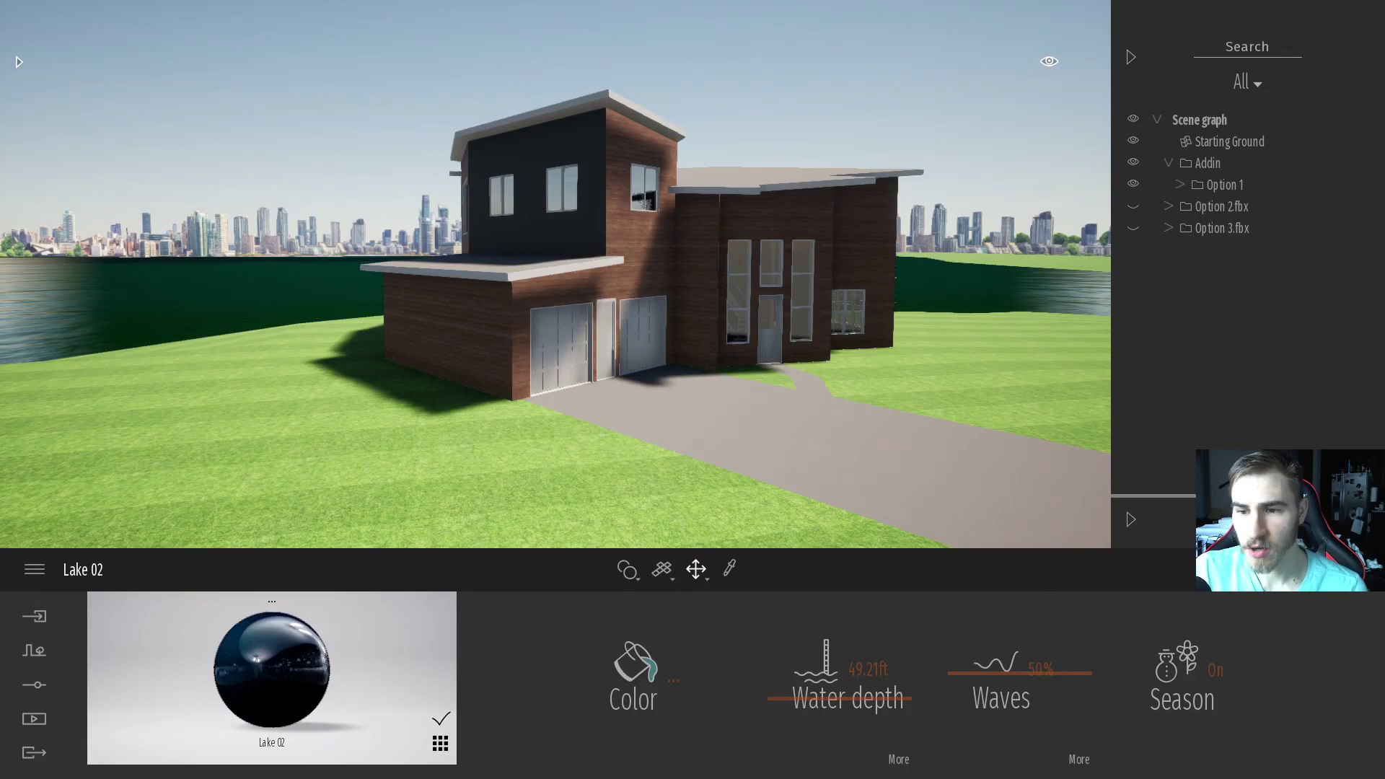
Step: Expand the right-hand panel and switch it to Scene states
{"action": "left_click", "coordinate": [1284, 505]}
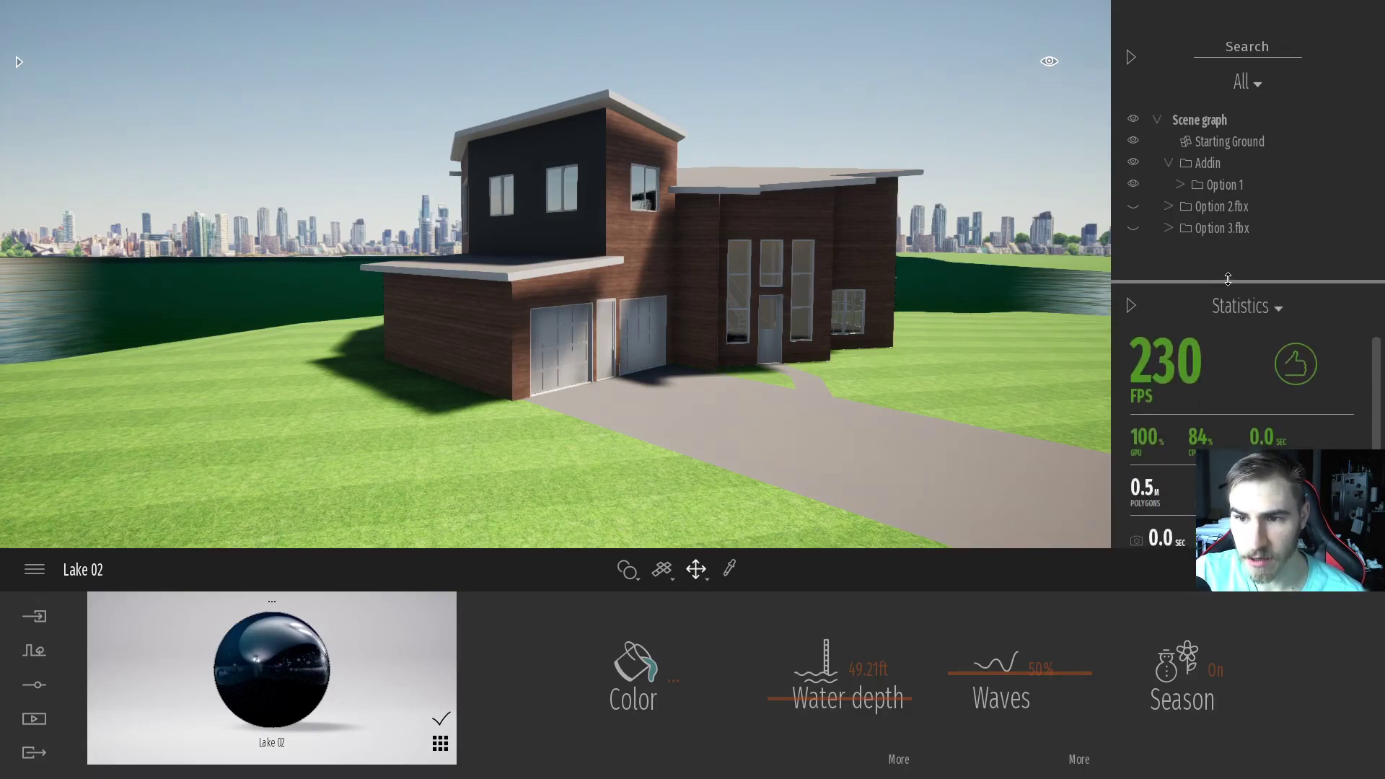
{"action": "left_click", "coordinate": [1282, 303]}
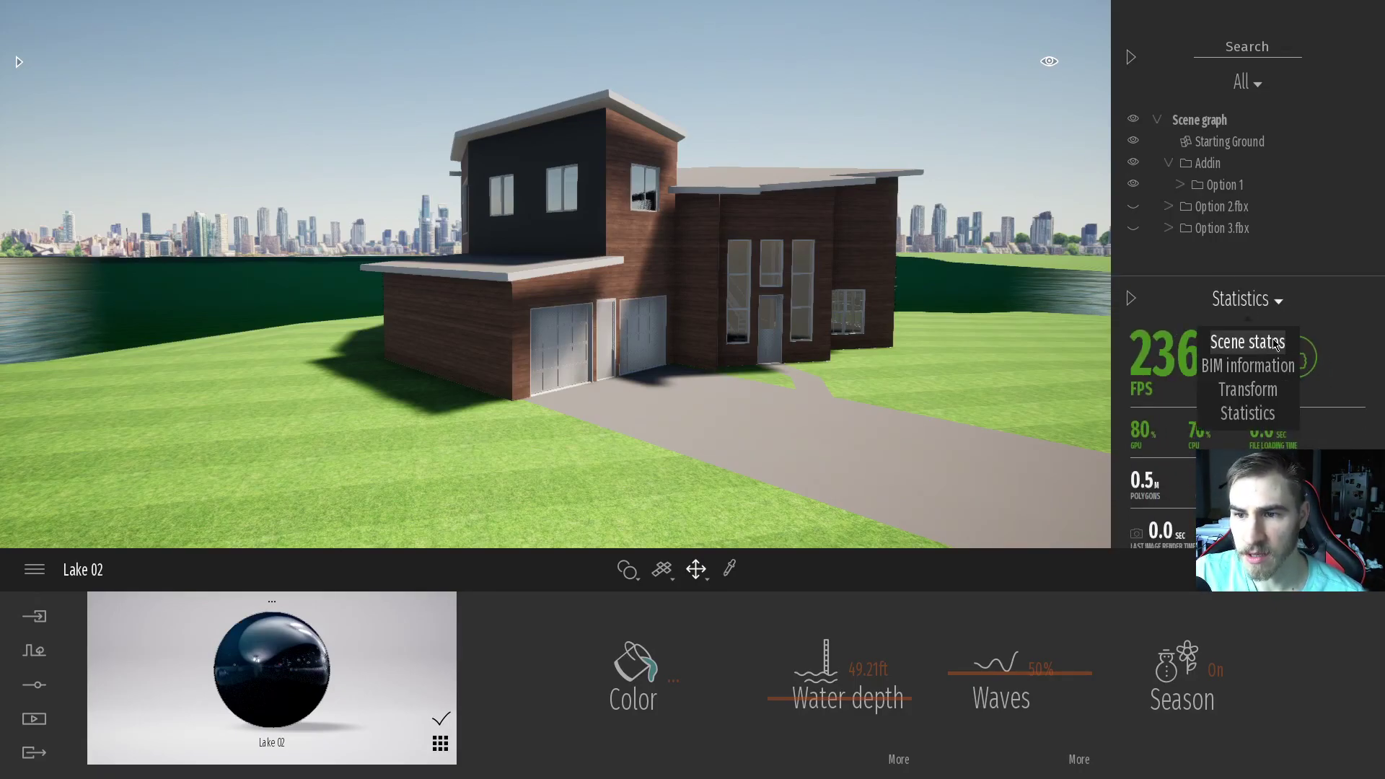
{"action": "left_click", "coordinate": [1246, 337]}
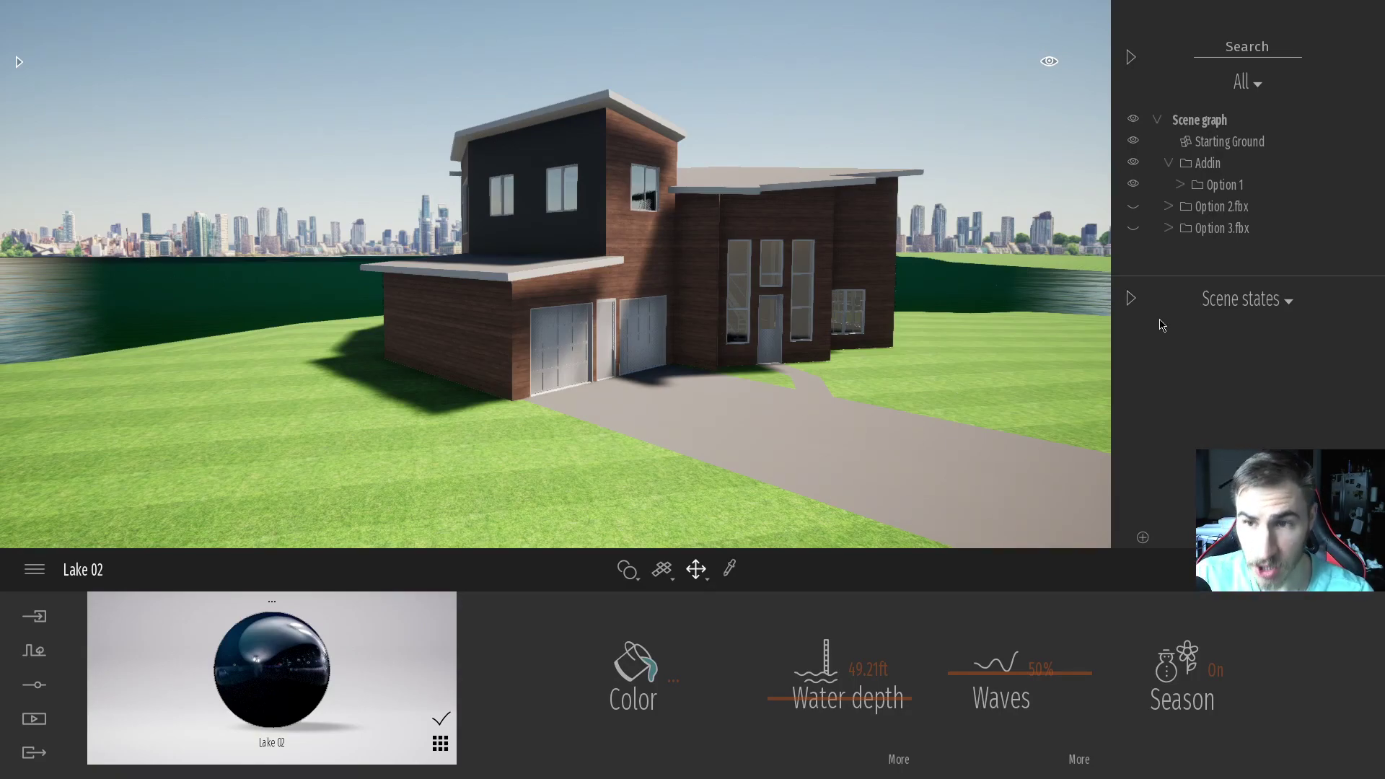
Step: Toggle the Option eye icons, ending with Option 2.fbx and Option 3.fbx hidden
{"action": "left_click", "coordinate": [1133, 184]}
{"action": "left_click", "coordinate": [1133, 206]}
{"action": "left_click", "coordinate": [1134, 207]}
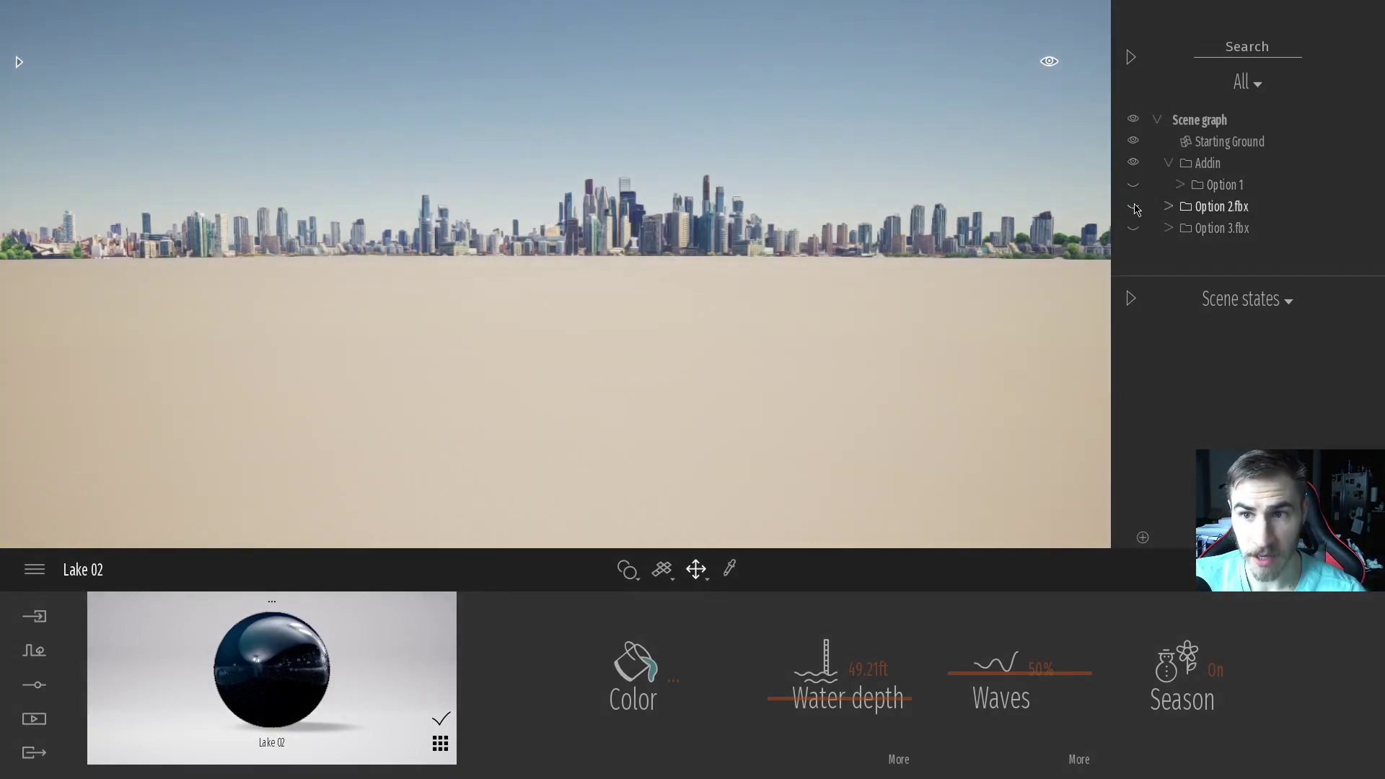
{"action": "left_click", "coordinate": [1135, 207]}
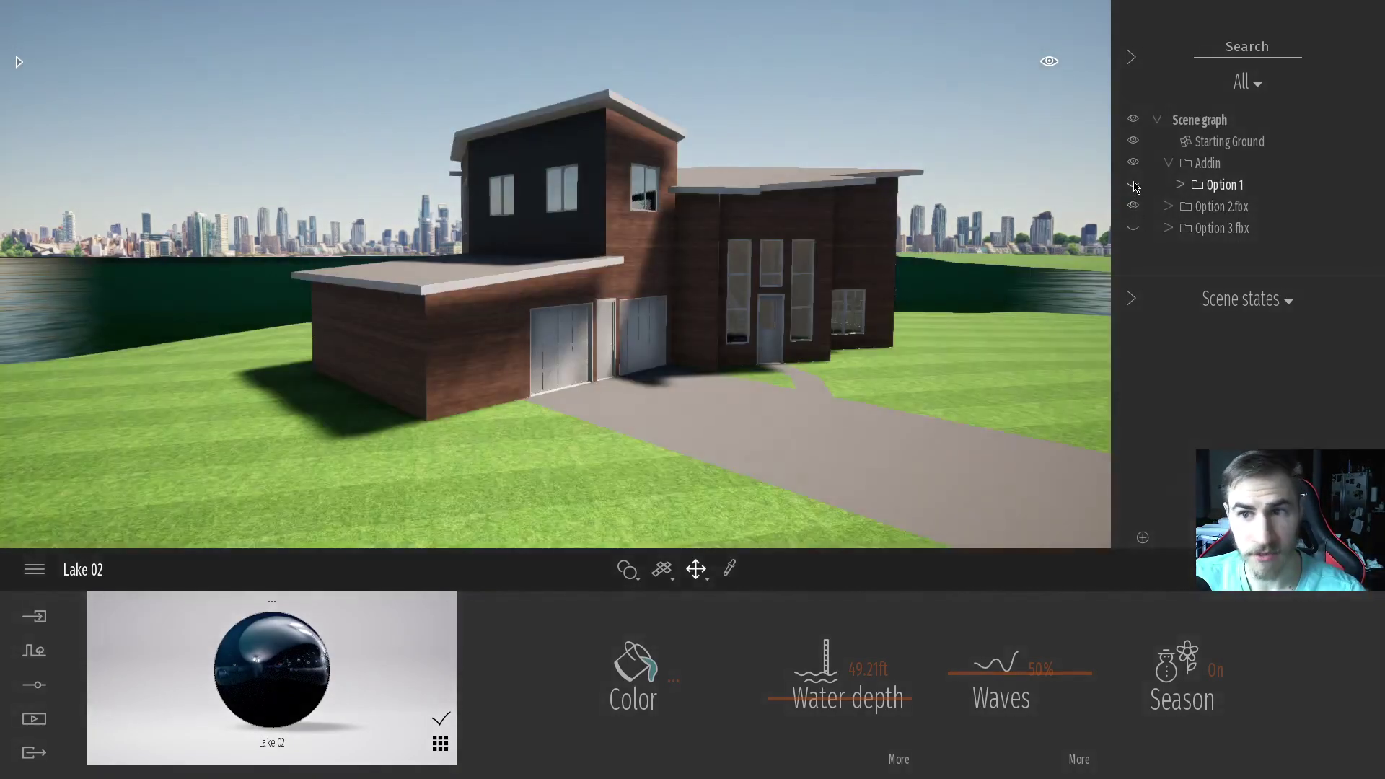
{"action": "left_click", "coordinate": [1133, 227]}
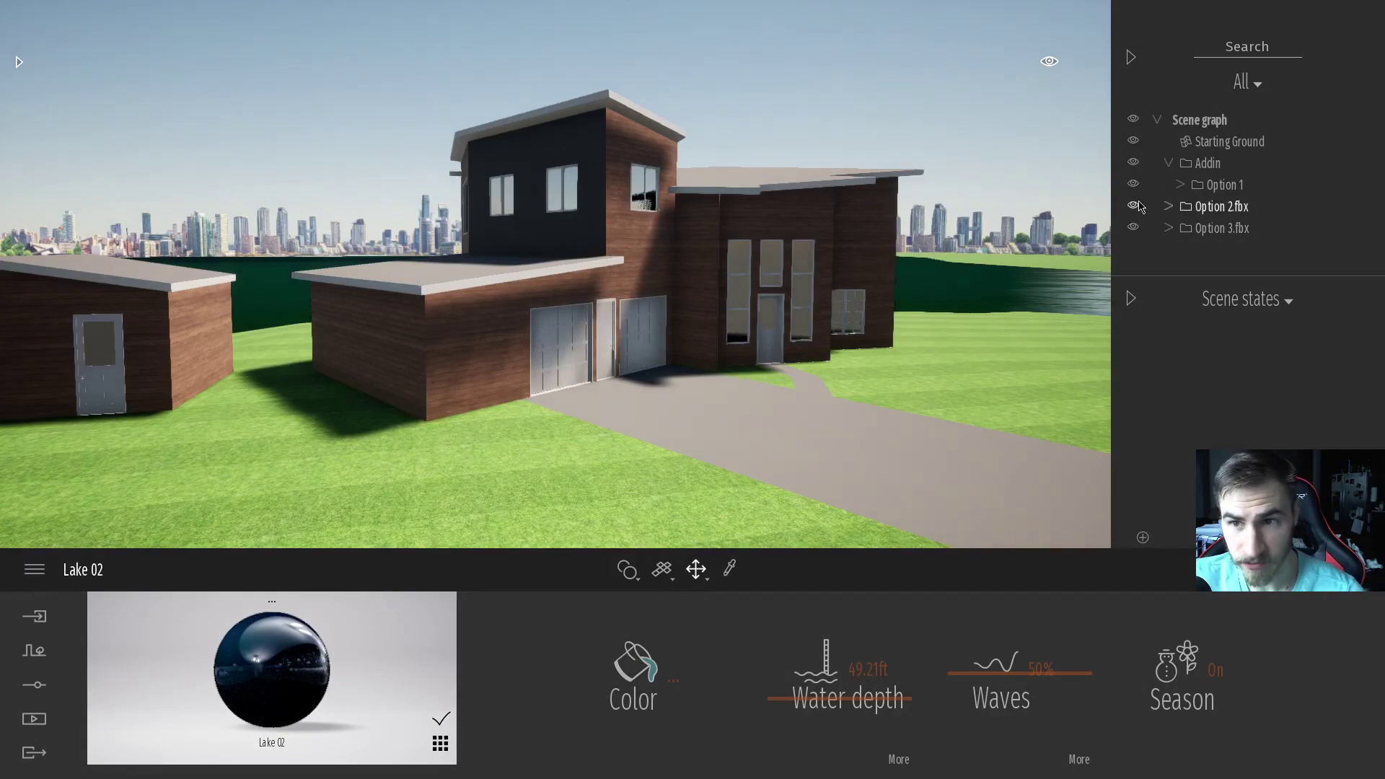
{"action": "left_click", "coordinate": [1134, 206]}
{"action": "left_click", "coordinate": [1134, 228]}
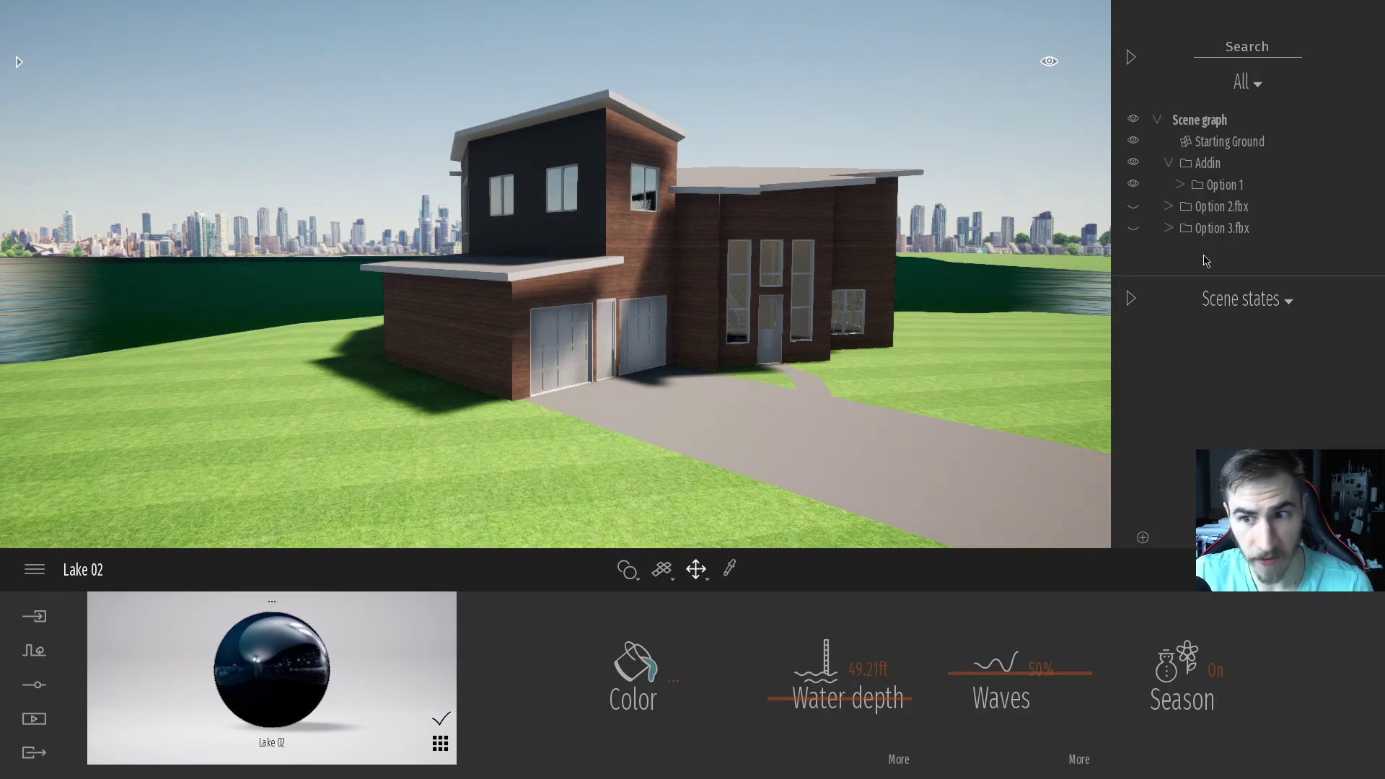
Step: Add three scene states and rename the first one Option 1
{"action": "left_click", "coordinate": [1142, 540]}
{"action": "left_click", "coordinate": [1142, 540]}
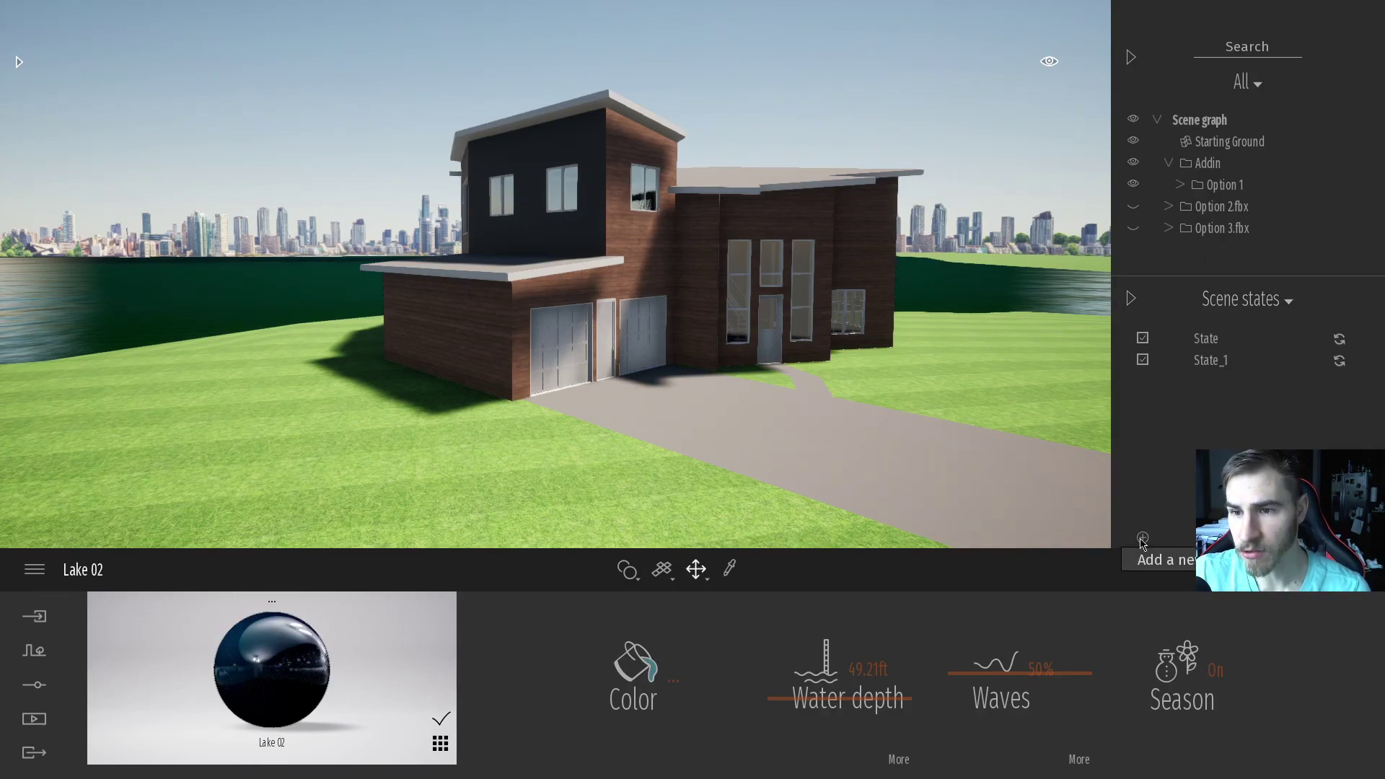
{"action": "left_click", "coordinate": [1143, 539]}
{"action": "left_click", "coordinate": [1359, 339]}
{"action": "left_click", "coordinate": [1334, 380]}
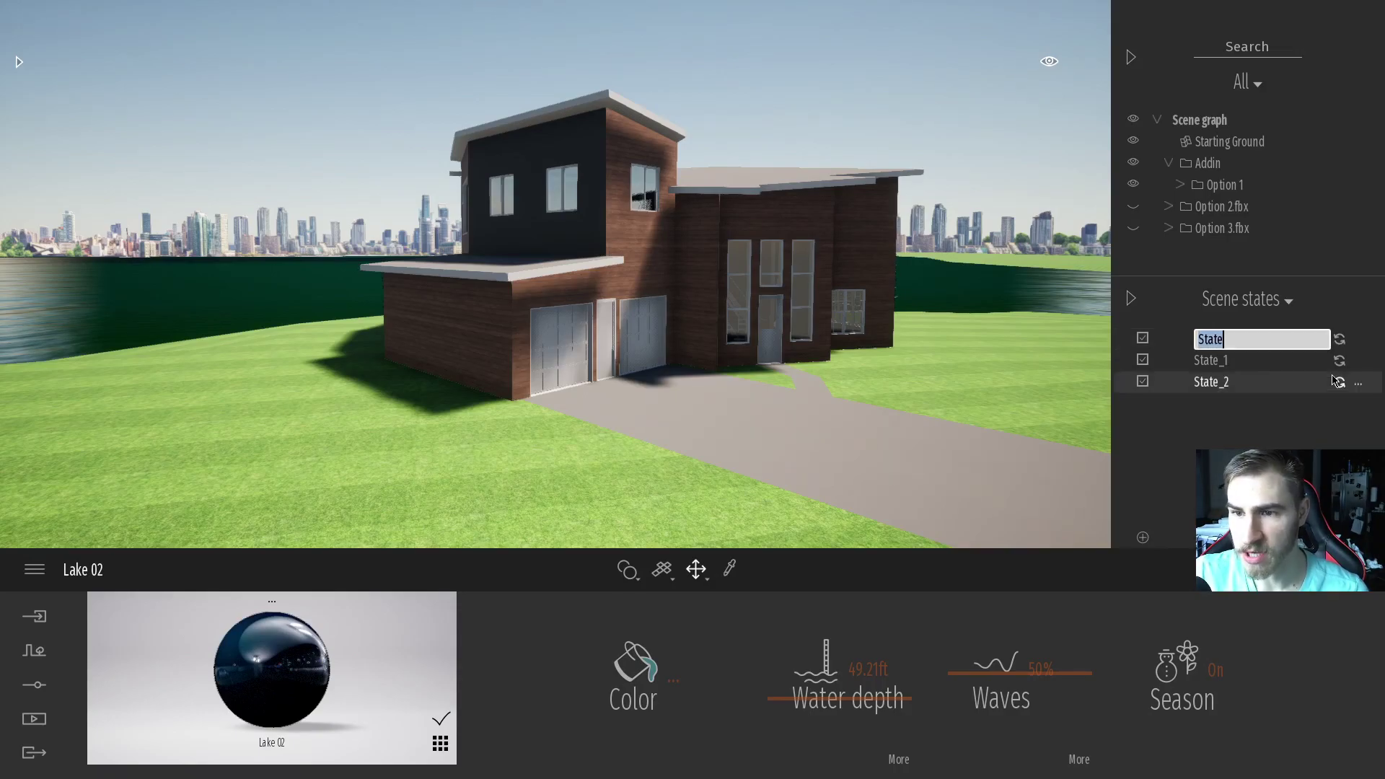
{"action": "type", "text": "0"}
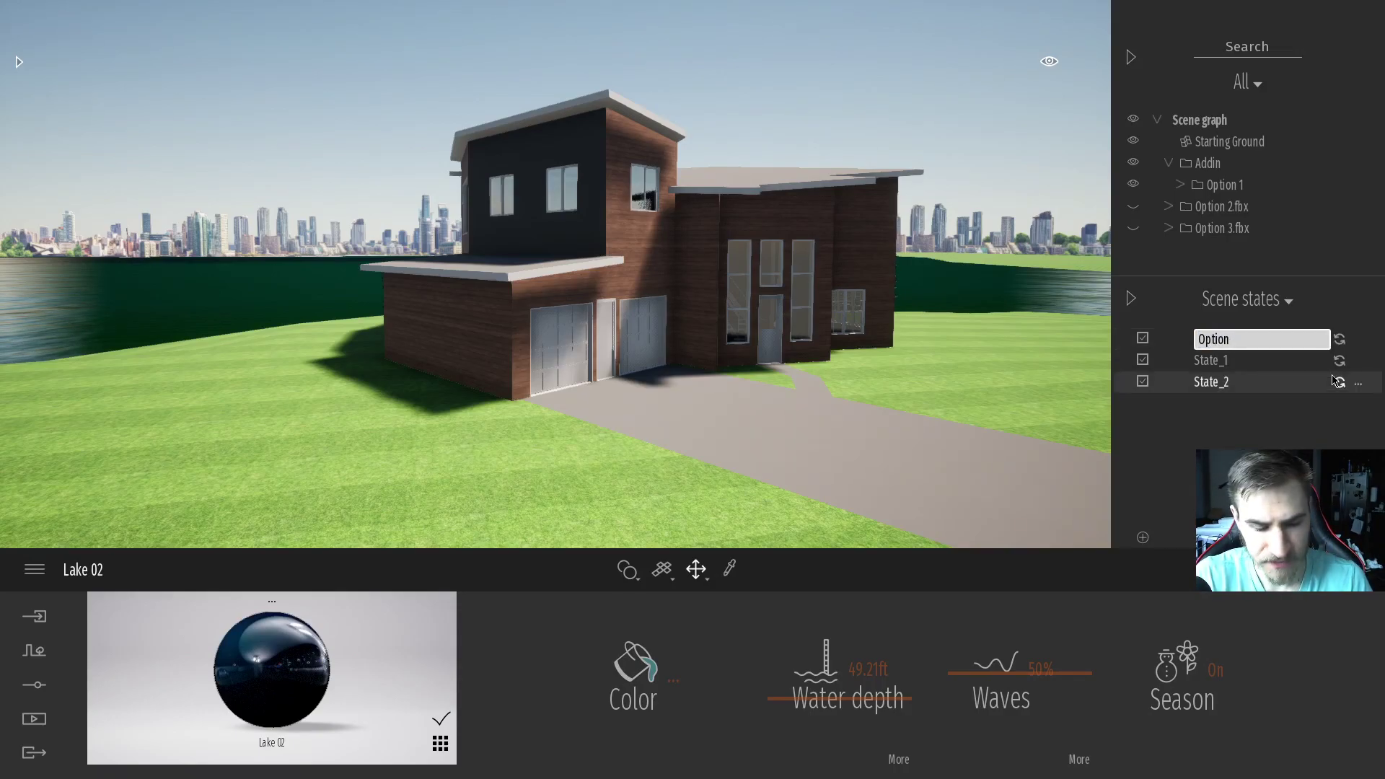
{"action": "key", "text": "Return"}
Step: Rename the other two states Option 2 and Option 3, then untick both
{"action": "left_click", "coordinate": [1359, 361]}
{"action": "left_click", "coordinate": [1374, 401]}
{"action": "type", "text": "Option "}
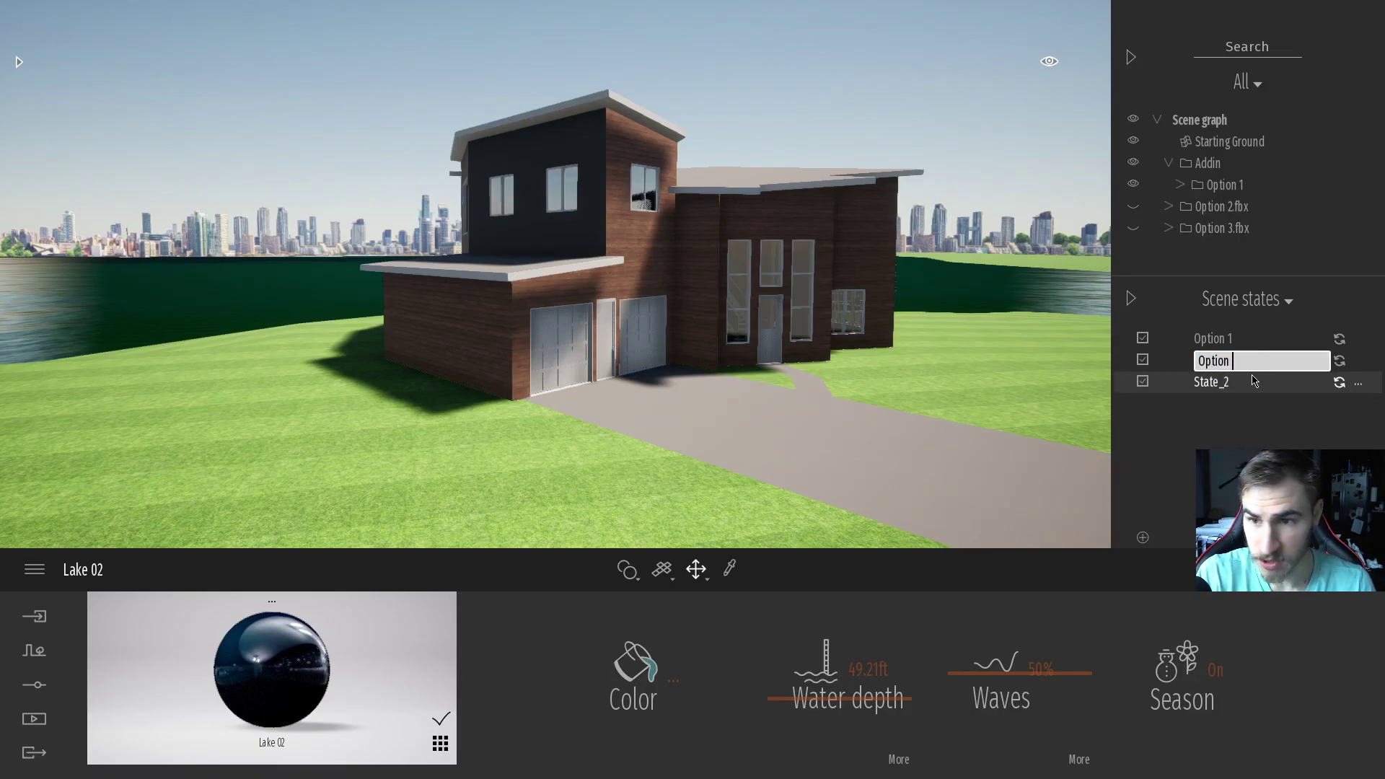
{"action": "type", "text": "2"}
{"action": "key", "text": "Return"}
{"action": "left_click", "coordinate": [1358, 382]}
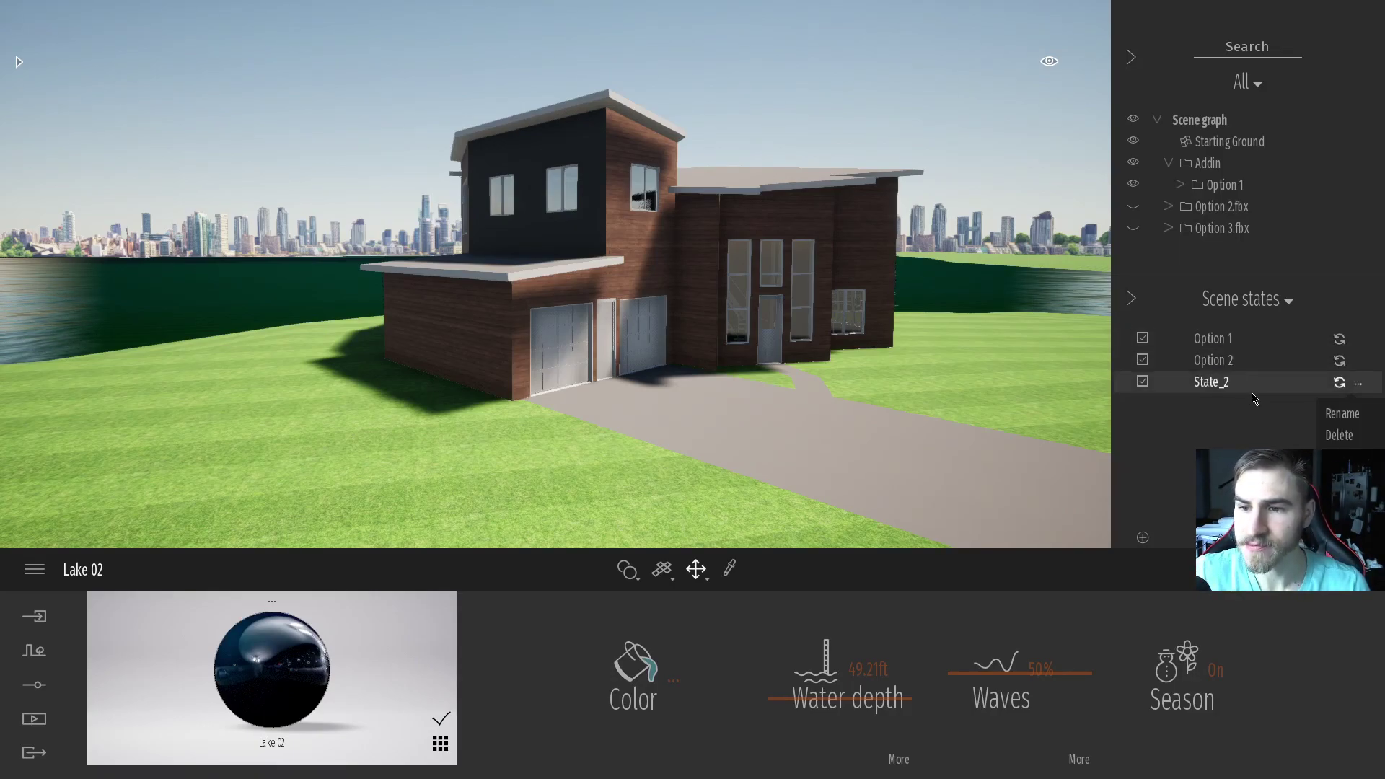
{"action": "left_click", "coordinate": [1333, 422]}
{"action": "type", "text": "Option 3"}
{"action": "key", "text": "Return"}
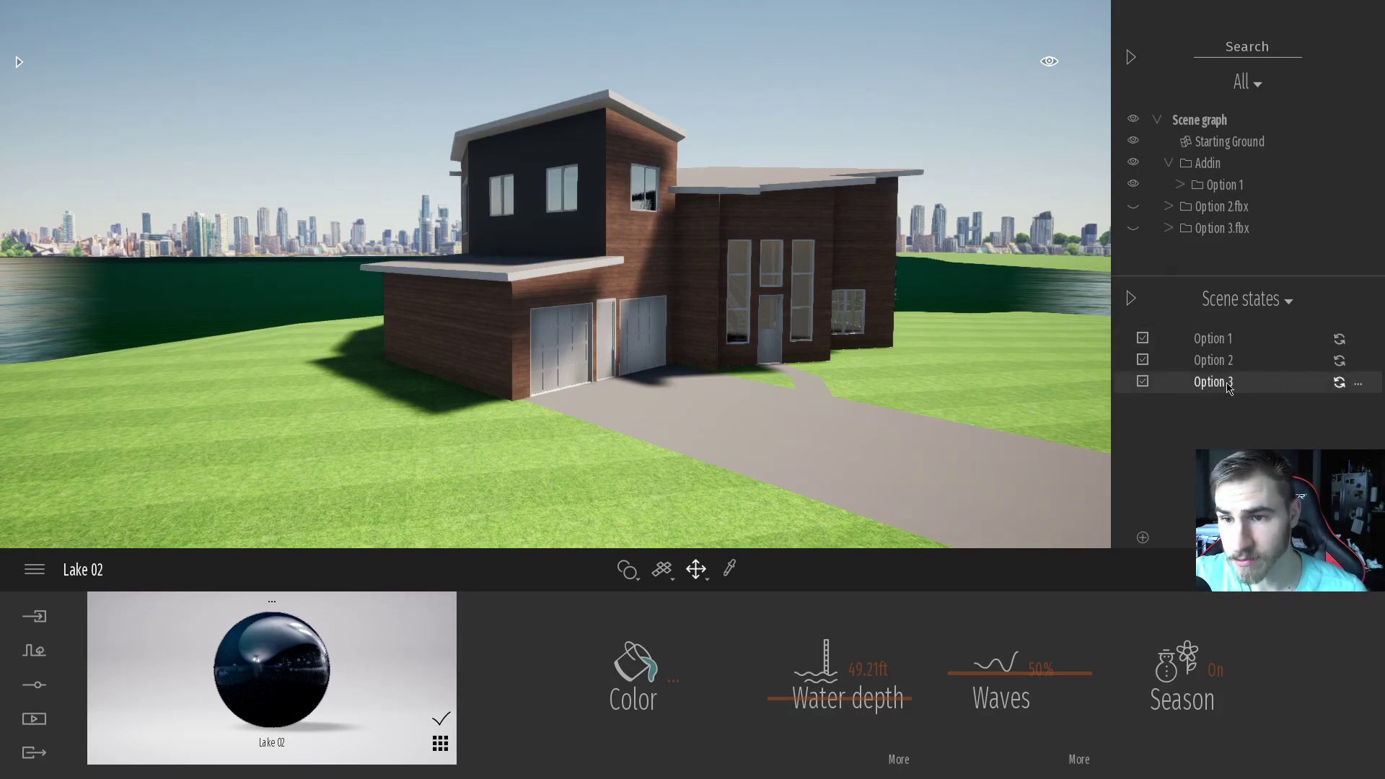
{"action": "left_click", "coordinate": [1143, 381]}
{"action": "left_click", "coordinate": [1143, 360]}
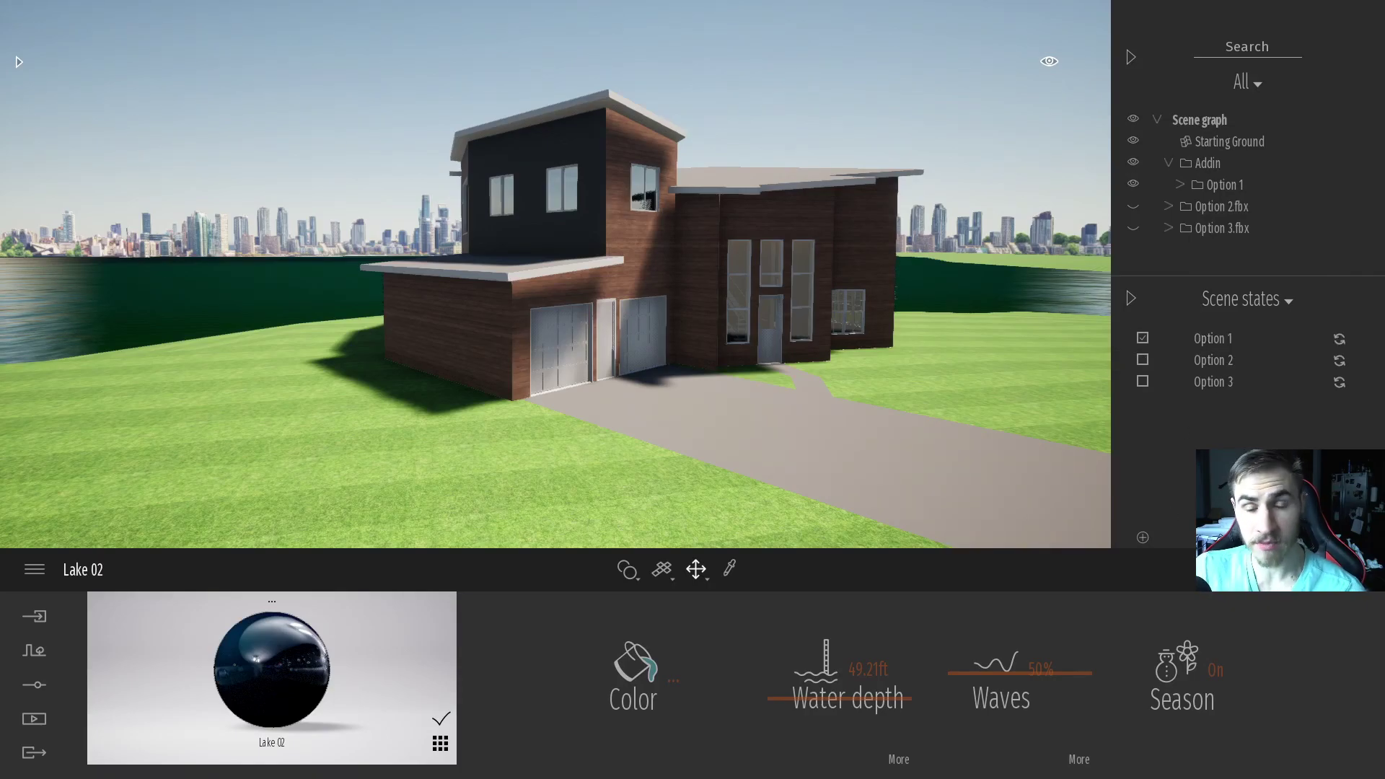
Step: Make the Option 2 scene state show only the Option 2.fbx house
{"action": "left_click", "coordinate": [1144, 340]}
{"action": "left_click", "coordinate": [1143, 360]}
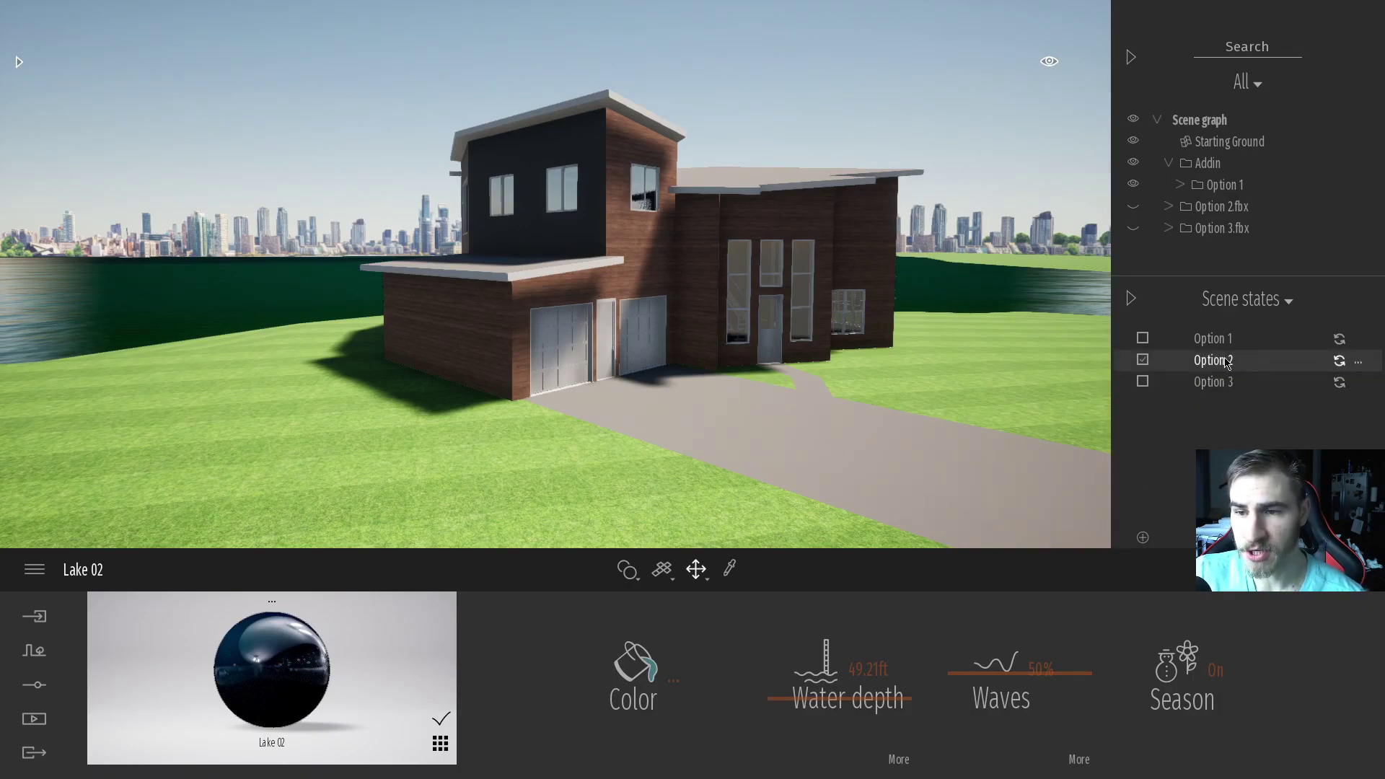
{"action": "left_click", "coordinate": [1134, 185]}
{"action": "left_click", "coordinate": [1133, 206]}
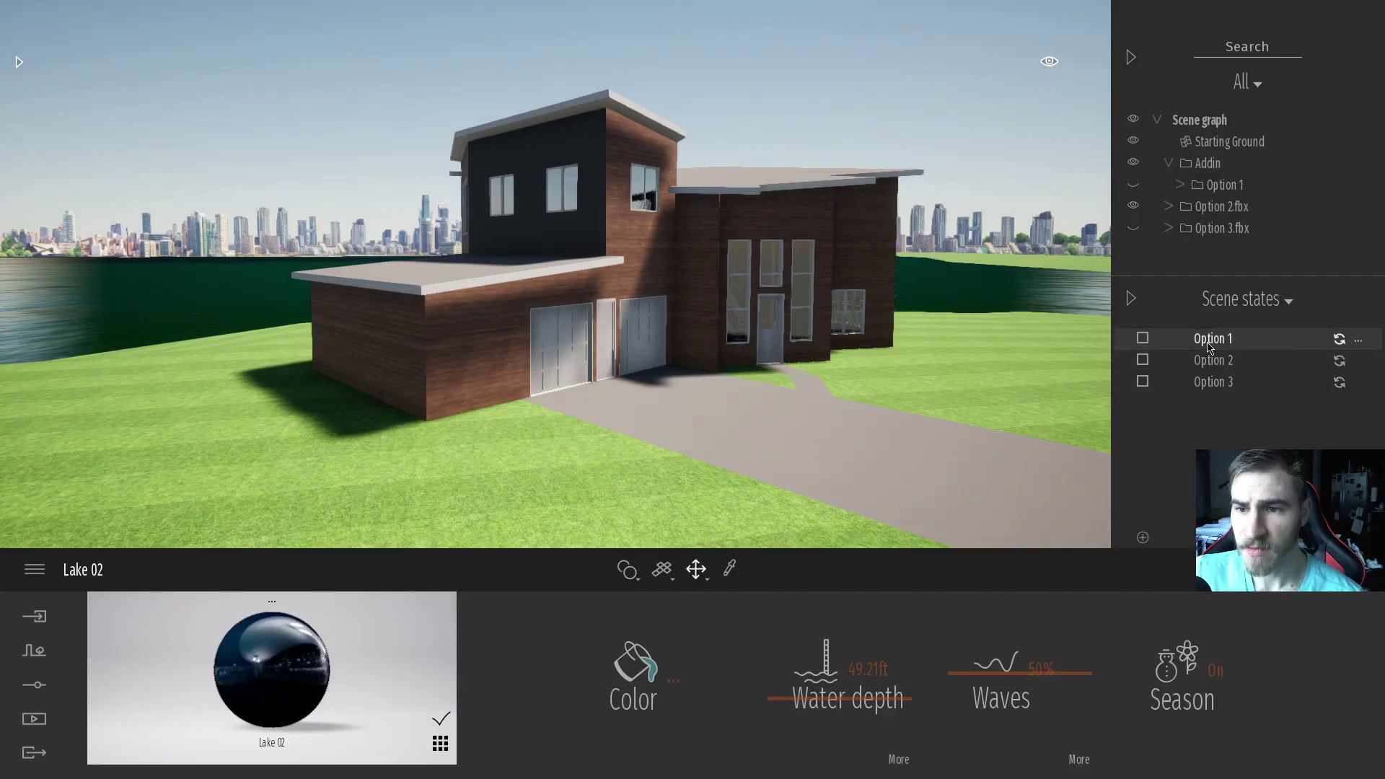
Step: Test switching between the Option 1 and Option 2 scene states
{"action": "left_click", "coordinate": [1146, 340]}
{"action": "left_click", "coordinate": [1210, 360]}
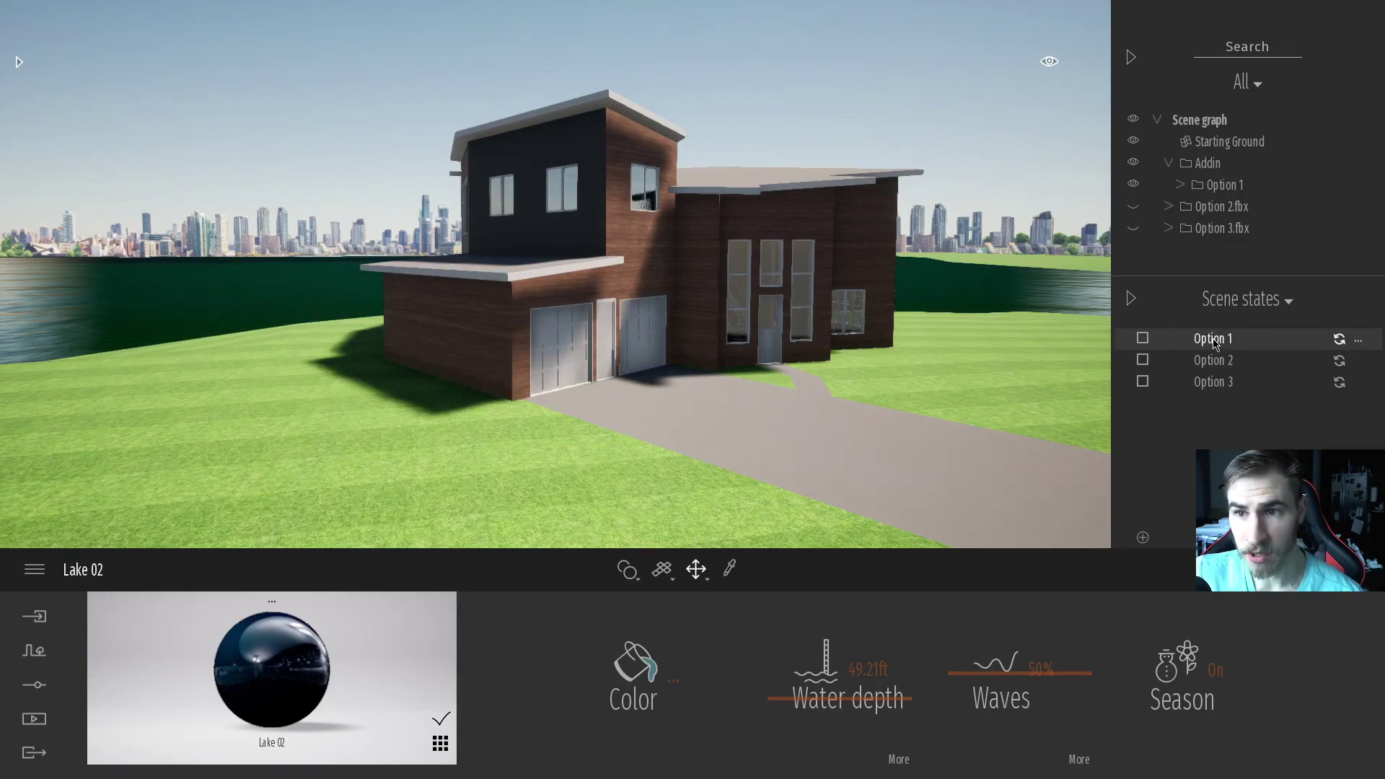
{"action": "left_click", "coordinate": [1143, 338]}
{"action": "left_click", "coordinate": [1143, 360]}
{"action": "left_click", "coordinate": [1143, 382]}
{"action": "left_click", "coordinate": [1218, 340]}
{"action": "left_click", "coordinate": [1218, 364]}
{"action": "left_click", "coordinate": [1213, 341]}
{"action": "left_click", "coordinate": [1213, 361]}
{"action": "left_click", "coordinate": [1146, 340]}
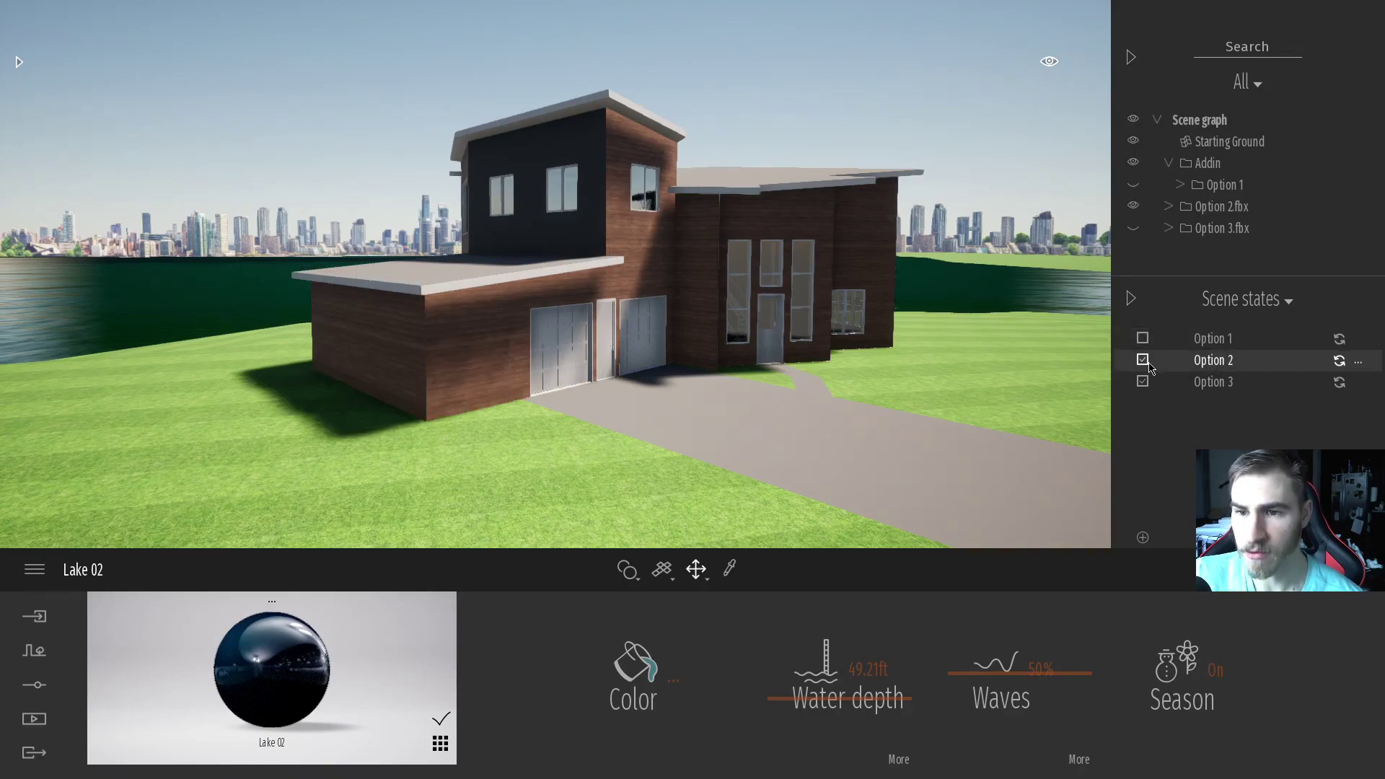
{"action": "left_click", "coordinate": [1145, 361]}
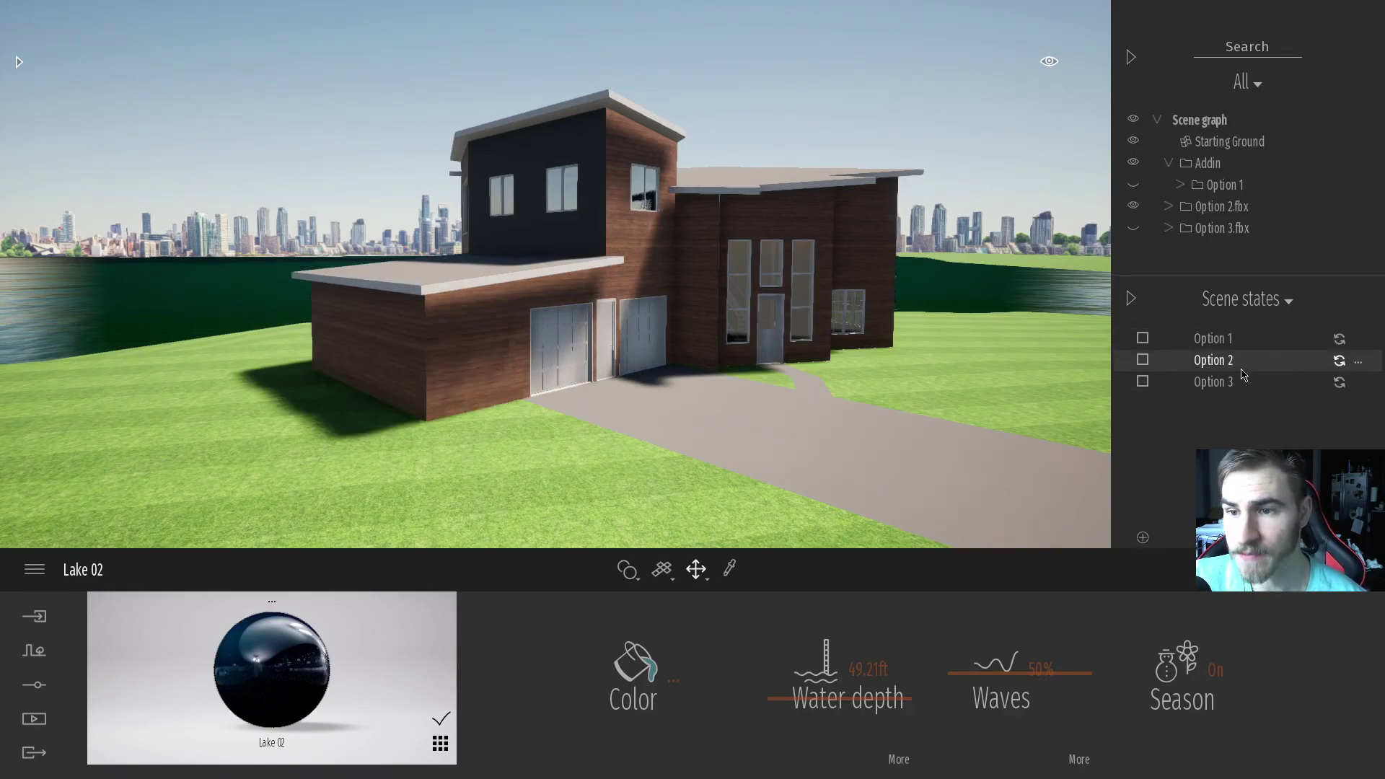
Step: Make the Option 3 scene state show only the Option 3.fbx model with its shed
{"action": "left_click", "coordinate": [1222, 384]}
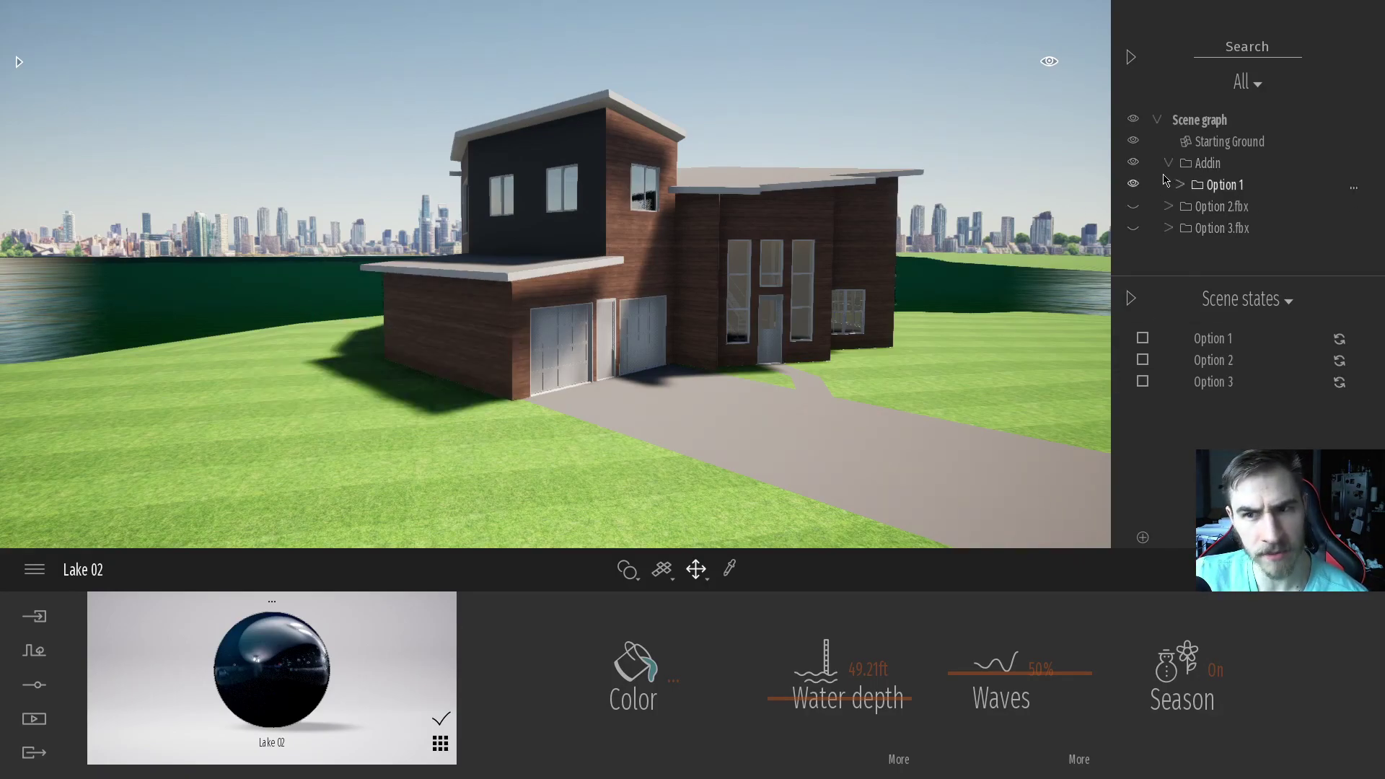
{"action": "left_click", "coordinate": [1134, 186]}
{"action": "left_click", "coordinate": [1134, 228]}
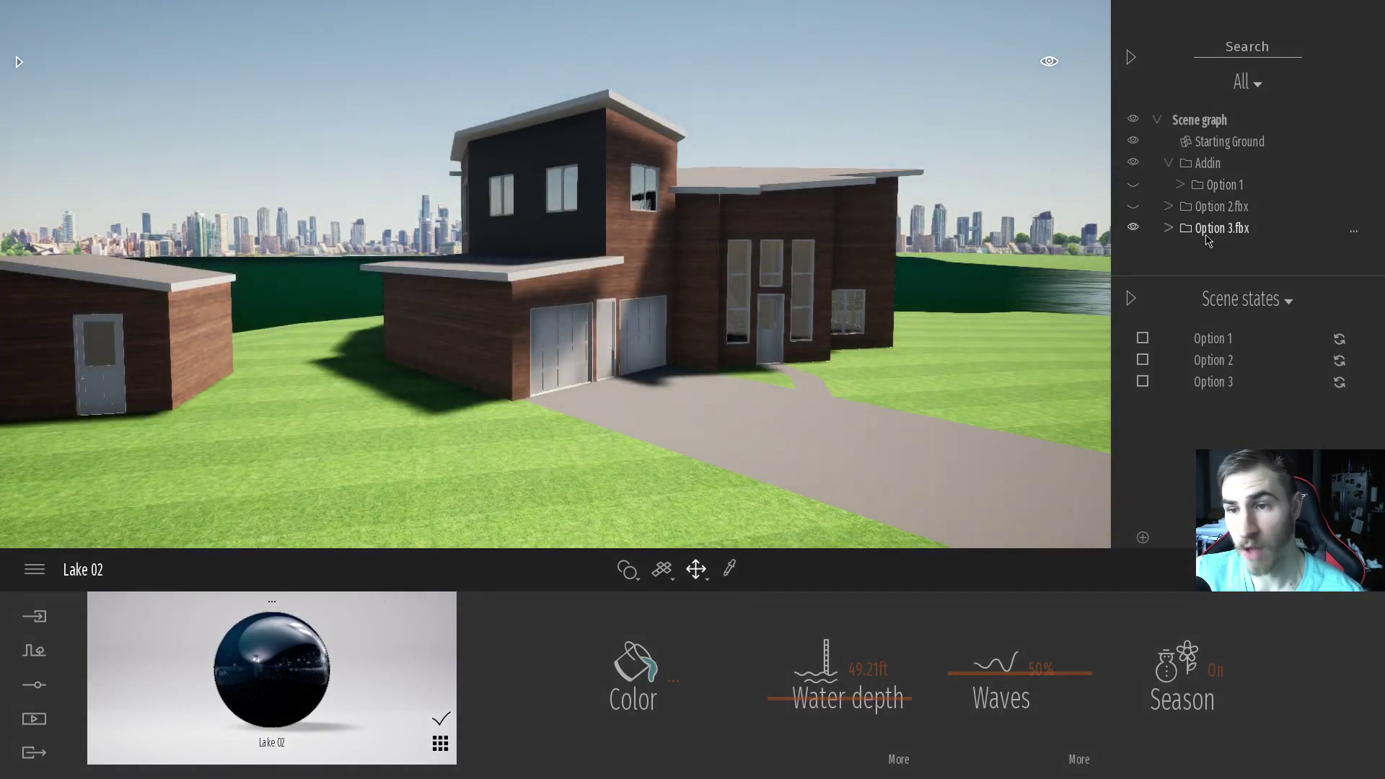
{"action": "left_click", "coordinate": [1212, 337]}
{"action": "left_click", "coordinate": [1220, 363]}
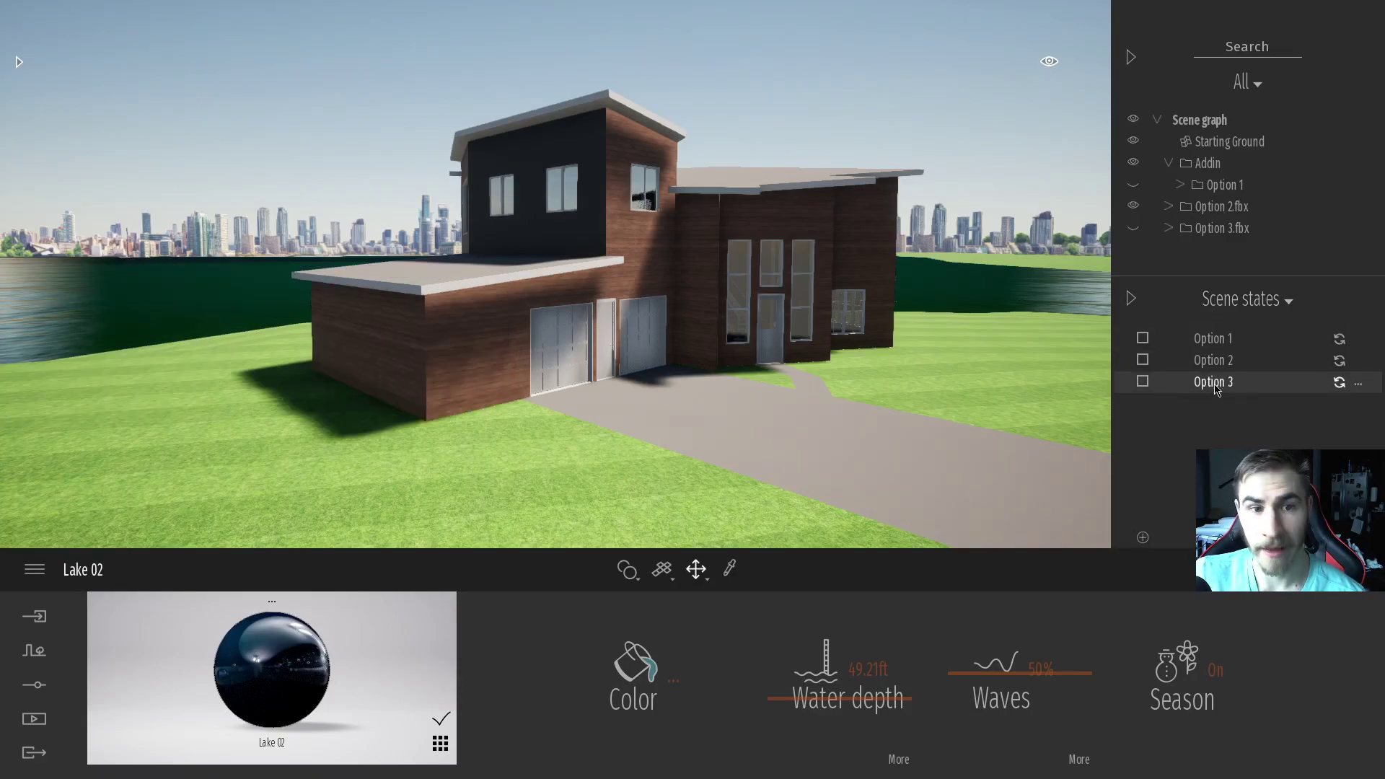
{"action": "left_click", "coordinate": [1215, 384]}
{"action": "left_click_drag", "start_coordinate": [770, 402], "coordinate": [750, 389]}
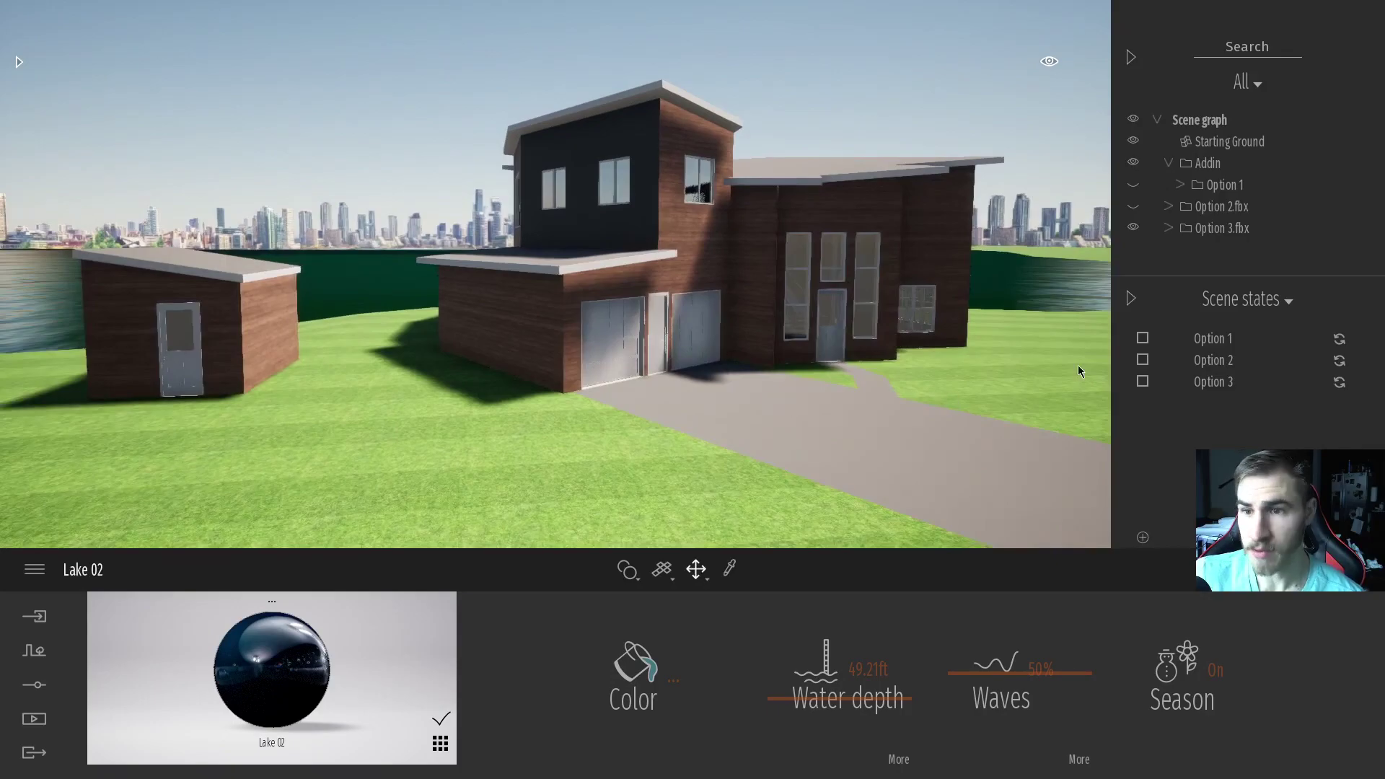
{"action": "left_click", "coordinate": [1222, 365]}
{"action": "left_click", "coordinate": [1221, 386]}
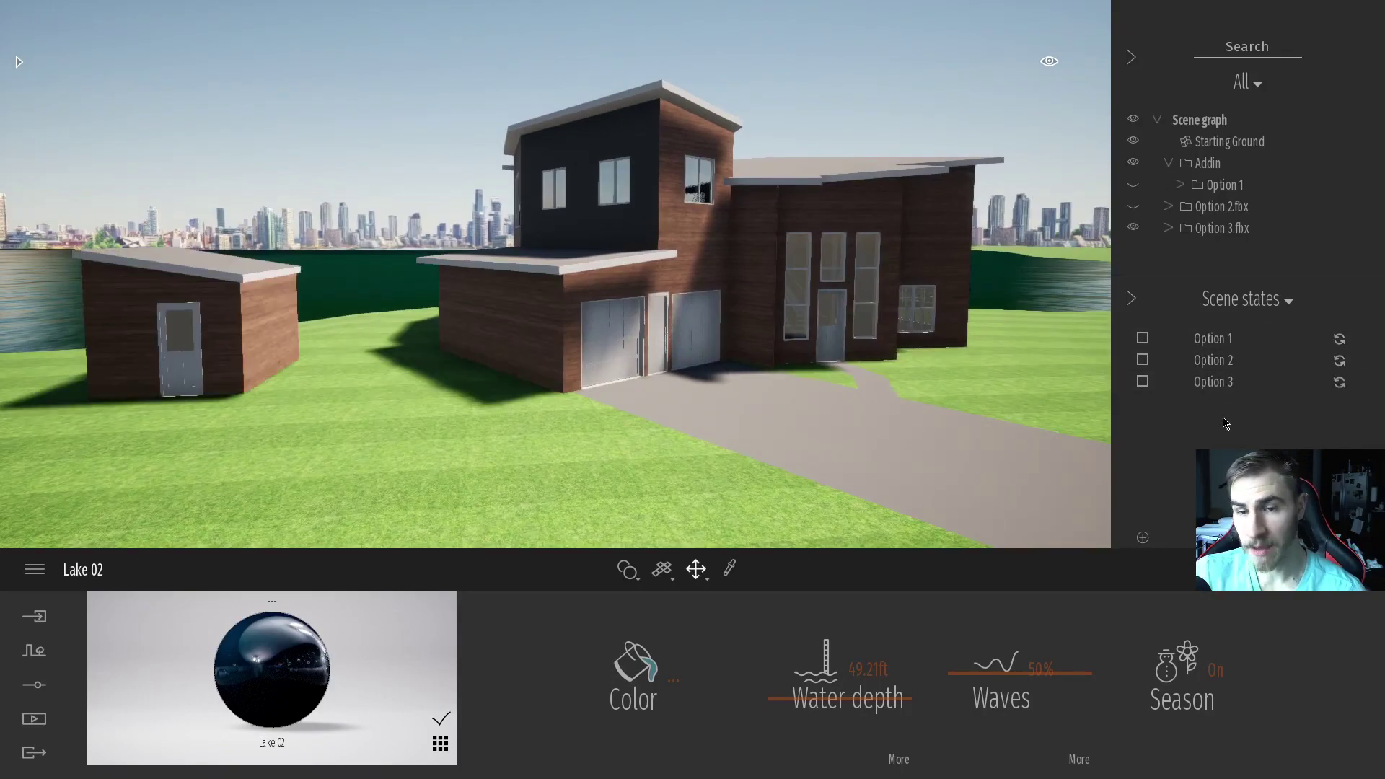
{"action": "left_click", "coordinate": [1227, 339]}
{"action": "left_click_drag", "start_coordinate": [608, 477], "coordinate": [1150, 438]}
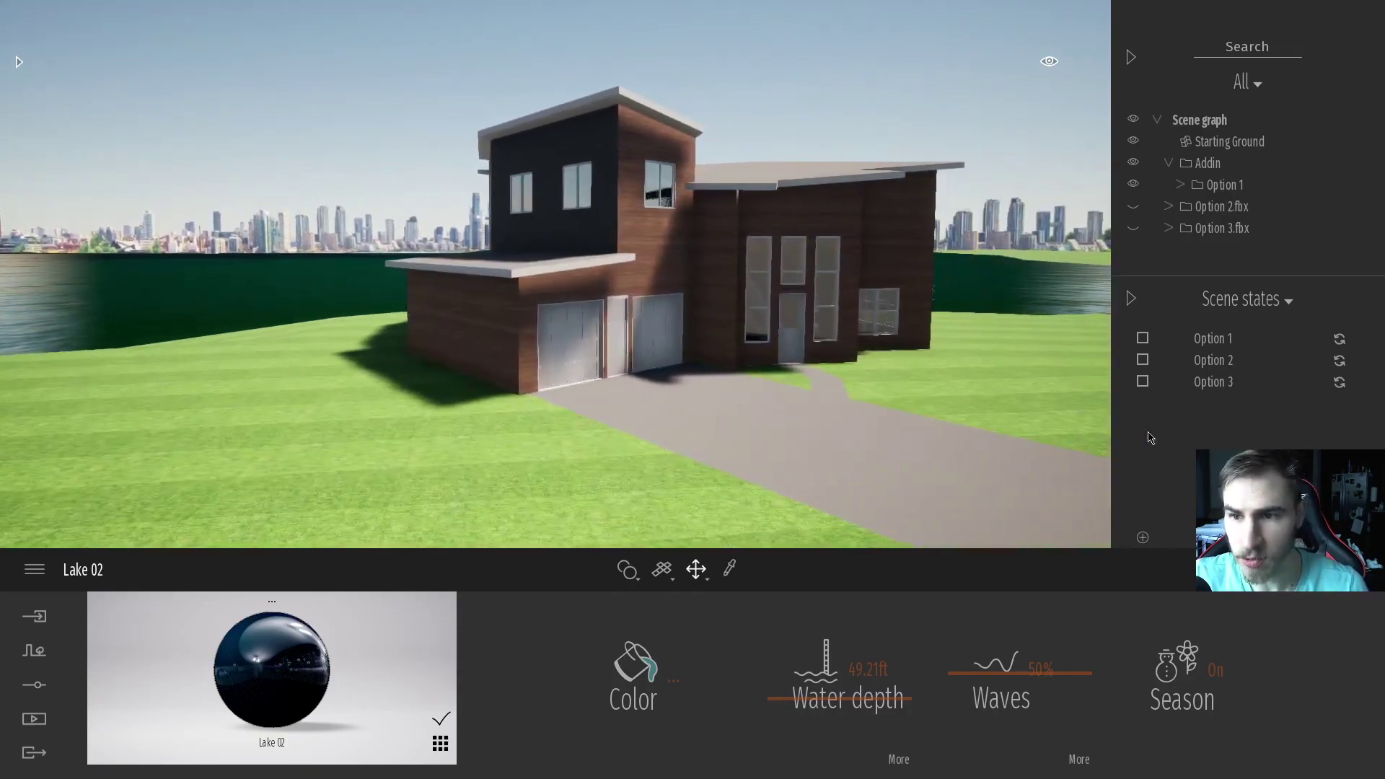
{"action": "left_click", "coordinate": [1214, 360]}
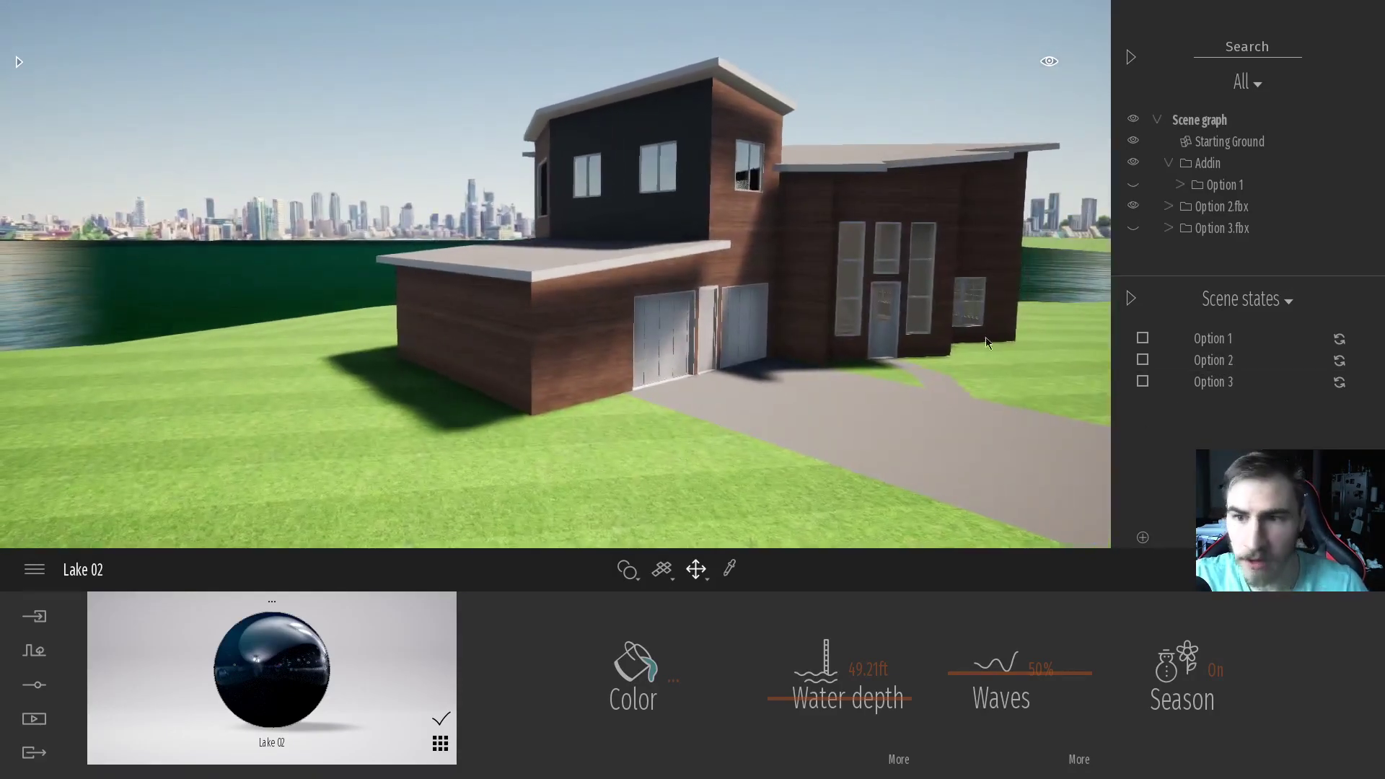
{"action": "left_click", "coordinate": [1214, 381]}
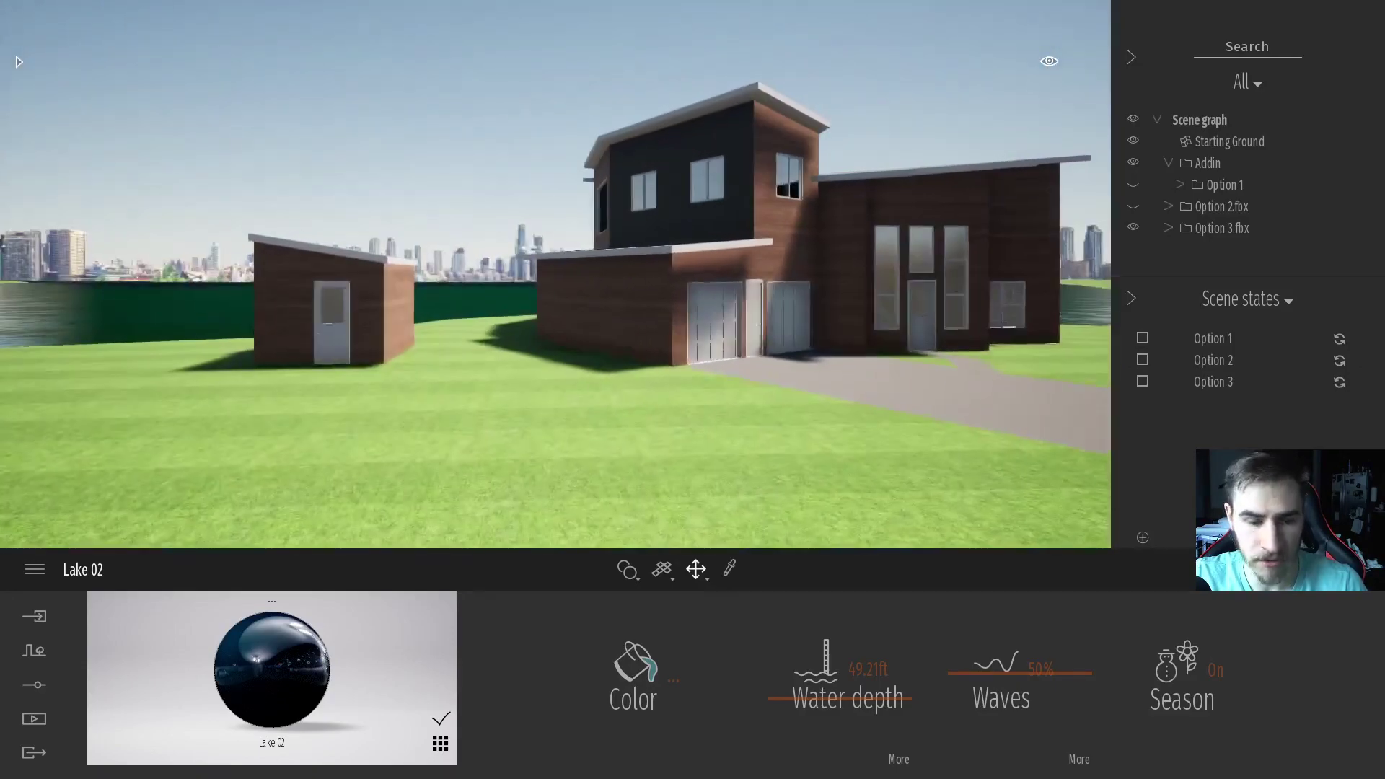
{"action": "left_click_drag", "start_coordinate": [692, 466], "coordinate": [644, 468]}
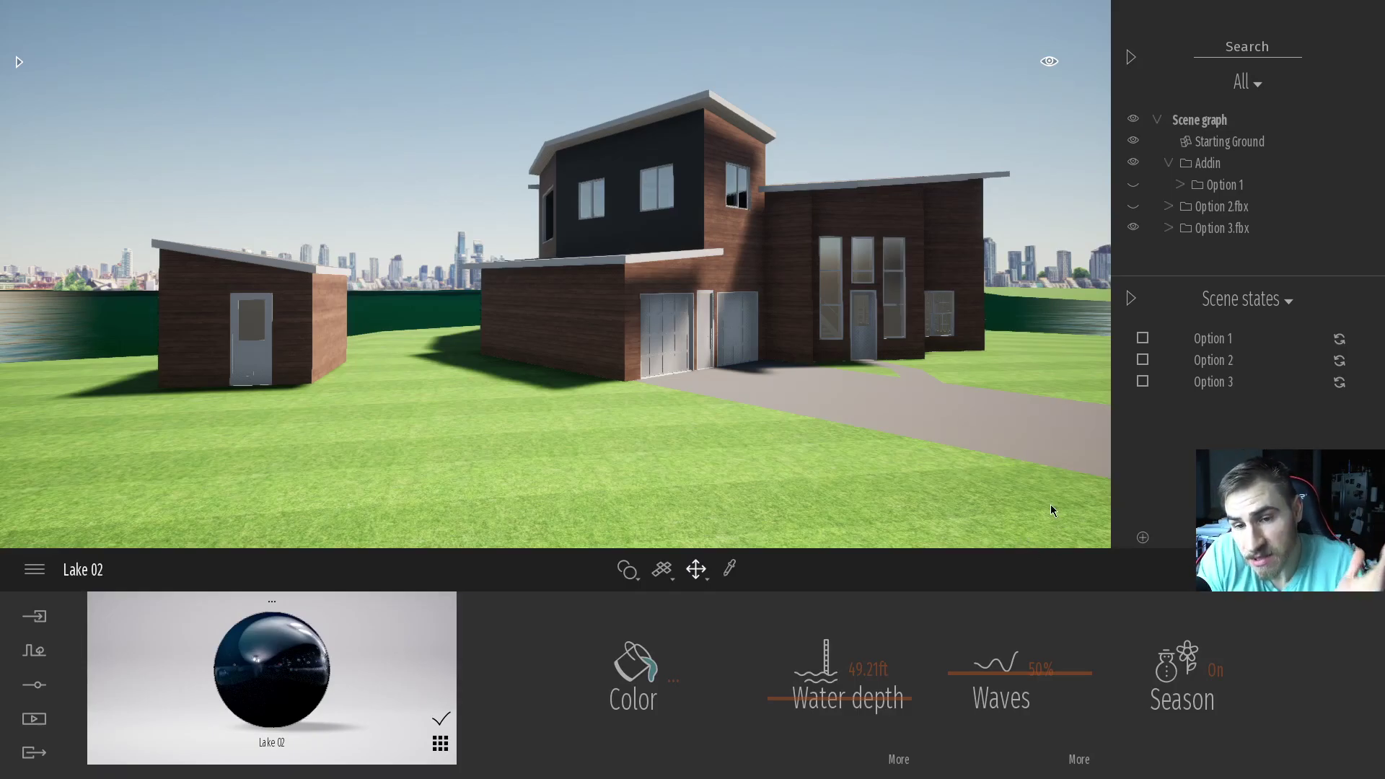
{"action": "left_click_drag", "start_coordinate": [761, 361], "coordinate": [745, 439]}
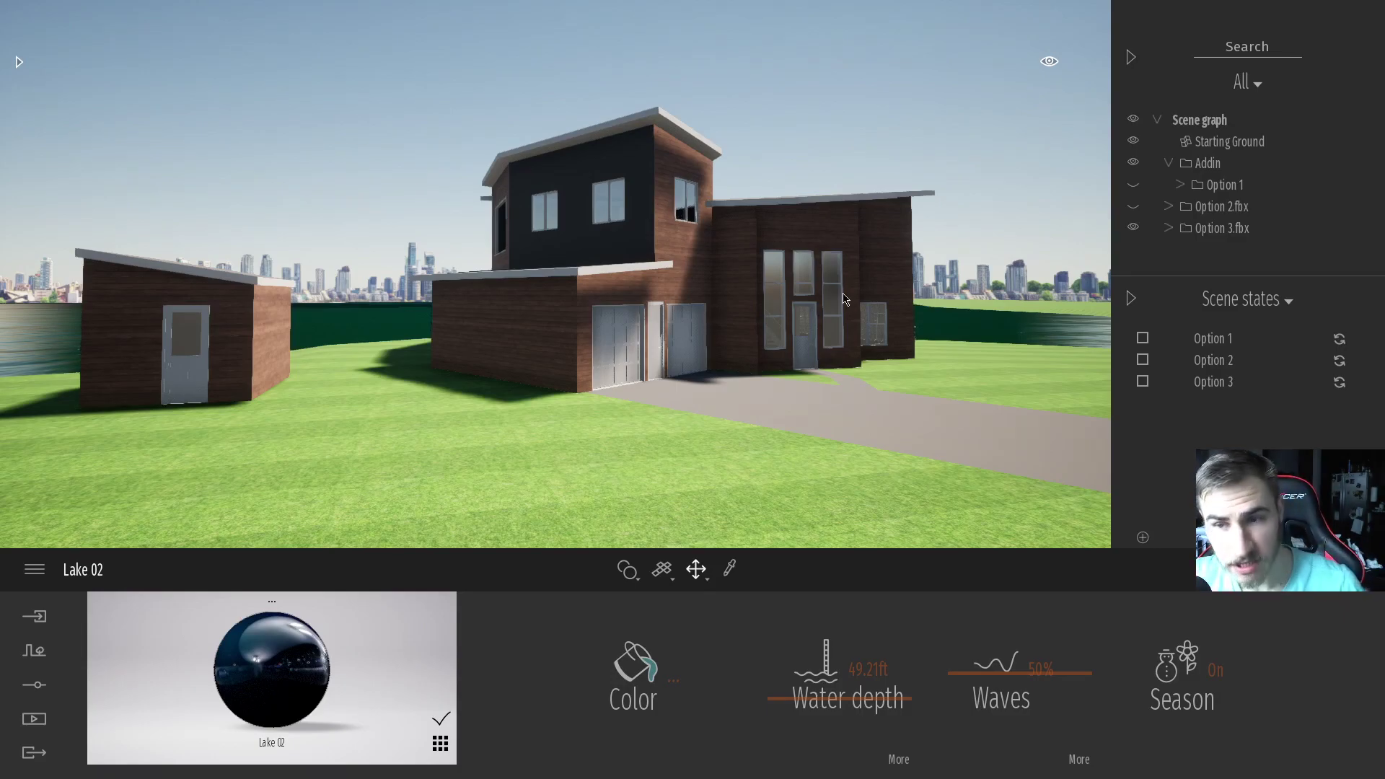
{"action": "left_click", "coordinate": [1226, 184]}
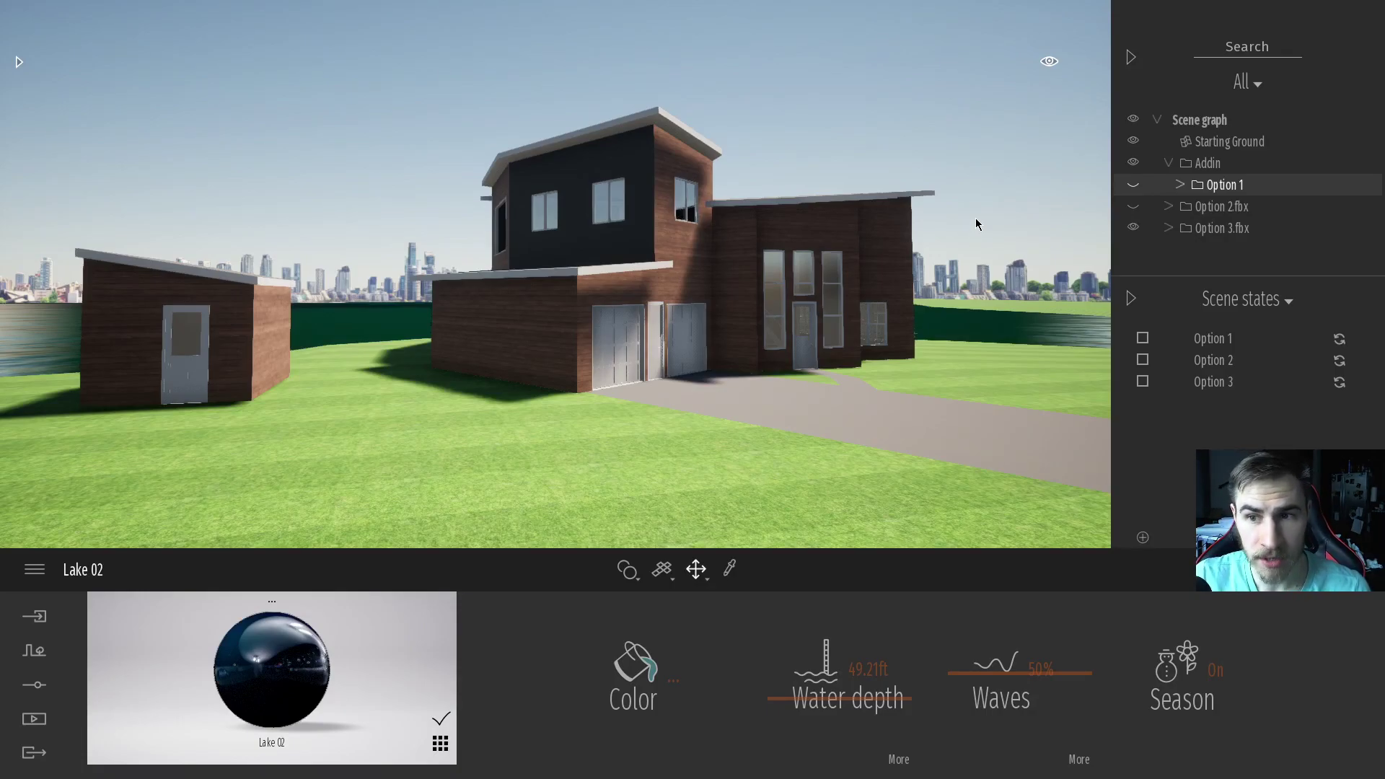
Step: Check the imported FBX models, move the camera closer to the houses, and bring up Media
{"action": "left_click", "coordinate": [36, 617]}
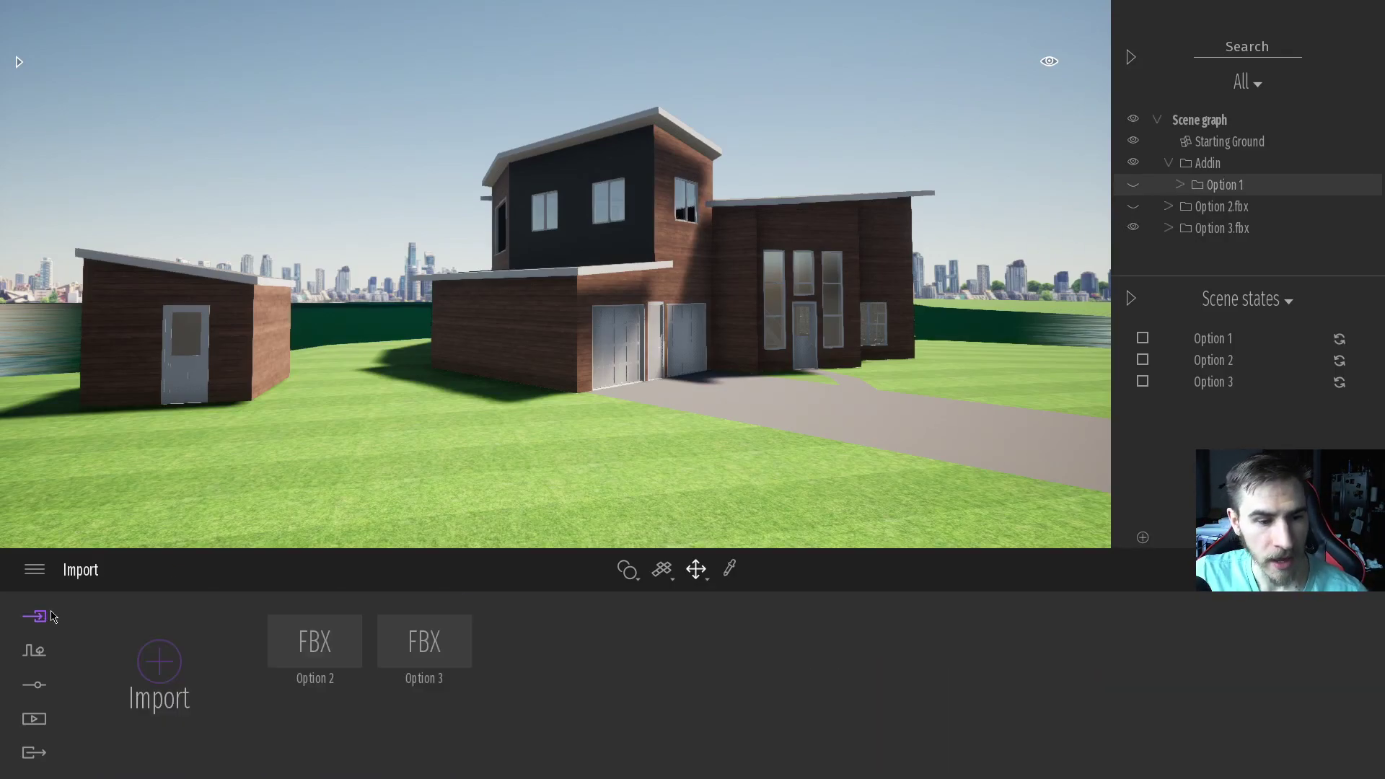
{"action": "mouse_move", "coordinate": [330, 610]}
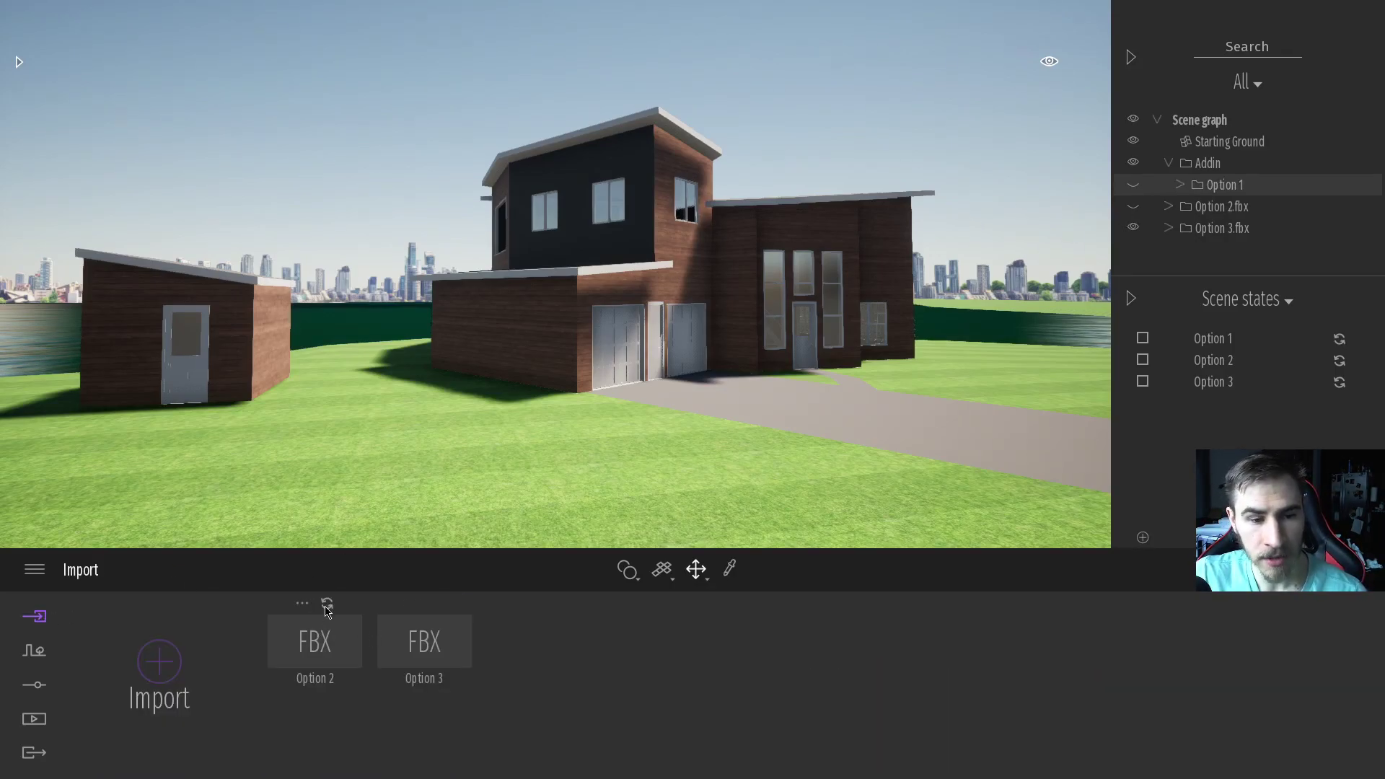
{"action": "mouse_move", "coordinate": [443, 622]}
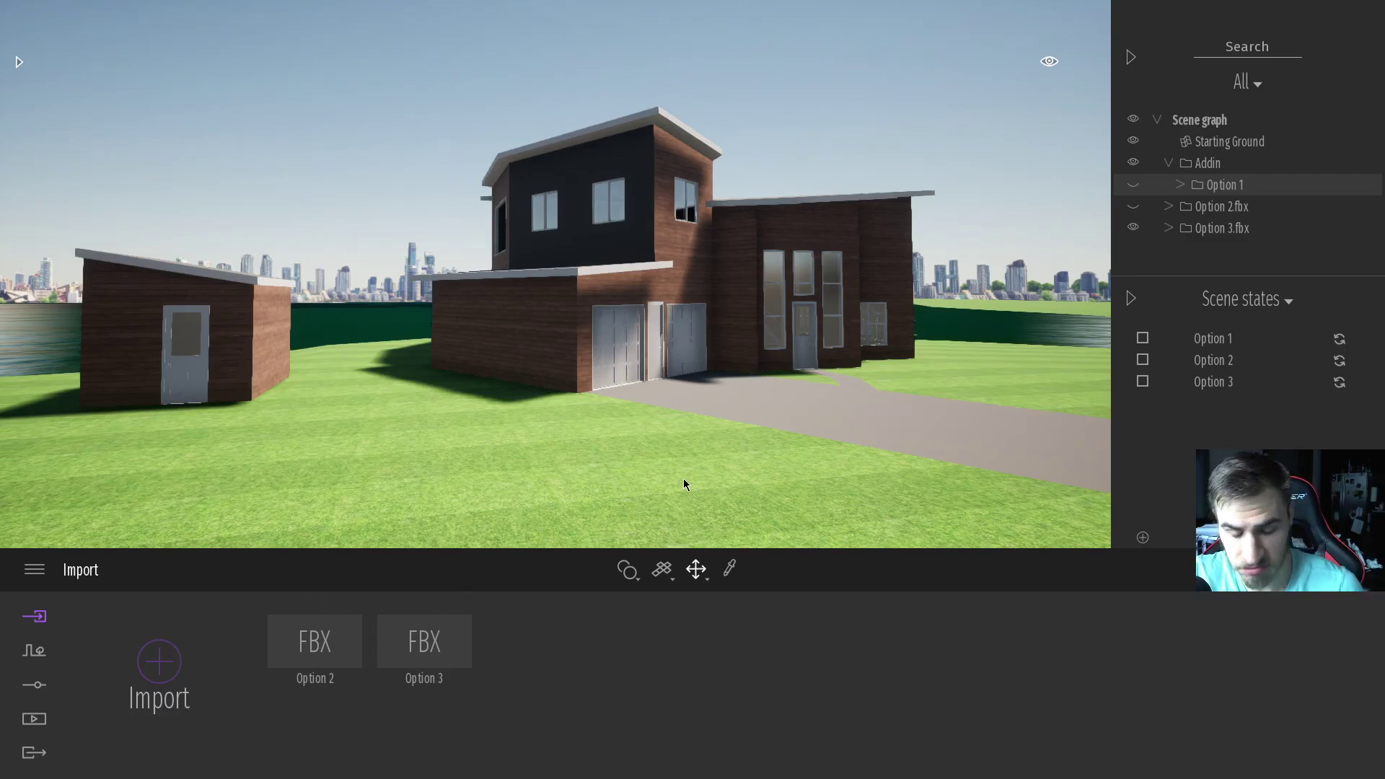
{"action": "right_click_drag", "start_coordinate": [642, 417], "coordinate": [642, 416]}
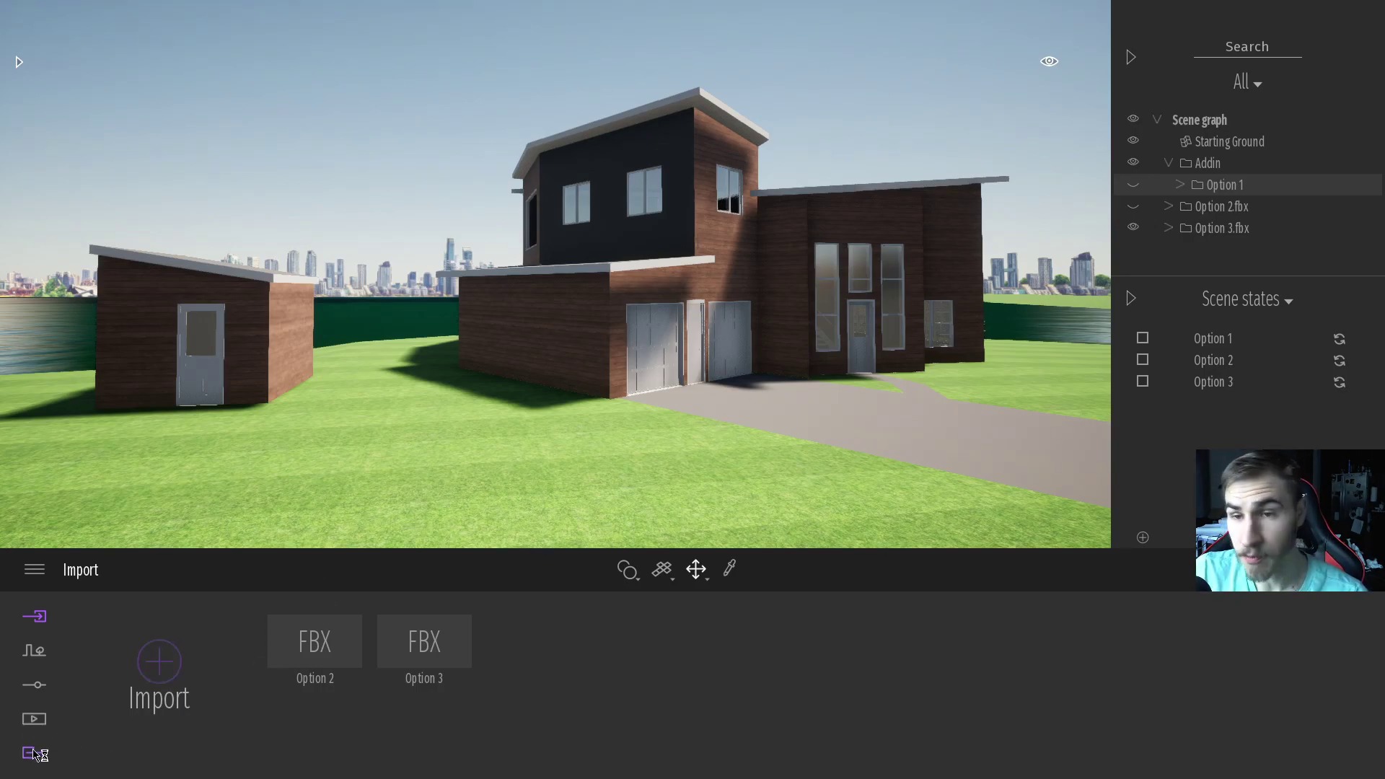
{"action": "left_click", "coordinate": [34, 719]}
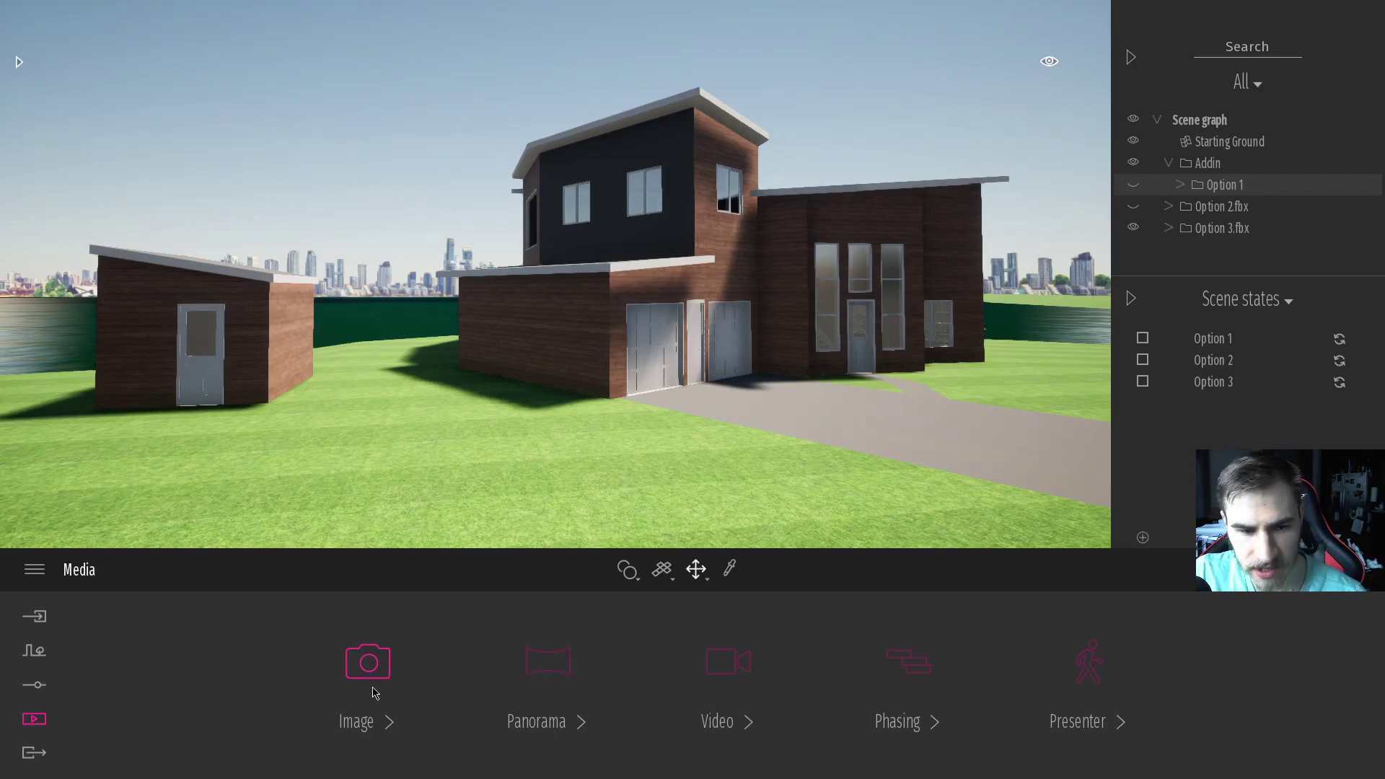
Step: Capture three images of the current house view, Image1 to Image3, and select Image1
{"action": "left_click", "coordinate": [368, 662]}
{"action": "left_click", "coordinate": [161, 661]}
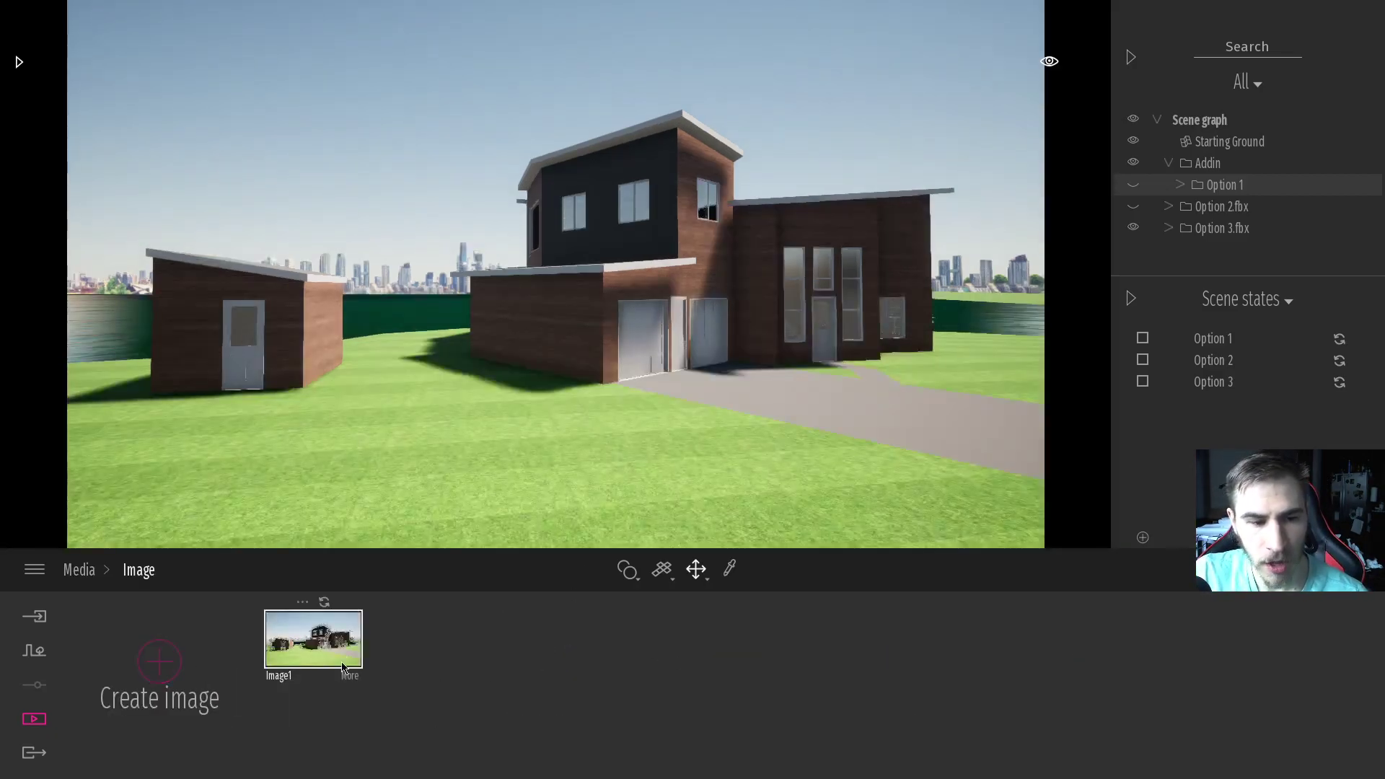
{"action": "left_click", "coordinate": [180, 704]}
{"action": "left_click", "coordinate": [180, 704]}
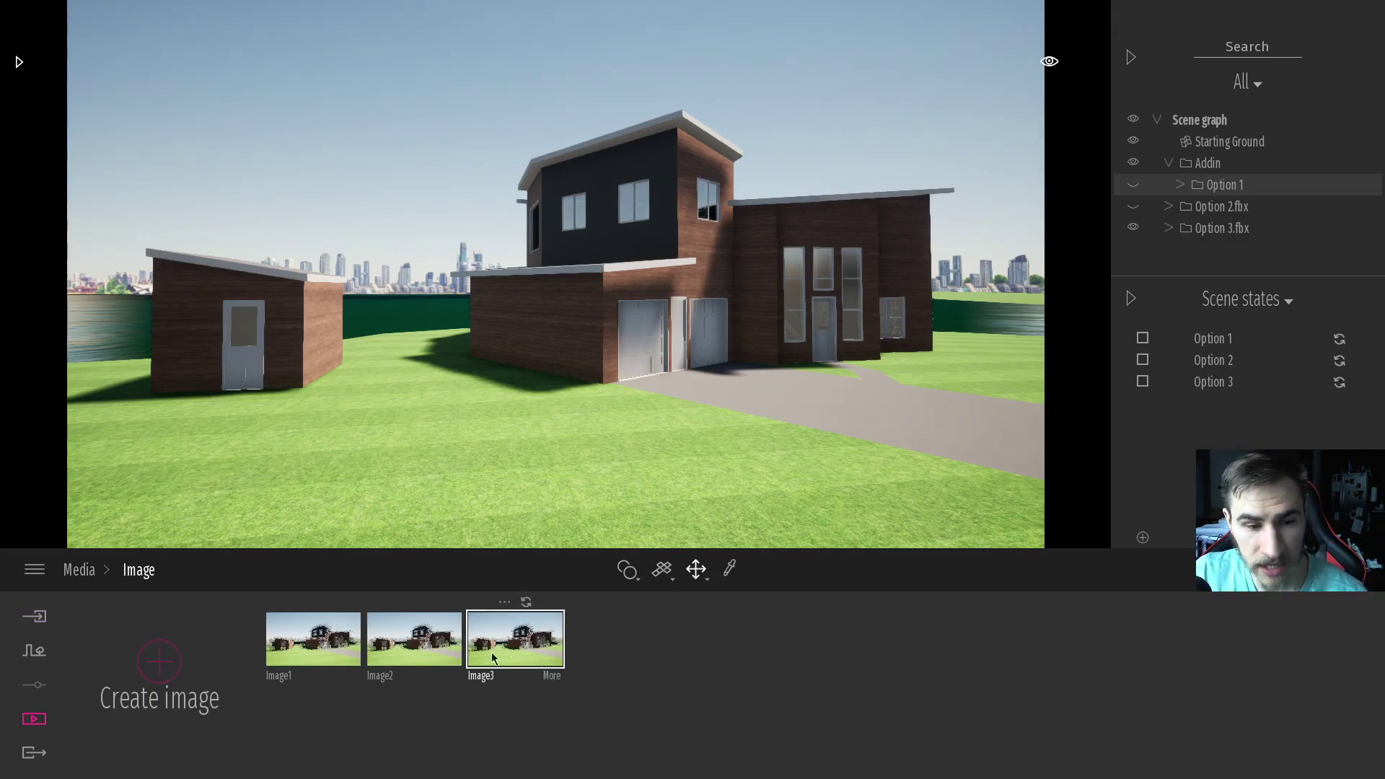
{"action": "left_click", "coordinate": [313, 648]}
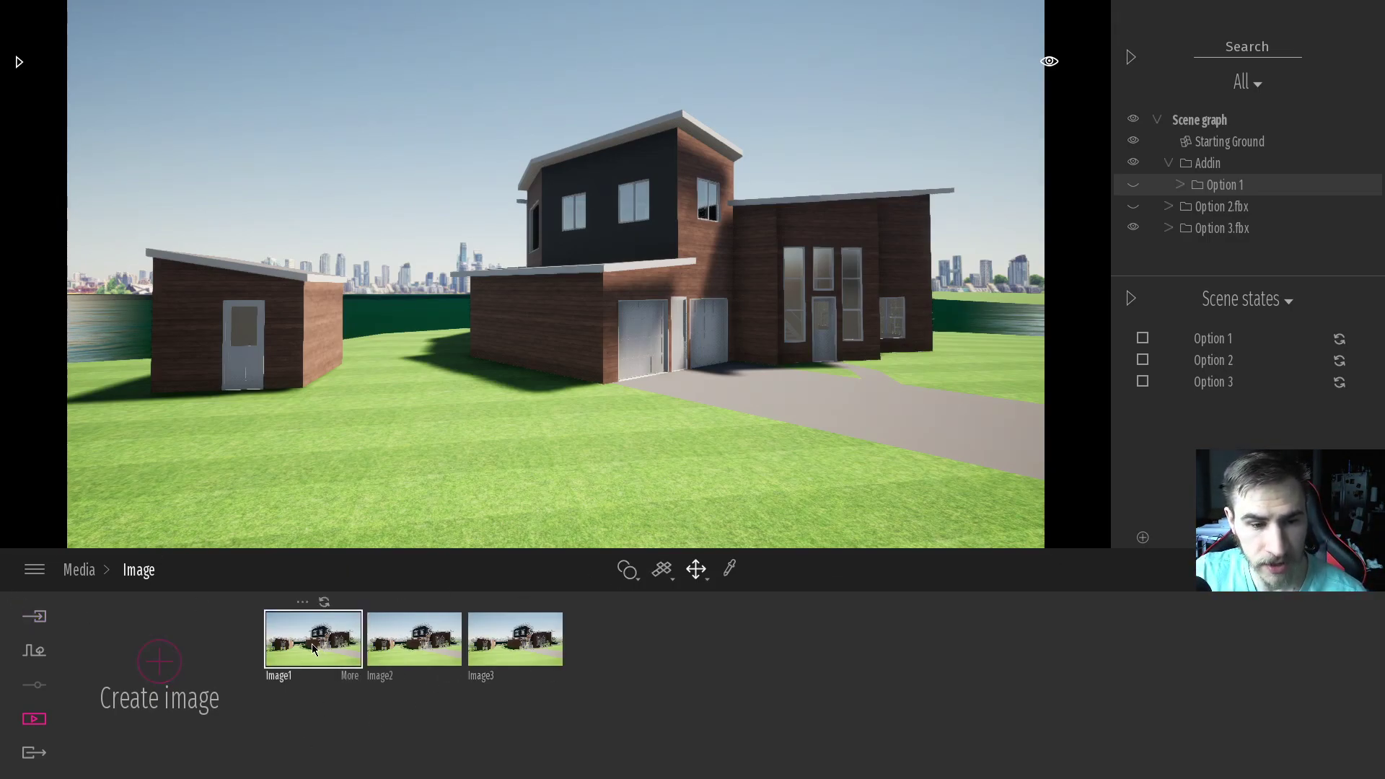
Step: Link Image1's camera scene state to Option 1
{"action": "left_click", "coordinate": [350, 675]}
{"action": "left_click", "coordinate": [907, 661]}
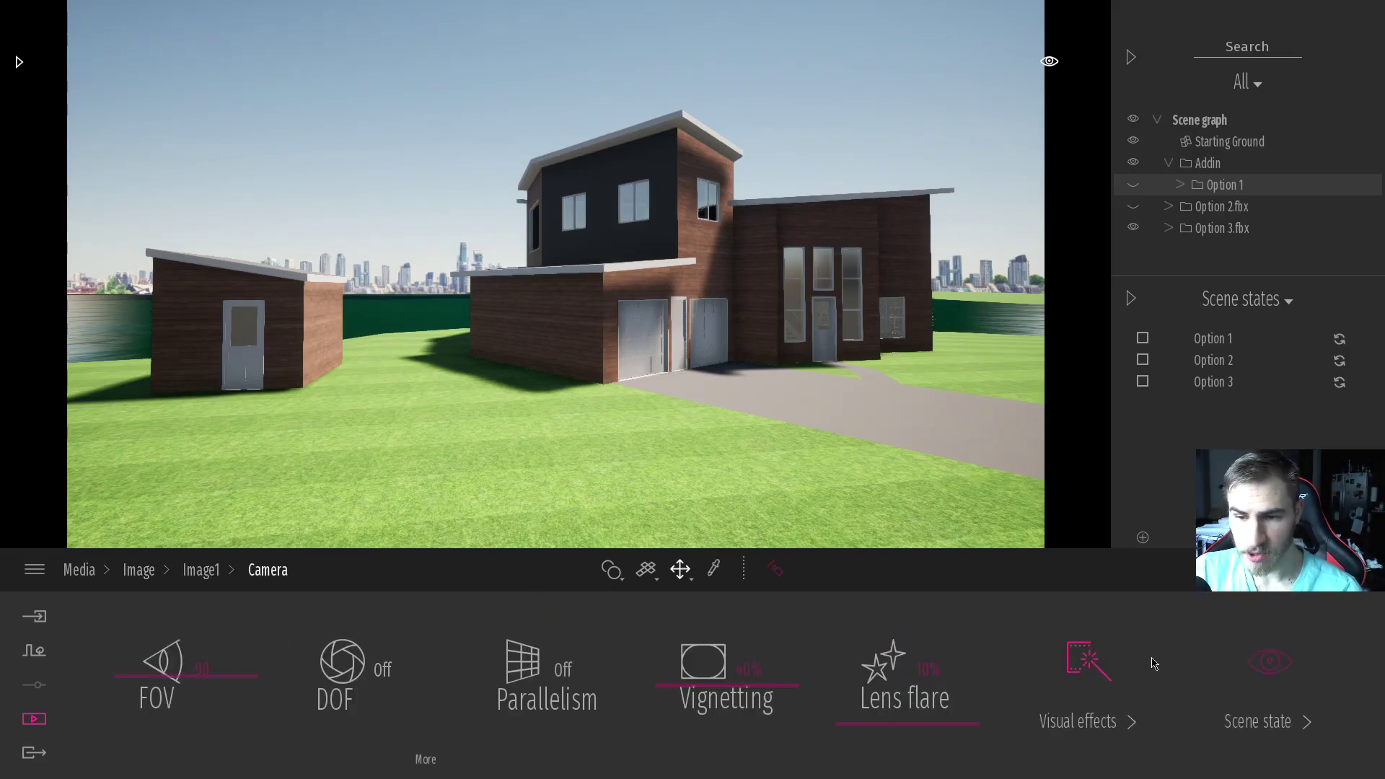
{"action": "left_click", "coordinate": [1263, 672]}
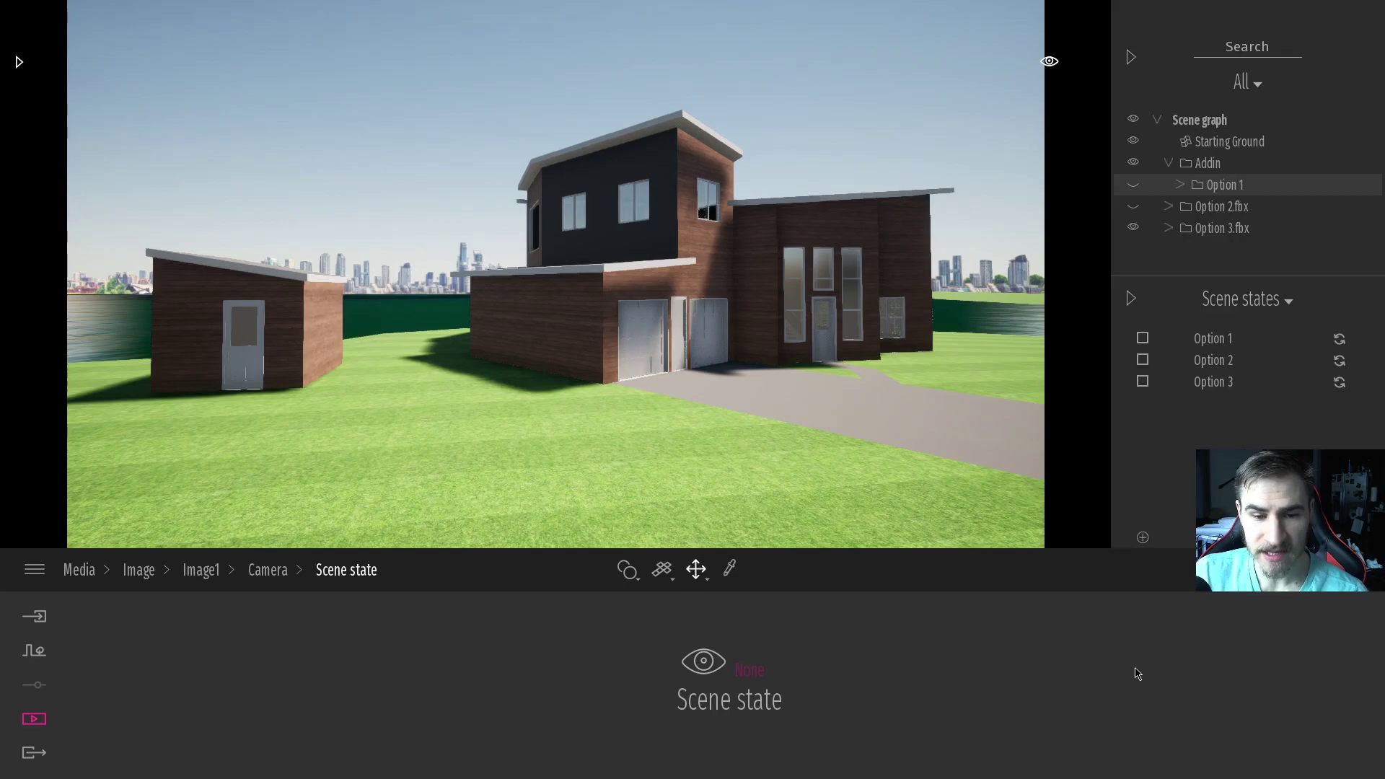
{"action": "left_click", "coordinate": [751, 670]}
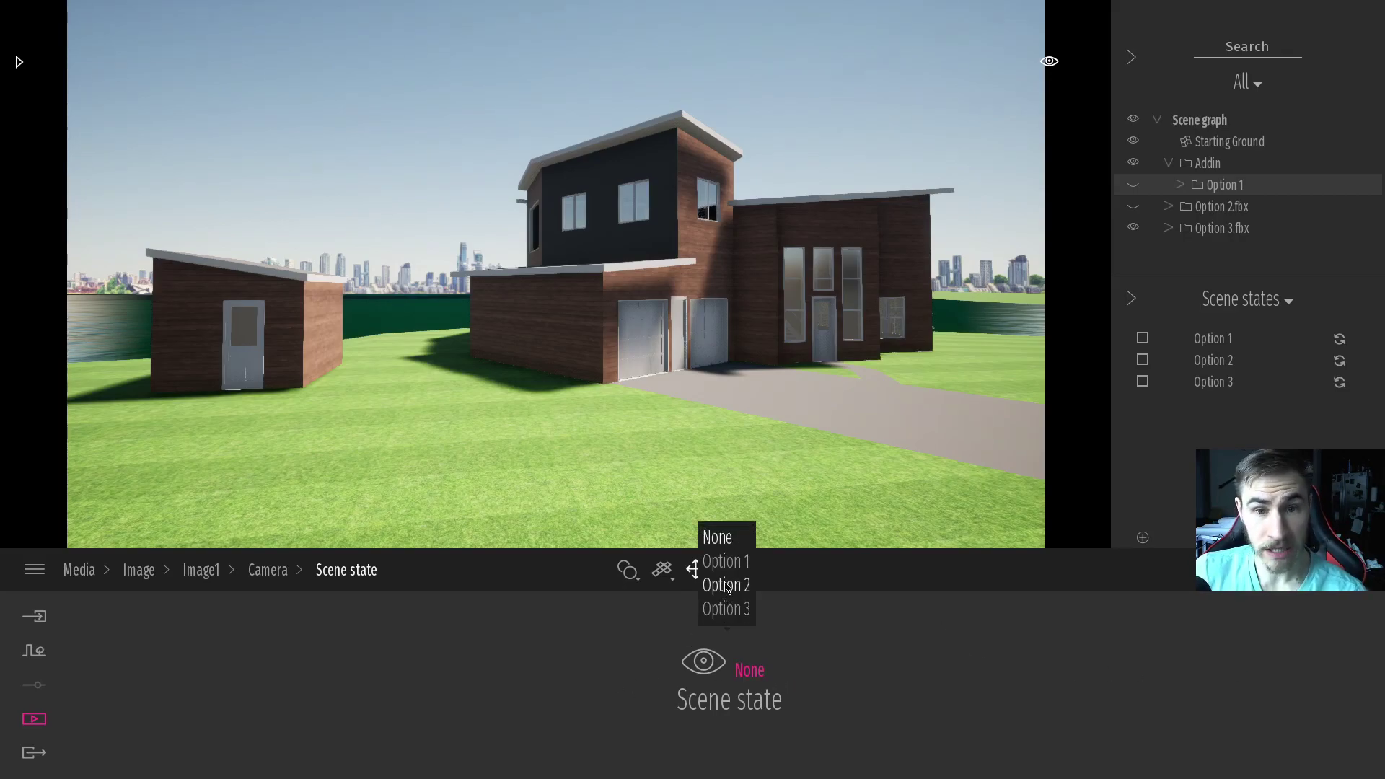
{"action": "left_click", "coordinate": [726, 562]}
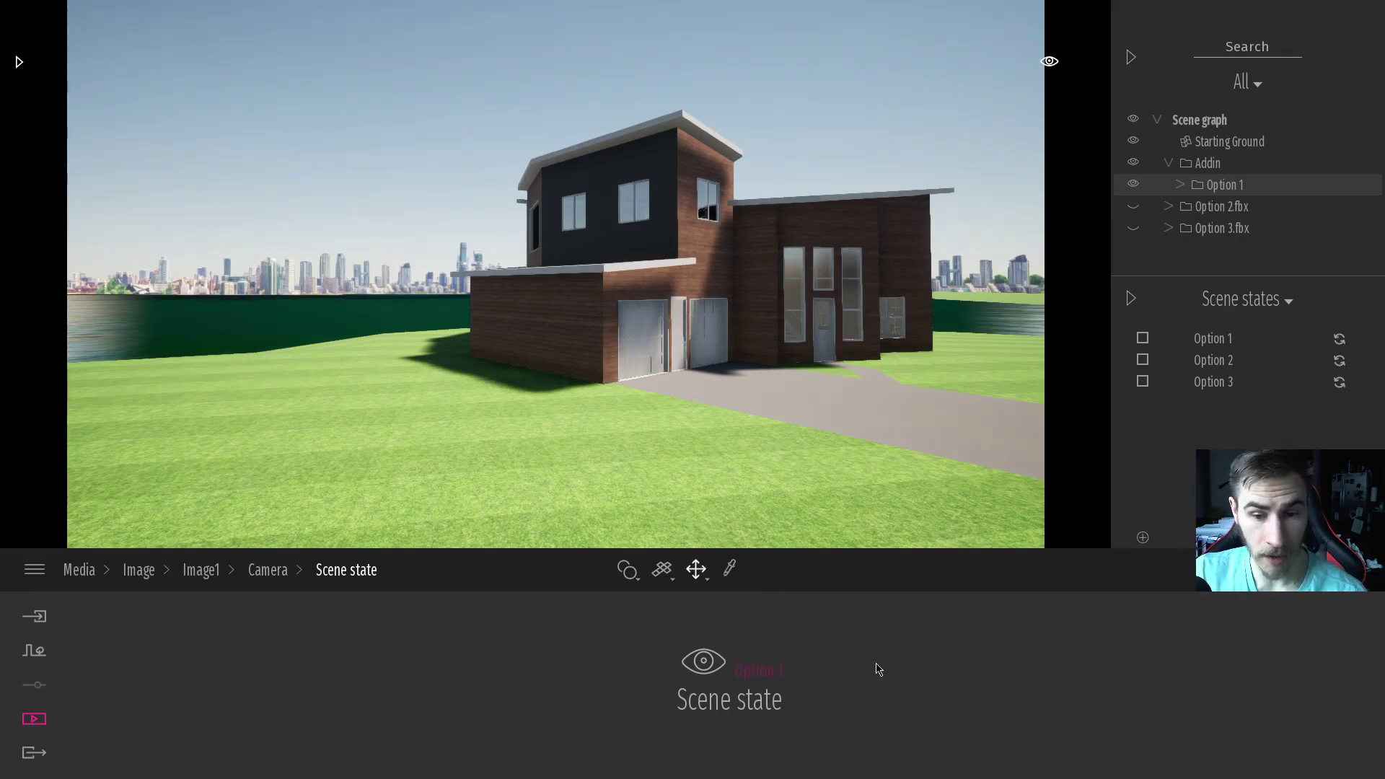
{"action": "left_click", "coordinate": [138, 570]}
Step: Rename the three images to Option 1, Option 2 and Option 3
{"action": "mouse_move", "coordinate": [310, 636]}
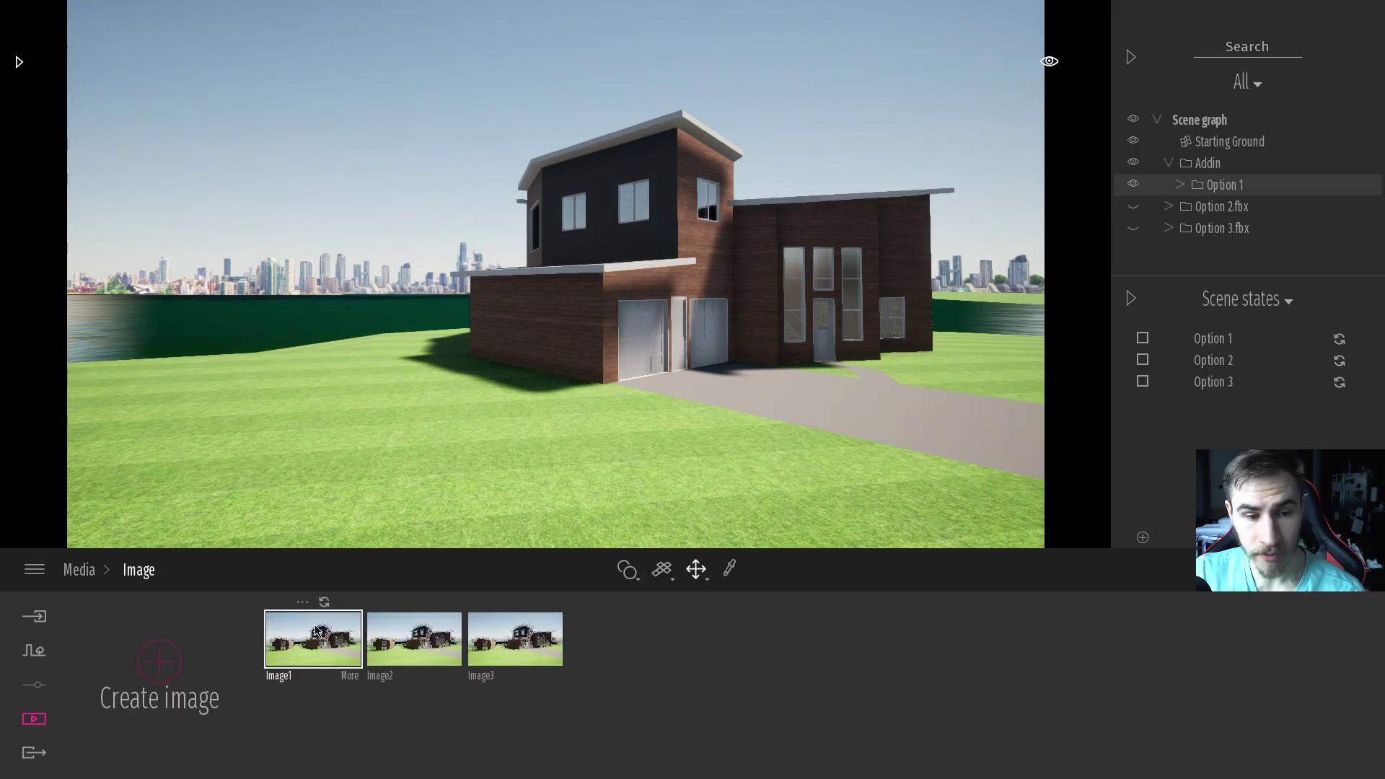
{"action": "left_click", "coordinate": [303, 608]}
{"action": "left_click", "coordinate": [300, 548]}
{"action": "type", "text": "Option 1"}
{"action": "key", "text": "Return"}
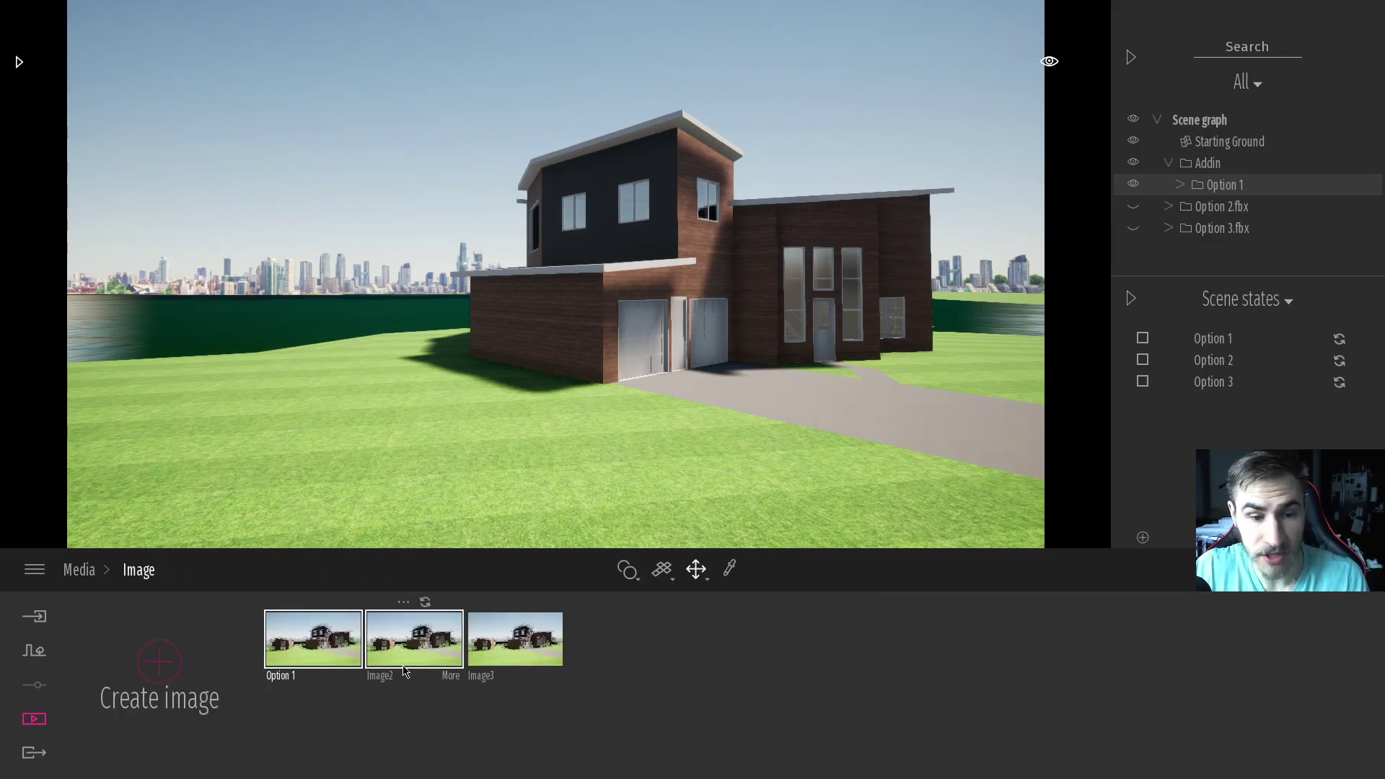
{"action": "left_click", "coordinate": [402, 603]}
{"action": "left_click", "coordinate": [395, 532]}
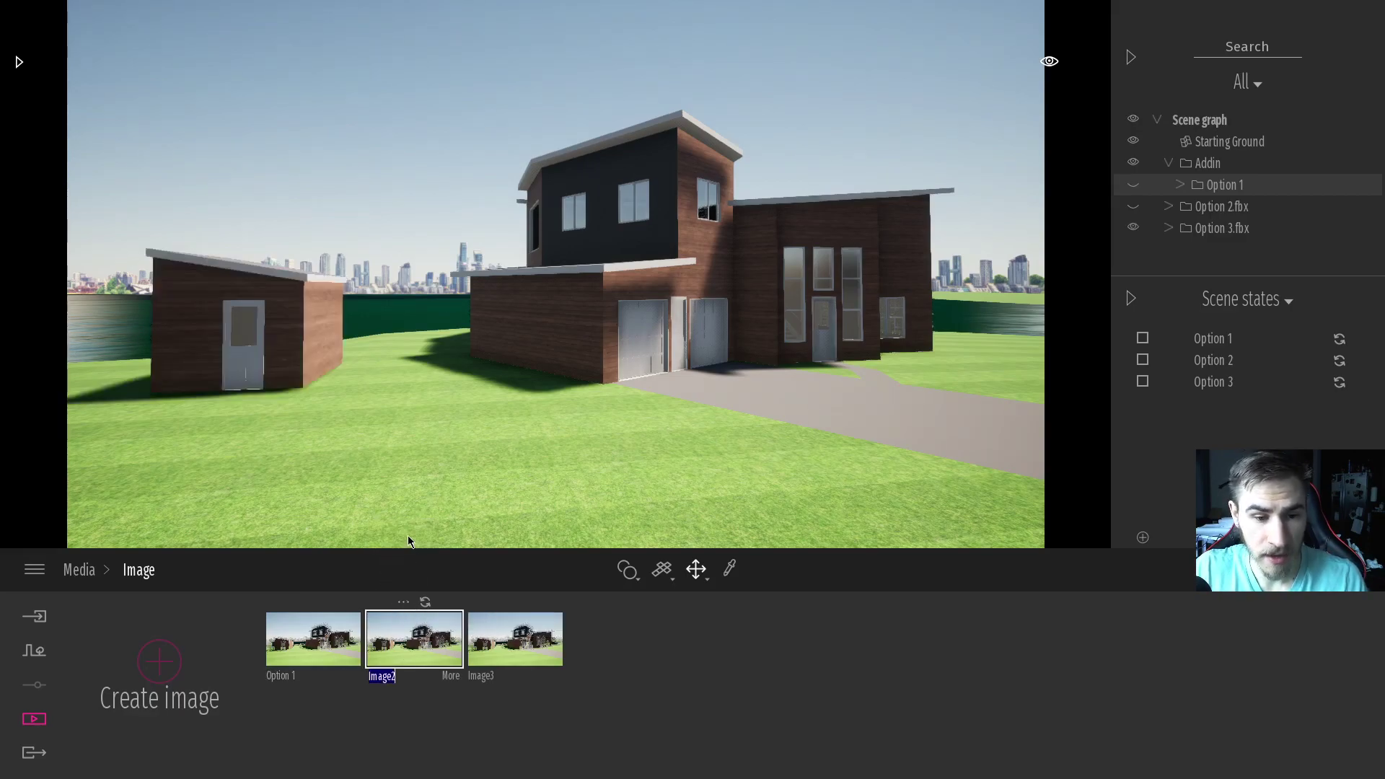
{"action": "type", "text": "Option 2"}
{"action": "key", "text": "Return"}
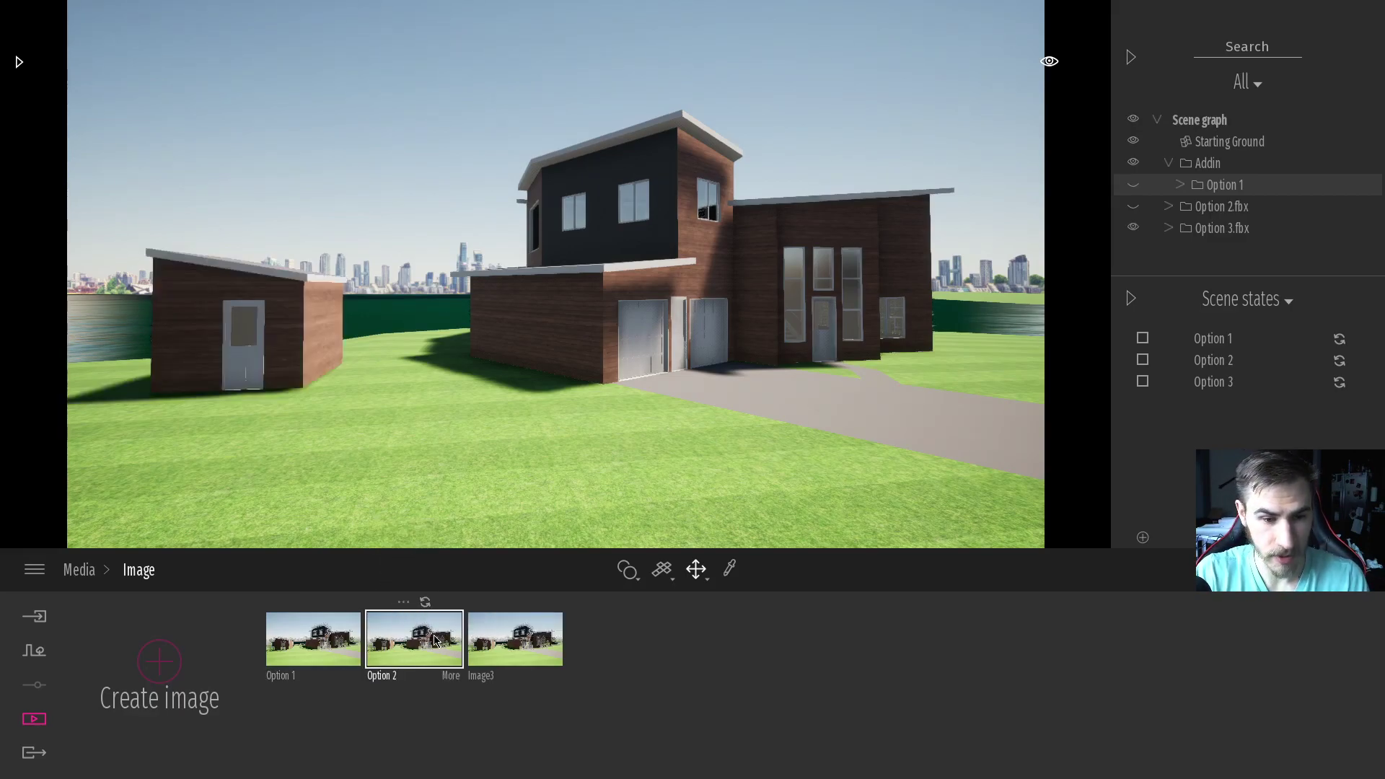
{"action": "left_click", "coordinate": [505, 601]}
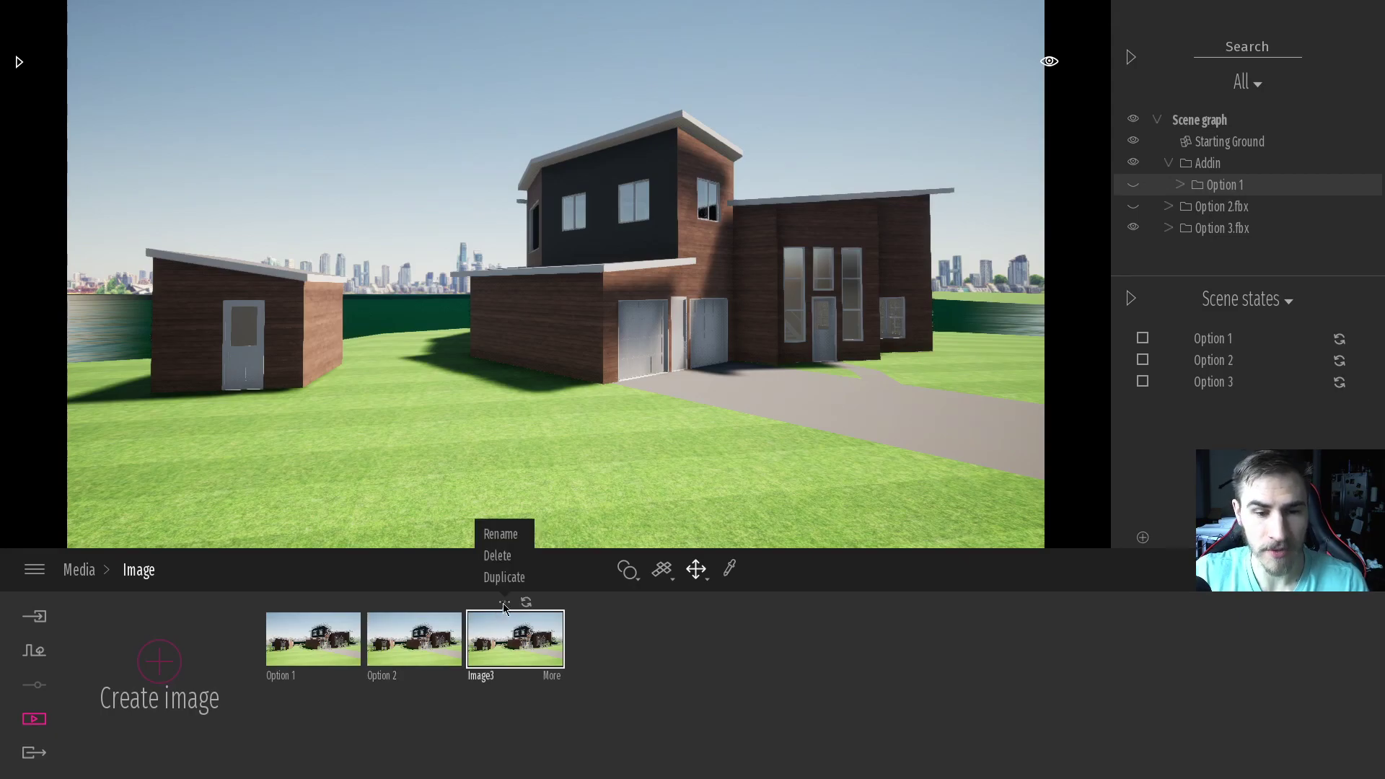
{"action": "left_click", "coordinate": [507, 535]}
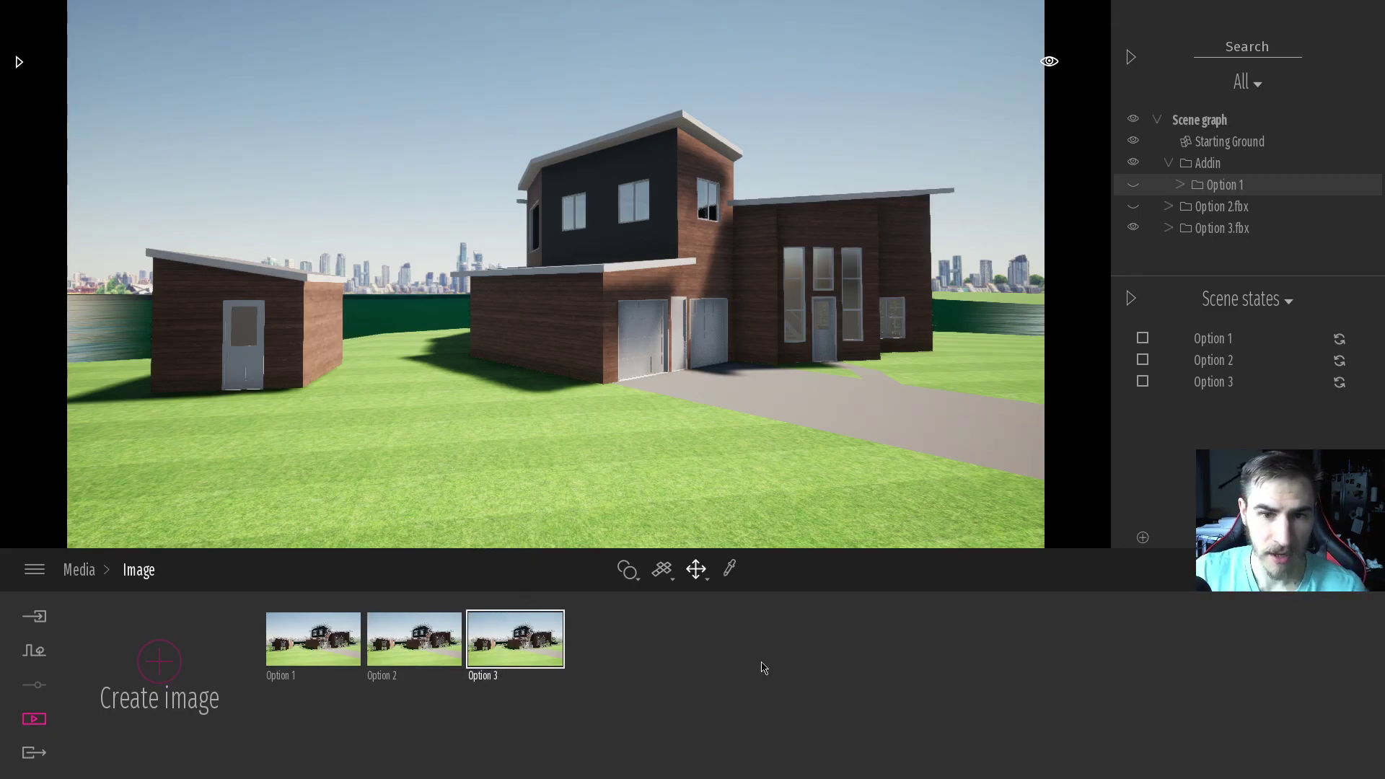
Step: Link the Option 2 image's camera scene state to Option 2
{"action": "mouse_move", "coordinate": [407, 615]}
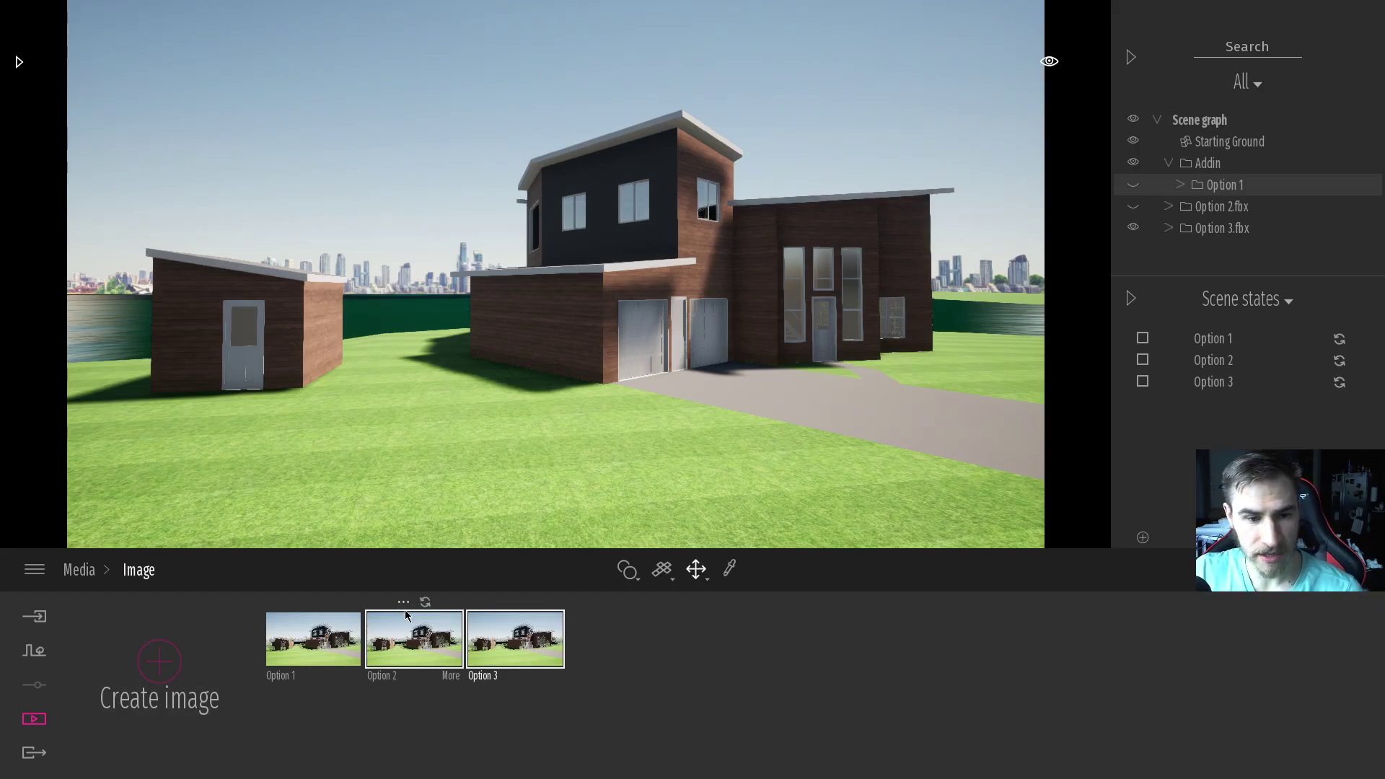
{"action": "left_click", "coordinate": [448, 679]}
{"action": "left_click", "coordinate": [902, 660]}
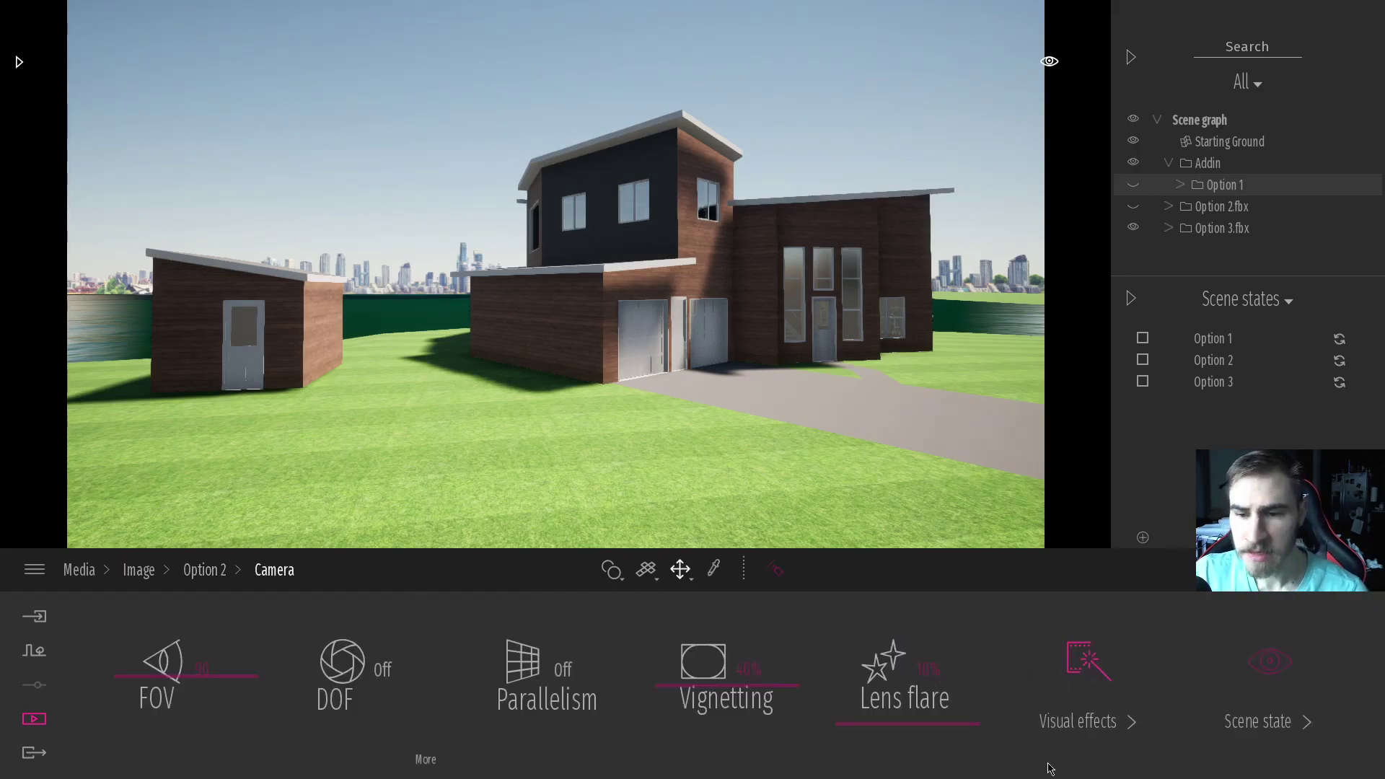
{"action": "left_click", "coordinate": [1270, 662]}
{"action": "left_click", "coordinate": [745, 670]}
{"action": "left_click", "coordinate": [724, 583]}
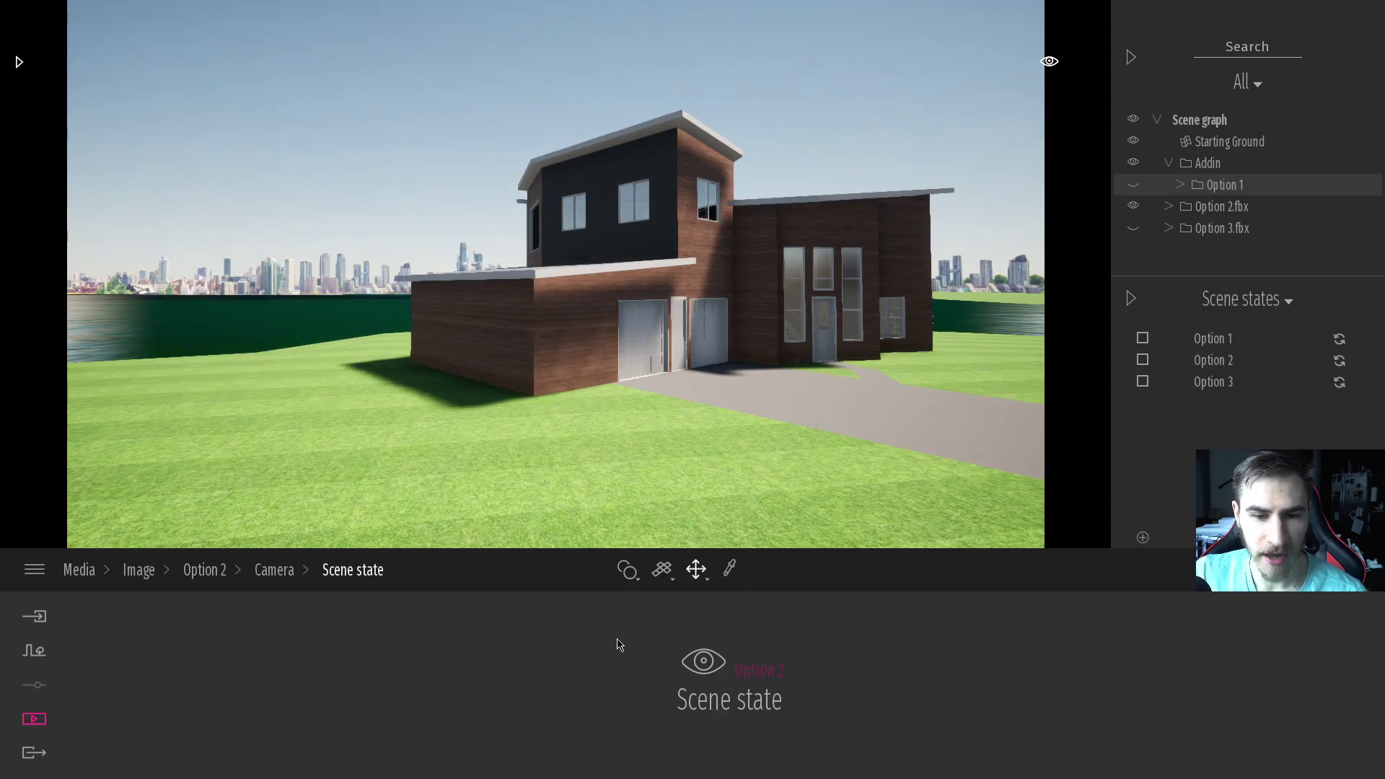
{"action": "left_click", "coordinate": [274, 570]}
{"action": "left_click", "coordinate": [204, 570]}
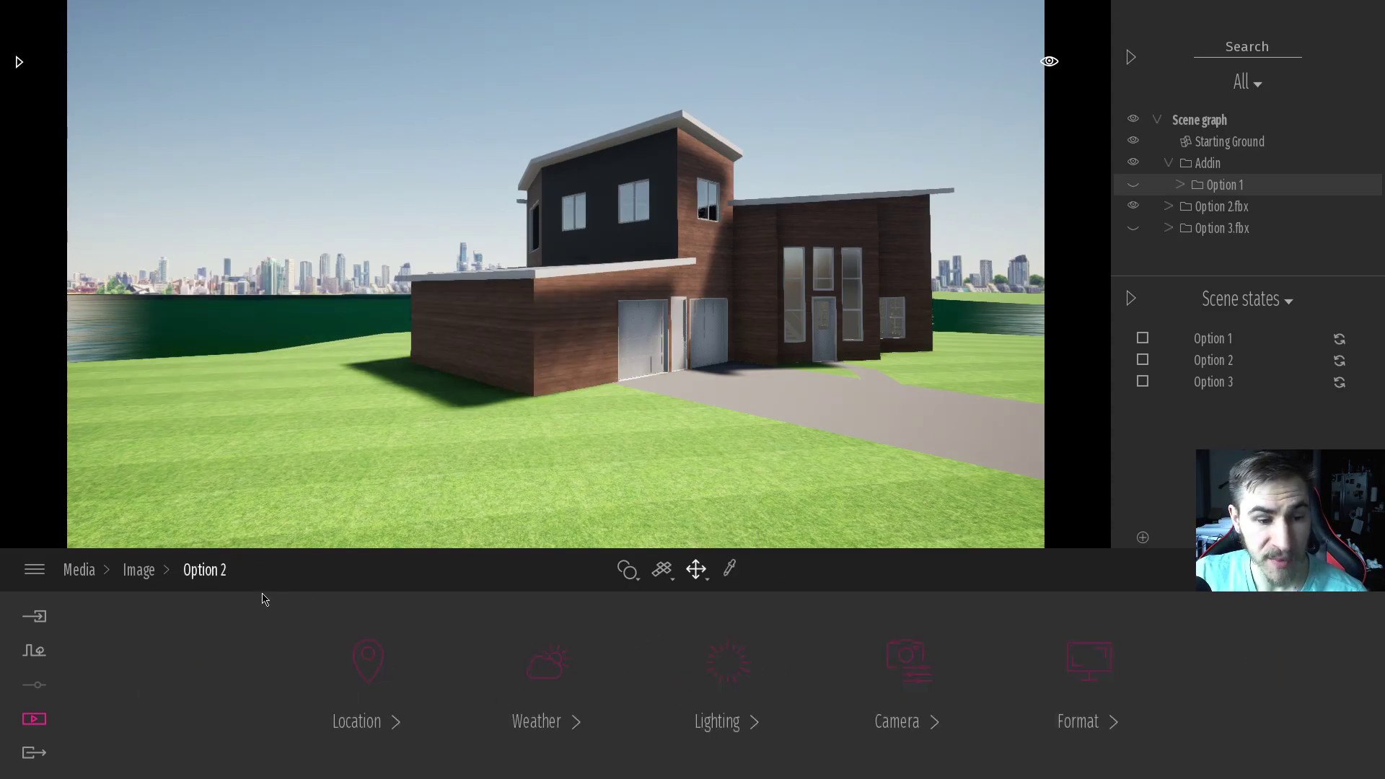
{"action": "left_click", "coordinate": [139, 570]}
Step: Link the Option 3 image's camera scene state to Option 3
{"action": "mouse_move", "coordinate": [551, 682]}
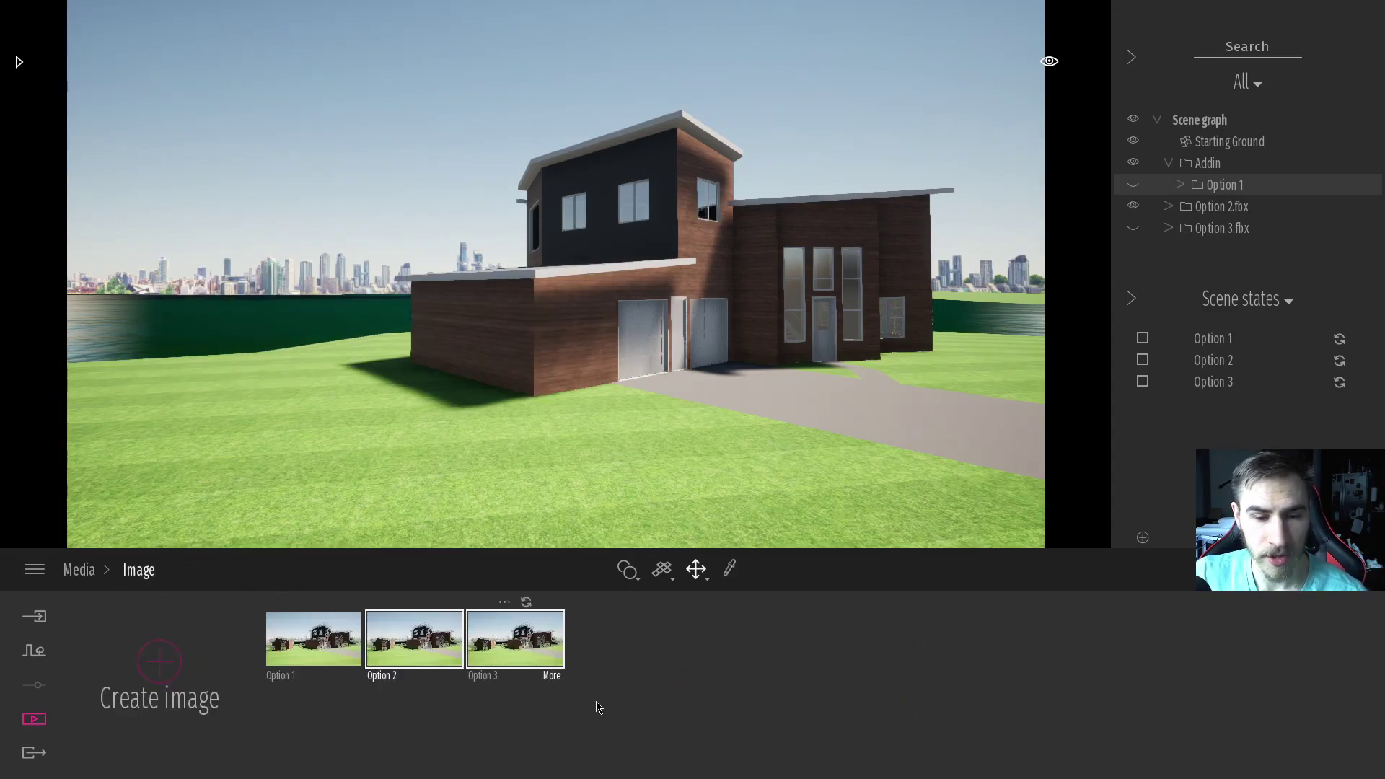
{"action": "left_click", "coordinate": [552, 675]}
{"action": "left_click", "coordinate": [931, 671]}
{"action": "left_click", "coordinate": [1270, 663]}
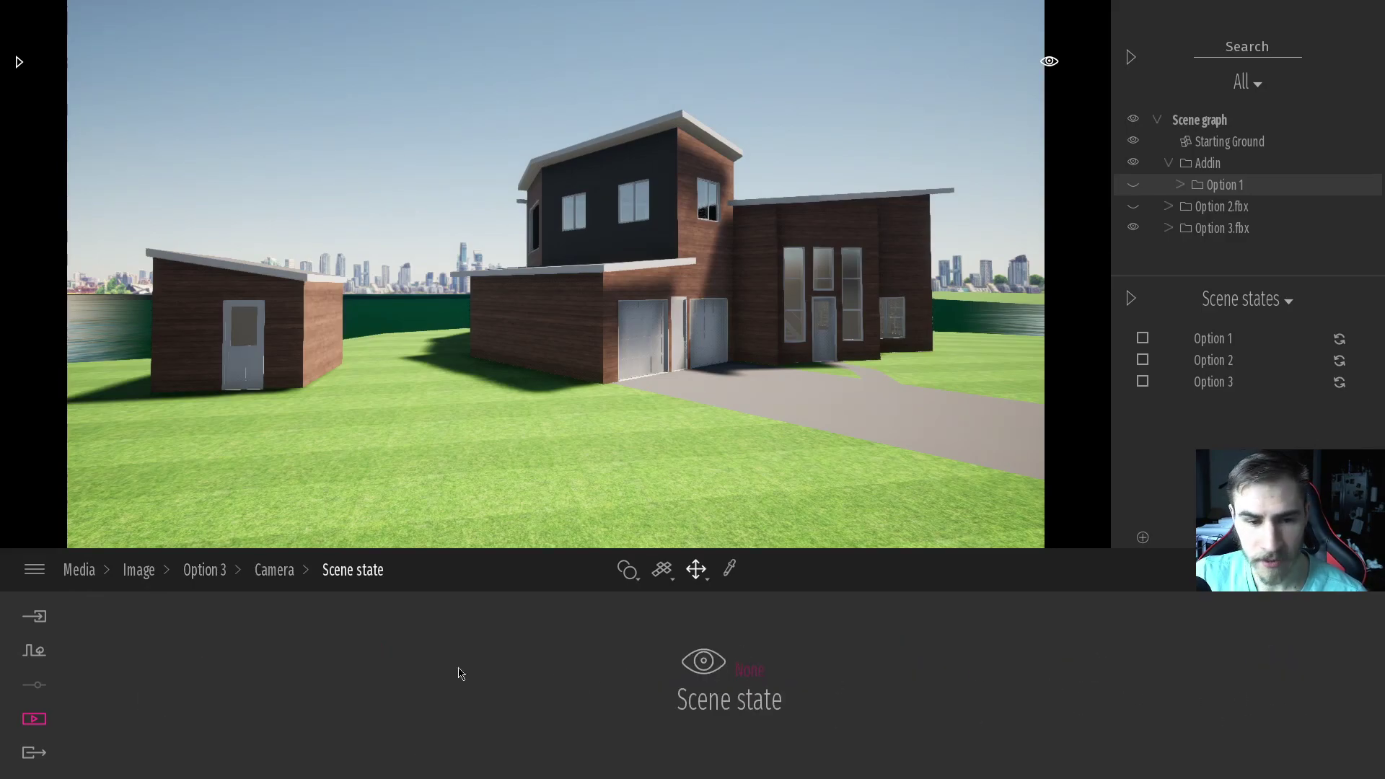
{"action": "left_click", "coordinate": [749, 670]}
{"action": "left_click", "coordinate": [721, 607]}
{"action": "left_click", "coordinate": [204, 570]}
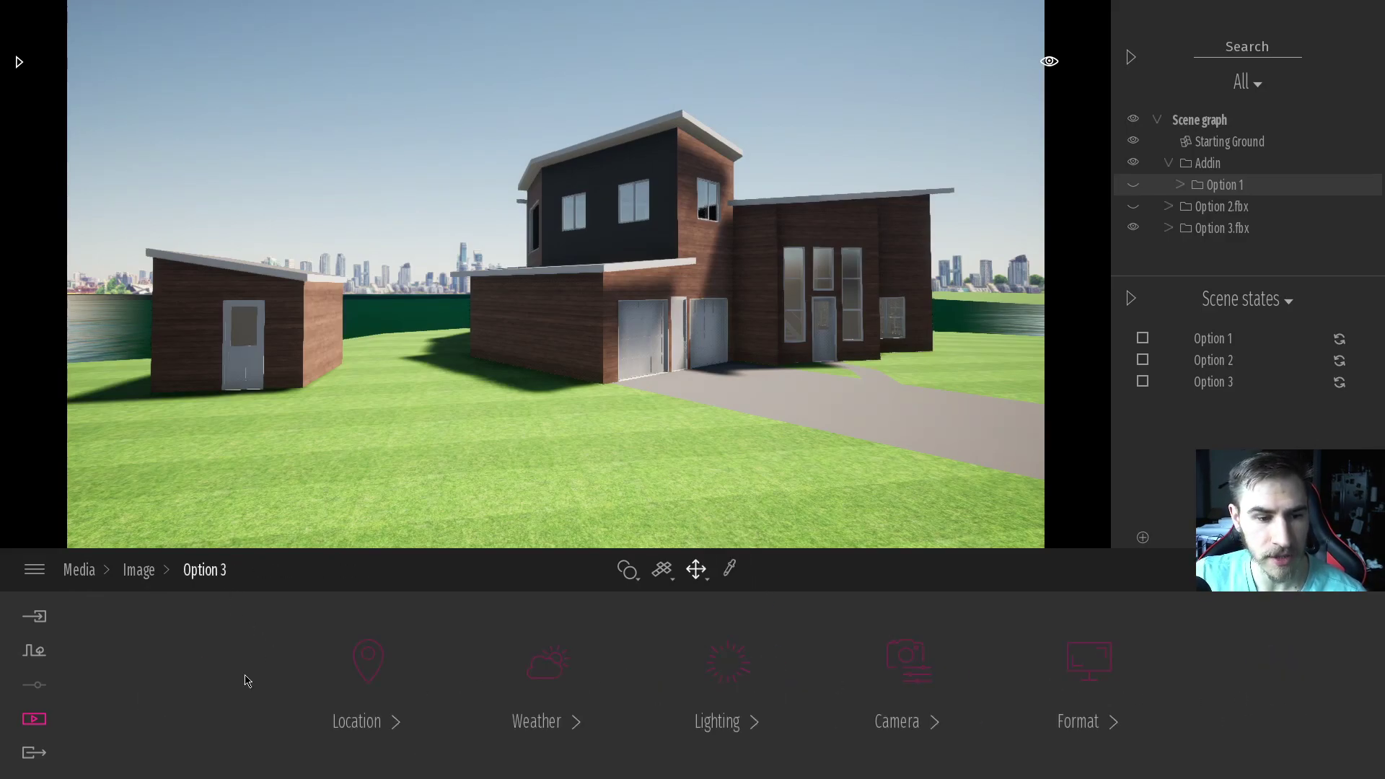
{"action": "left_click", "coordinate": [138, 571]}
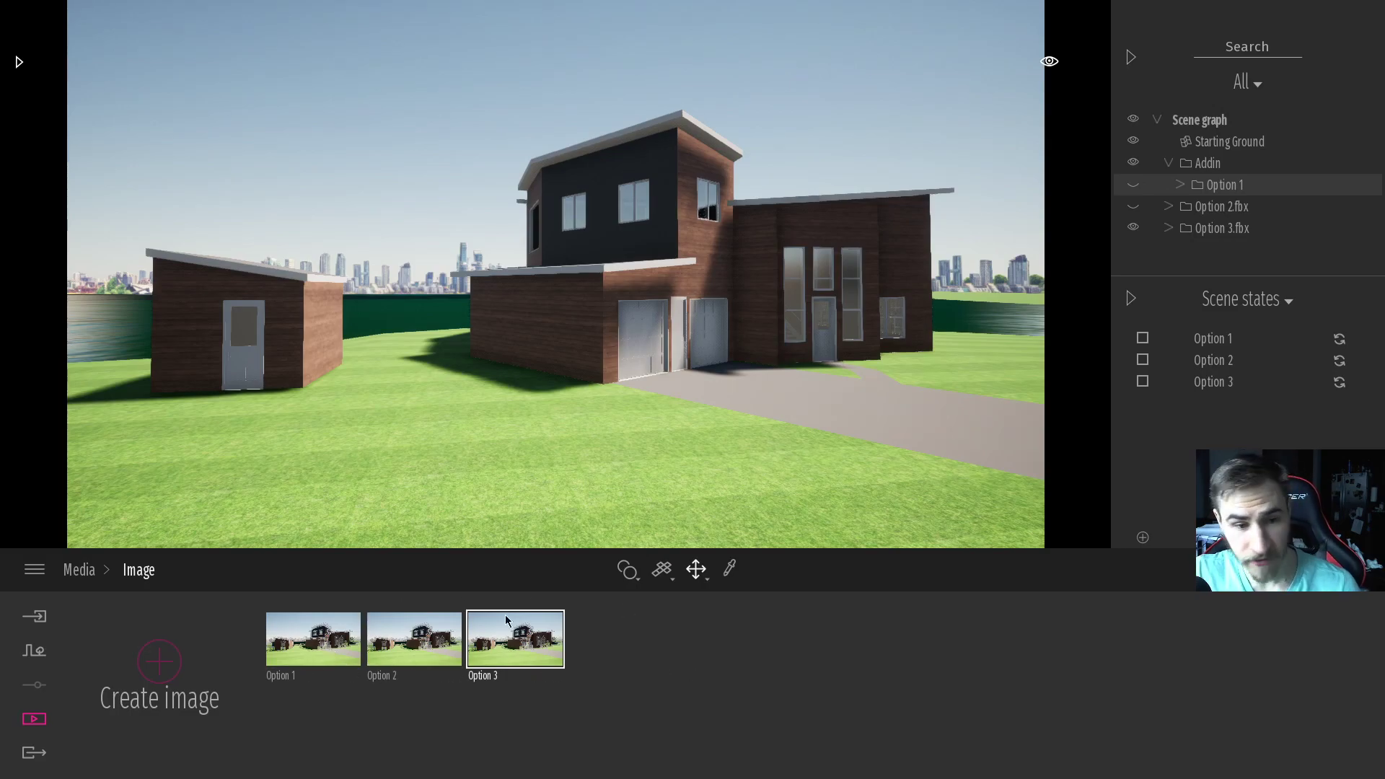
Step: Test switching between the Option 1, 2 and 3 images, then return to Media
{"action": "left_click", "coordinate": [411, 646]}
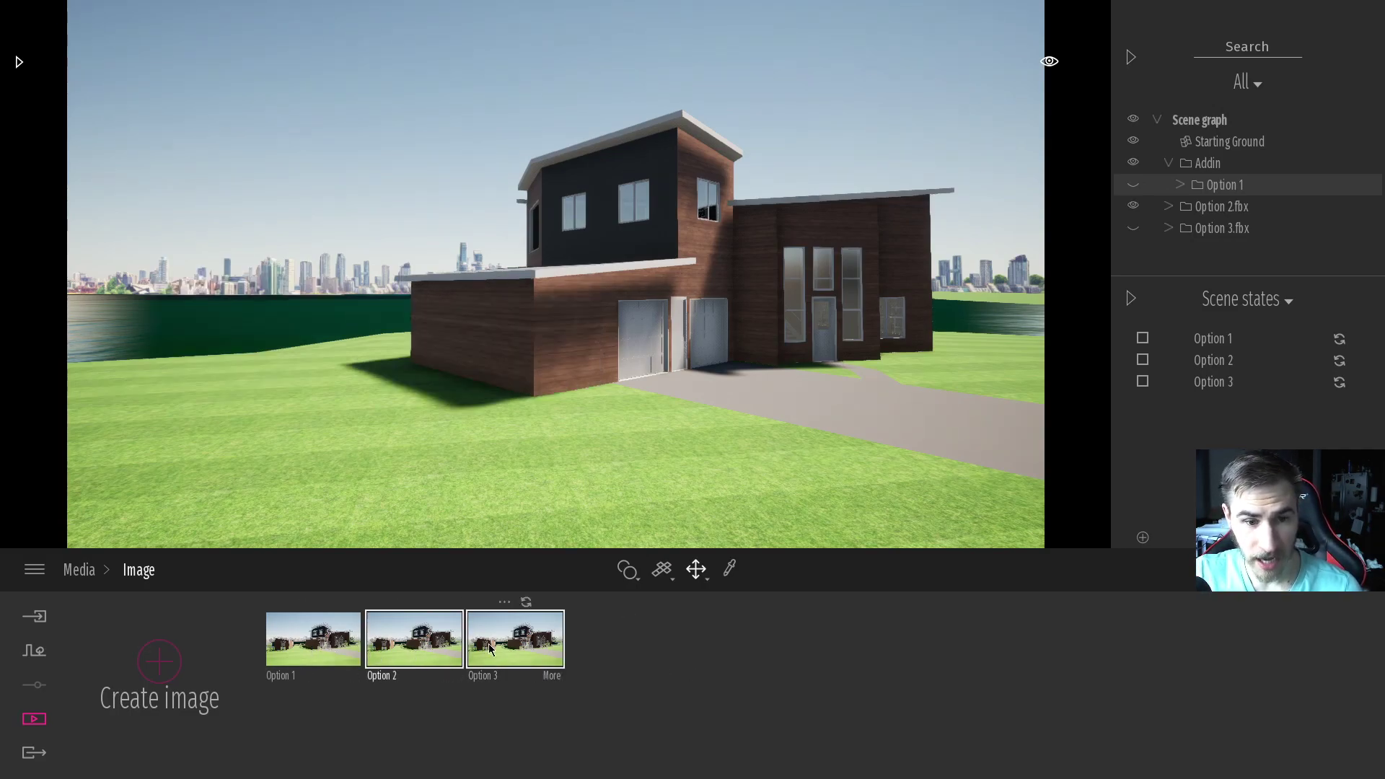
{"action": "left_click", "coordinate": [510, 645]}
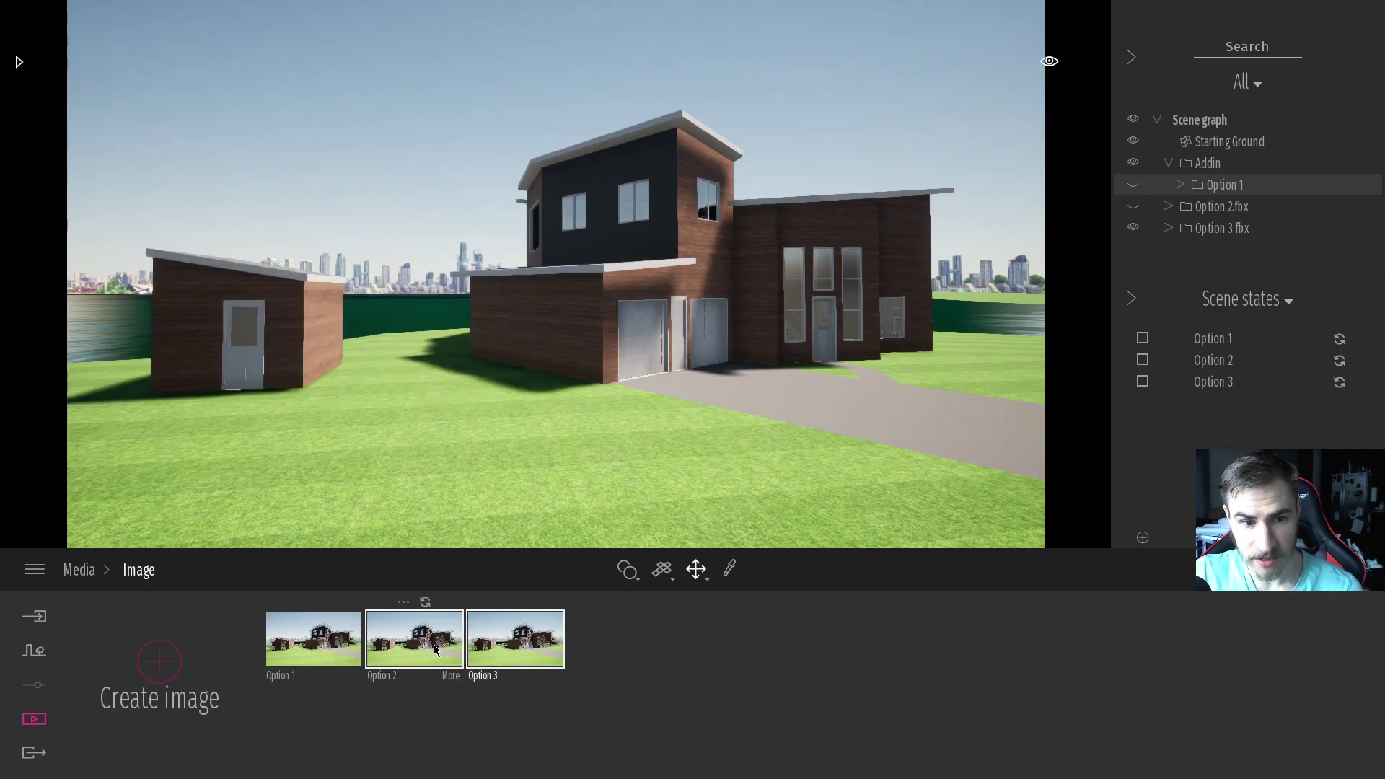
{"action": "left_click", "coordinate": [317, 642]}
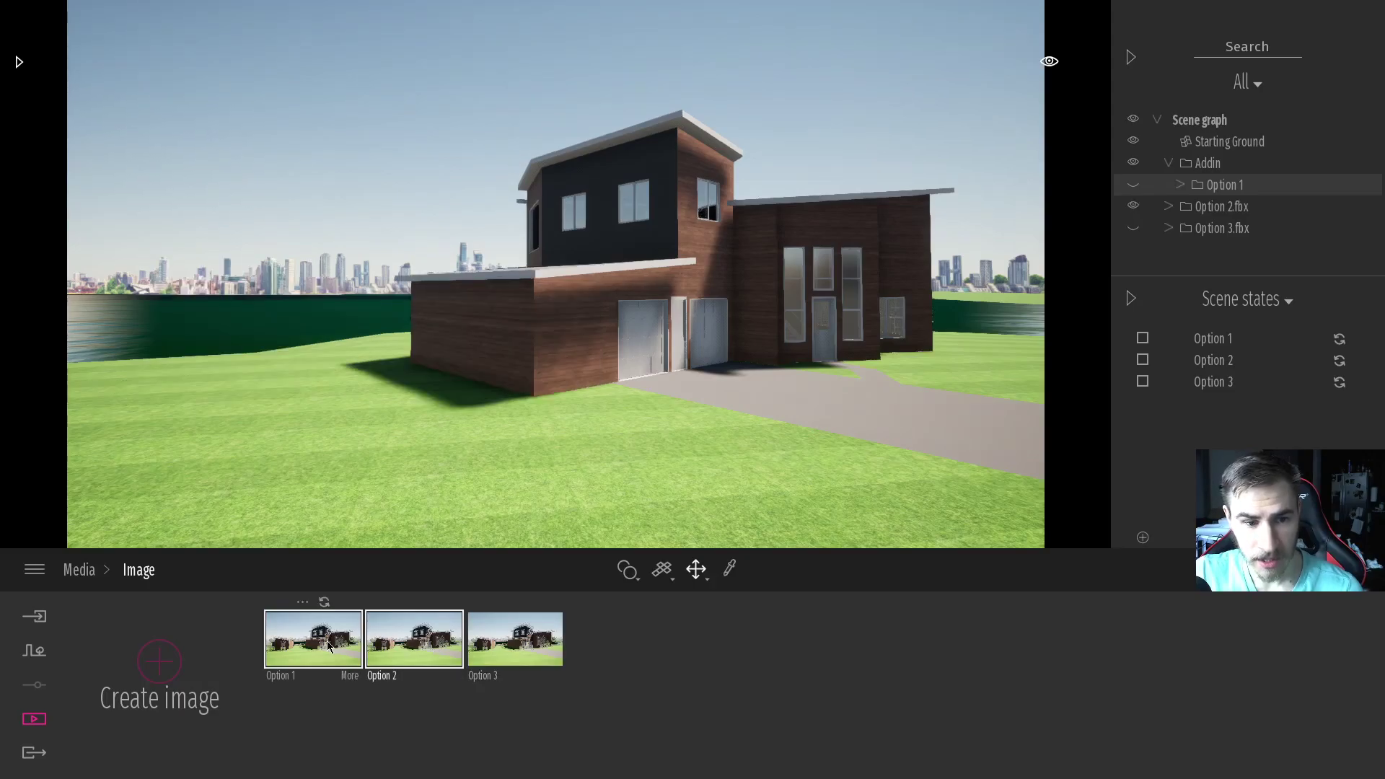
{"action": "left_click", "coordinate": [407, 648]}
{"action": "left_click", "coordinate": [514, 642]}
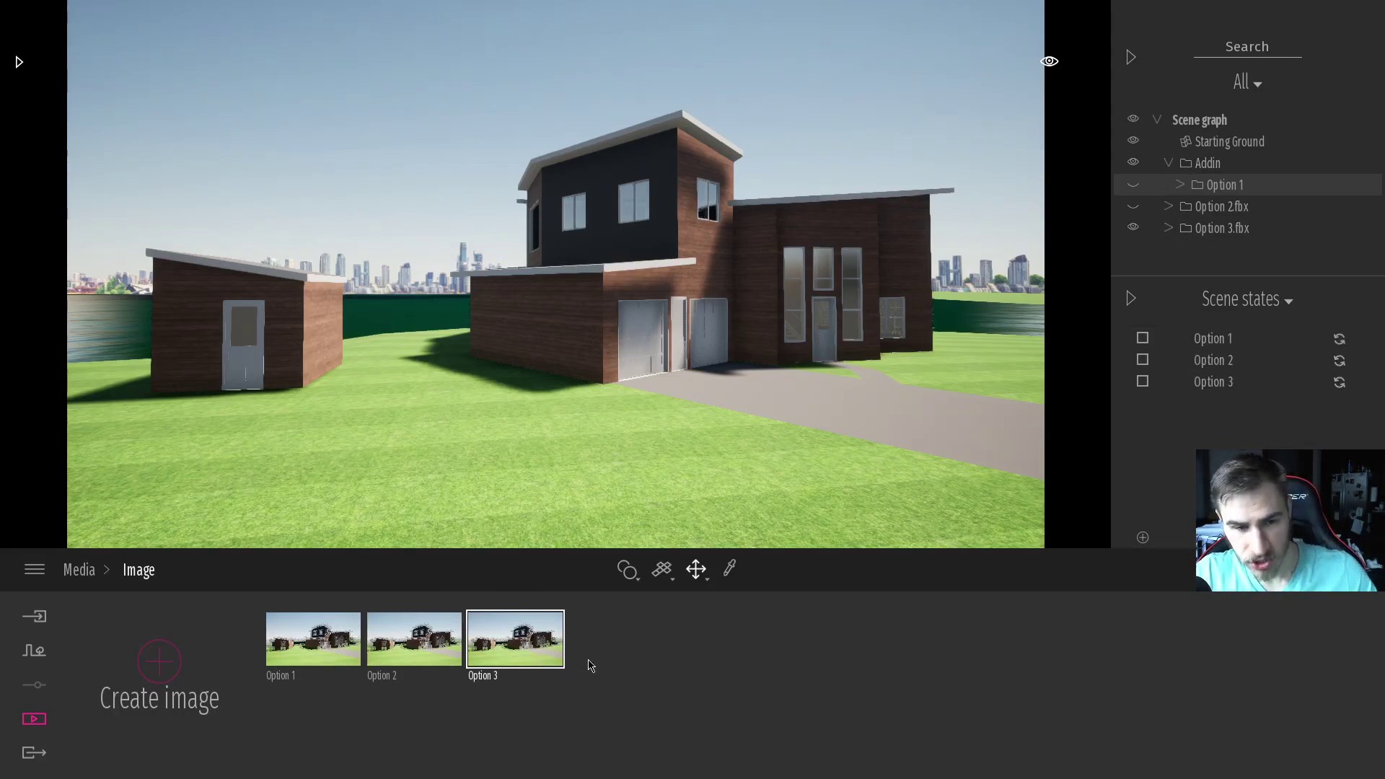
{"action": "left_click", "coordinate": [79, 570]}
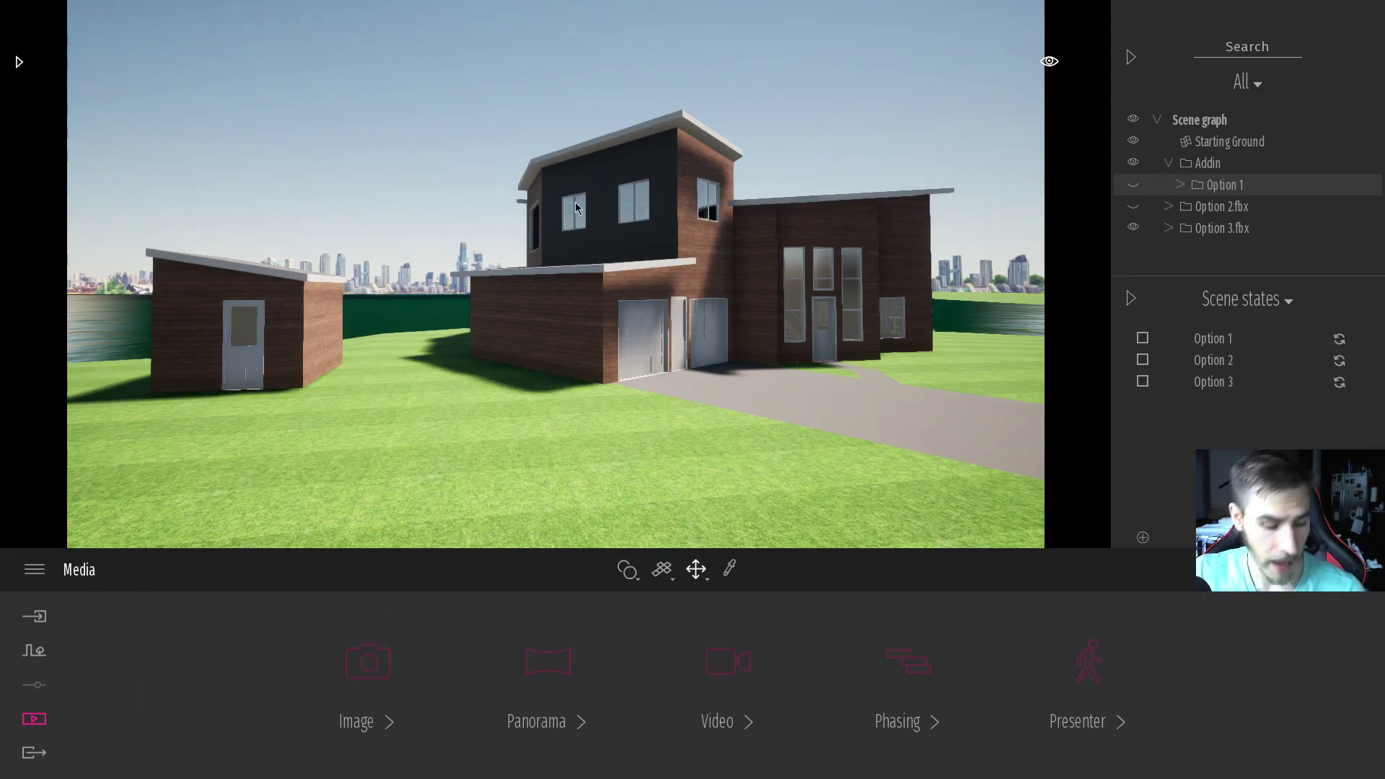
Step: Save the project and create a new presenter
{"action": "key", "text": "ctrl+s"}
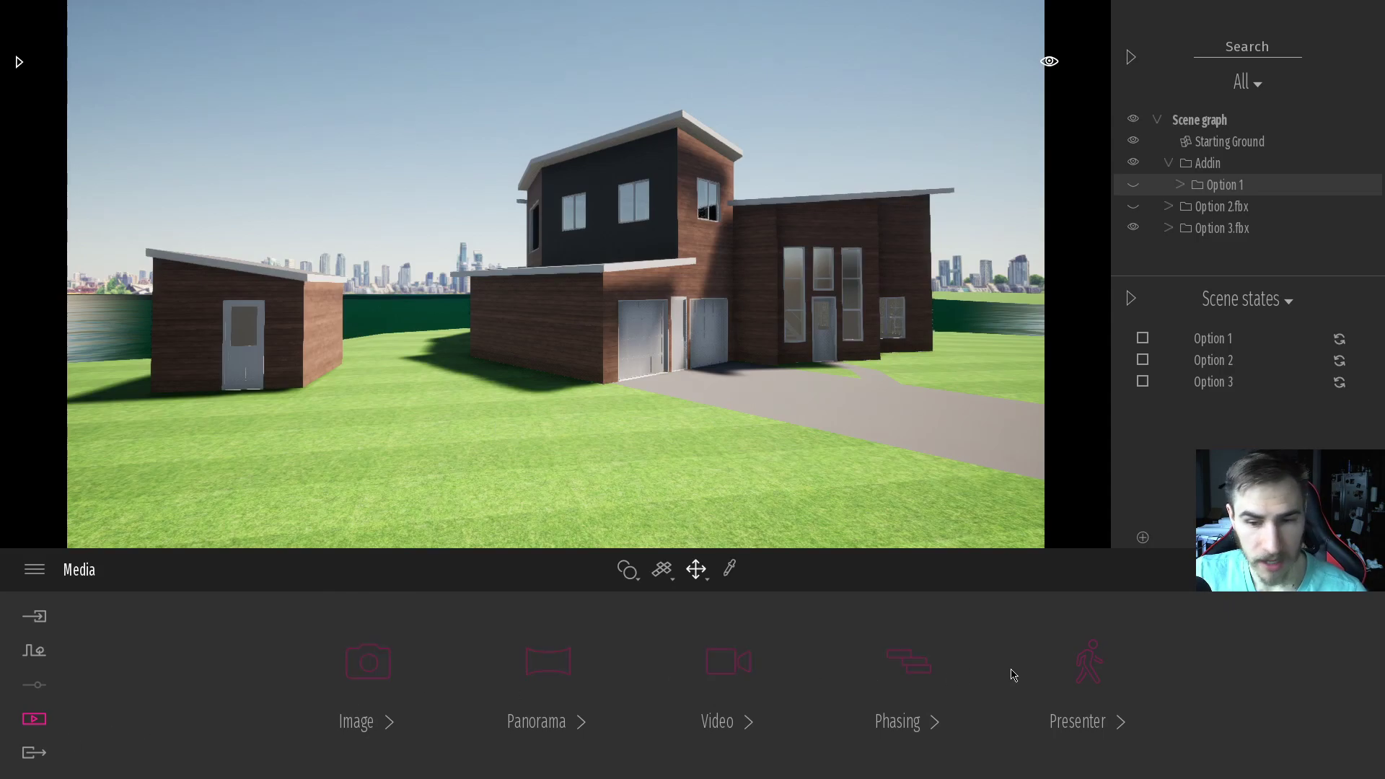
{"action": "left_click", "coordinate": [1089, 667]}
{"action": "left_click", "coordinate": [160, 661]}
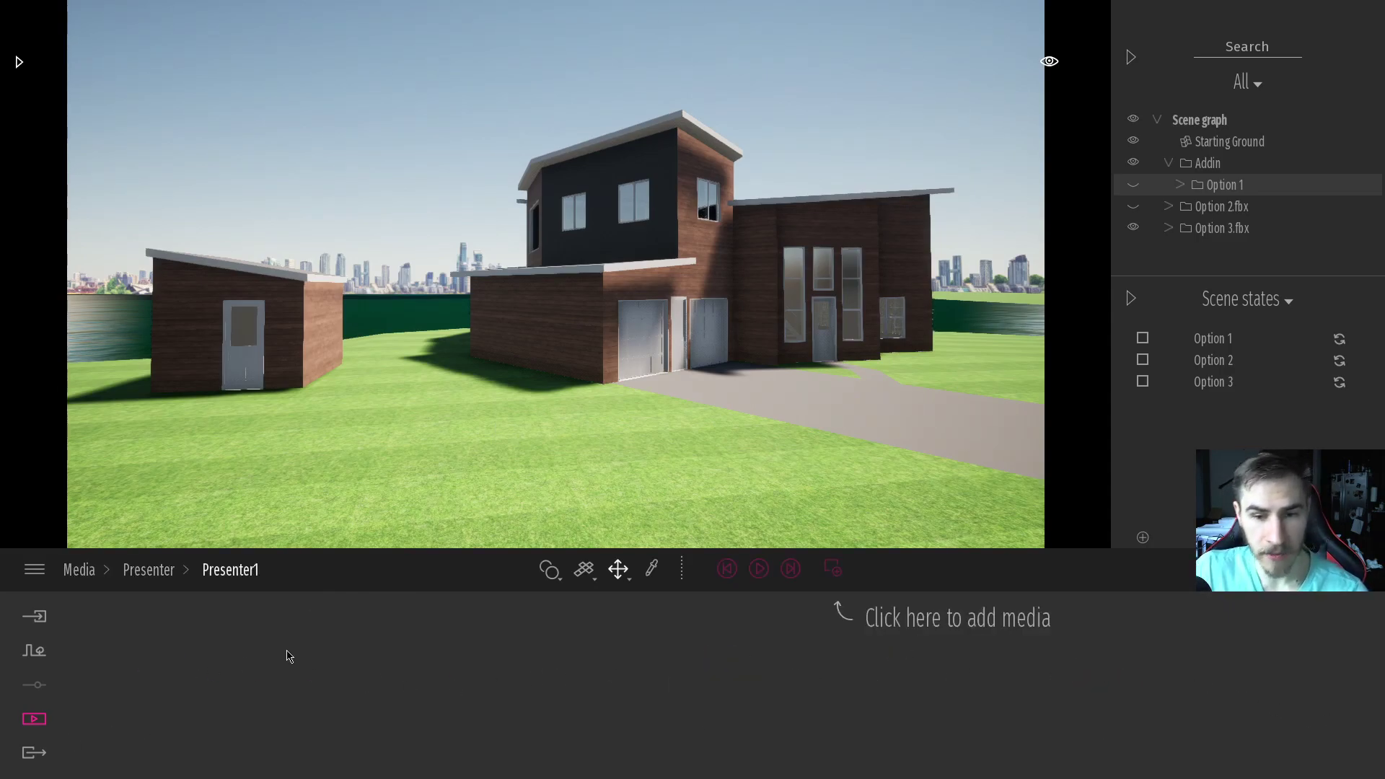
{"action": "left_click", "coordinate": [144, 572]}
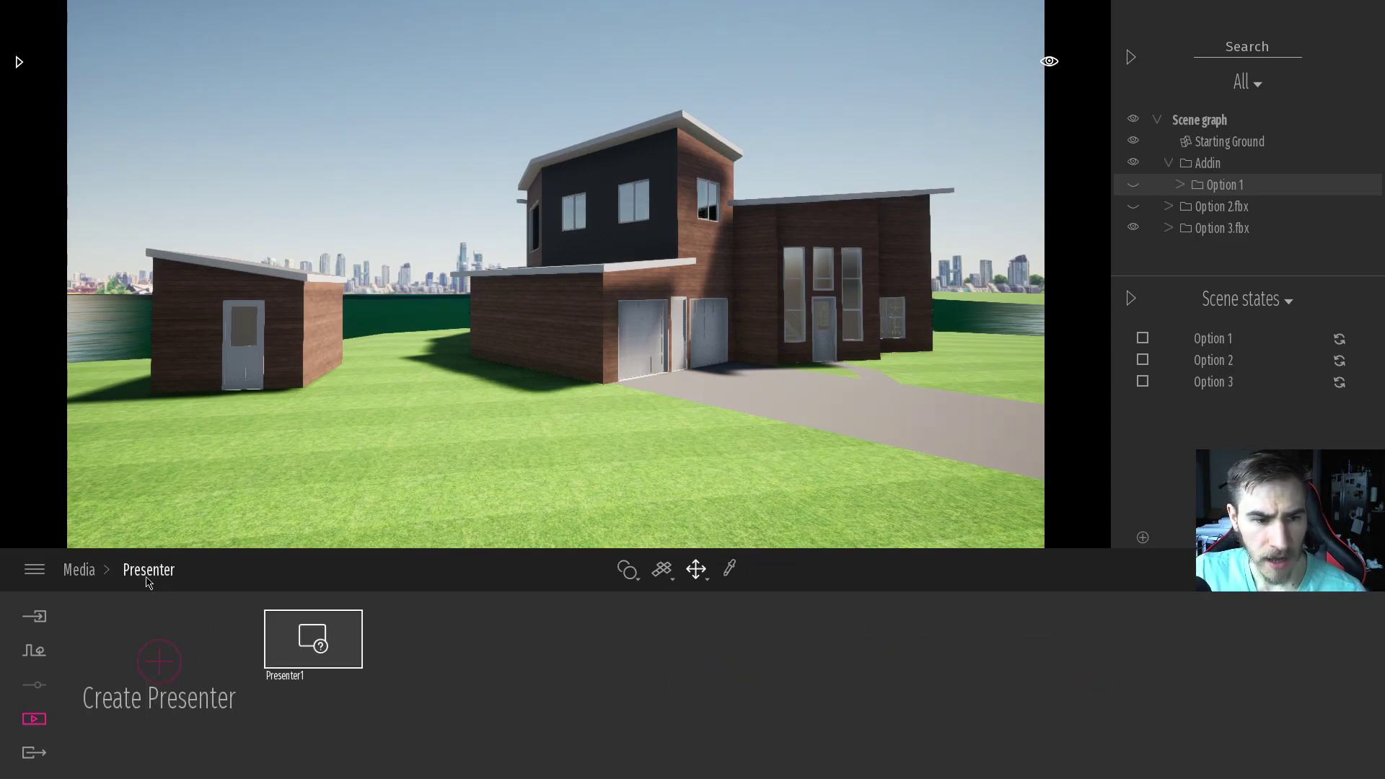
Step: Rename Presenter1 to 'Options' and open it
{"action": "left_click", "coordinate": [312, 598]}
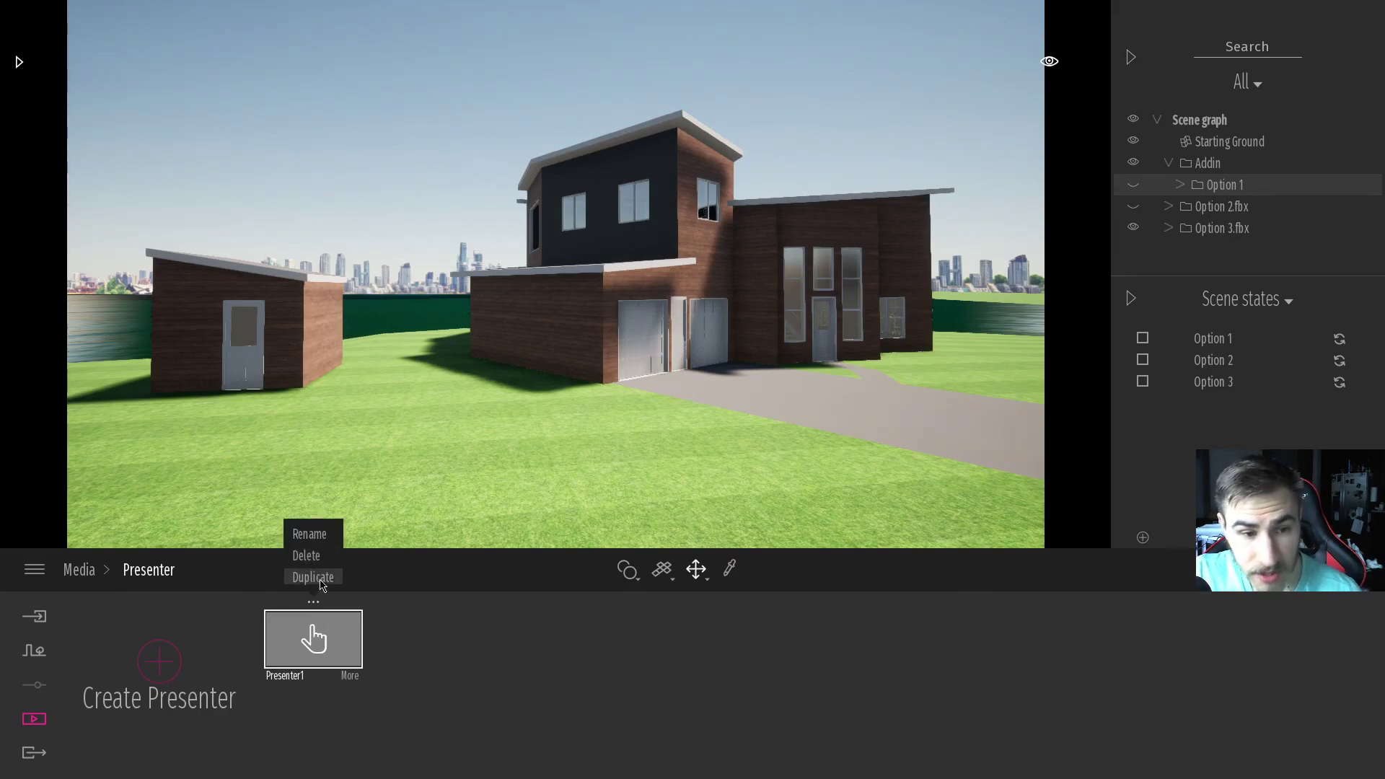
{"action": "left_click", "coordinate": [310, 534]}
{"action": "type", "text": "Options"}
{"action": "key", "text": "Return"}
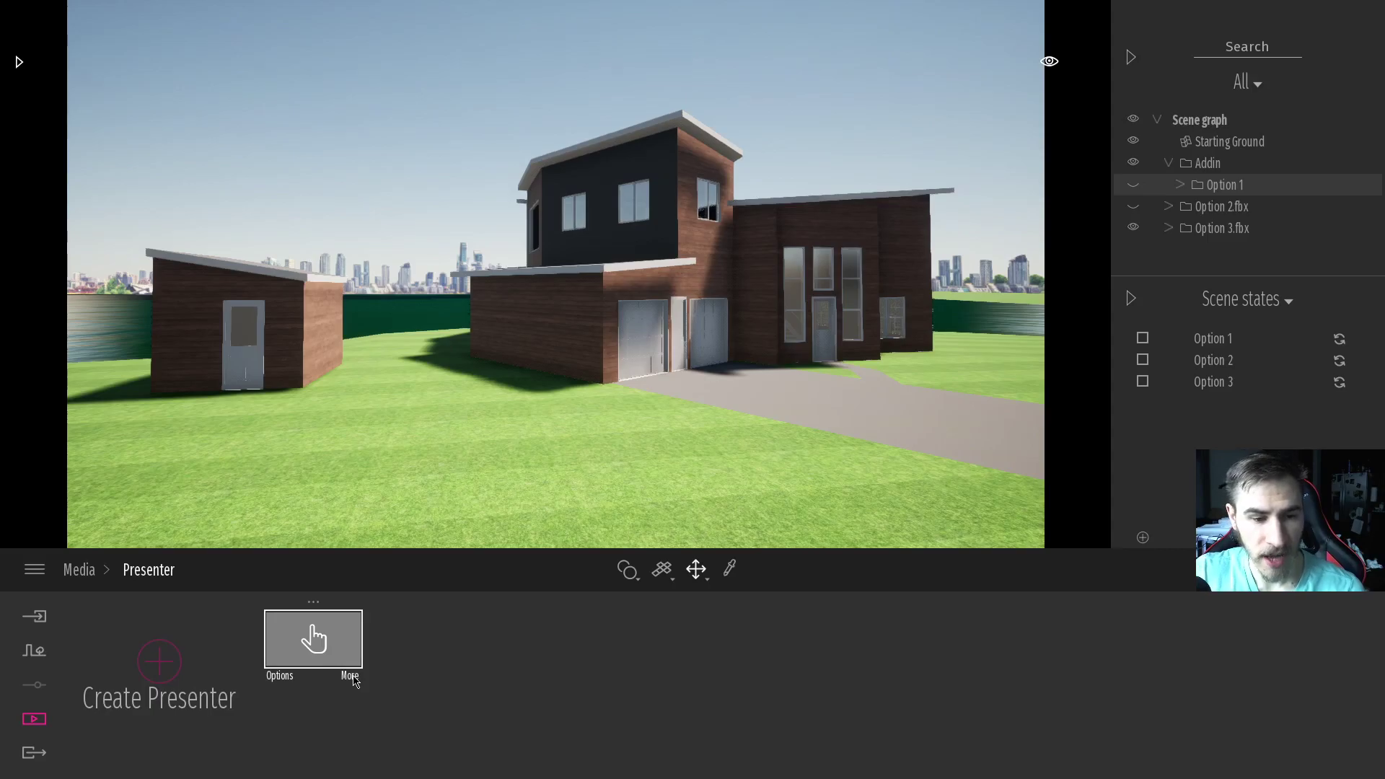
{"action": "left_click", "coordinate": [350, 671]}
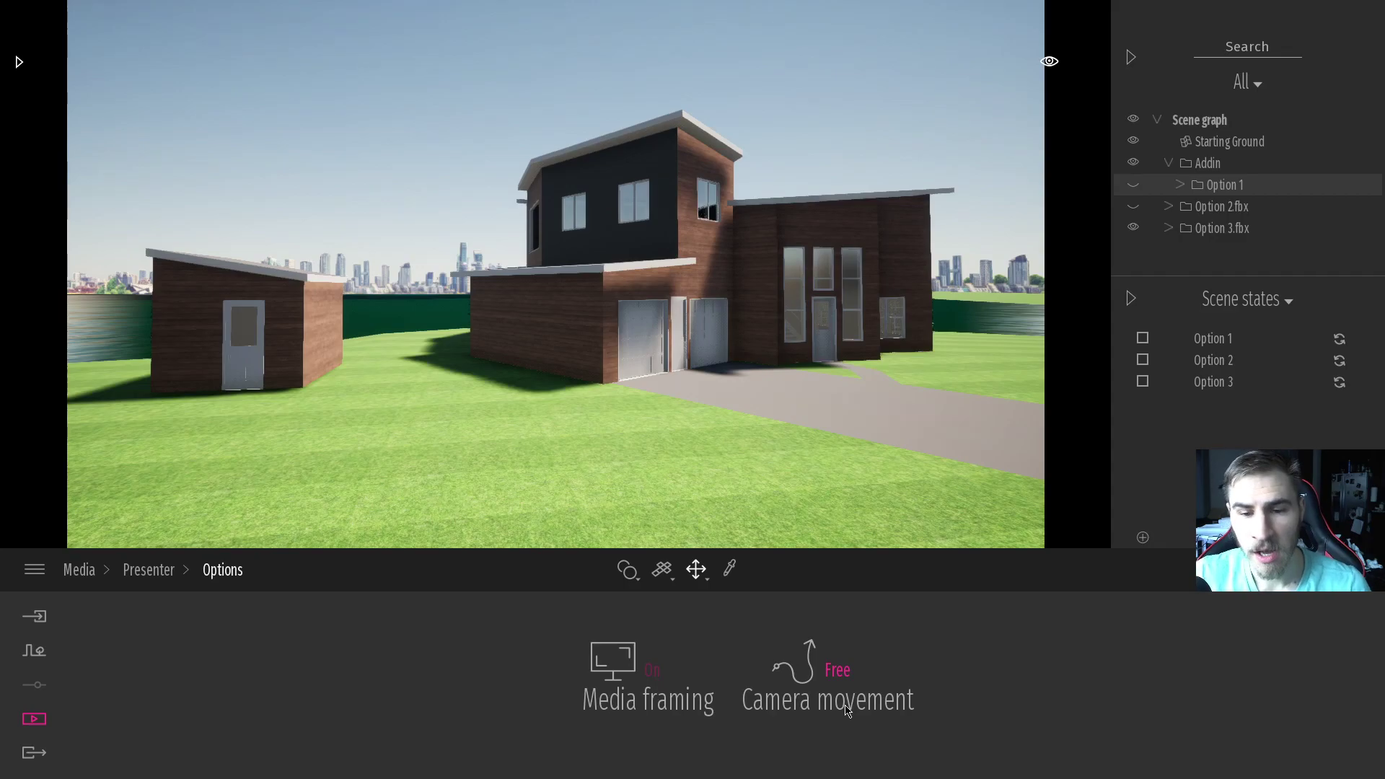
{"action": "left_click", "coordinate": [136, 572]}
{"action": "left_click", "coordinate": [309, 640]}
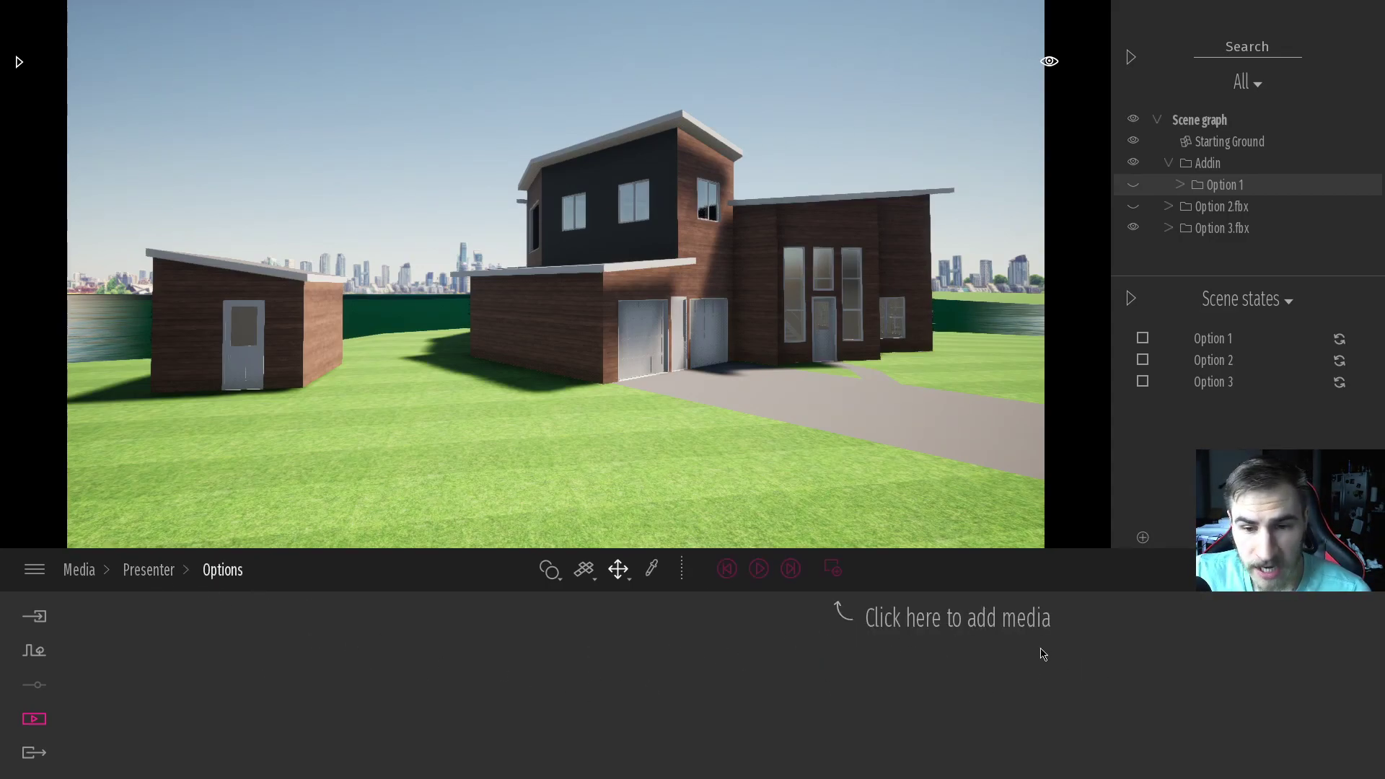
Step: Add the Option 1, Option 2 and Option 3 images to the presenter in order
{"action": "left_click", "coordinate": [833, 568]}
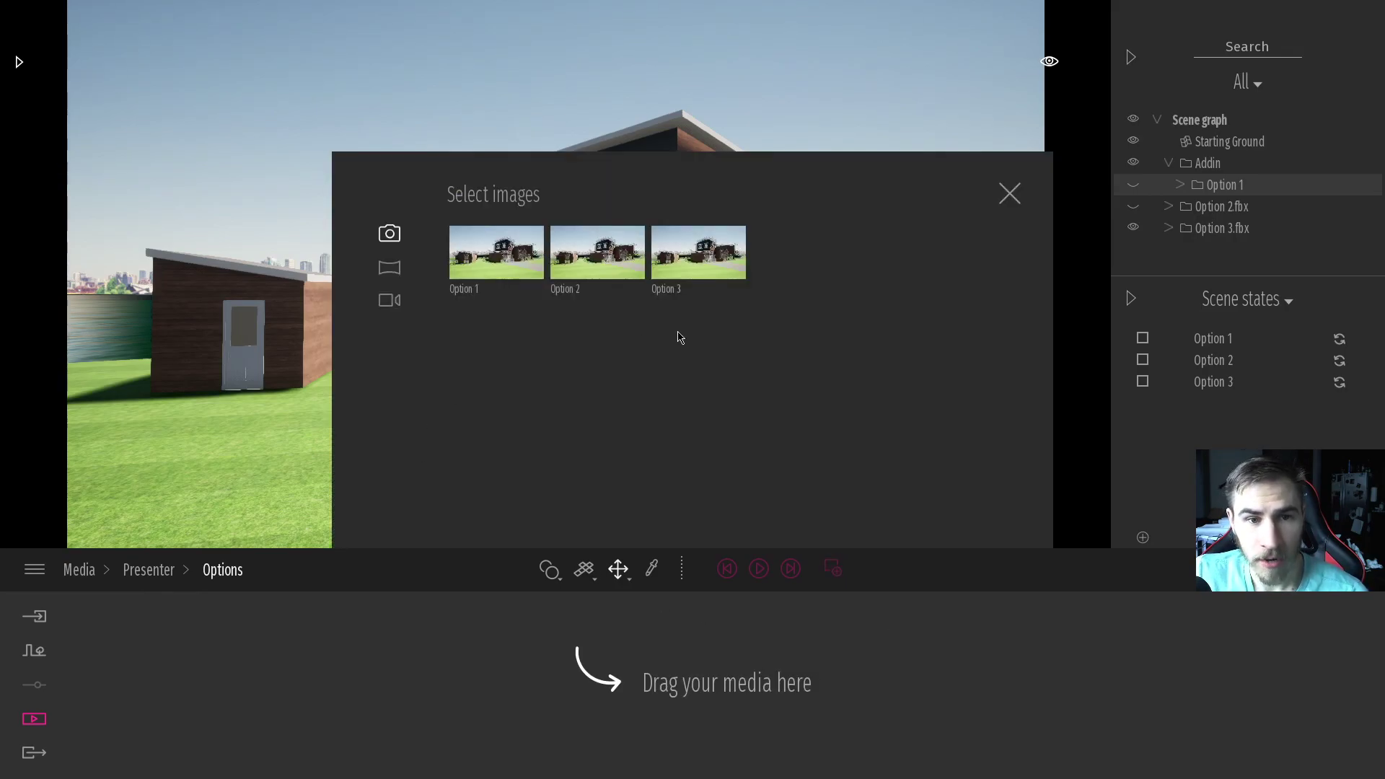
{"action": "left_click_drag", "start_coordinate": [469, 256], "coordinate": [438, 626]}
{"action": "left_click_drag", "start_coordinate": [598, 252], "coordinate": [727, 433]}
{"action": "left_click_drag", "start_coordinate": [699, 252], "coordinate": [1218, 720]}
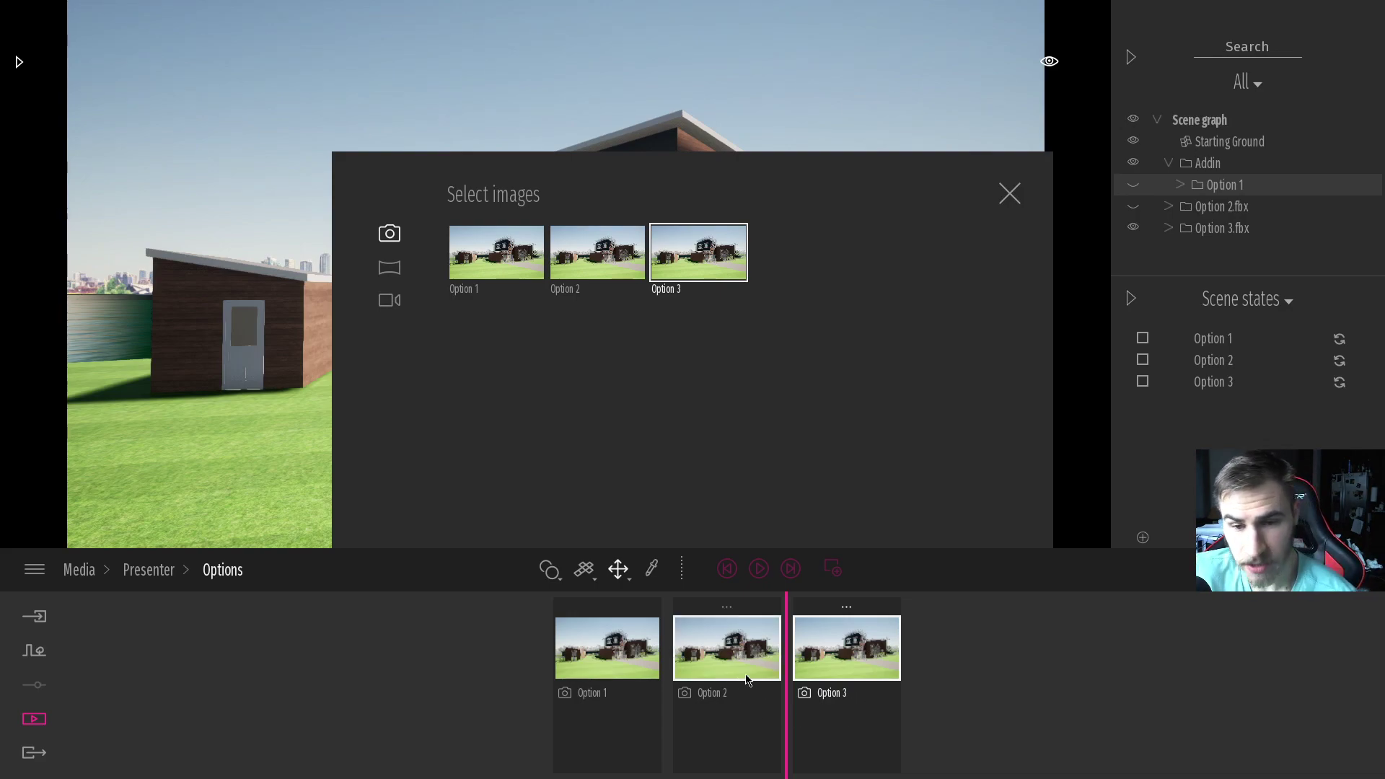
Step: Preview the Option 2, Option 3 and Option 1 clips, then close the image picker
{"action": "left_click", "coordinate": [726, 608]}
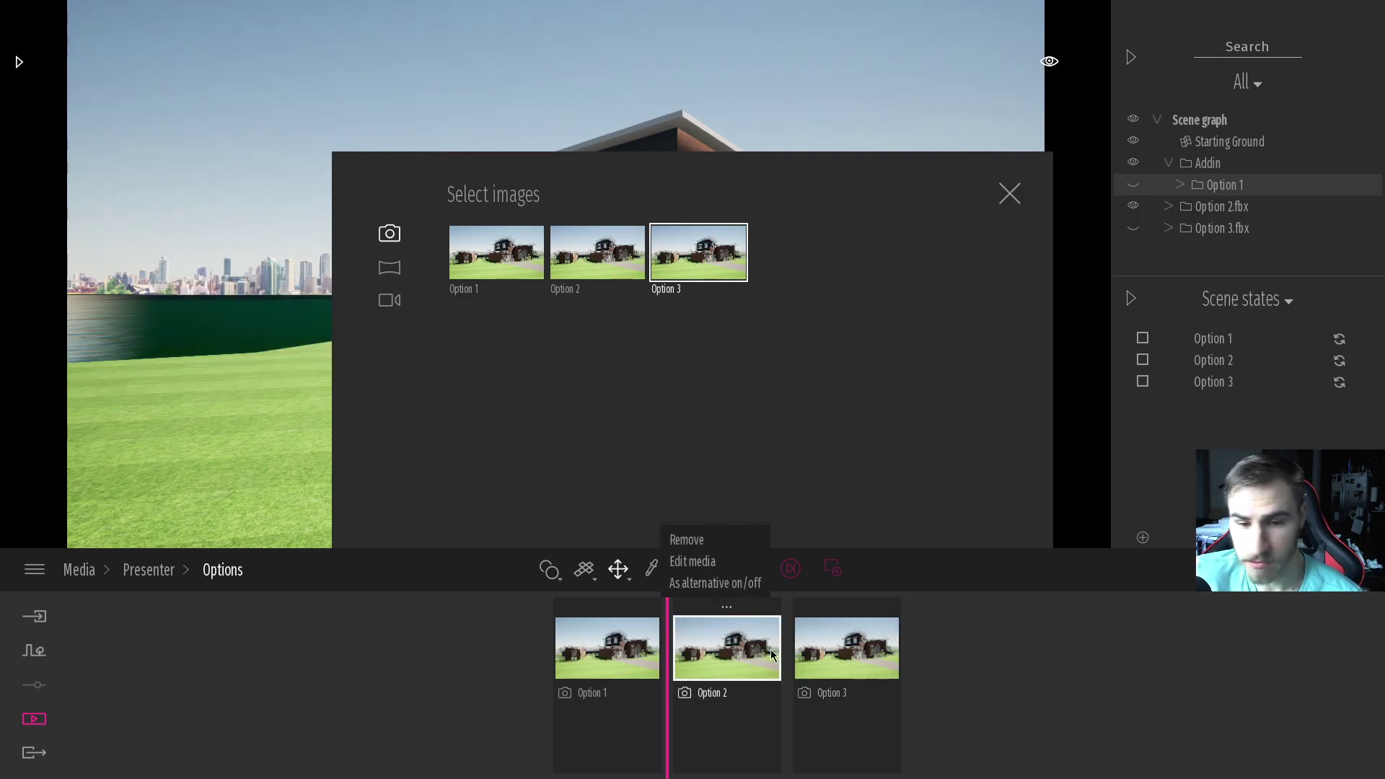
{"action": "left_click", "coordinate": [847, 610]}
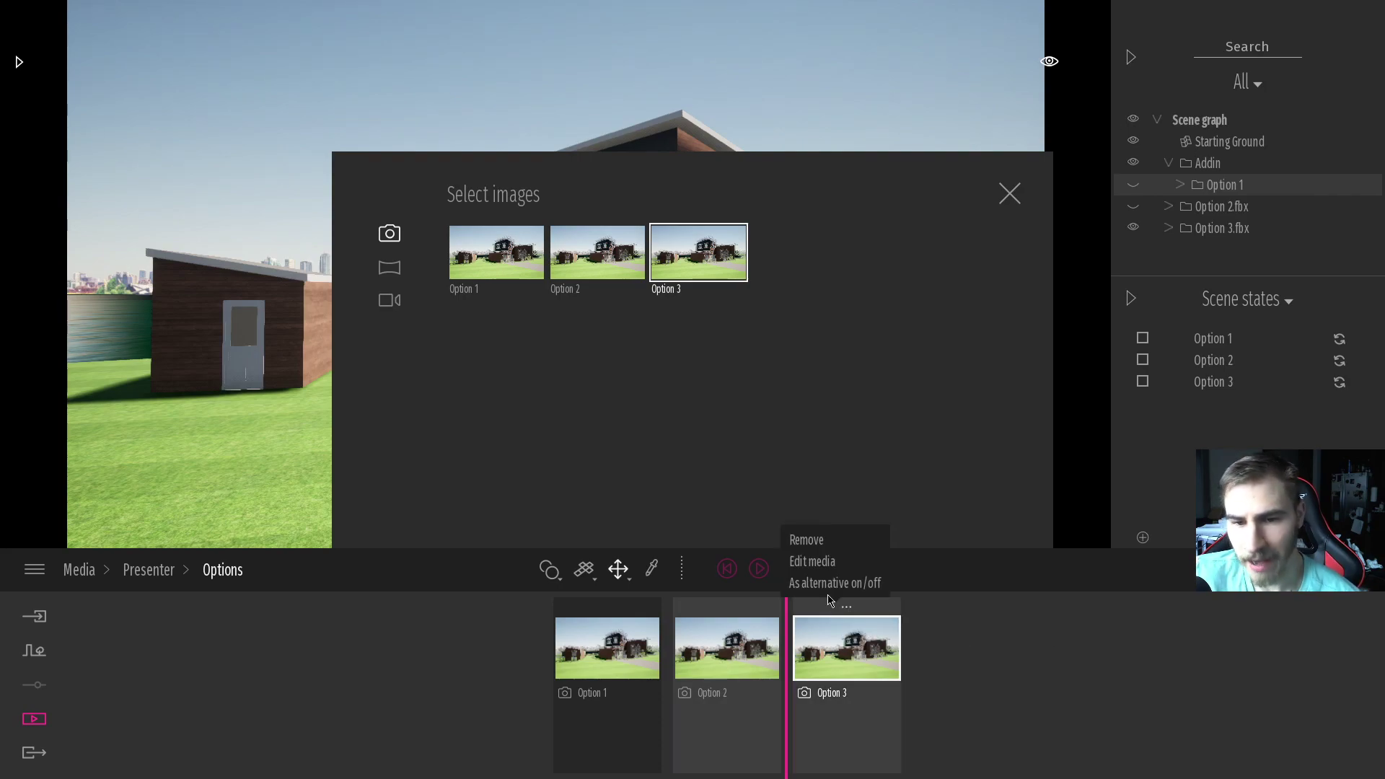
{"action": "left_click", "coordinate": [731, 611]}
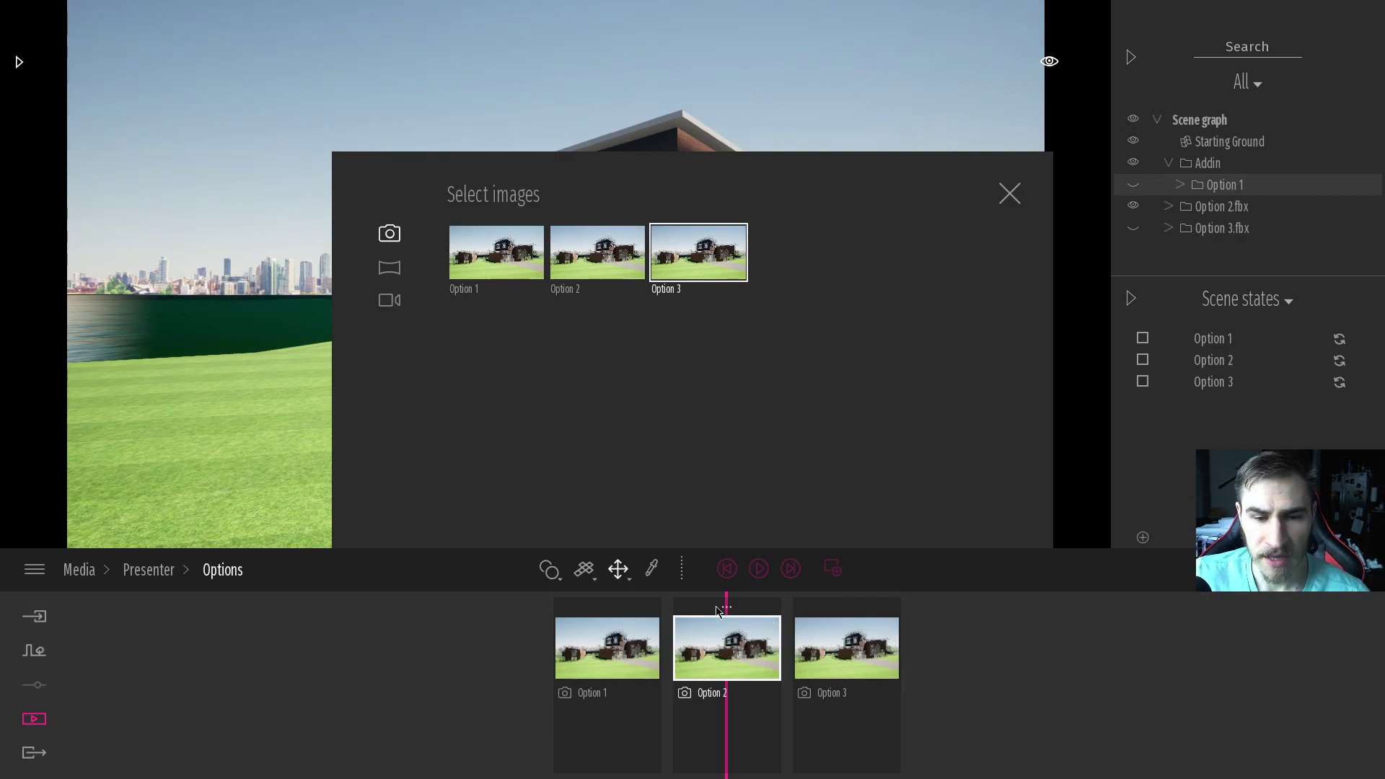
{"action": "left_click", "coordinate": [548, 599]}
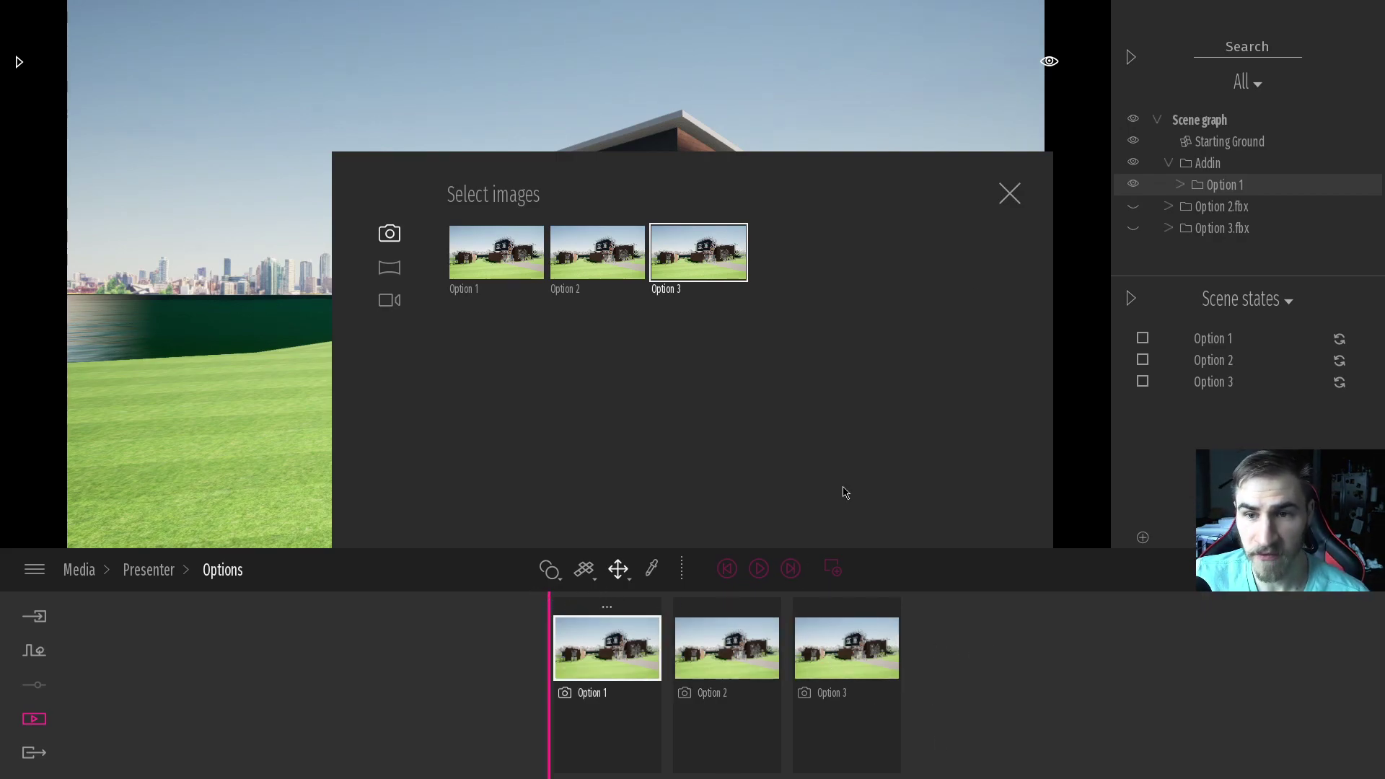
{"action": "left_click", "coordinate": [1010, 193]}
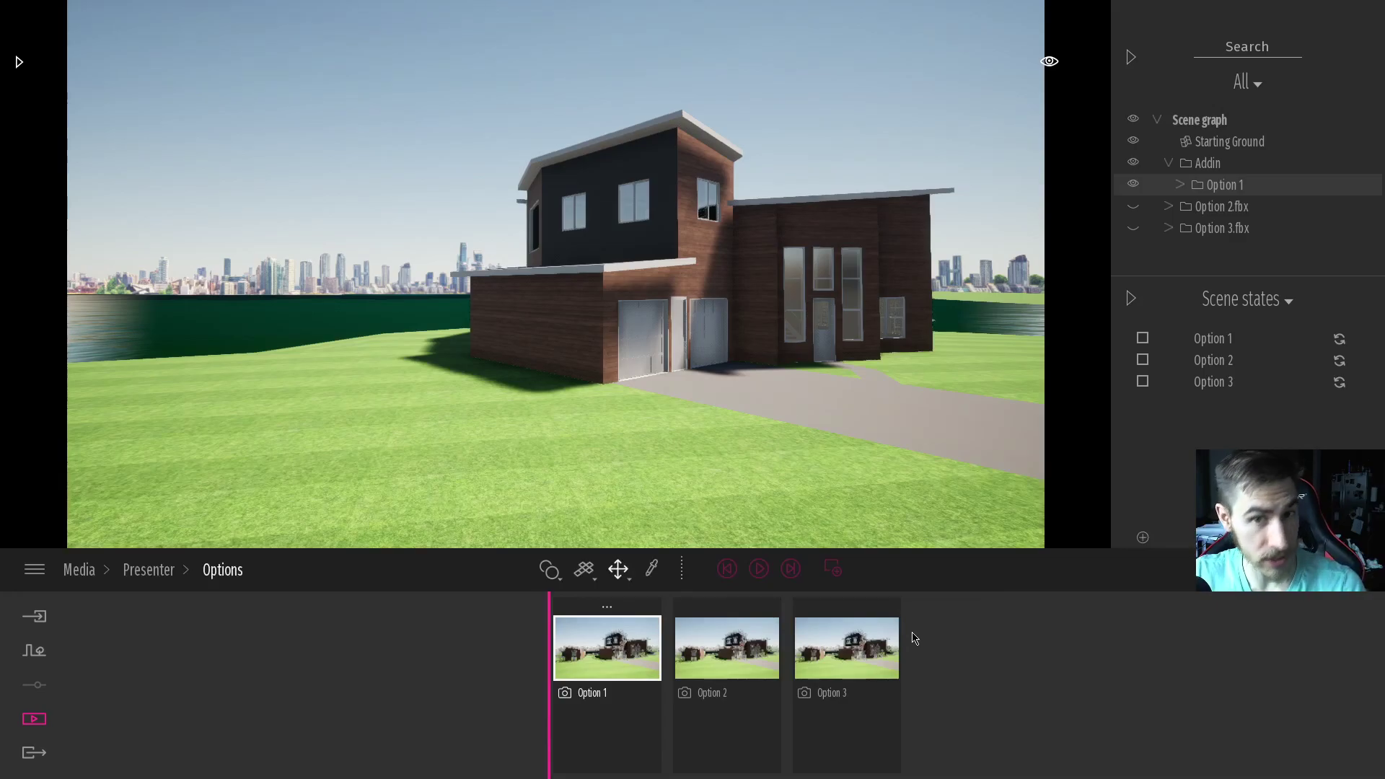
Step: Collapse the scene graph side panel and return to the presenter list
{"action": "left_click", "coordinate": [1131, 298]}
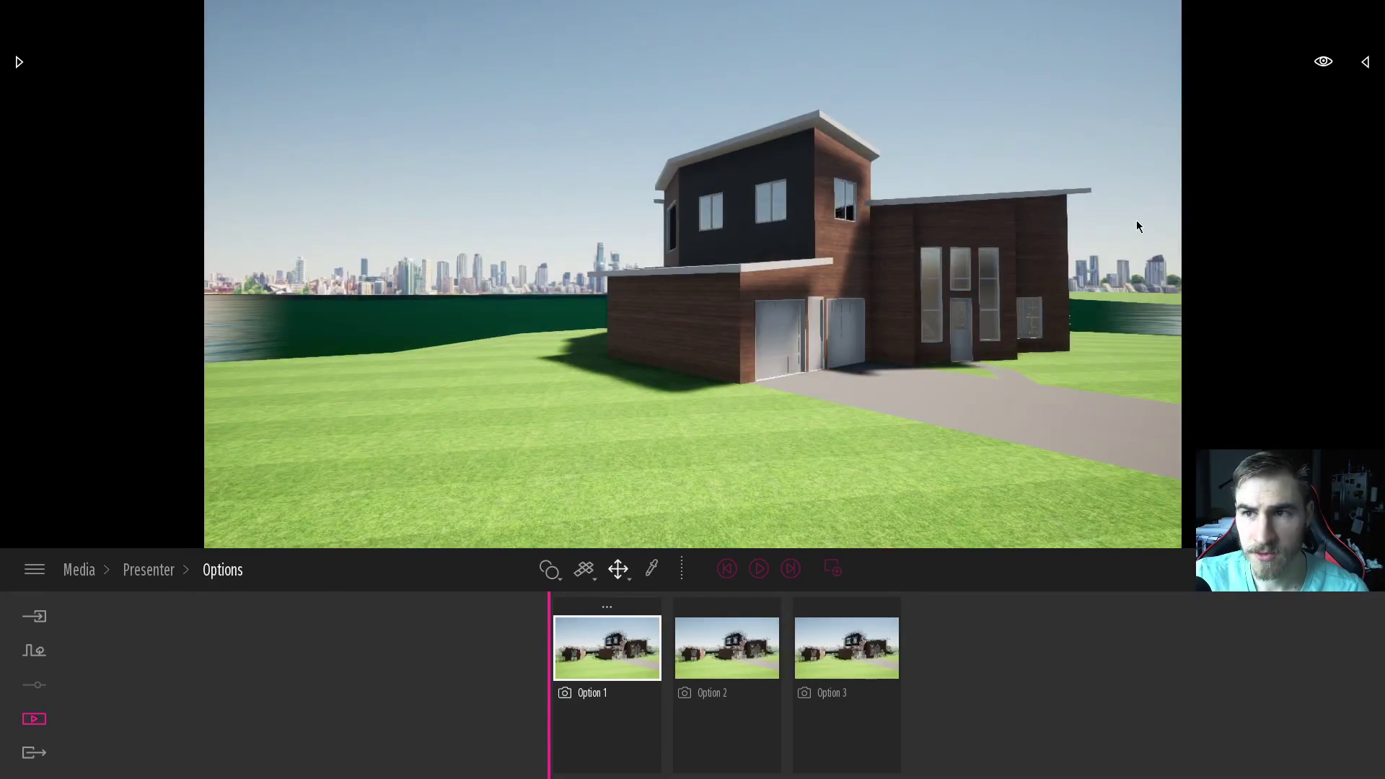
{"action": "left_click", "coordinate": [78, 569]}
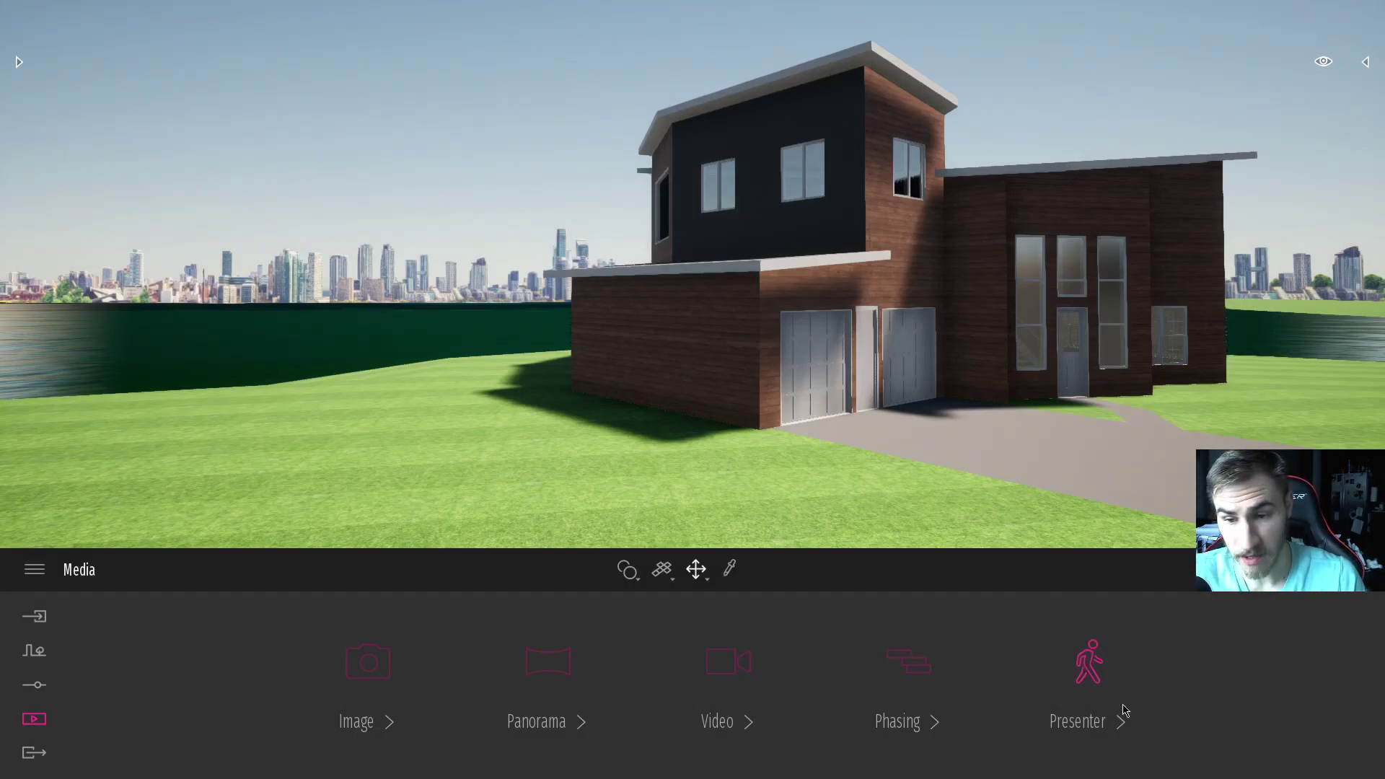
{"action": "left_click", "coordinate": [1086, 664]}
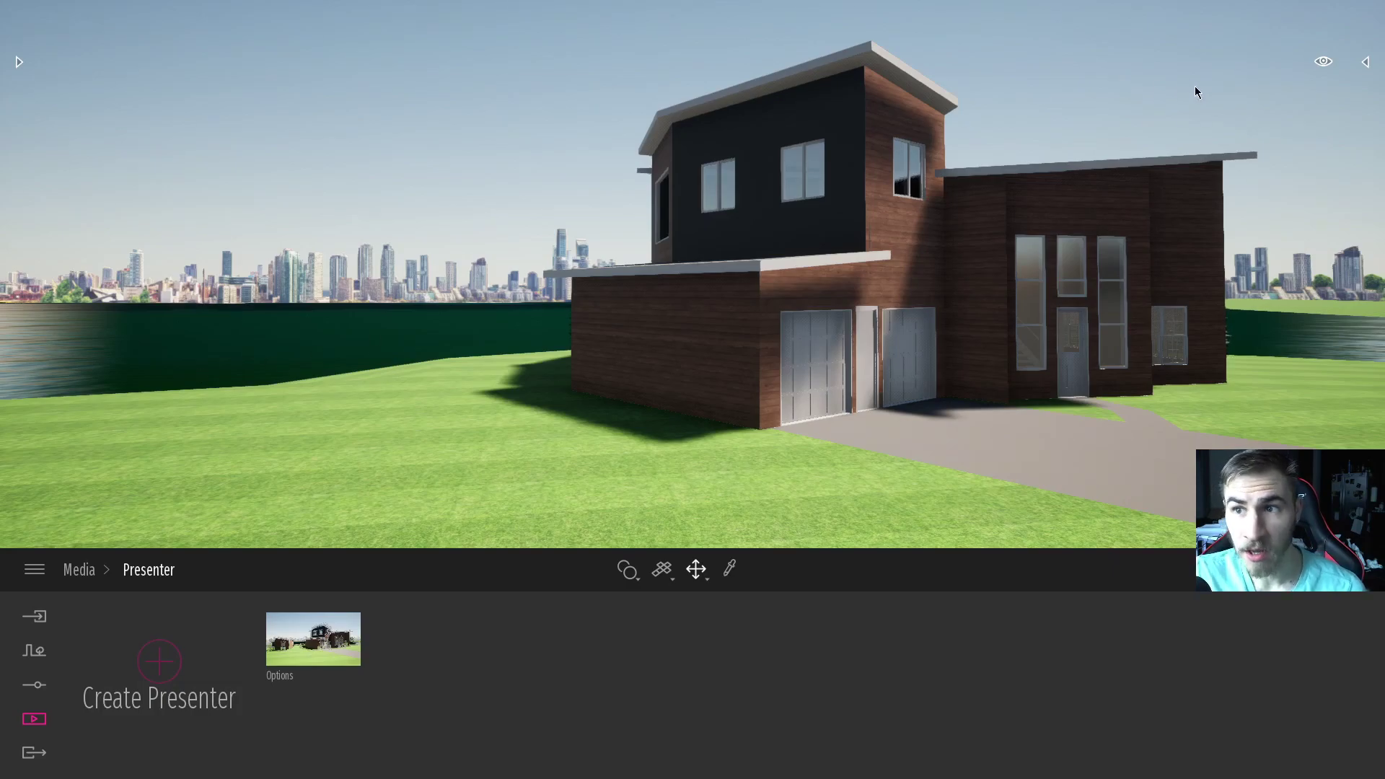
Step: Preview the Options presenter full screen from the view quick settings, then exit
{"action": "mouse_move", "coordinate": [1323, 62]}
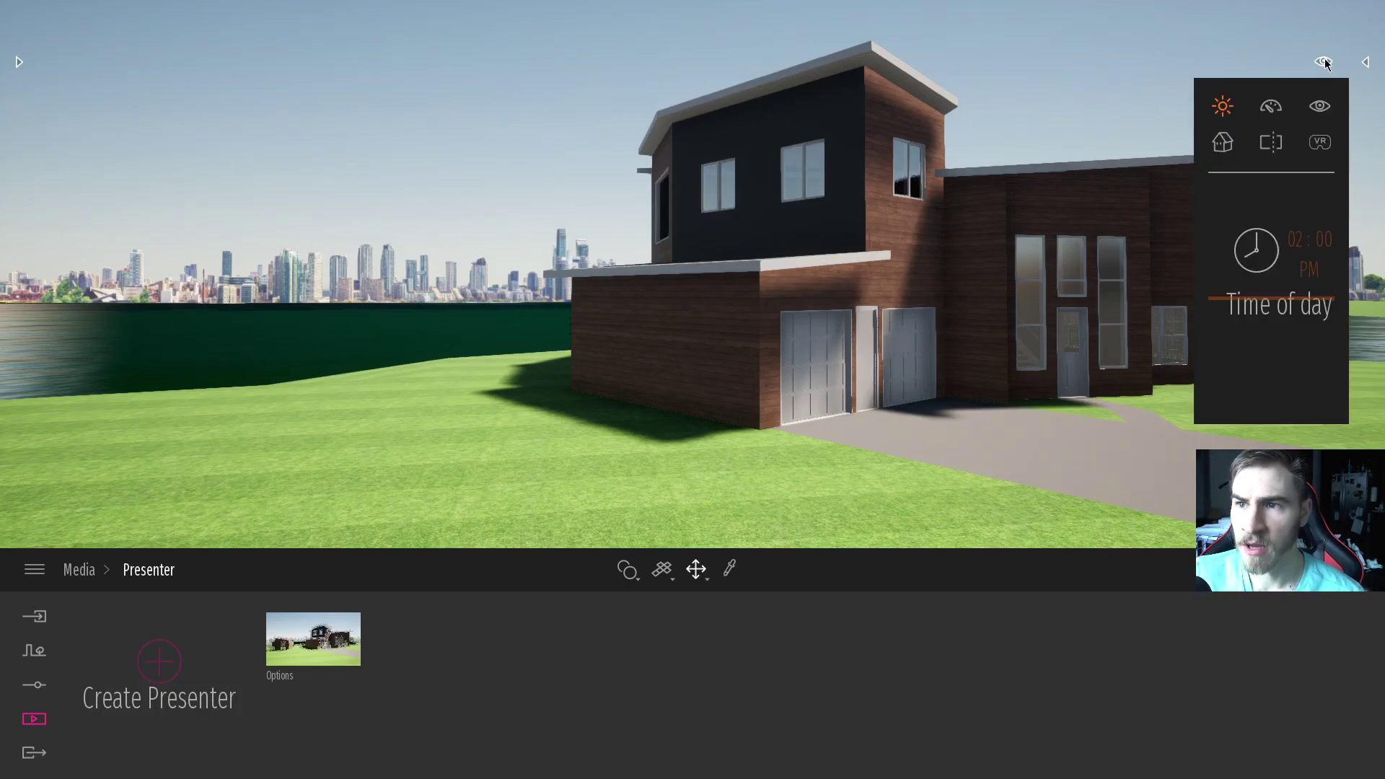
{"action": "left_click", "coordinate": [1324, 108]}
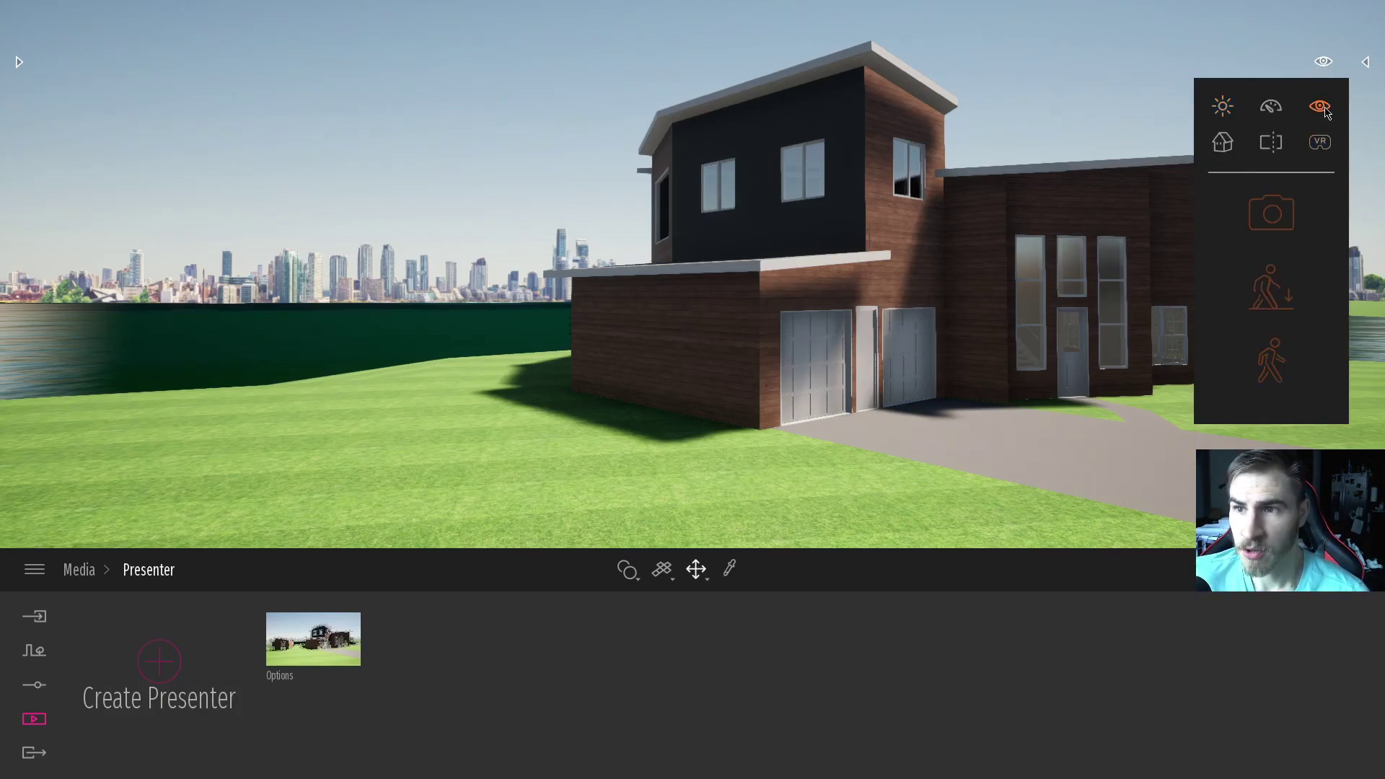
{"action": "left_click", "coordinate": [1263, 363]}
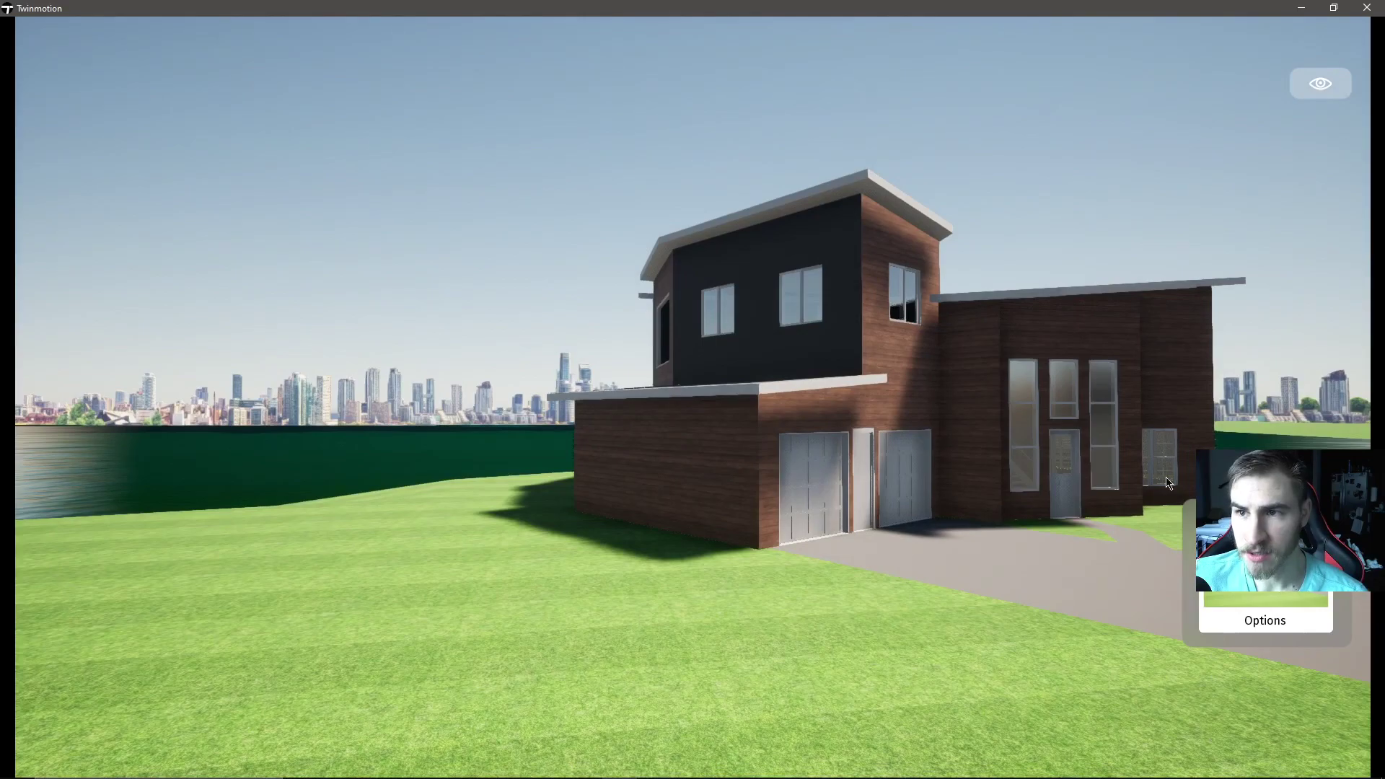
{"action": "key", "text": "Escape"}
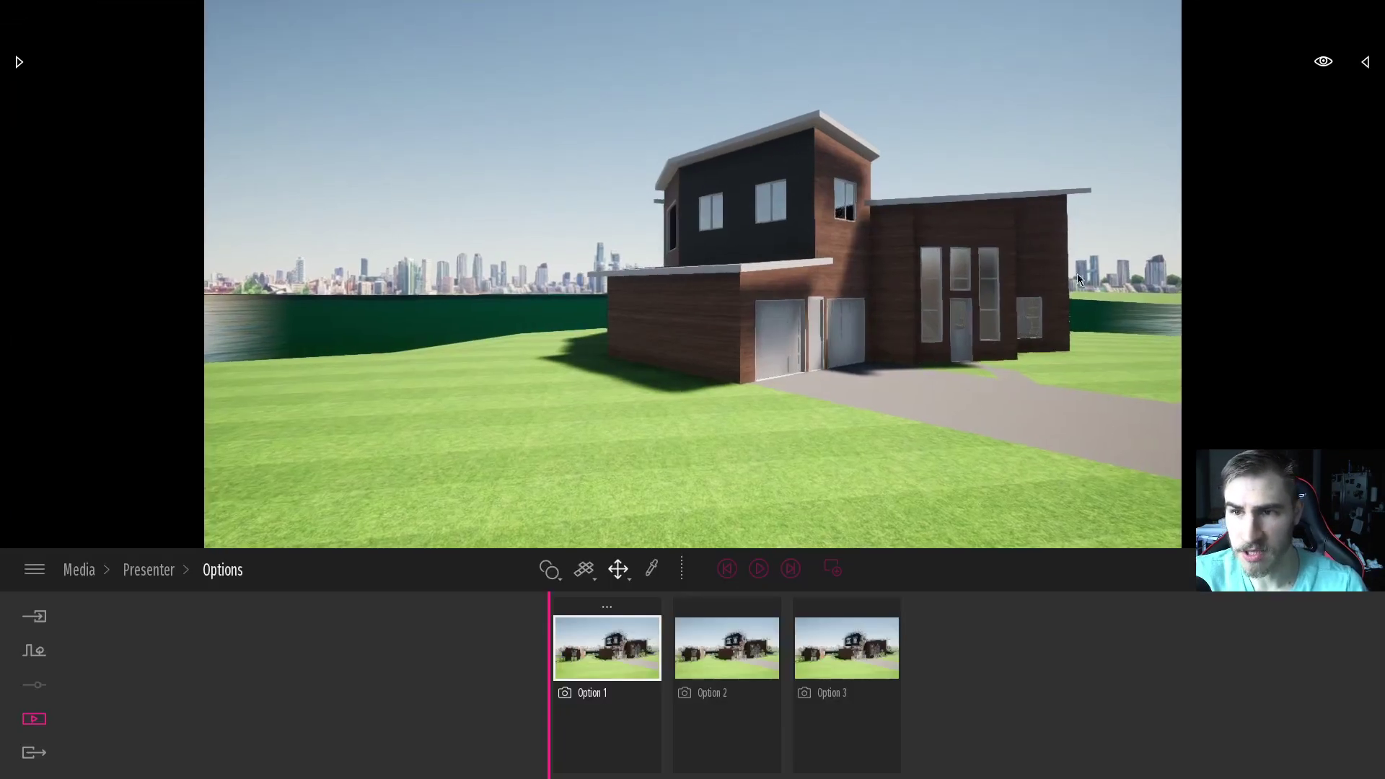
{"action": "left_click", "coordinate": [1324, 62]}
Step: Launch the presentation full screen, switch through Options 2, 3, 2, 1, then play and pause
{"action": "left_click", "coordinate": [1320, 108]}
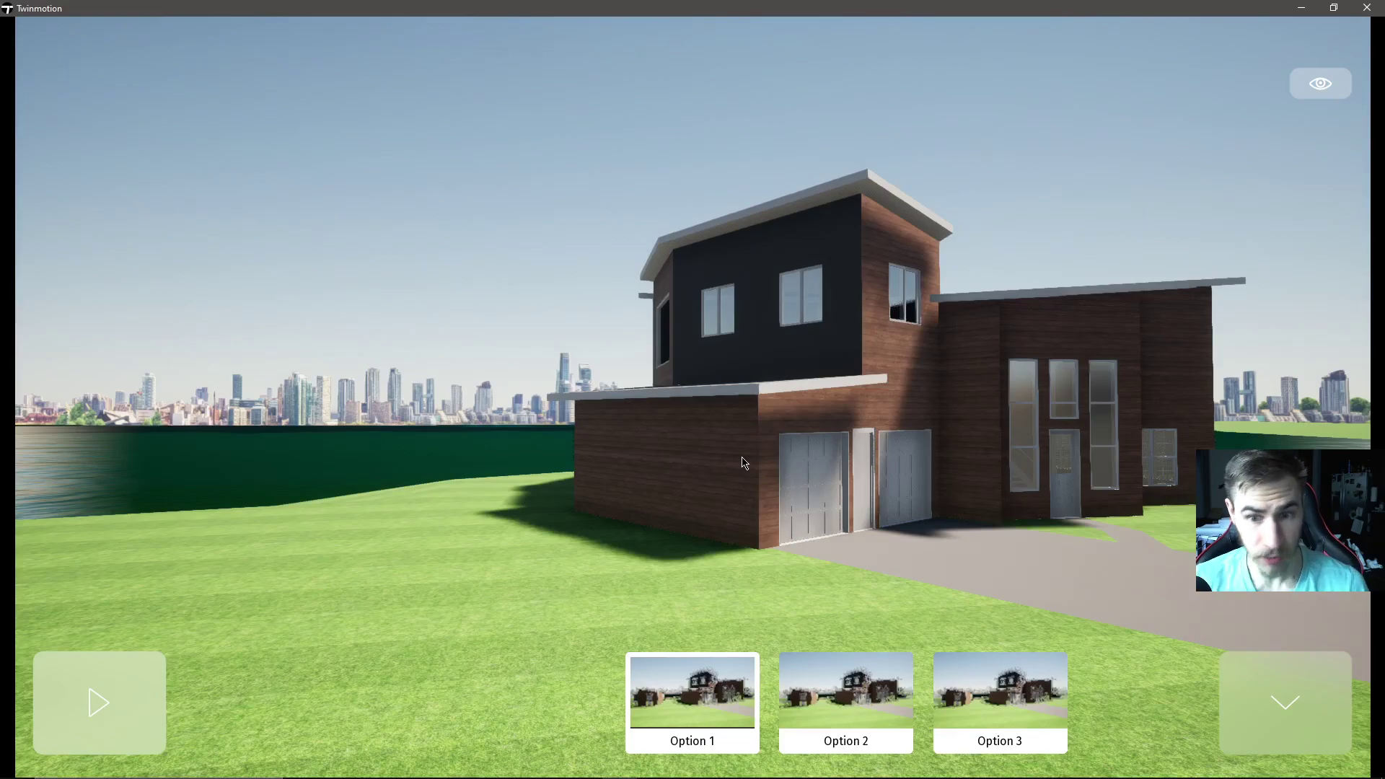
{"action": "left_click", "coordinate": [826, 705]}
{"action": "left_click", "coordinate": [830, 712]}
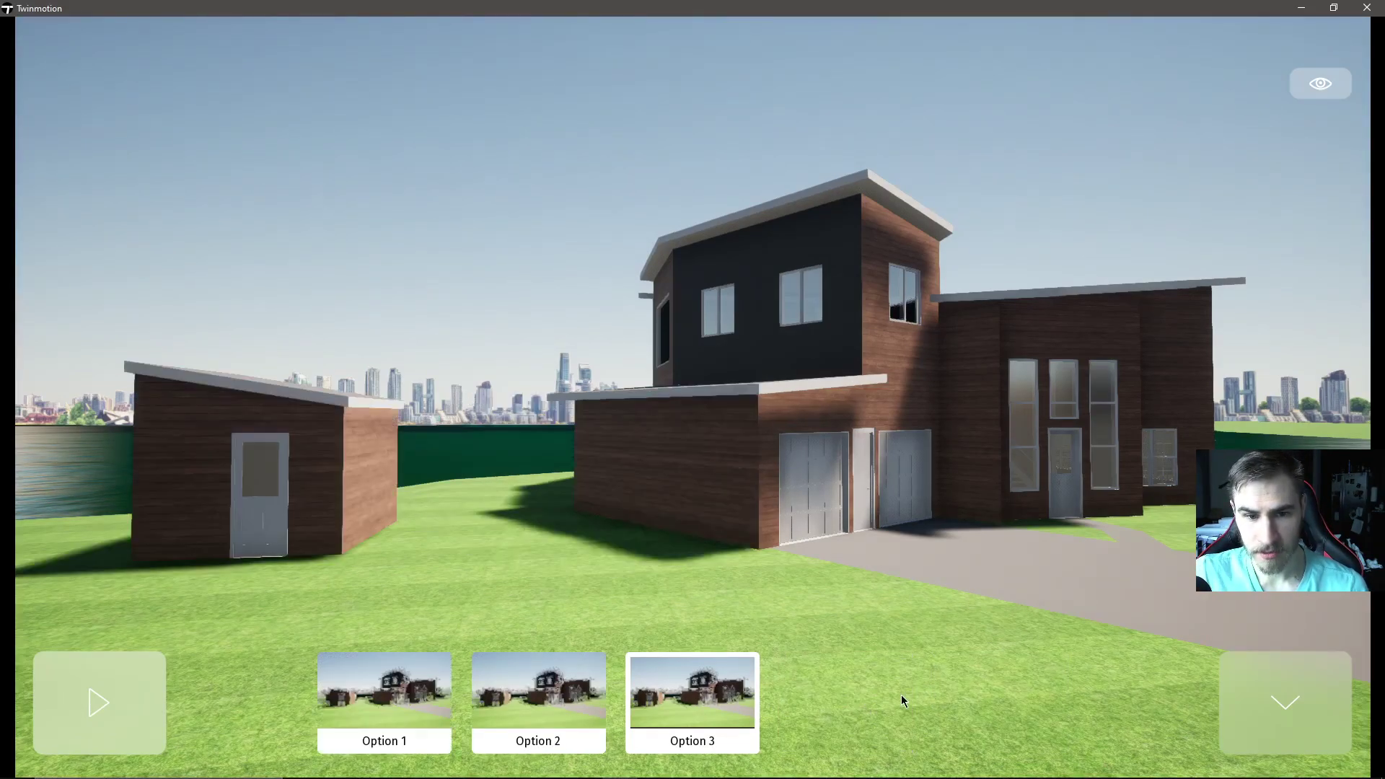
{"action": "left_click", "coordinate": [539, 700]}
{"action": "left_click", "coordinate": [509, 697]}
{"action": "left_click", "coordinate": [149, 721]}
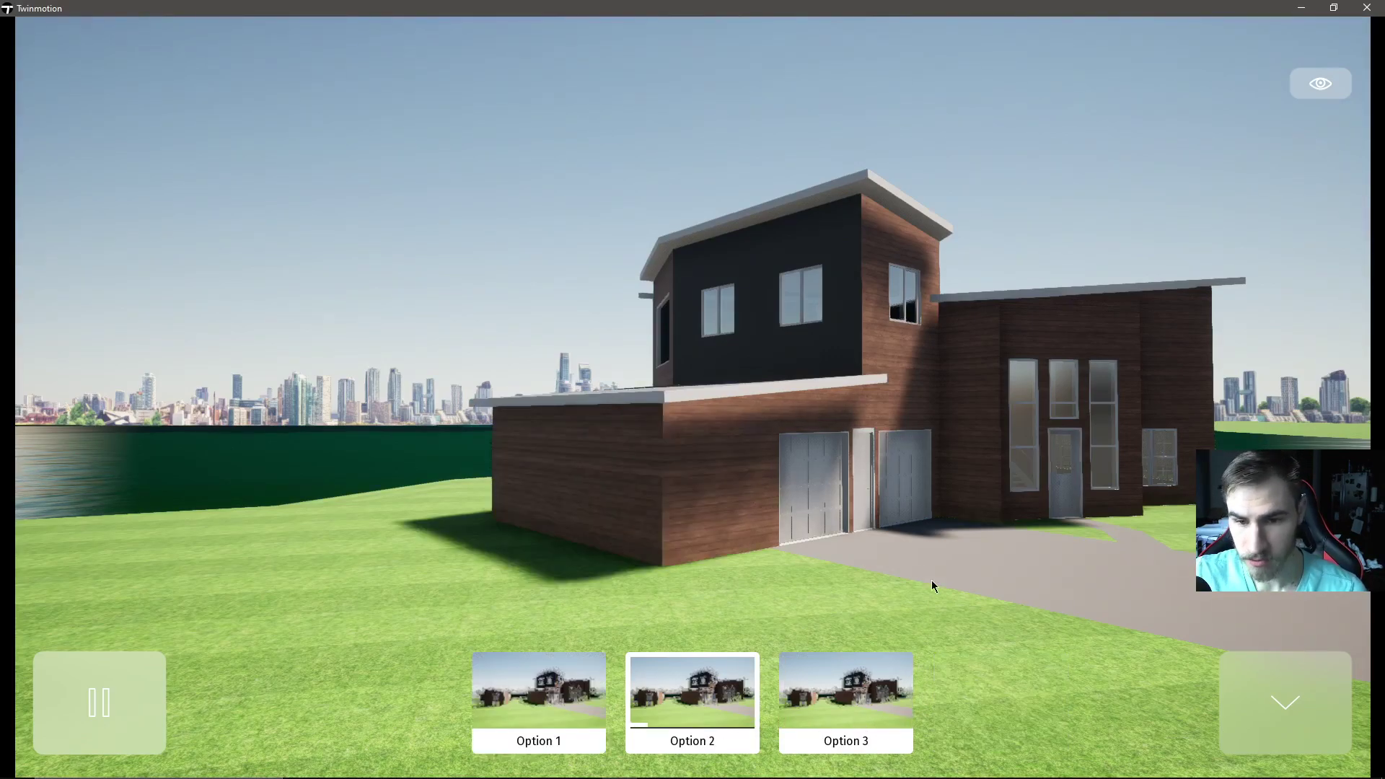
{"action": "left_click", "coordinate": [108, 707]}
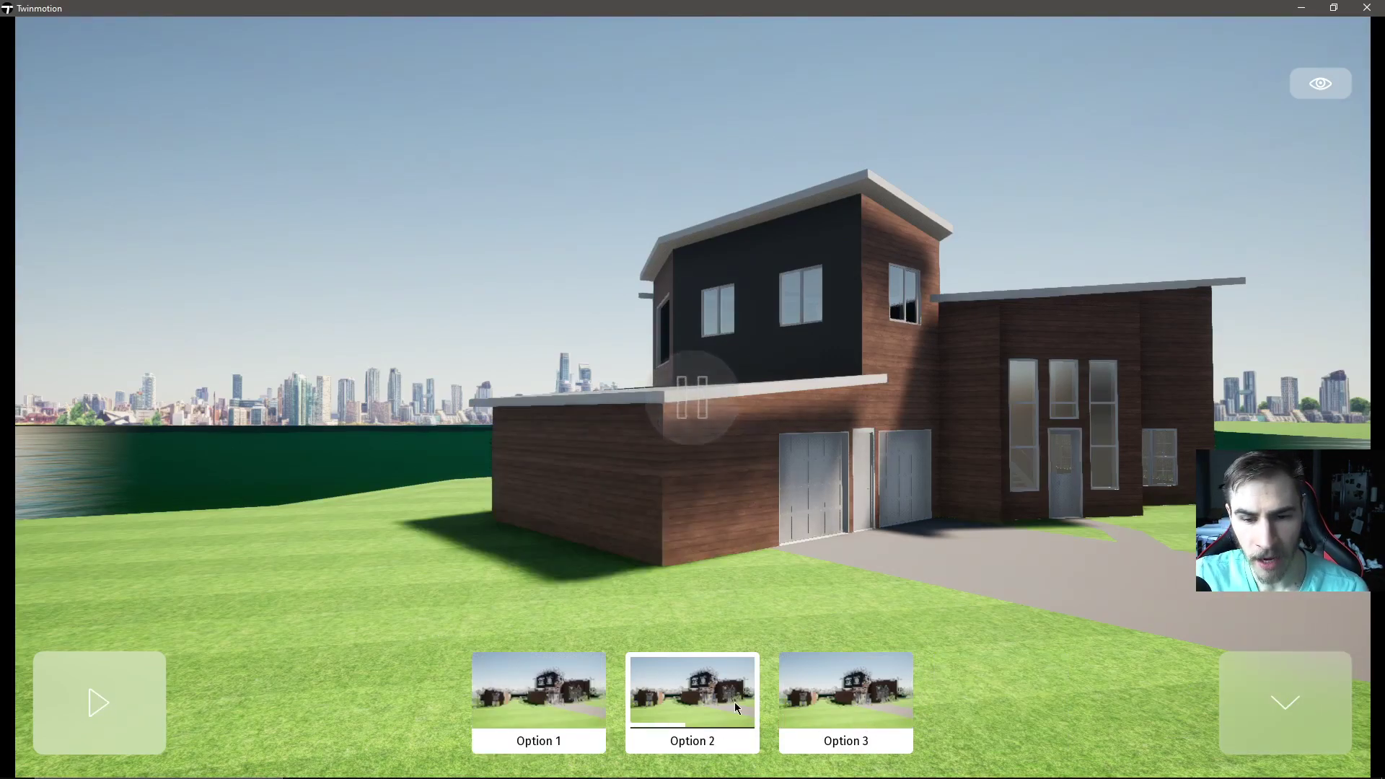
Step: Flip between Option 3, Option 2 and Option 1, ending on Option 3 with the shed
{"action": "left_click", "coordinate": [846, 693]}
{"action": "left_click", "coordinate": [540, 696]}
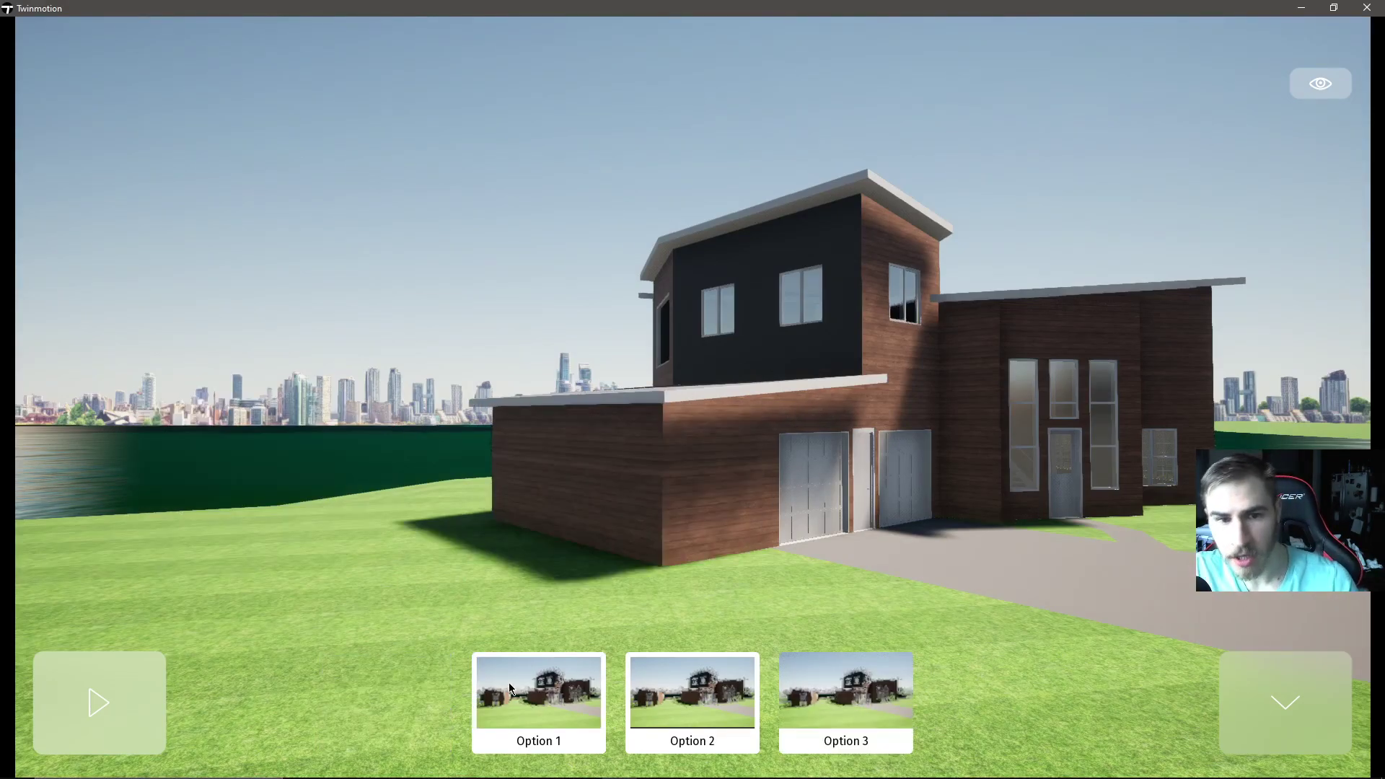
{"action": "left_click", "coordinate": [539, 696]}
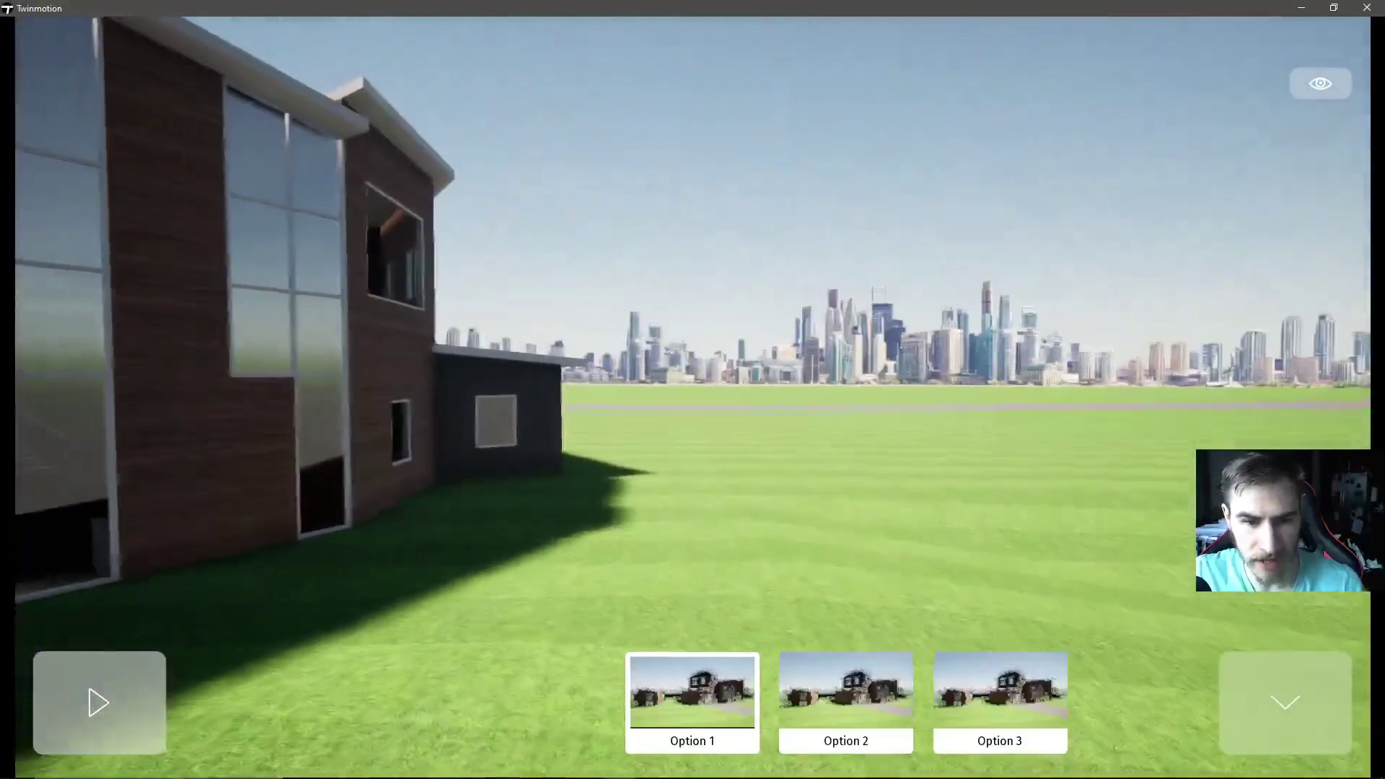
{"action": "left_click", "coordinate": [842, 710]}
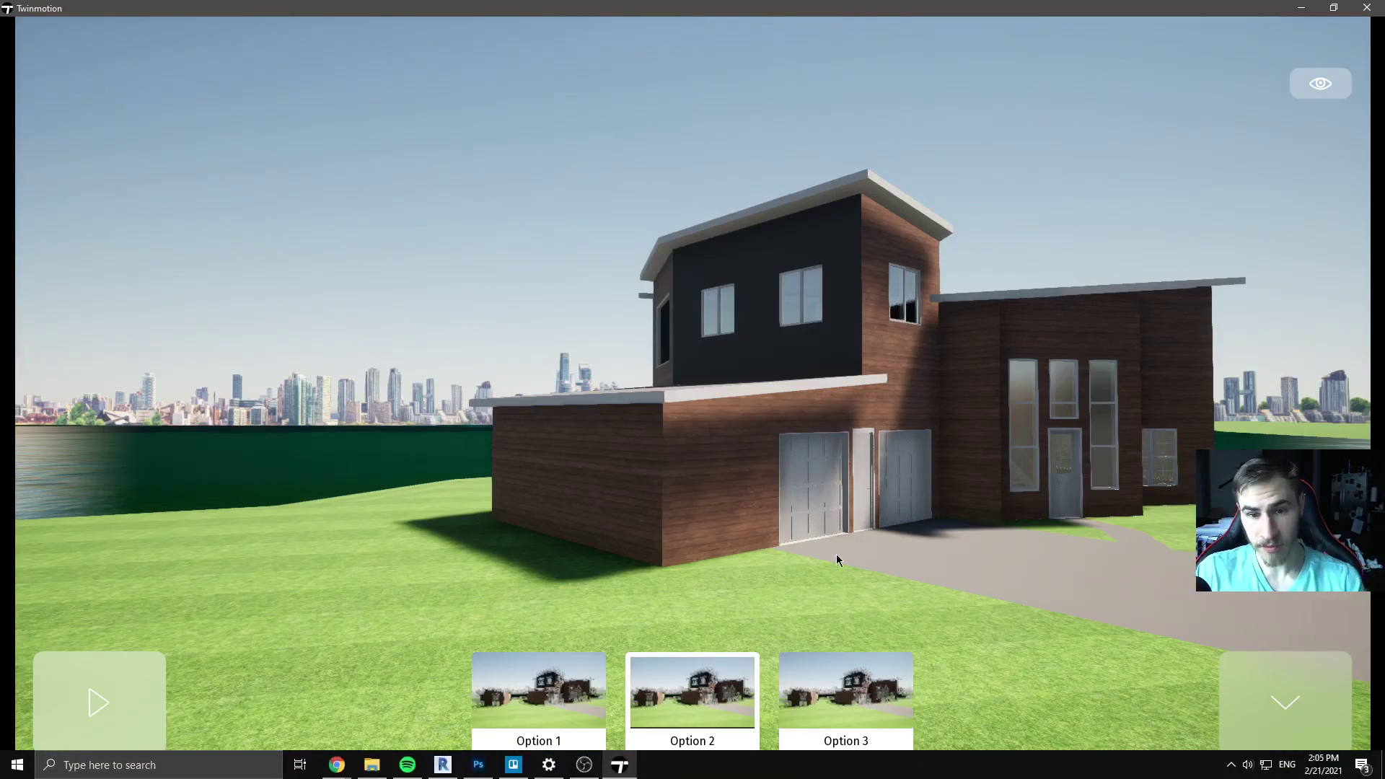
{"action": "left_click", "coordinate": [816, 704]}
{"action": "left_click", "coordinate": [547, 729]}
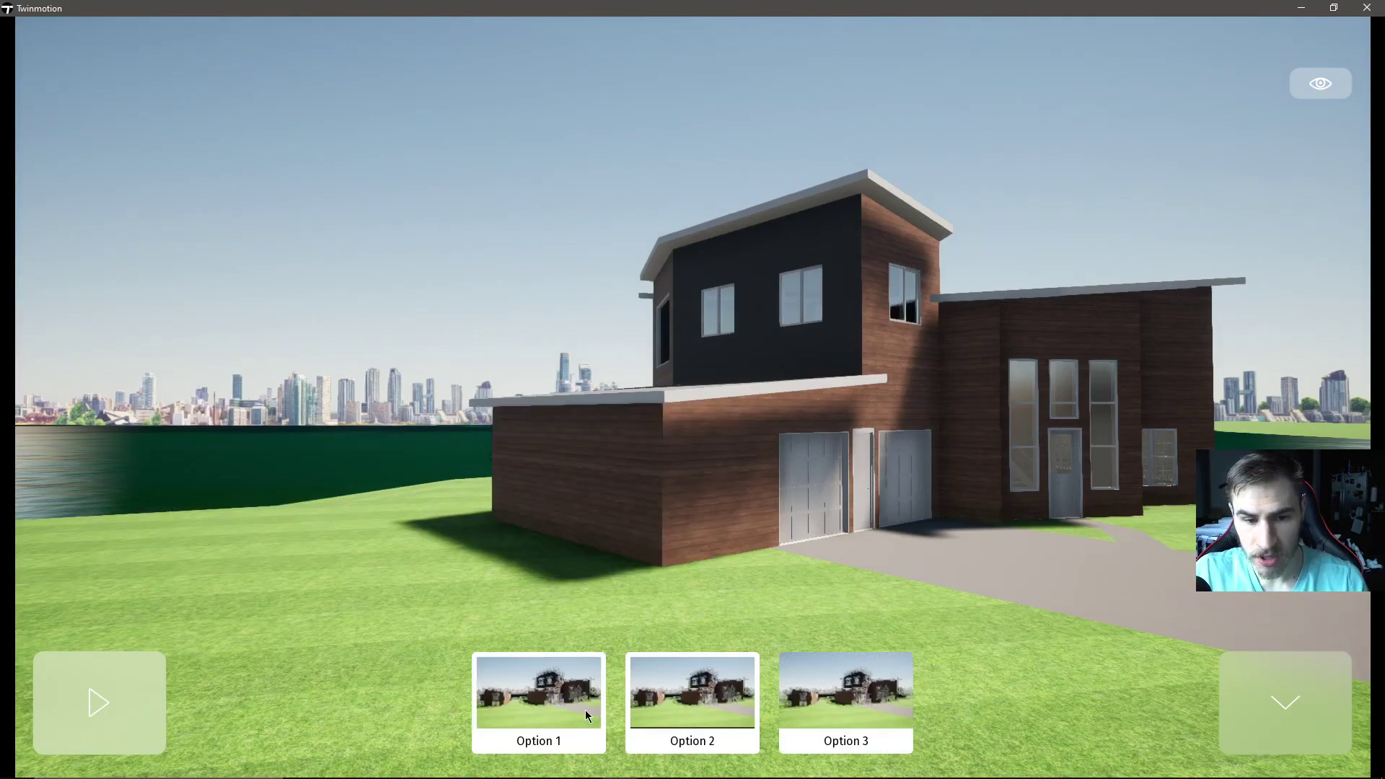
{"action": "left_click", "coordinate": [538, 705]}
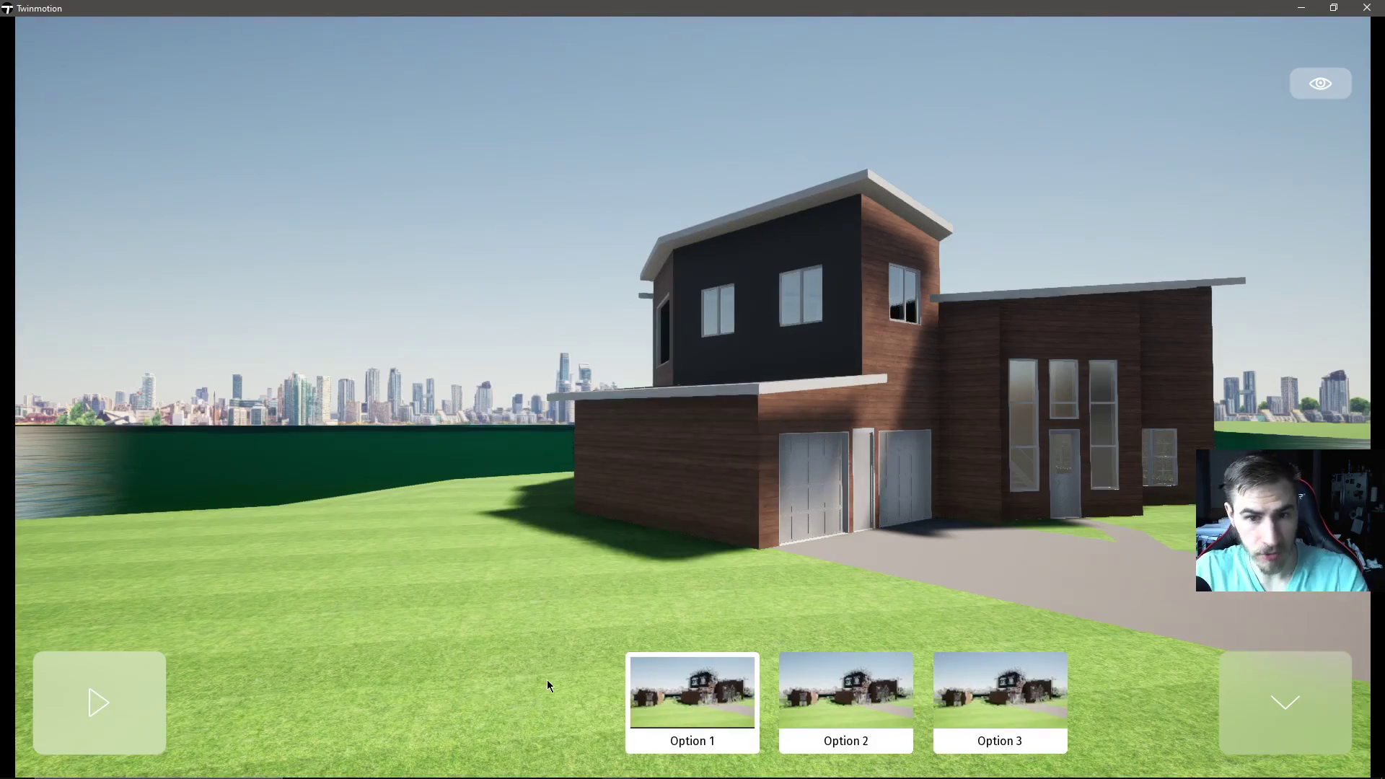
{"action": "left_click", "coordinate": [841, 723]}
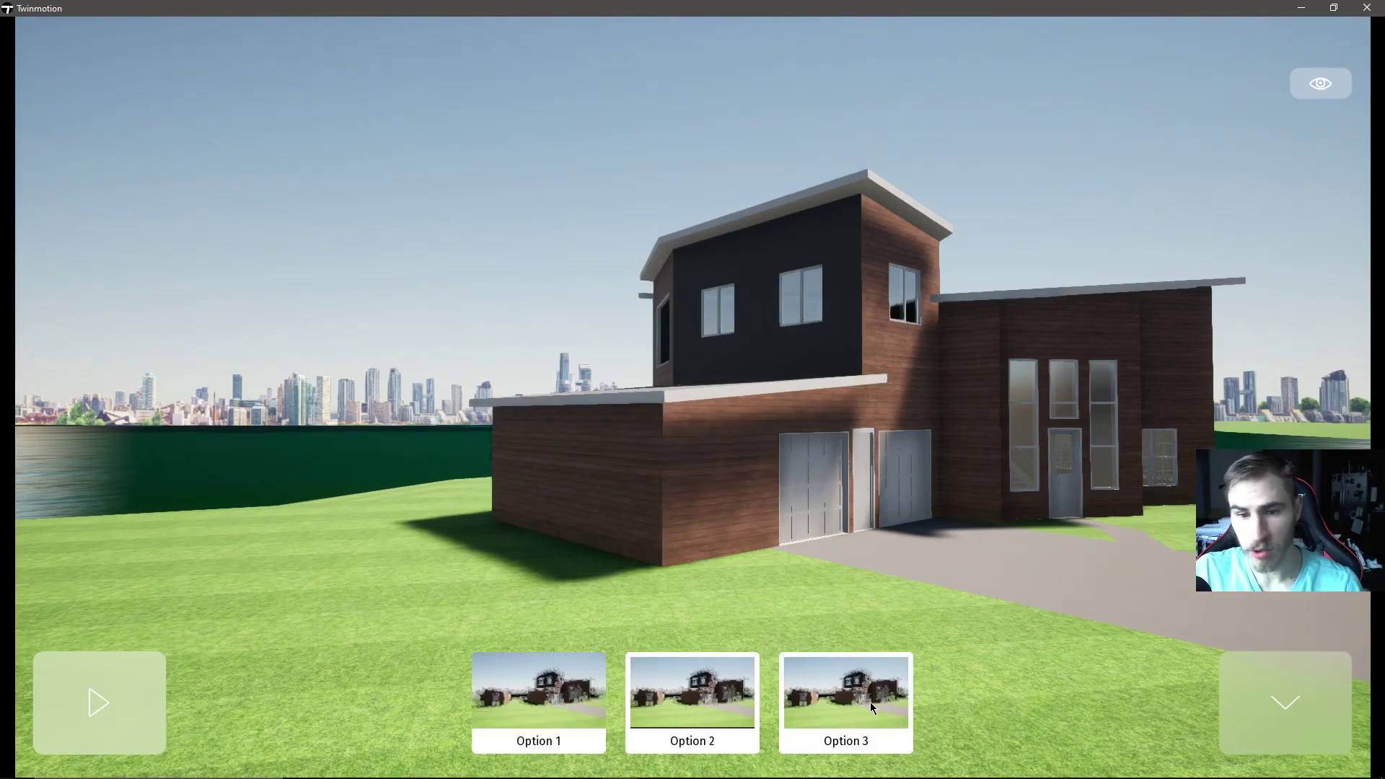
{"action": "left_click", "coordinate": [858, 718]}
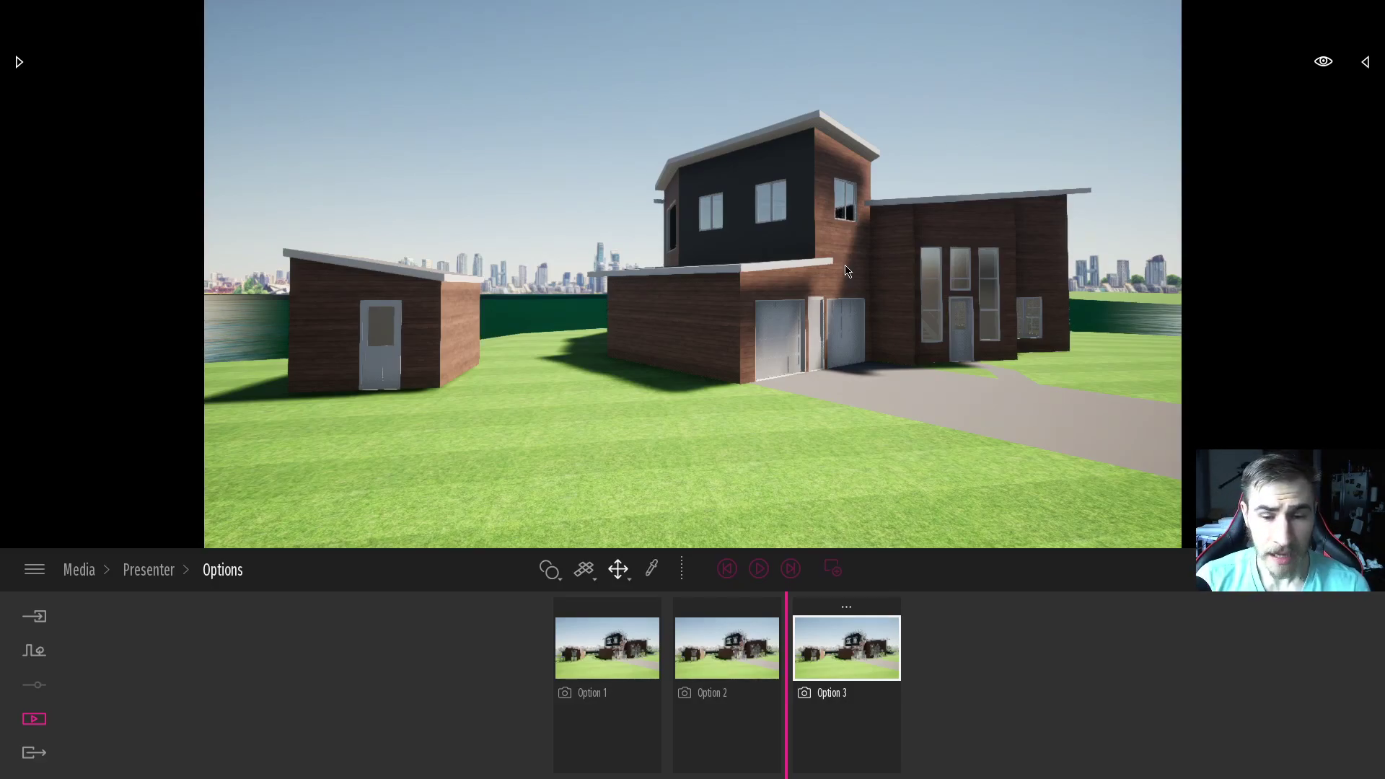
Step: Leave the presentation for the Media categories and reopen the scene graph and scene states panel
{"action": "mouse_move", "coordinate": [572, 374]}
{"action": "middle_mouse_down"}
{"action": "mouse_move", "coordinate": [555, 375]}
{"action": "mouse_move", "coordinate": [588, 371]}
{"action": "middle_mouse_up"}
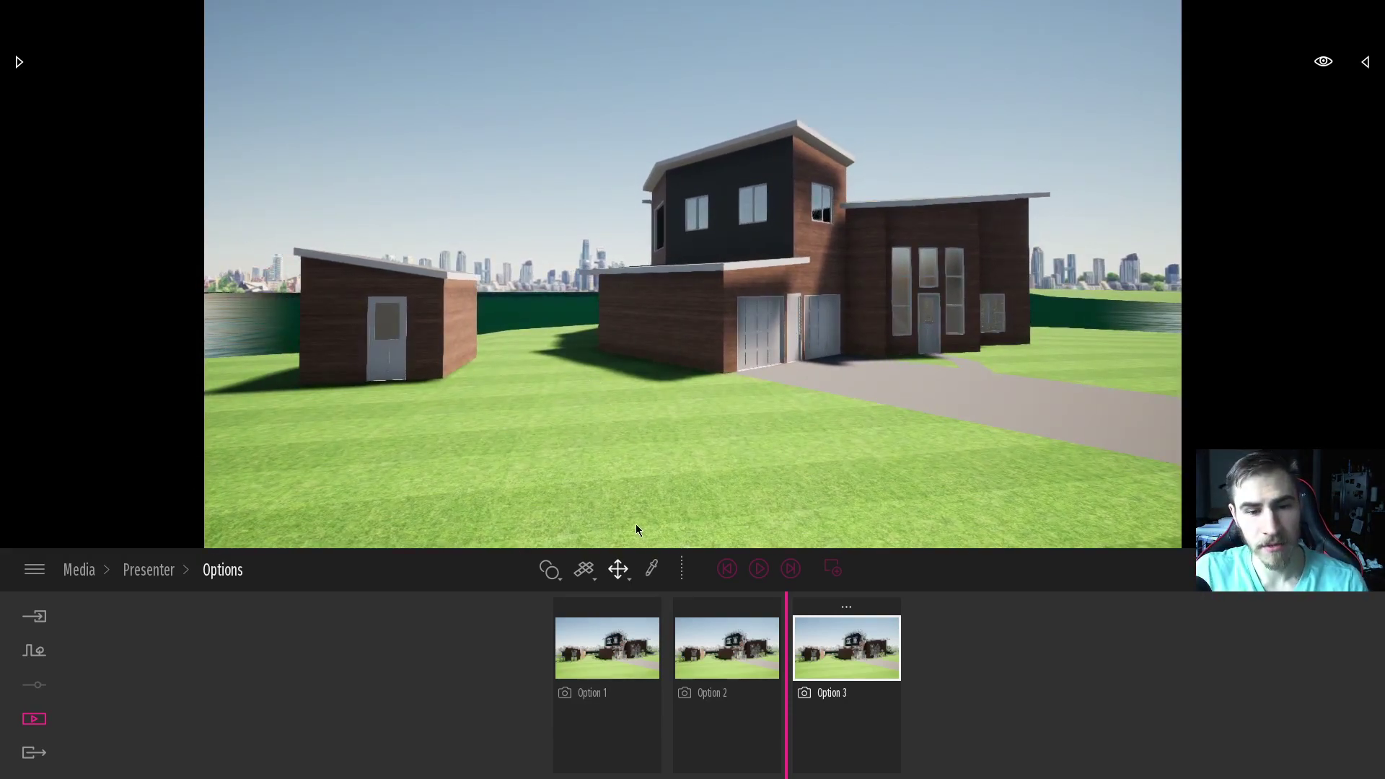
{"action": "left_click", "coordinate": [80, 570]}
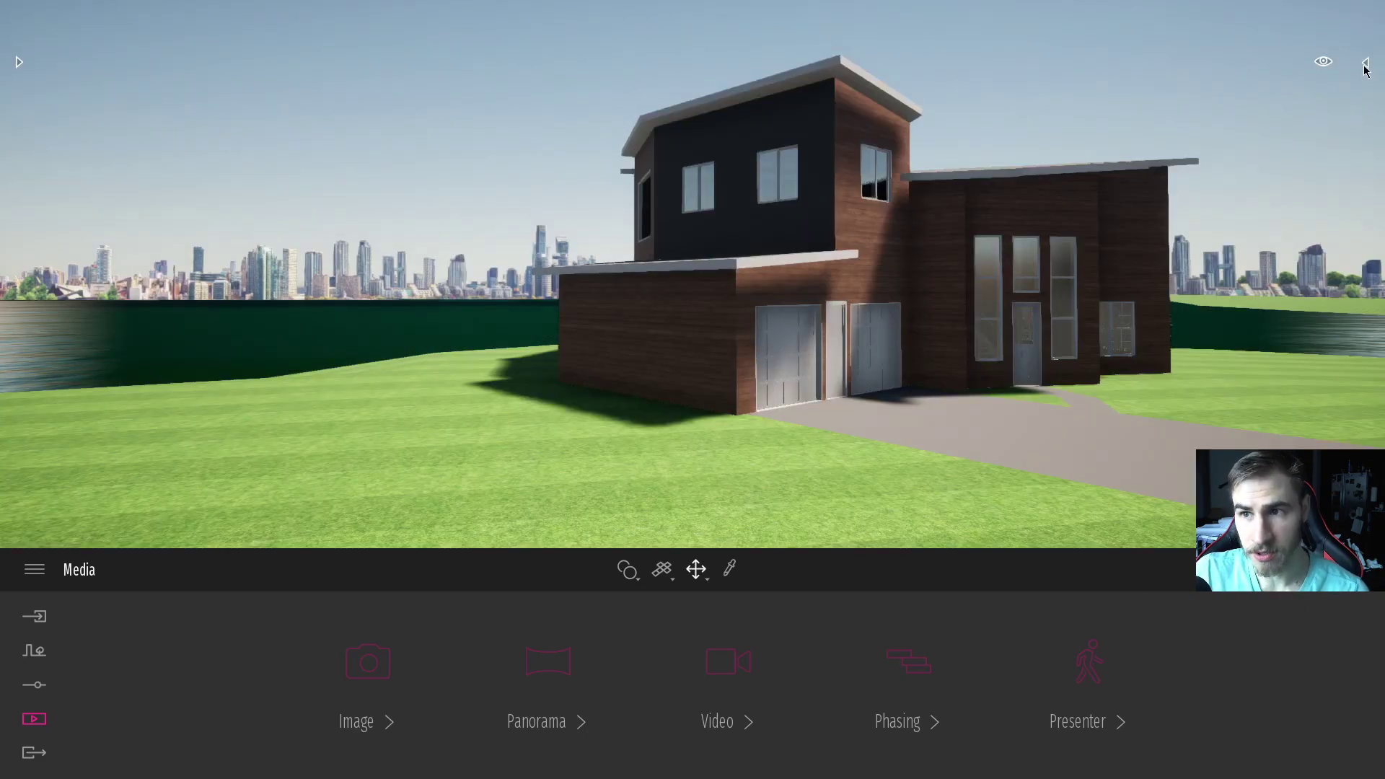
{"action": "left_click", "coordinate": [1365, 63]}
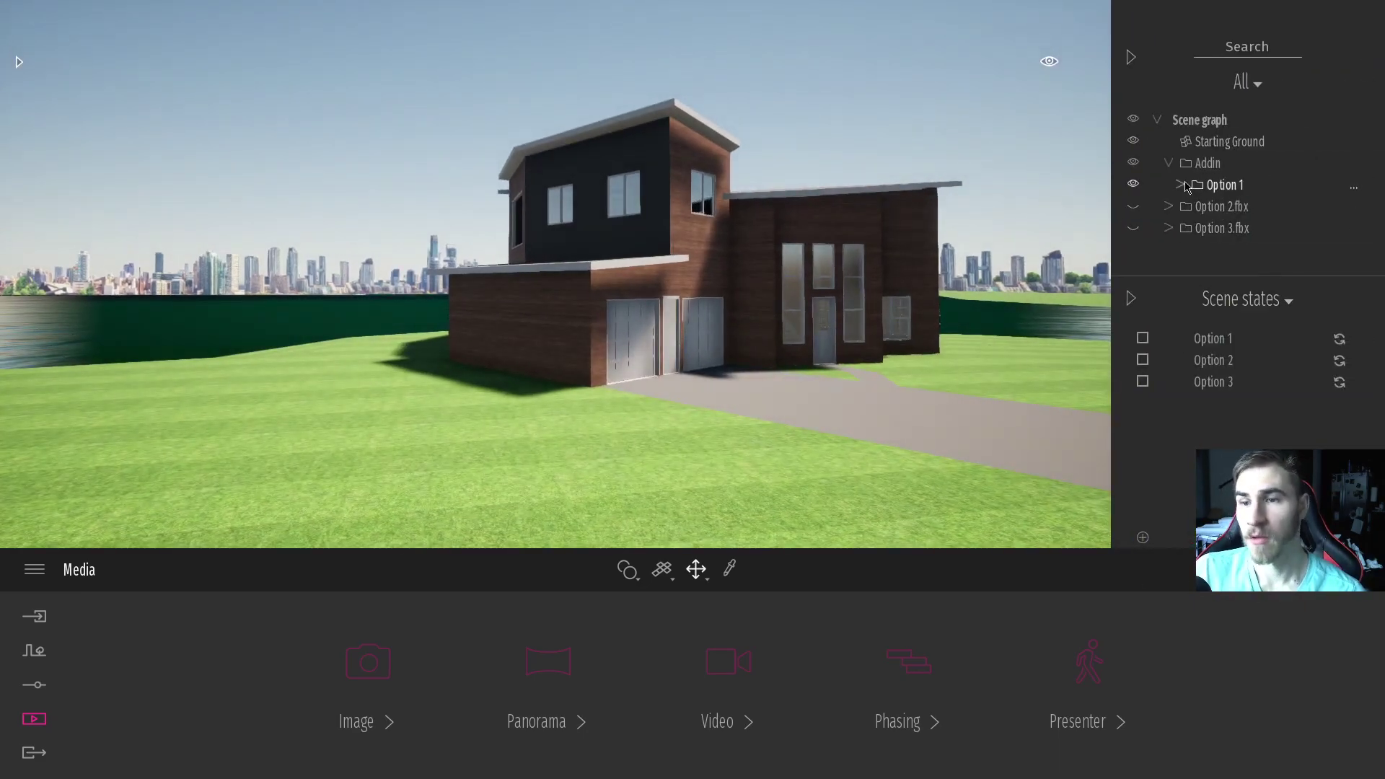